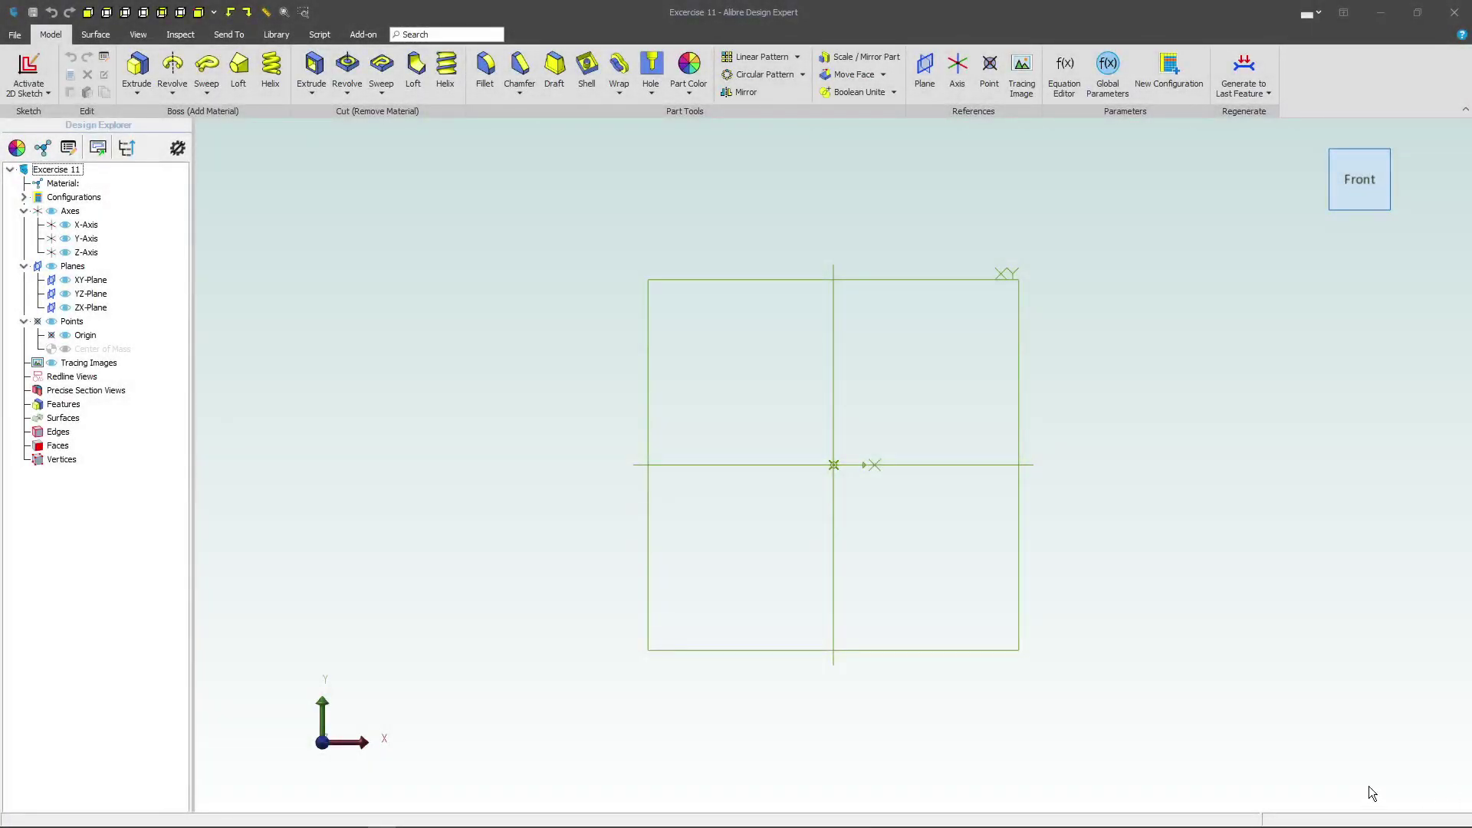
# - Show the reference planes in isometric view and select the YZ-Plane
pyautogui.hotkey('ctrl', 'shift', 'i')
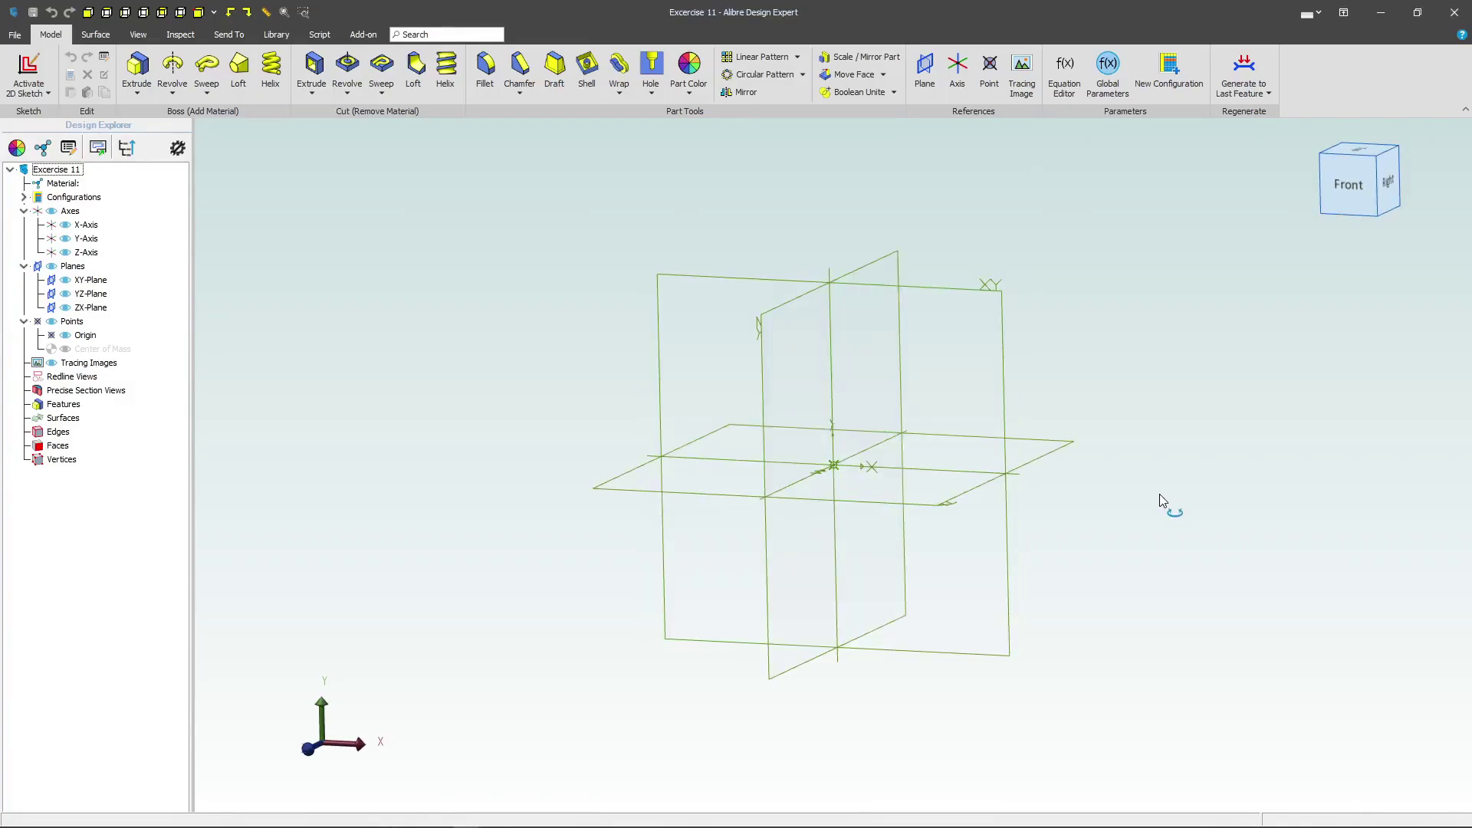
pyautogui.click(785, 301)
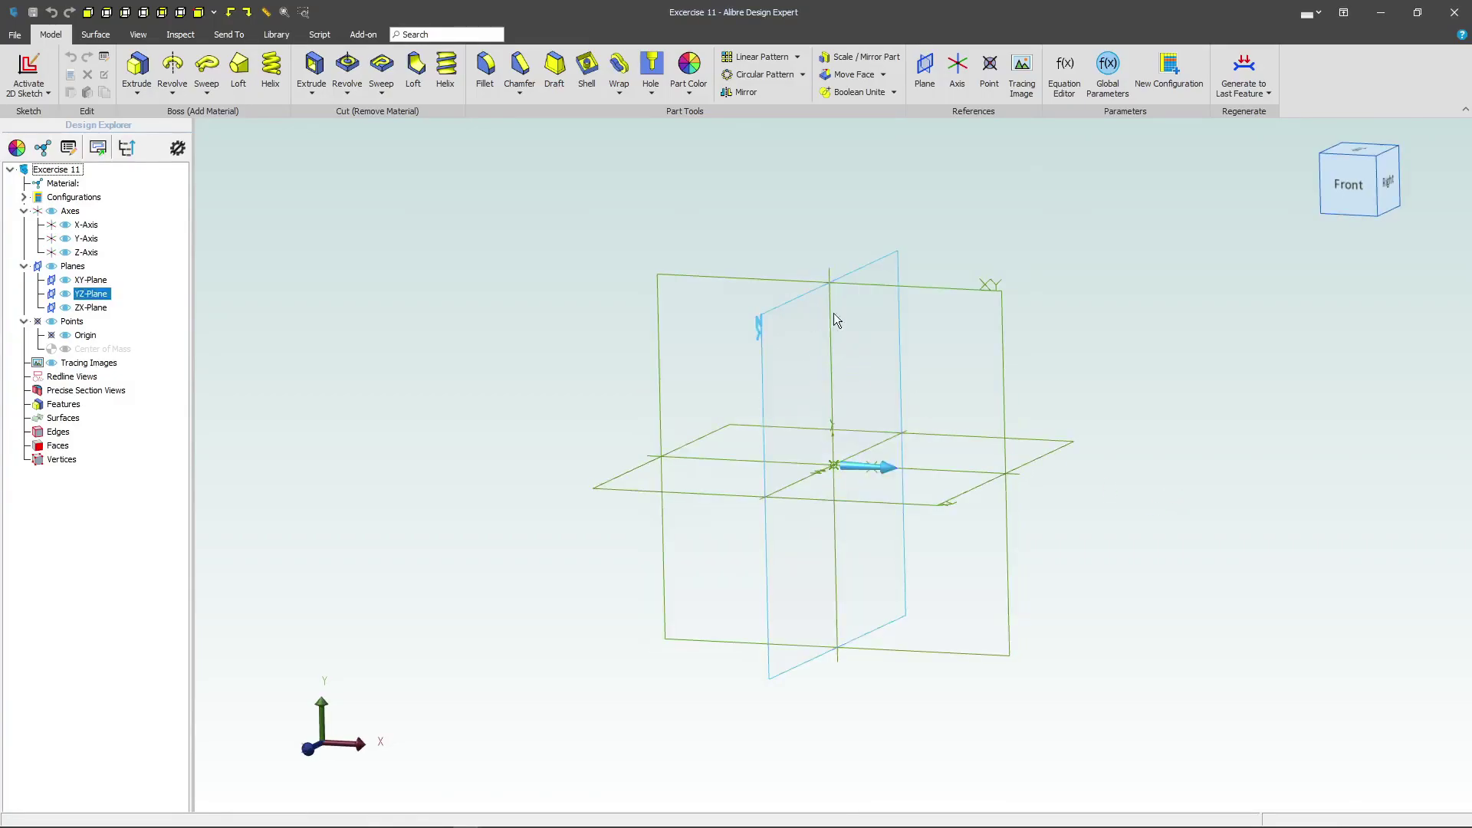
# - Start a sketch on the YZ-Plane and draw two circles centred on the origin
pyautogui.click(53, 71)
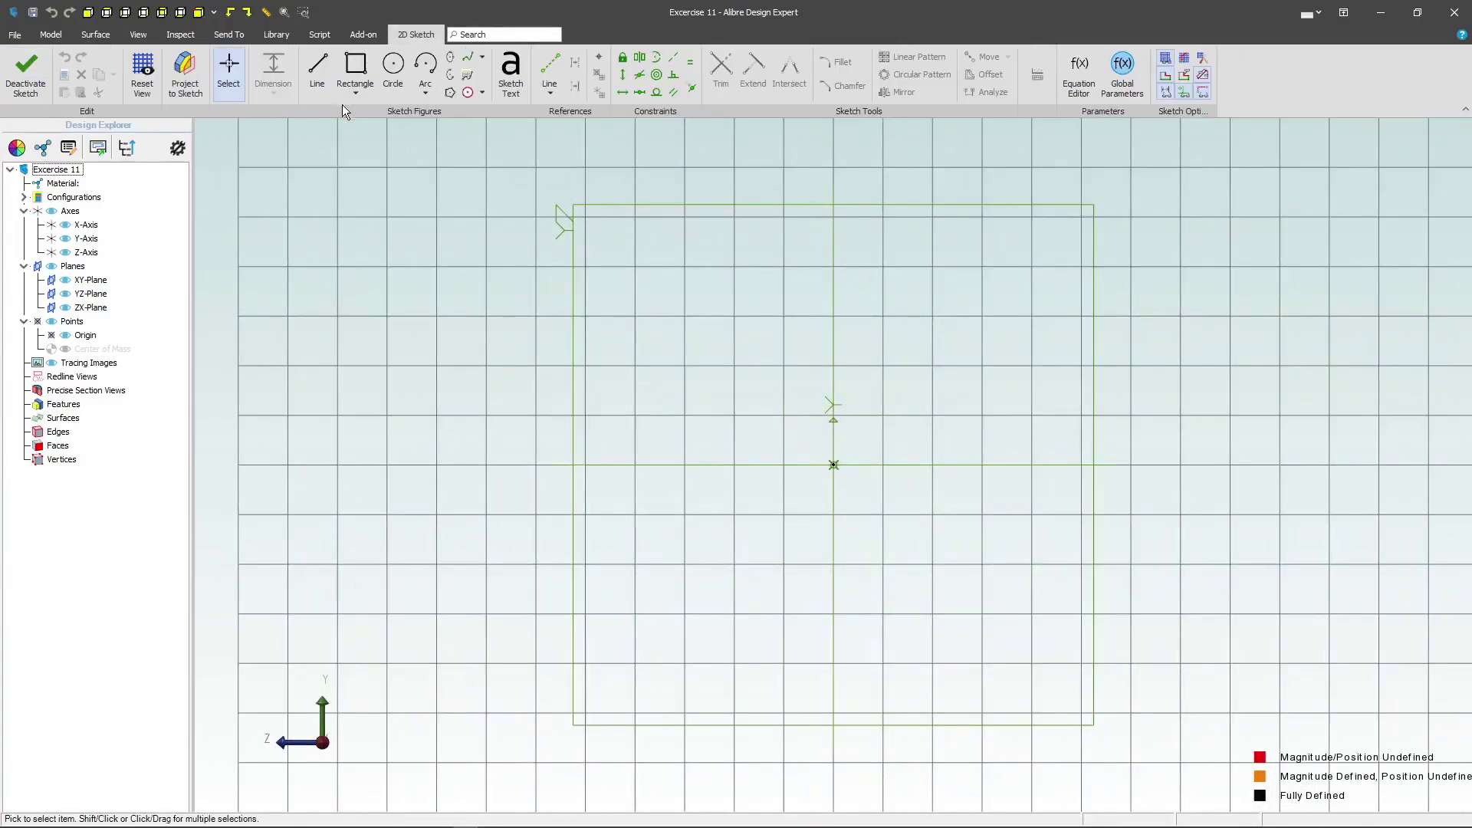
pyautogui.click(392, 69)
pyautogui.click(831, 465)
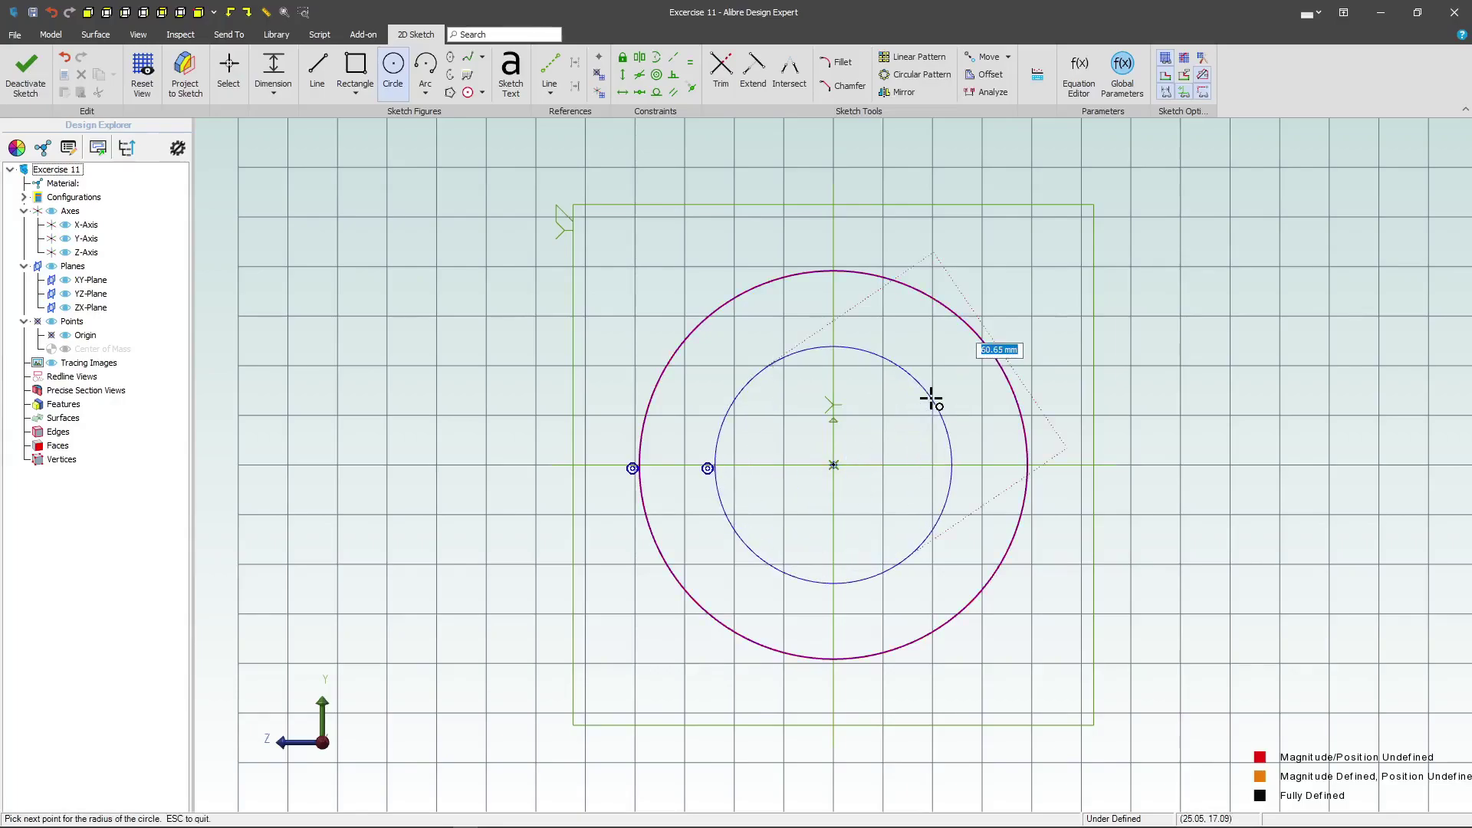
pyautogui.click(930, 393)
# - Dimension the two circle diameters to 30 and 22
pyautogui.click(266, 73)
pyautogui.click(865, 281)
pyautogui.click(987, 234)
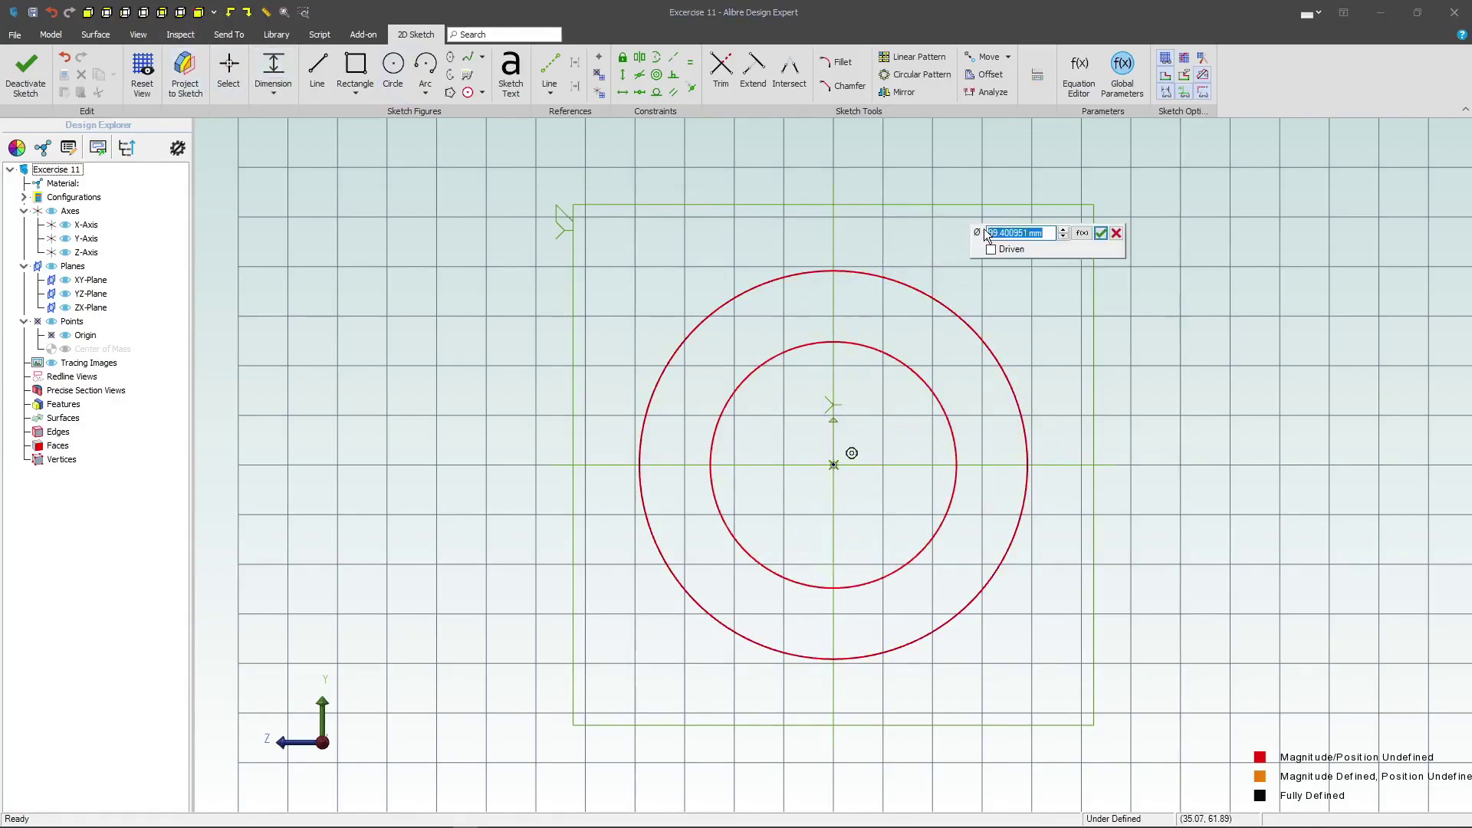
pyautogui.write('30')
pyautogui.press('Return')
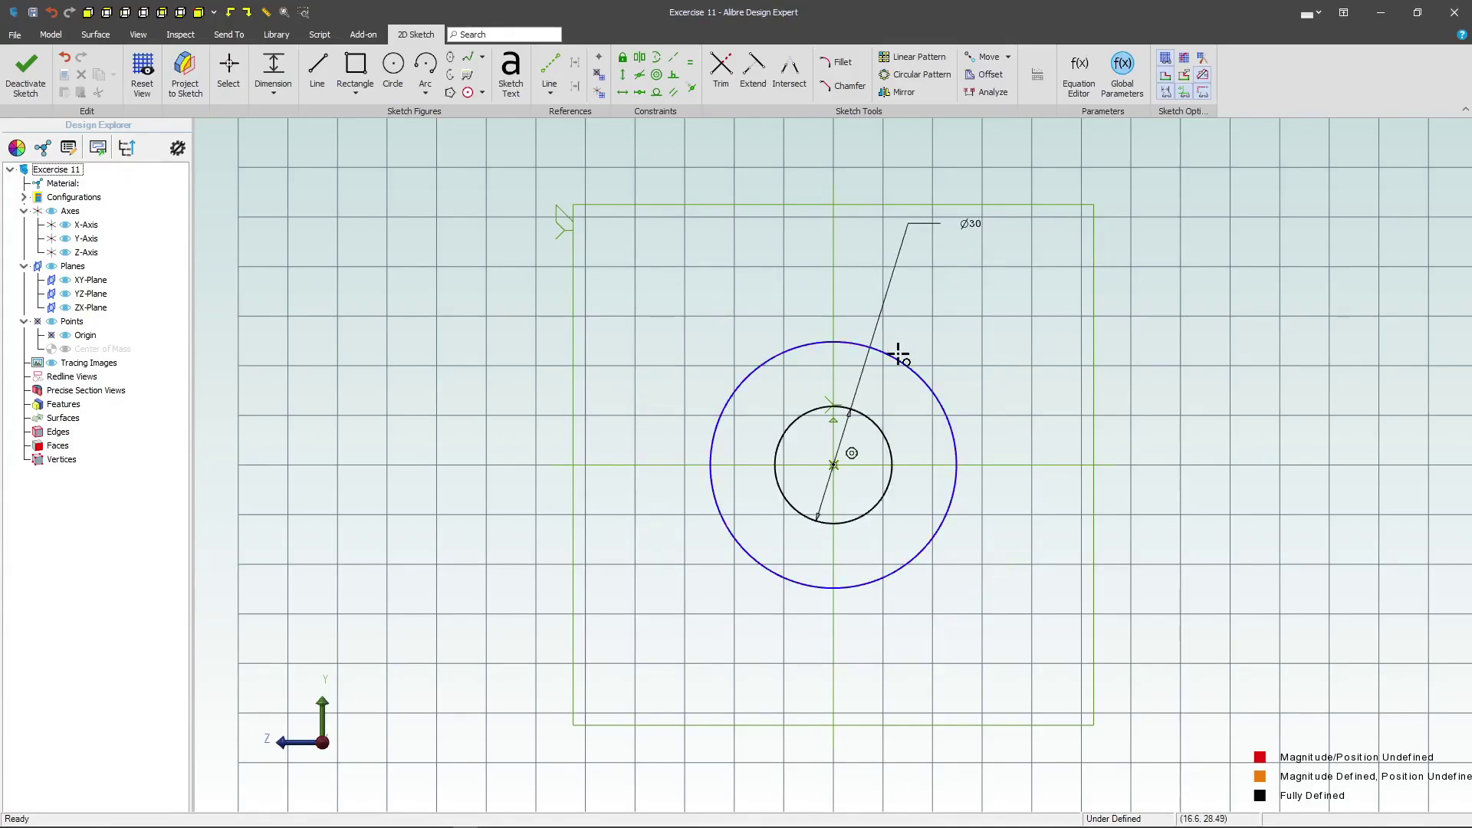
pyautogui.click(916, 370)
pyautogui.click(972, 336)
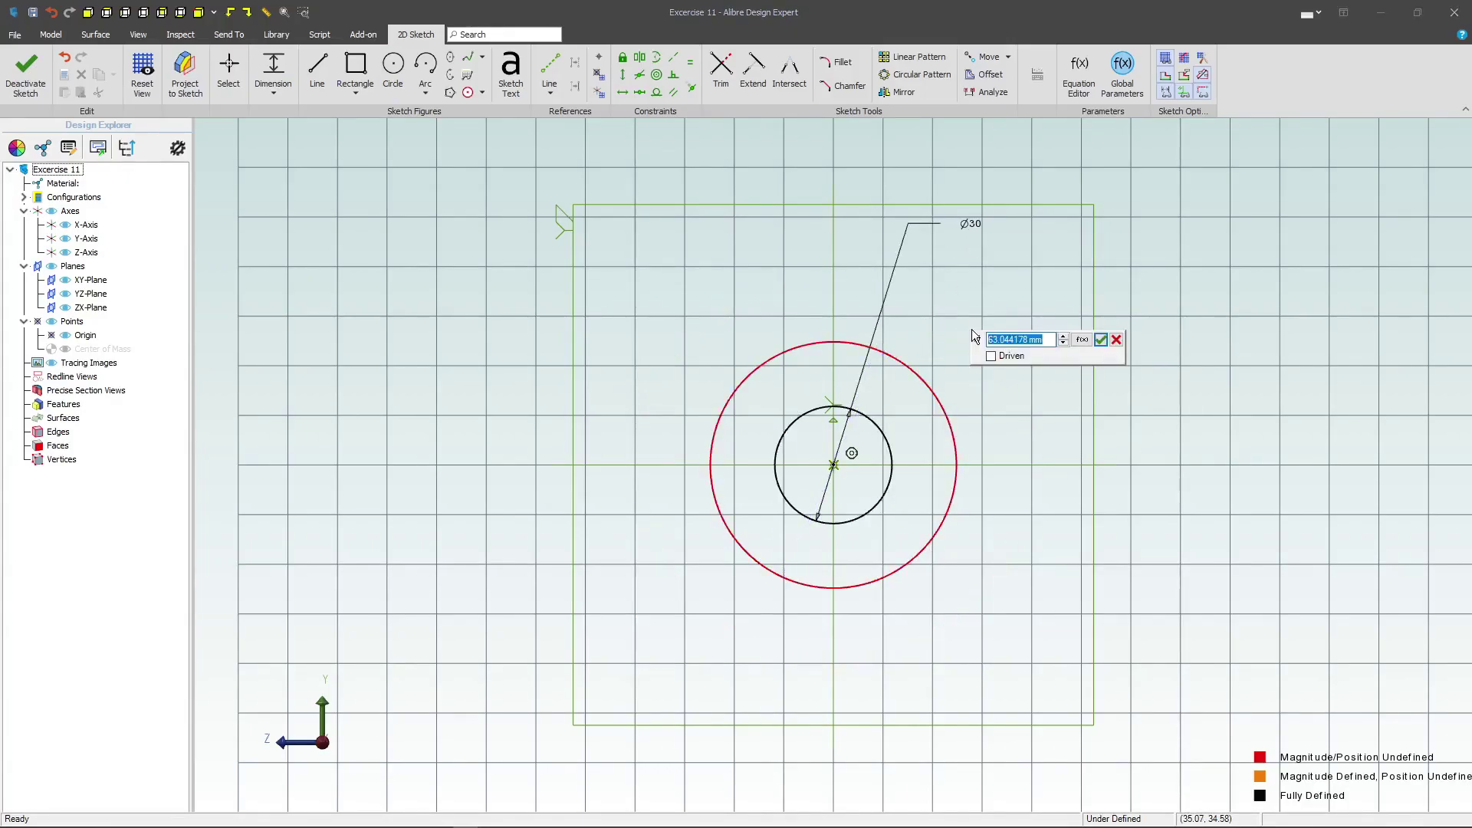
pyautogui.write('22')
pyautogui.press('Return')
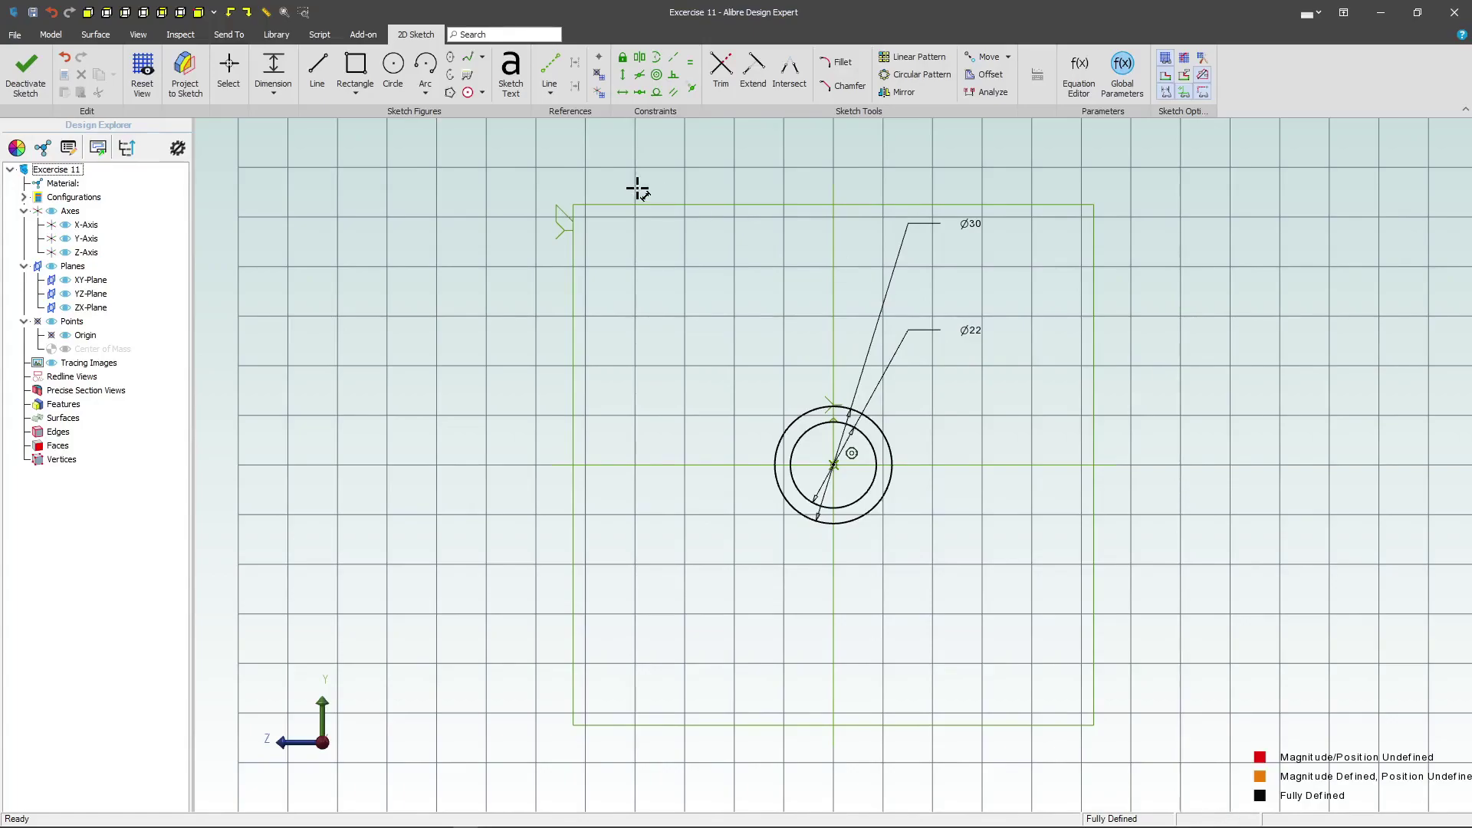
# - Draw the upper three-sided tab outline running right from the circles
pyautogui.click(317, 69)
pyautogui.scroll(5, 916, 424)
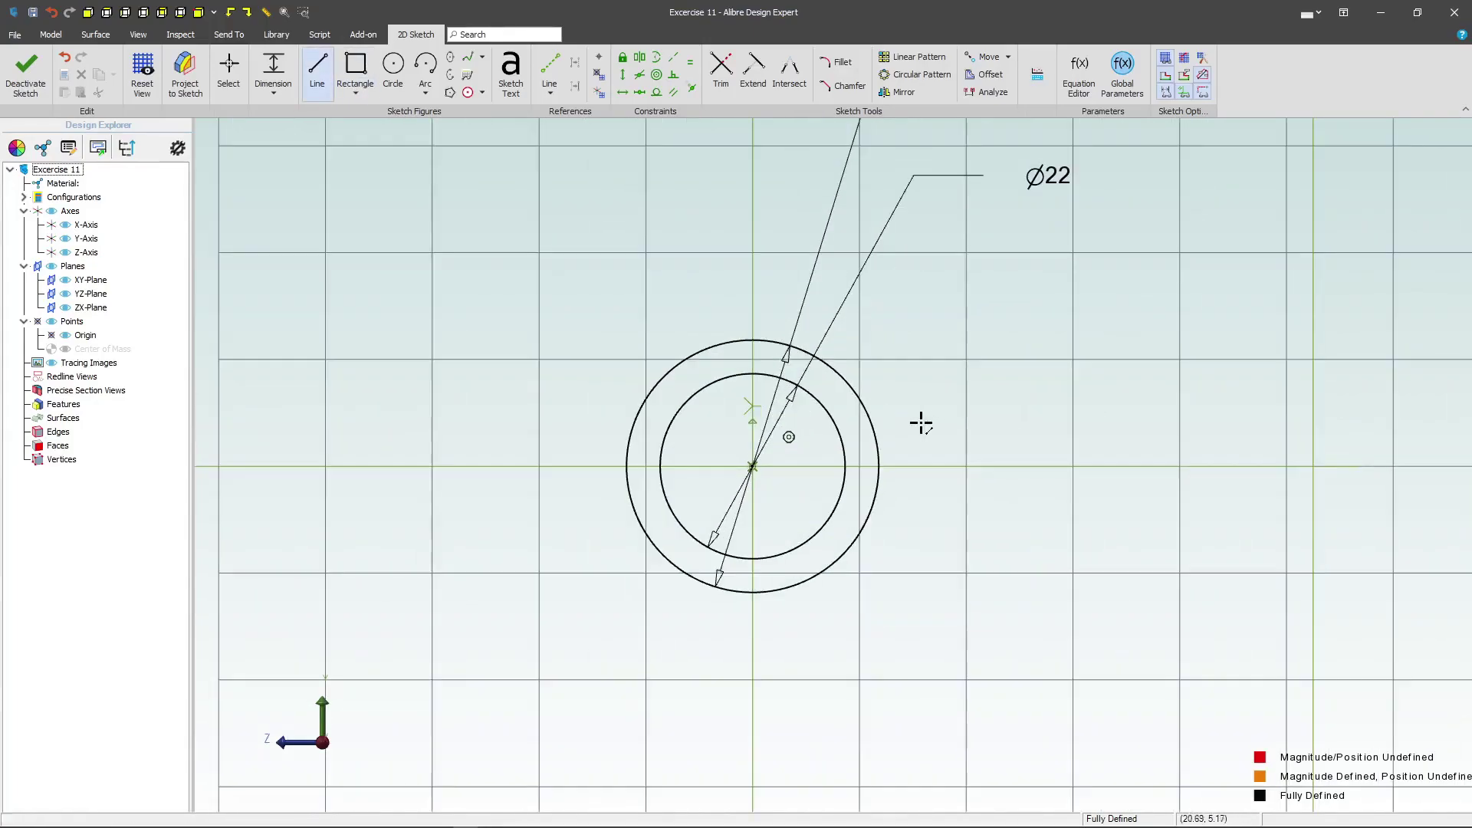
pyautogui.click(843, 450)
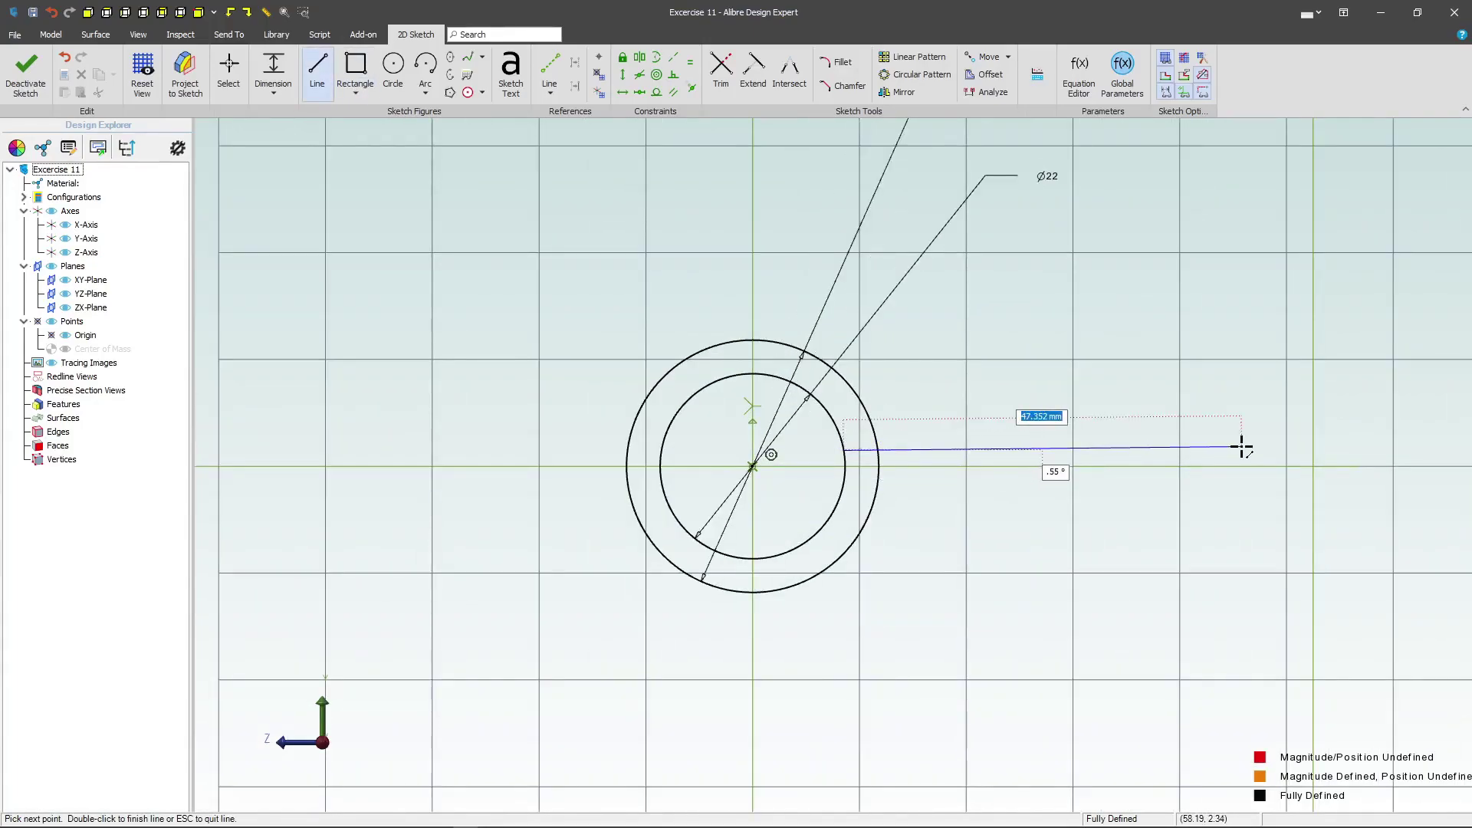
pyautogui.click(1238, 449)
pyautogui.click(1237, 391)
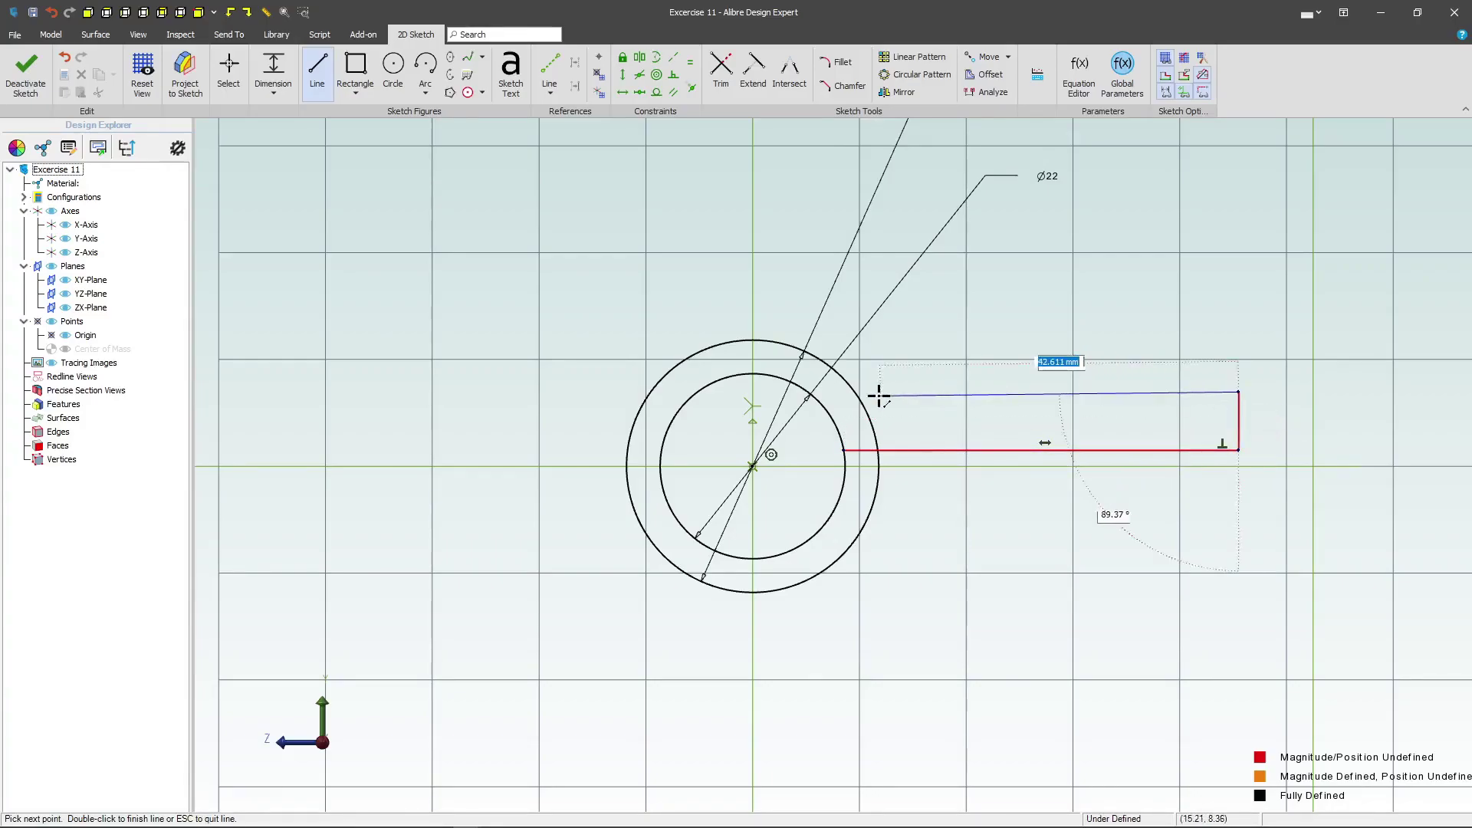
pyautogui.doubleClick(855, 392)
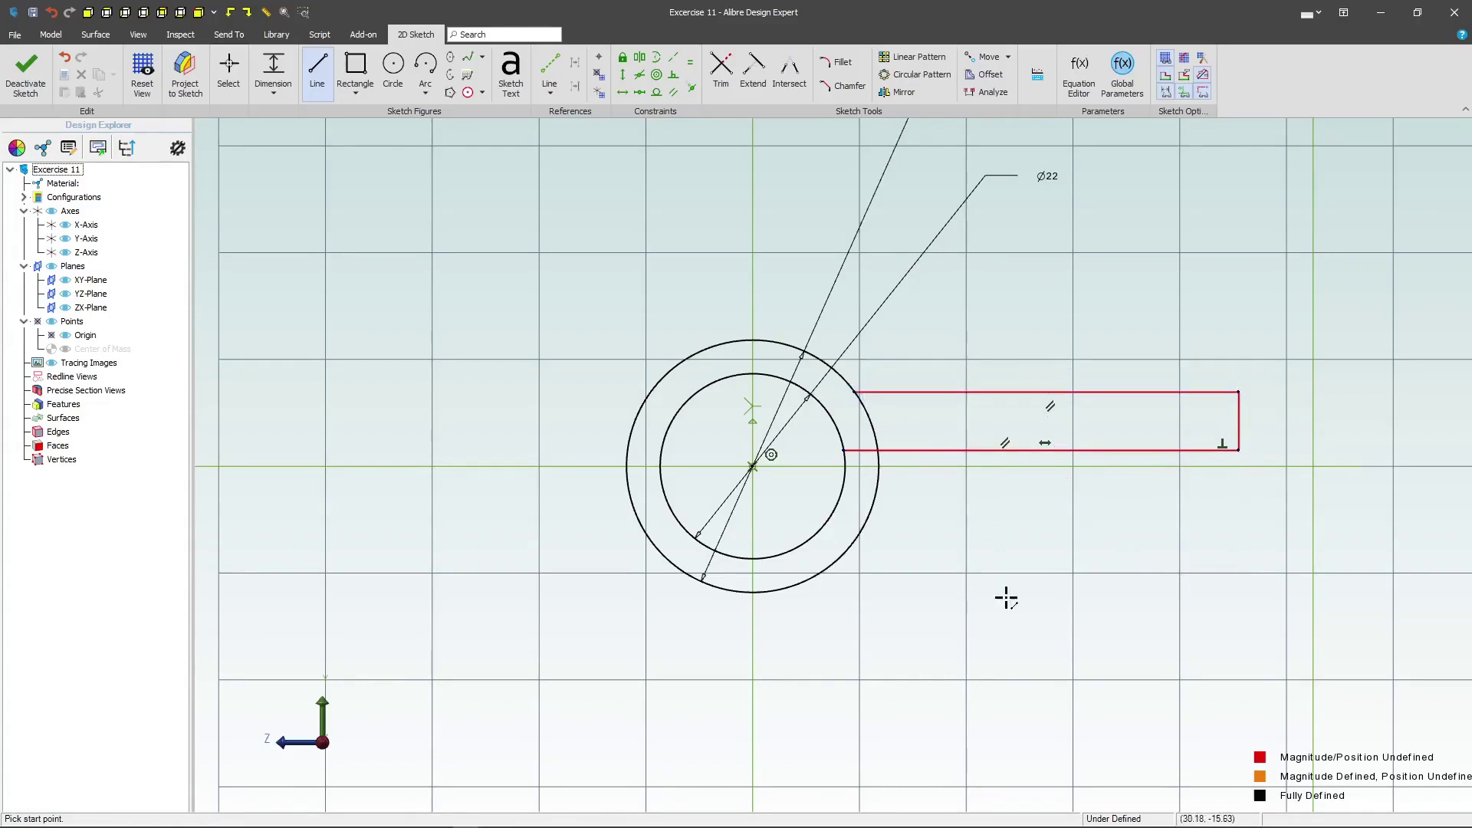
# - Draw the matching lower three-sided tab outline below the centreline
pyautogui.click(842, 491)
pyautogui.click(1238, 491)
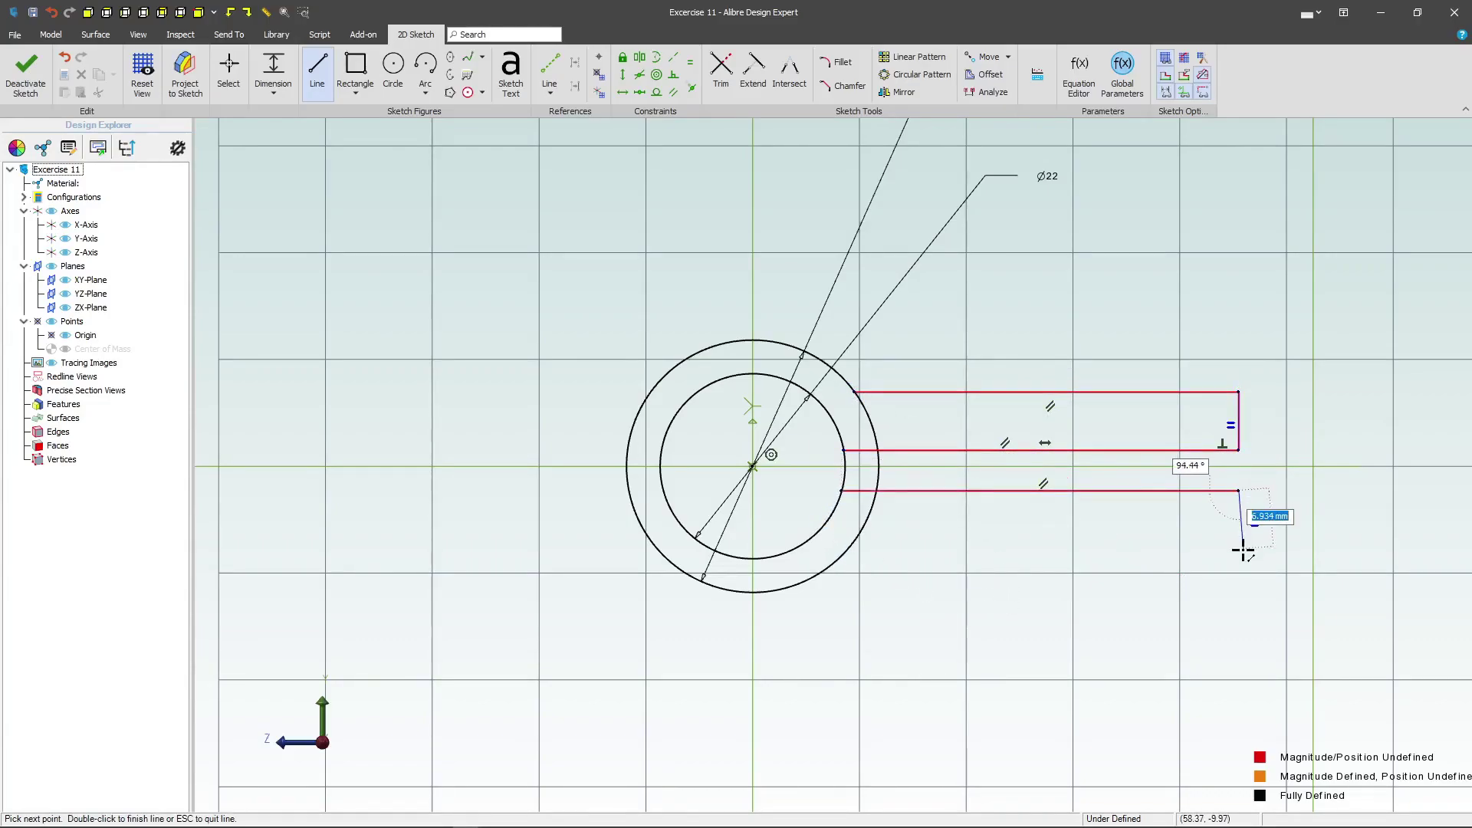
pyautogui.click(1238, 550)
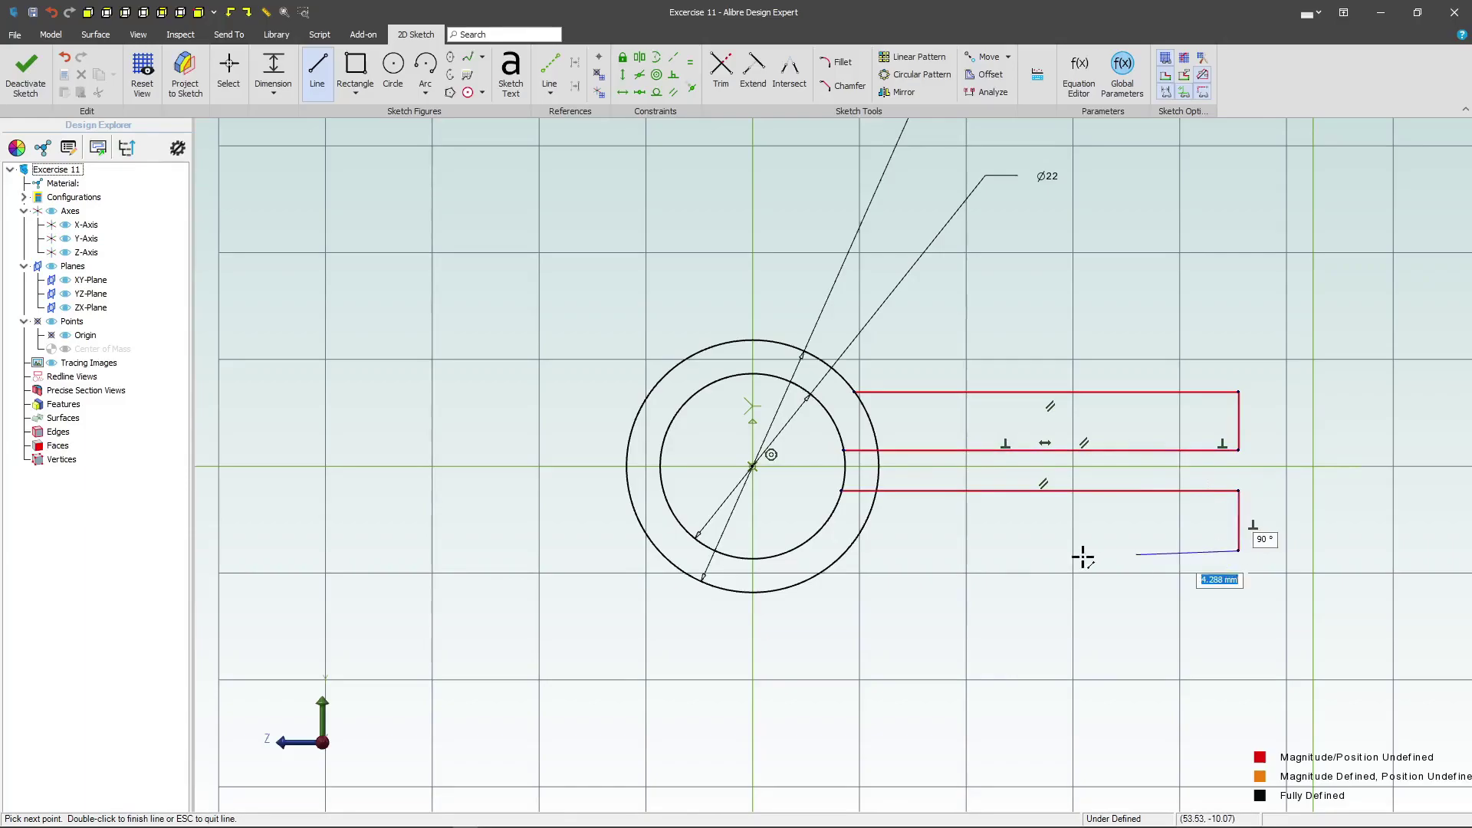
pyautogui.doubleClick(785, 551)
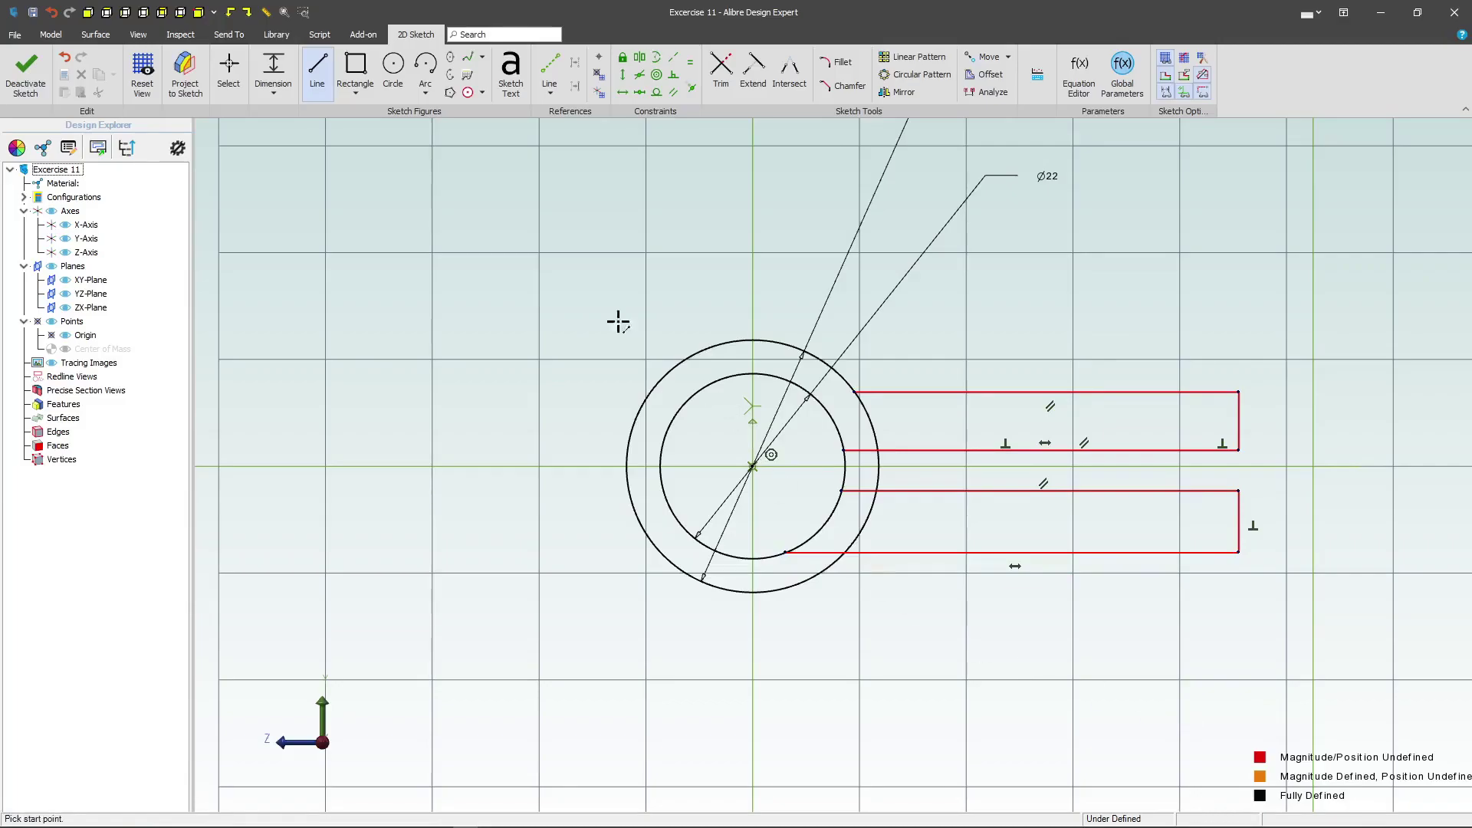
# - Make the two tabs' end edges equal and their inner edges equal
pyautogui.click(690, 63)
pyautogui.click(1227, 430)
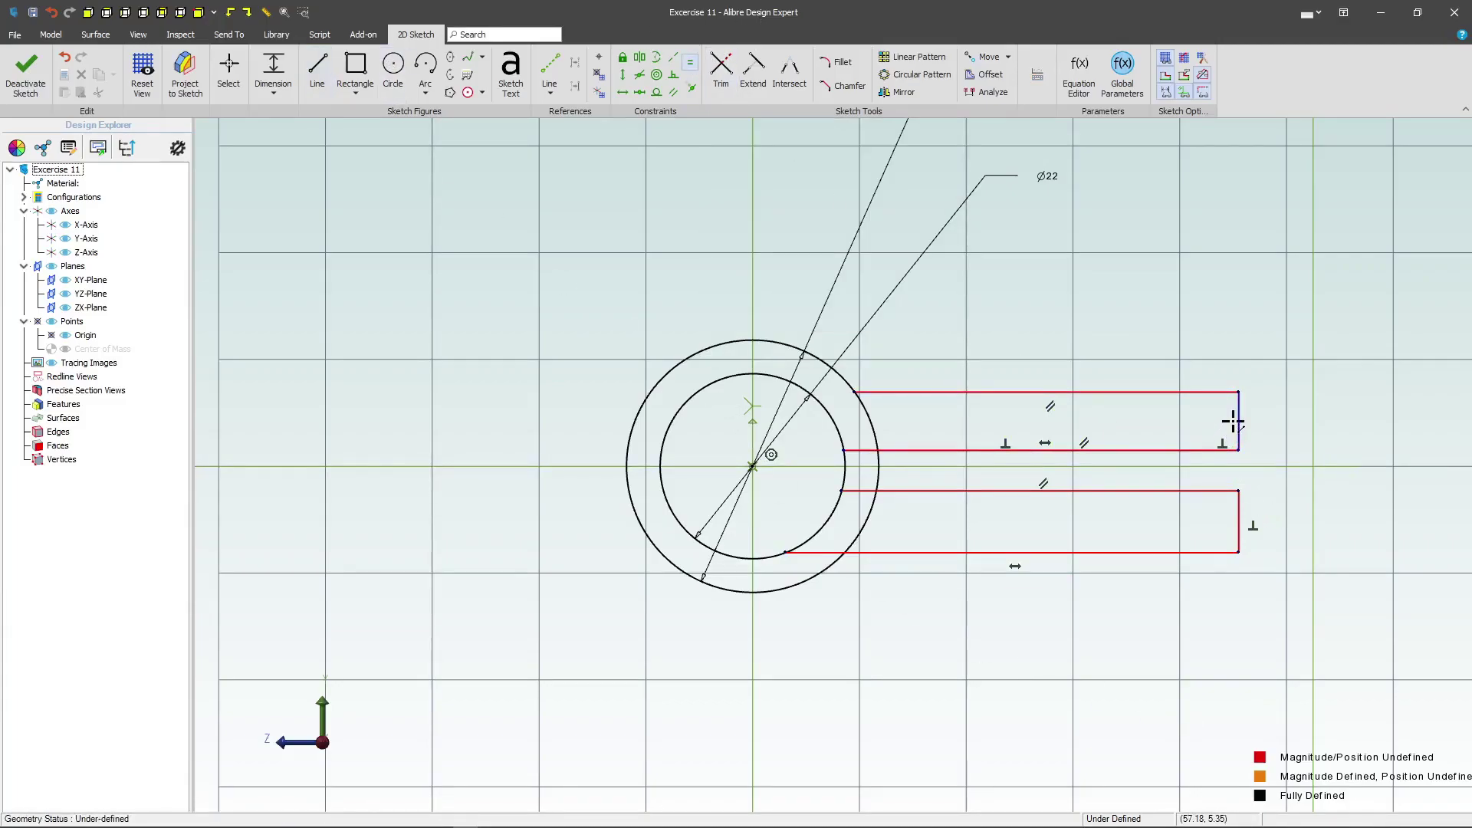
pyautogui.click(1239, 516)
pyautogui.press('Escape')
pyautogui.click(958, 451)
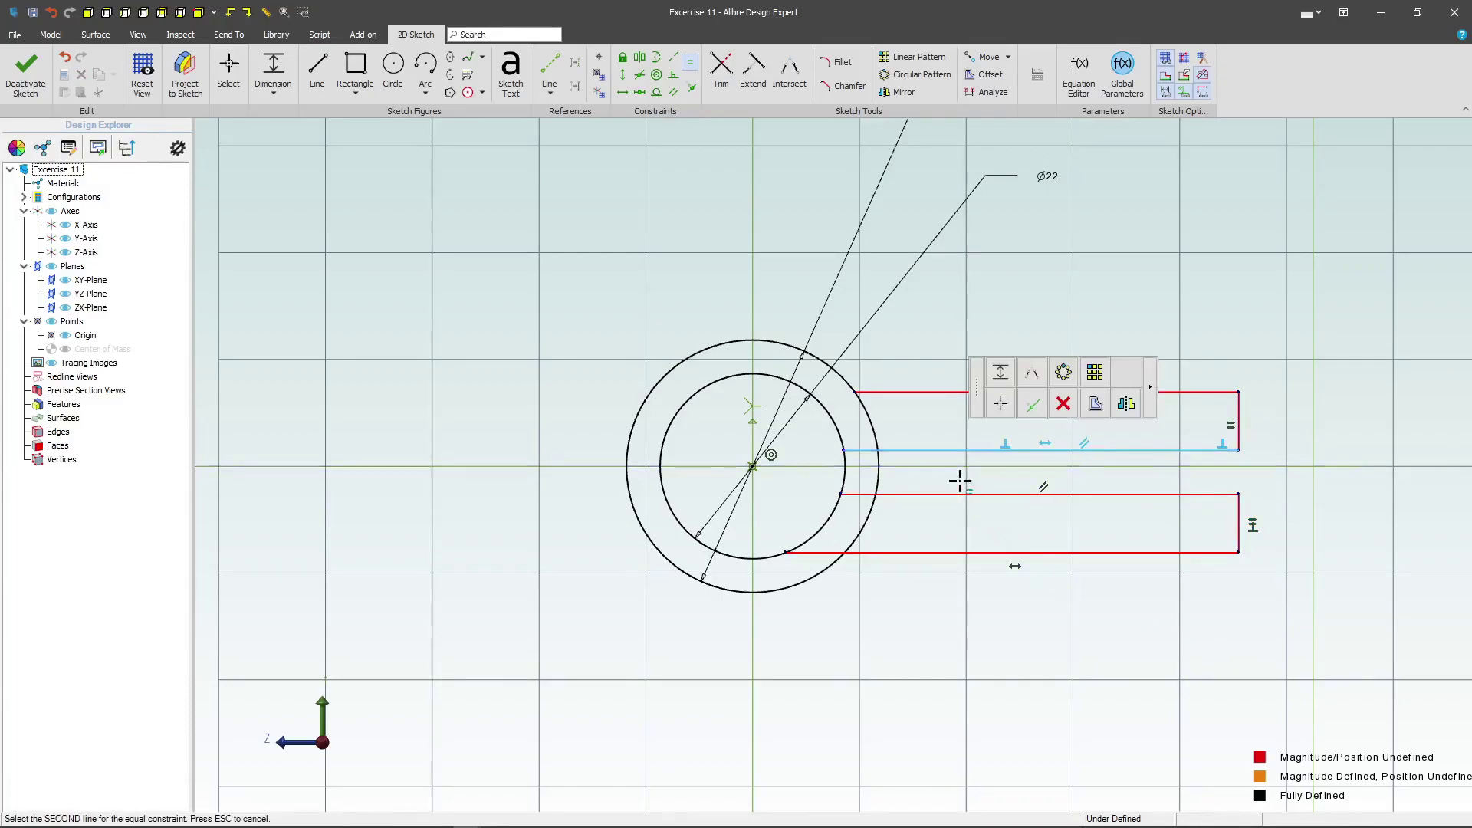
pyautogui.click(962, 495)
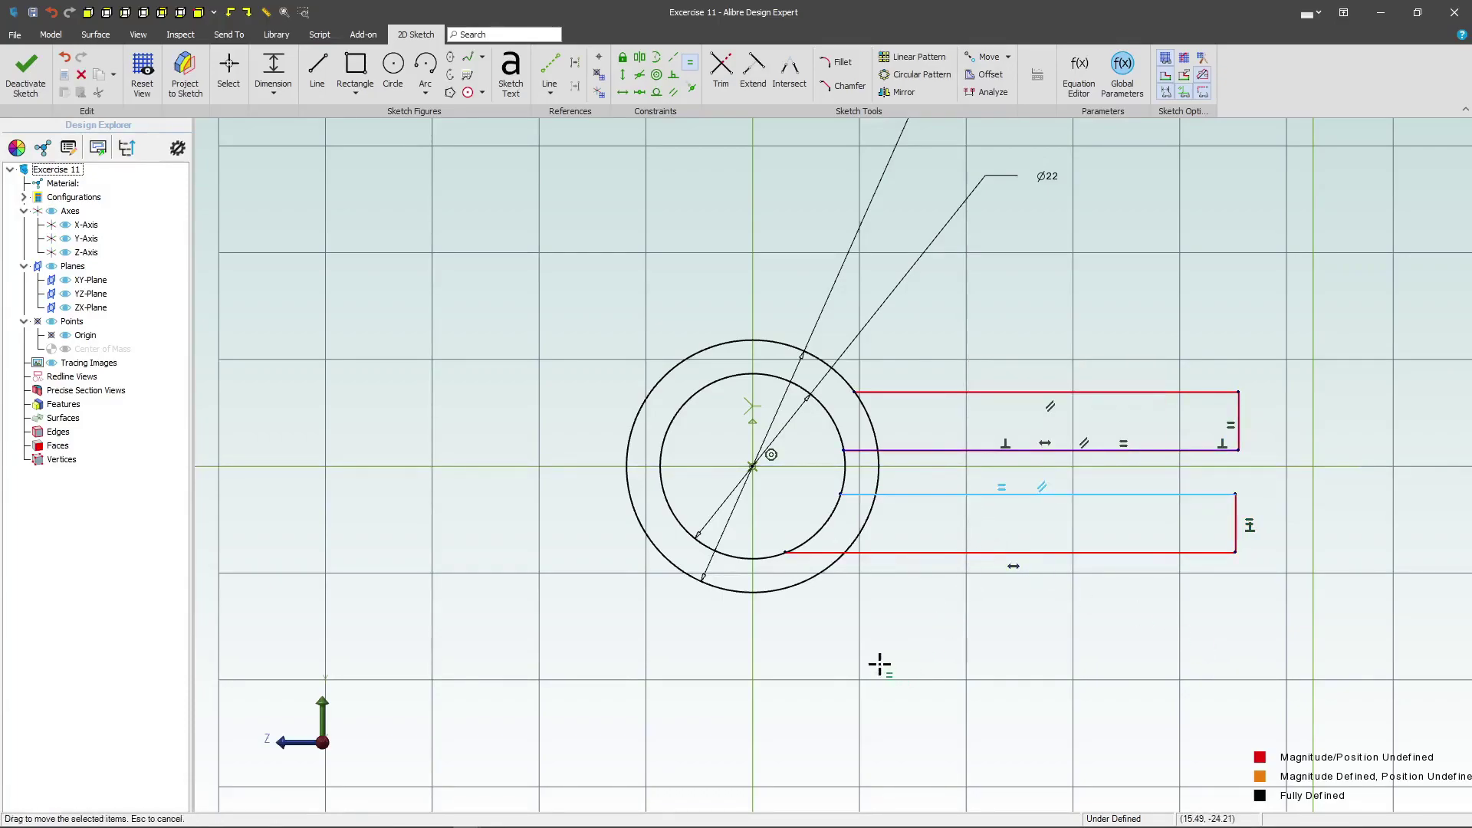
pyautogui.press('Escape')
# - Align the start points of the two tab lines vertically
pyautogui.click(623, 74)
pyautogui.click(838, 447)
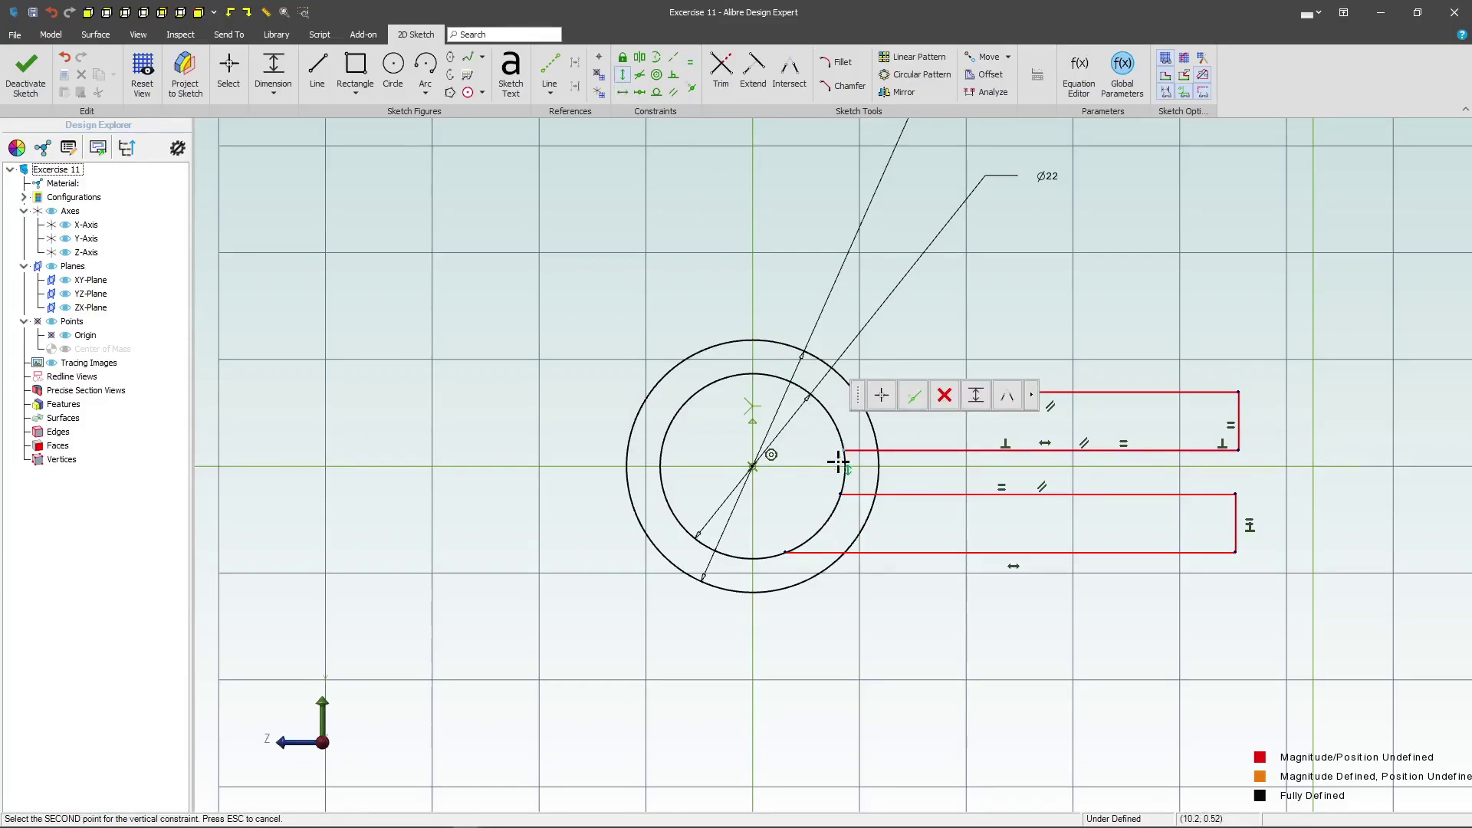
pyautogui.click(841, 493)
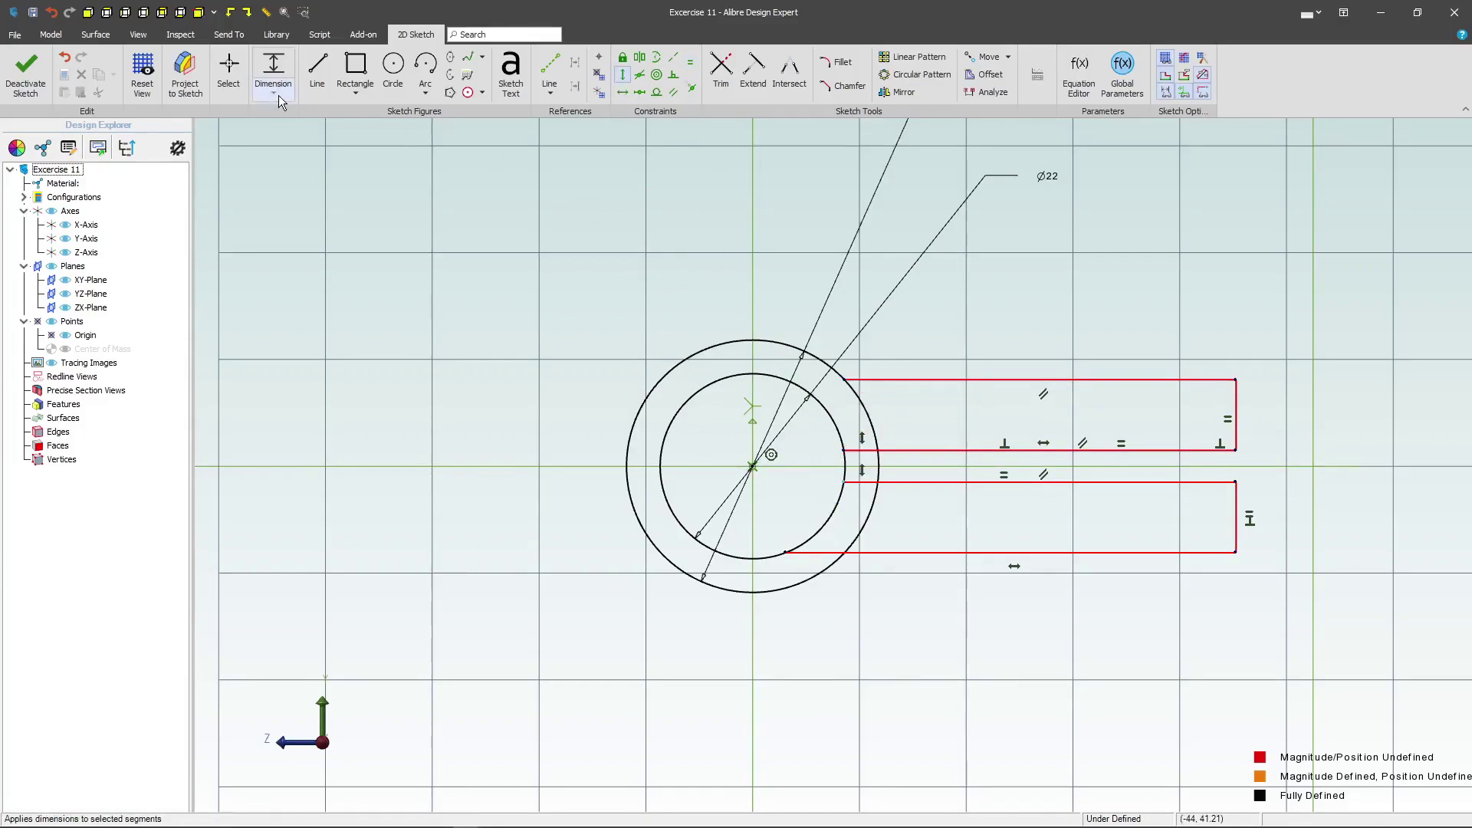
# - Dimension the upper tab 4 mm thick with its edge 6 mm from centre
pyautogui.click(274, 70)
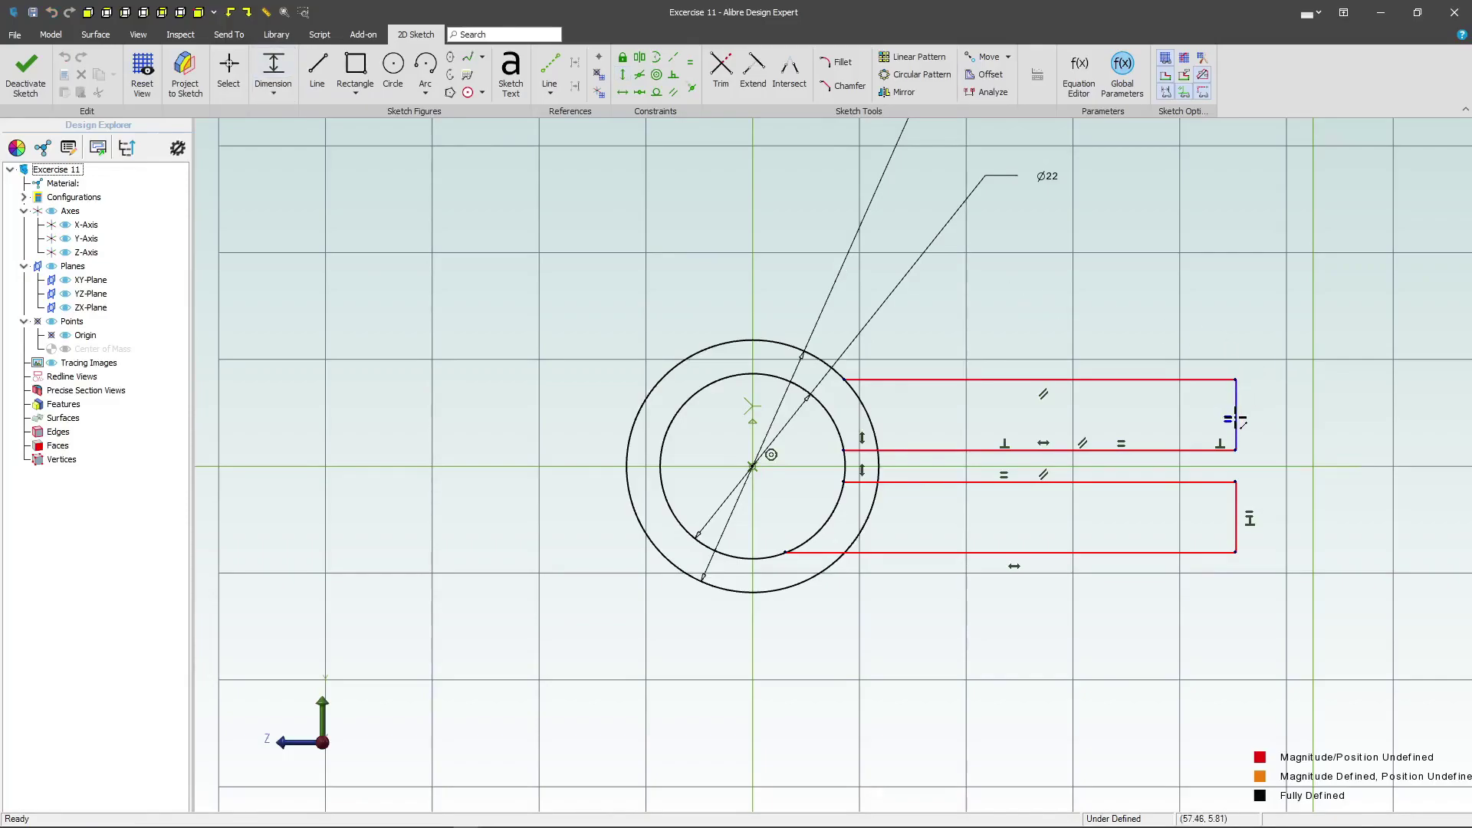
pyautogui.click(1236, 450)
pyautogui.click(1259, 384)
pyautogui.click(1365, 391)
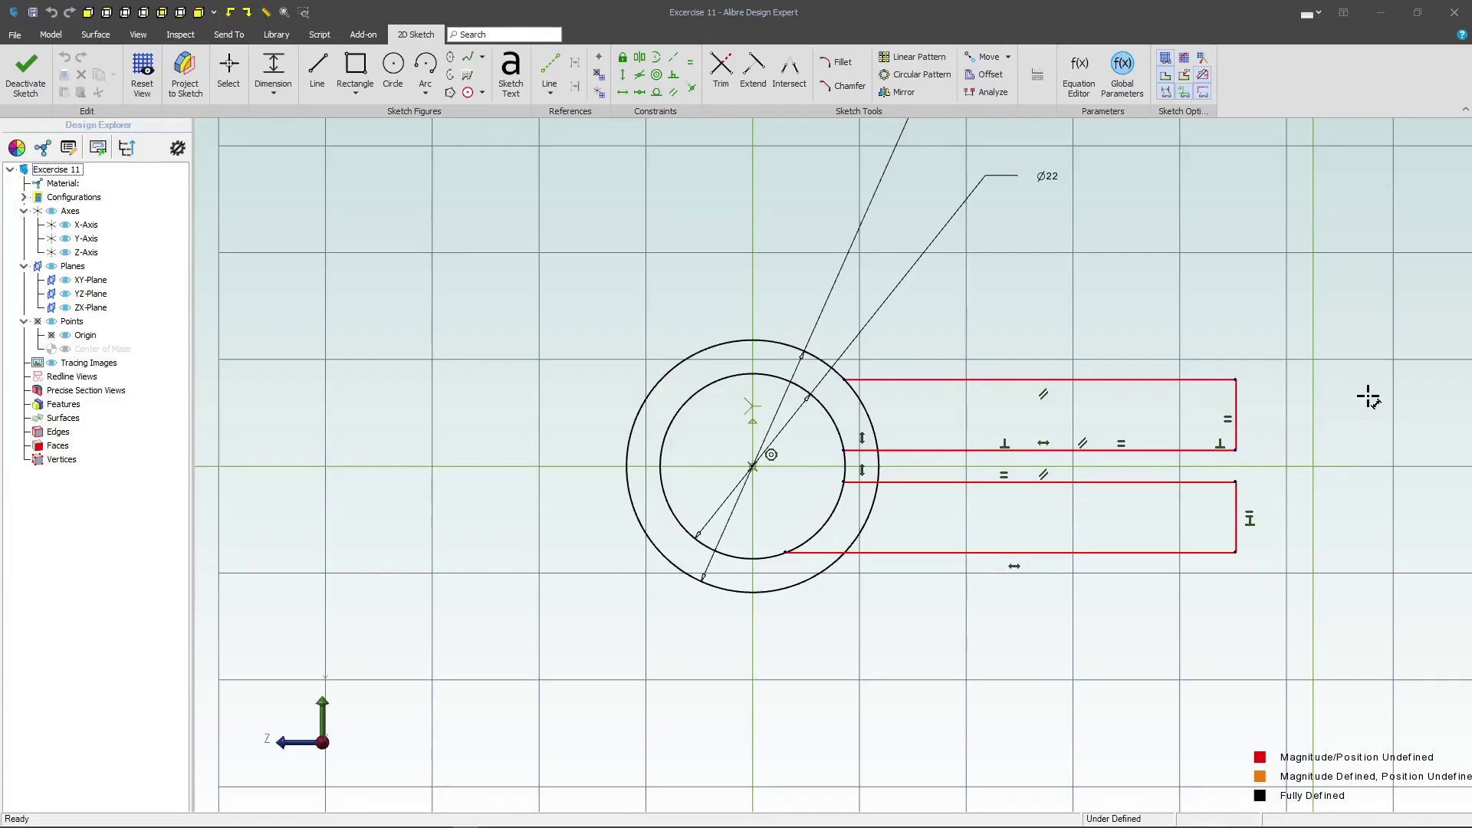
pyautogui.click(1236, 450)
pyautogui.click(1236, 380)
pyautogui.click(1249, 337)
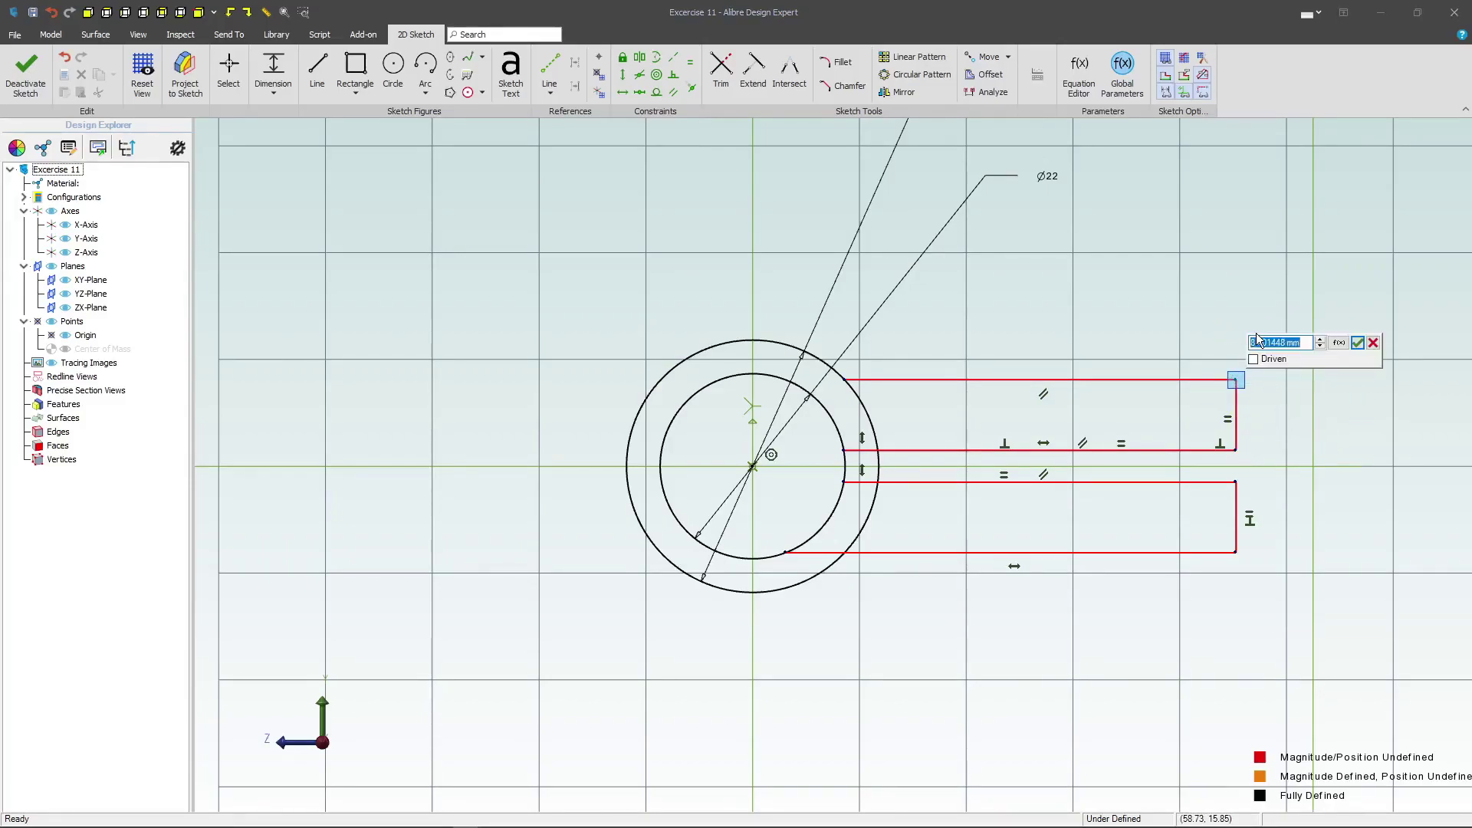
pyautogui.write('4')
pyautogui.press('Return')
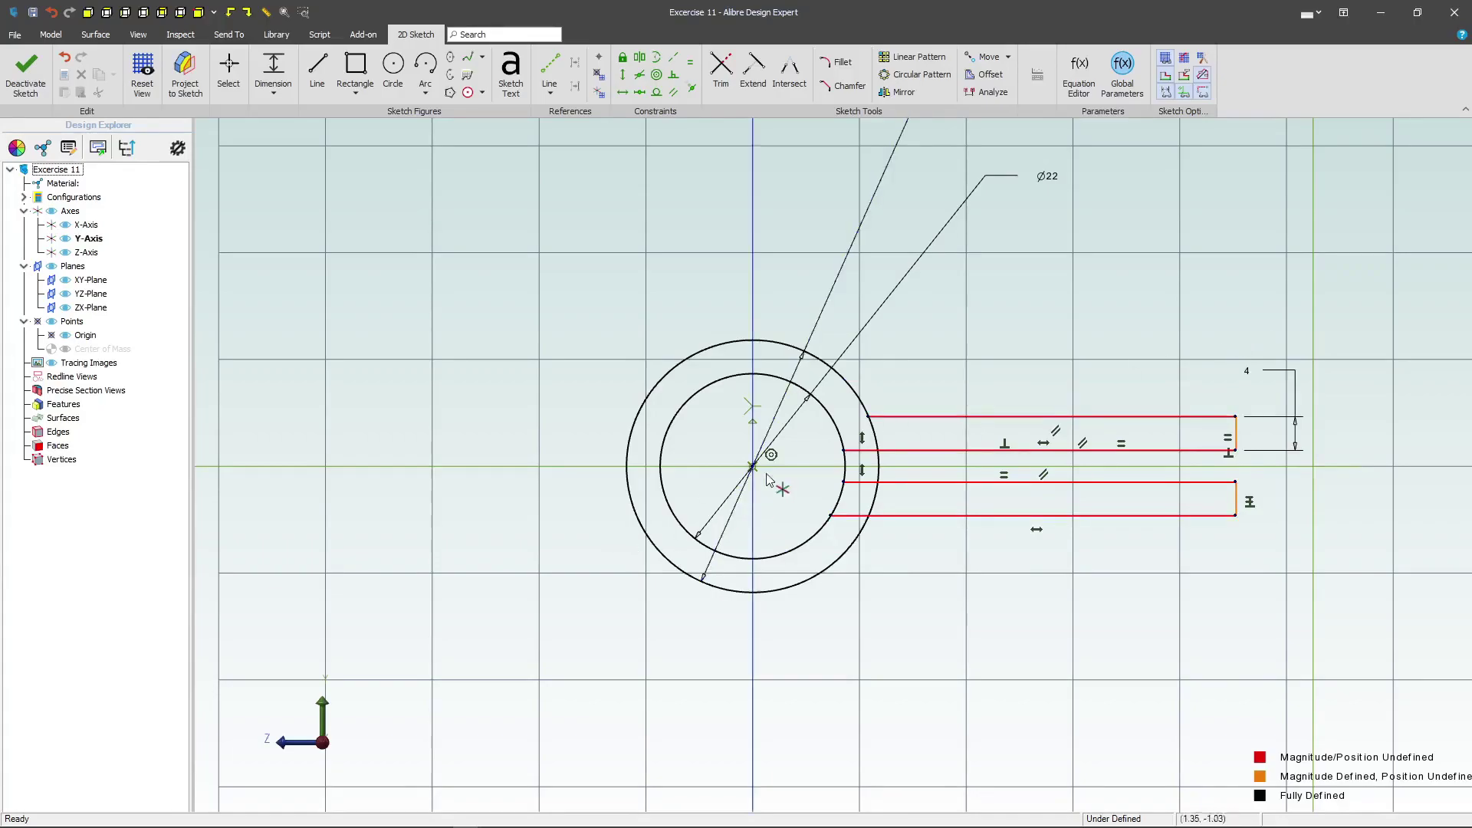
pyautogui.click(1236, 417)
pyautogui.click(1400, 453)
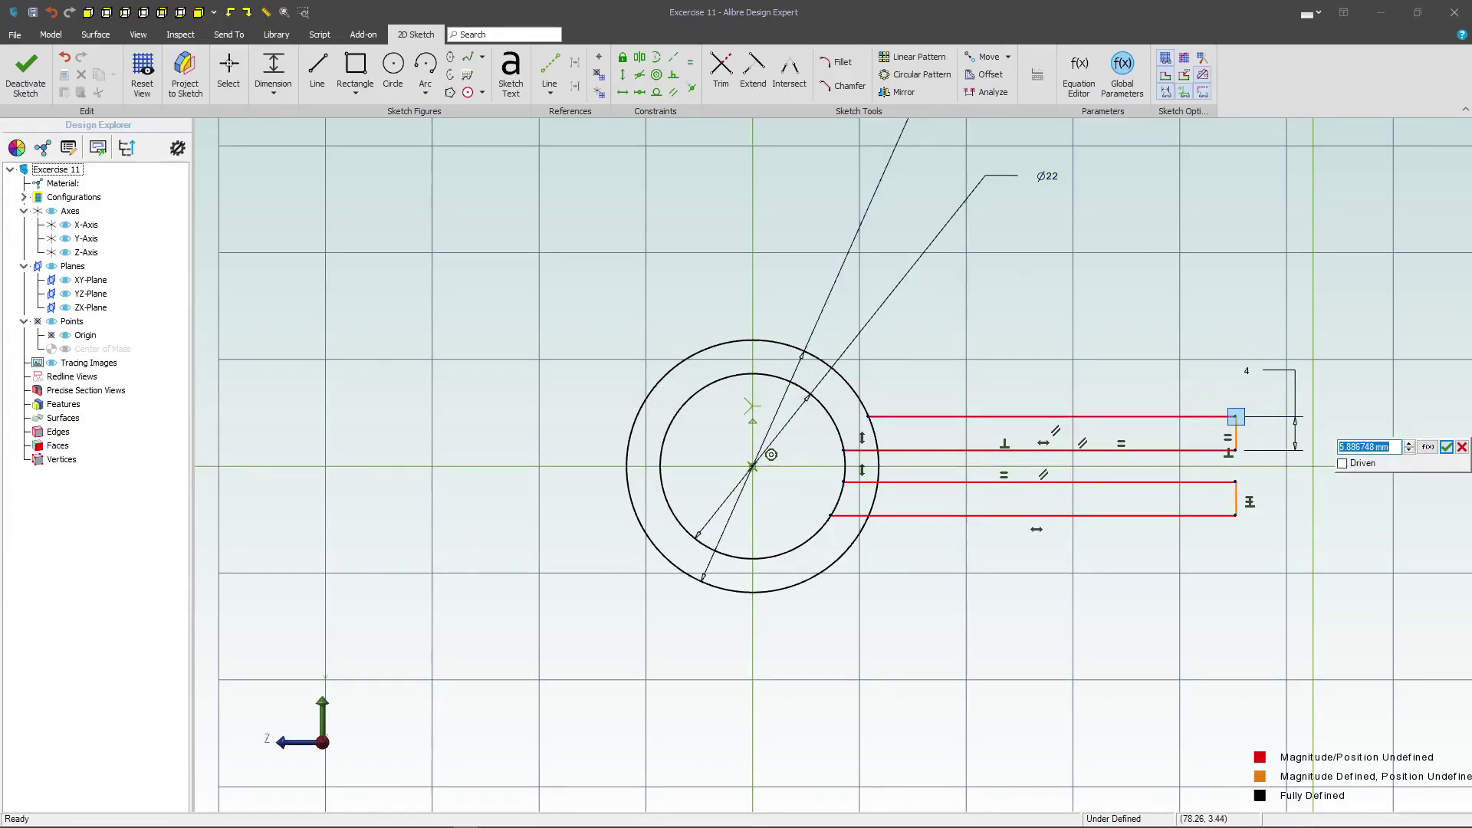
pyautogui.press('Return')
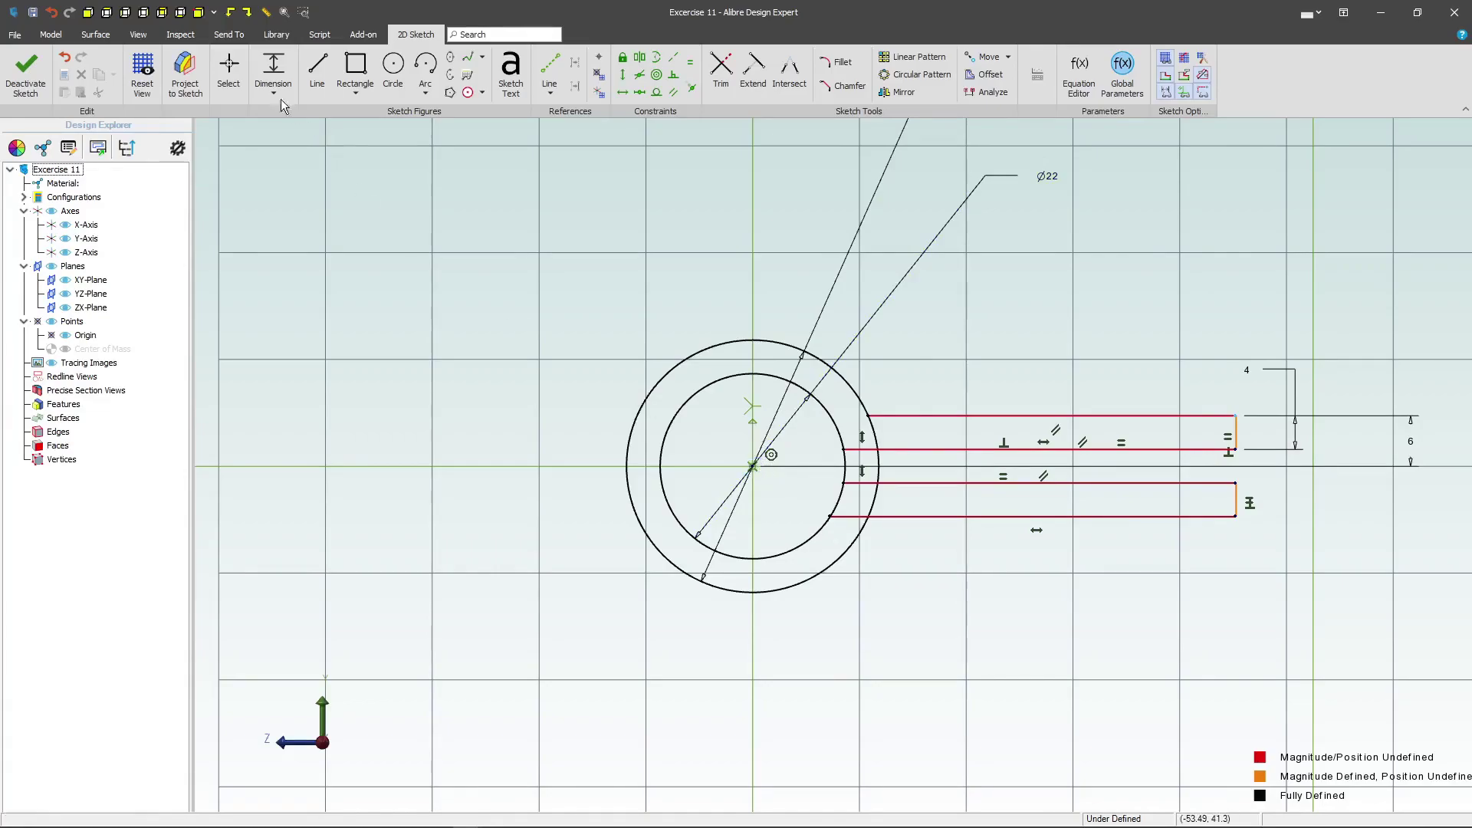
# - Set the tabs to end 38 mm from the circle centre
pyautogui.click(260, 63)
pyautogui.click(1235, 415)
pyautogui.click(1146, 303)
pyautogui.write('38')
pyautogui.press('Return')
pyautogui.scroll(2, 865, 445)
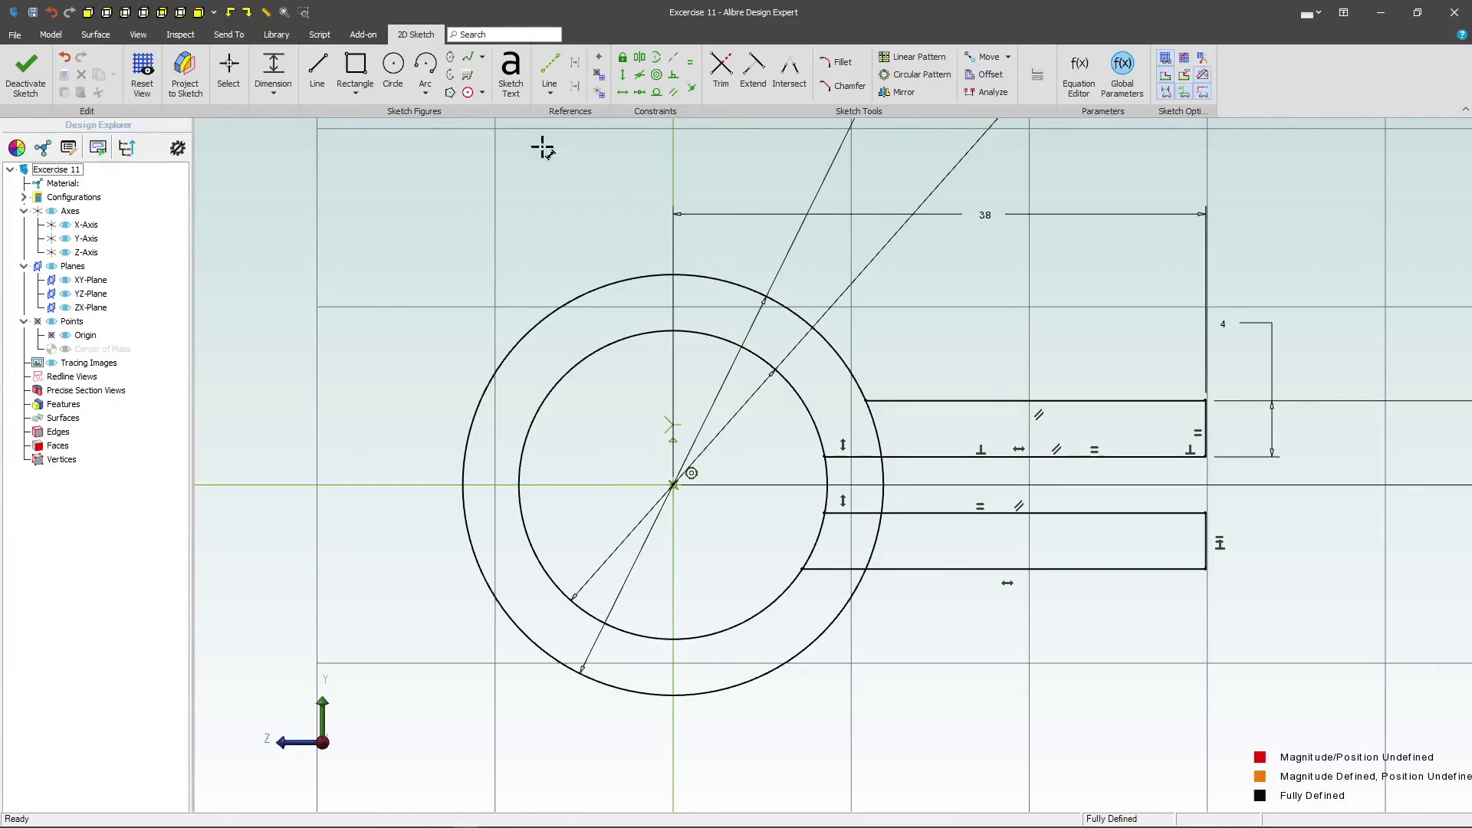
# - Trim the outer and inner circle arcs lying between the tab lines
pyautogui.click(720, 73)
pyautogui.click(883, 468)
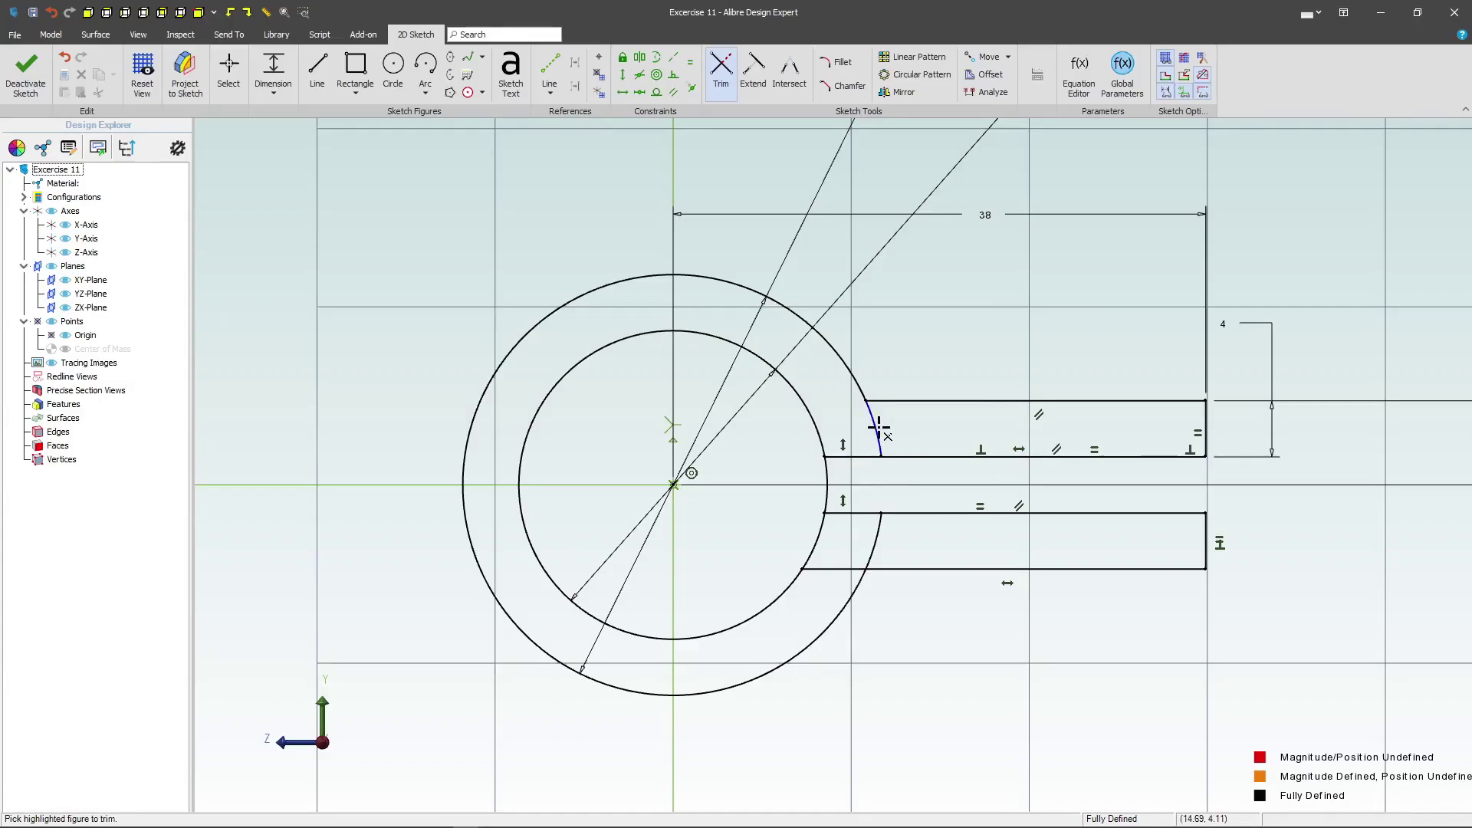
pyautogui.click(875, 432)
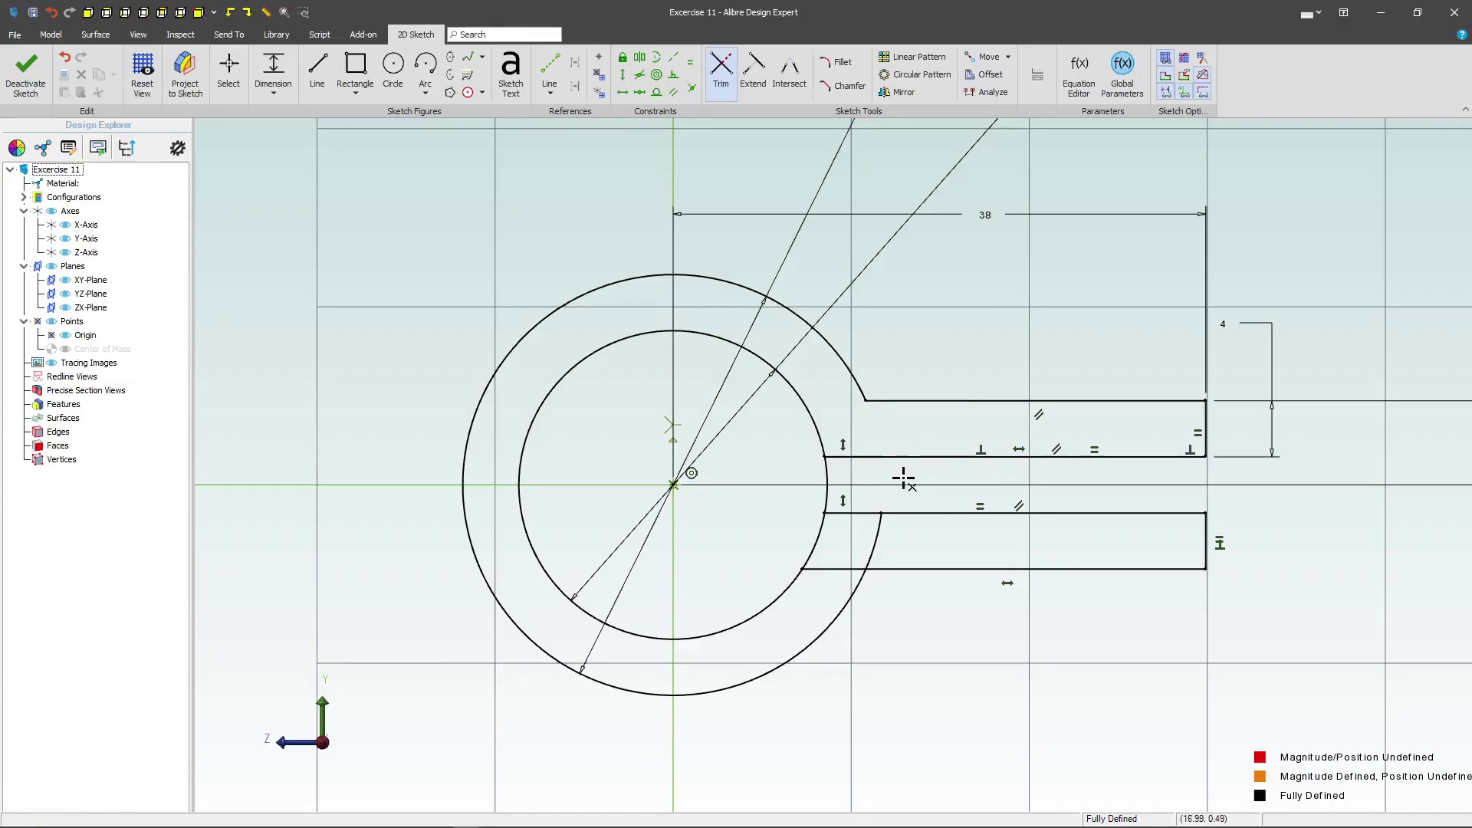
pyautogui.click(877, 532)
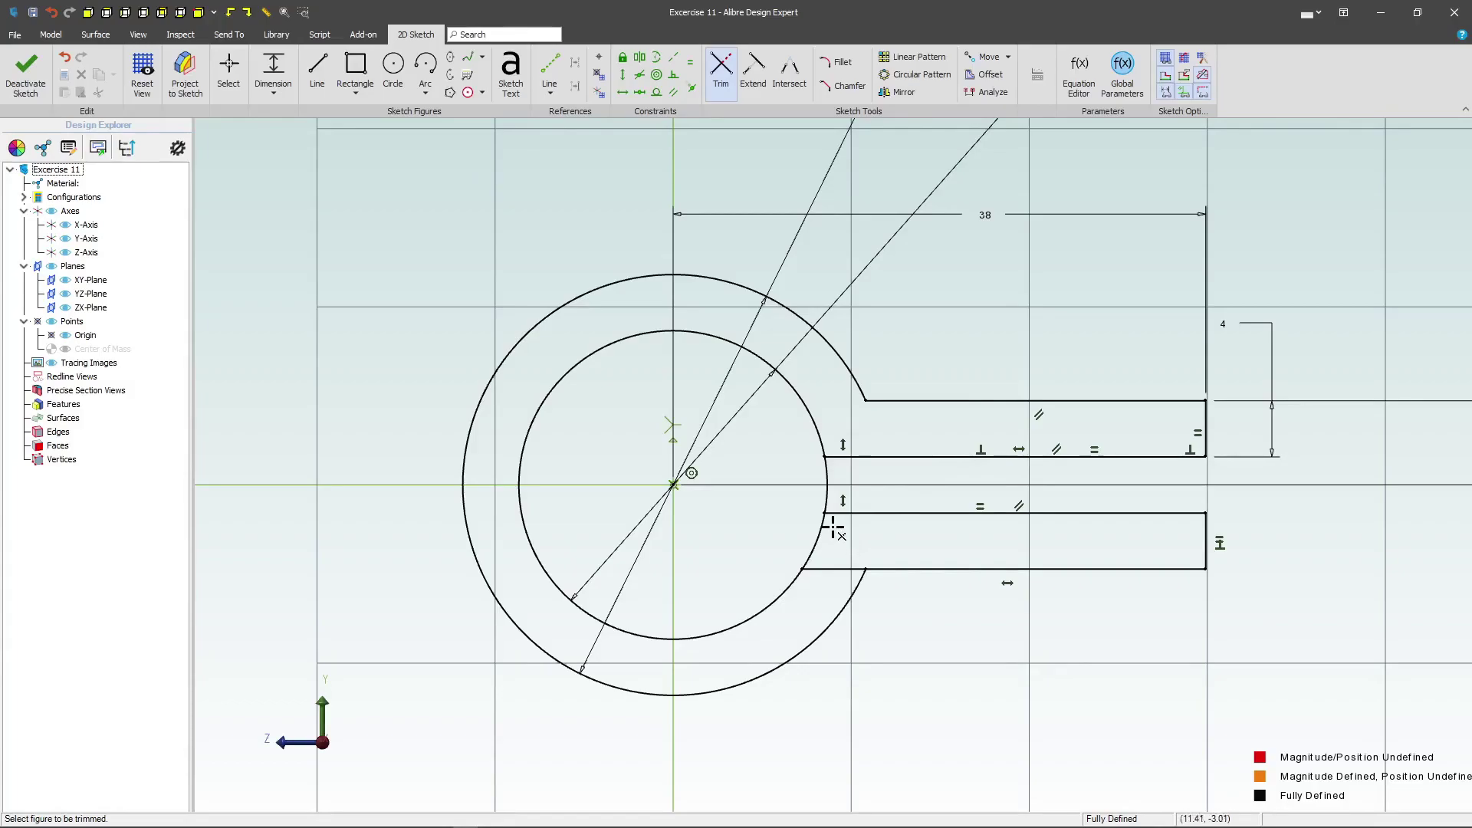
pyautogui.click(827, 479)
pyautogui.scroll(-2, 506, 483)
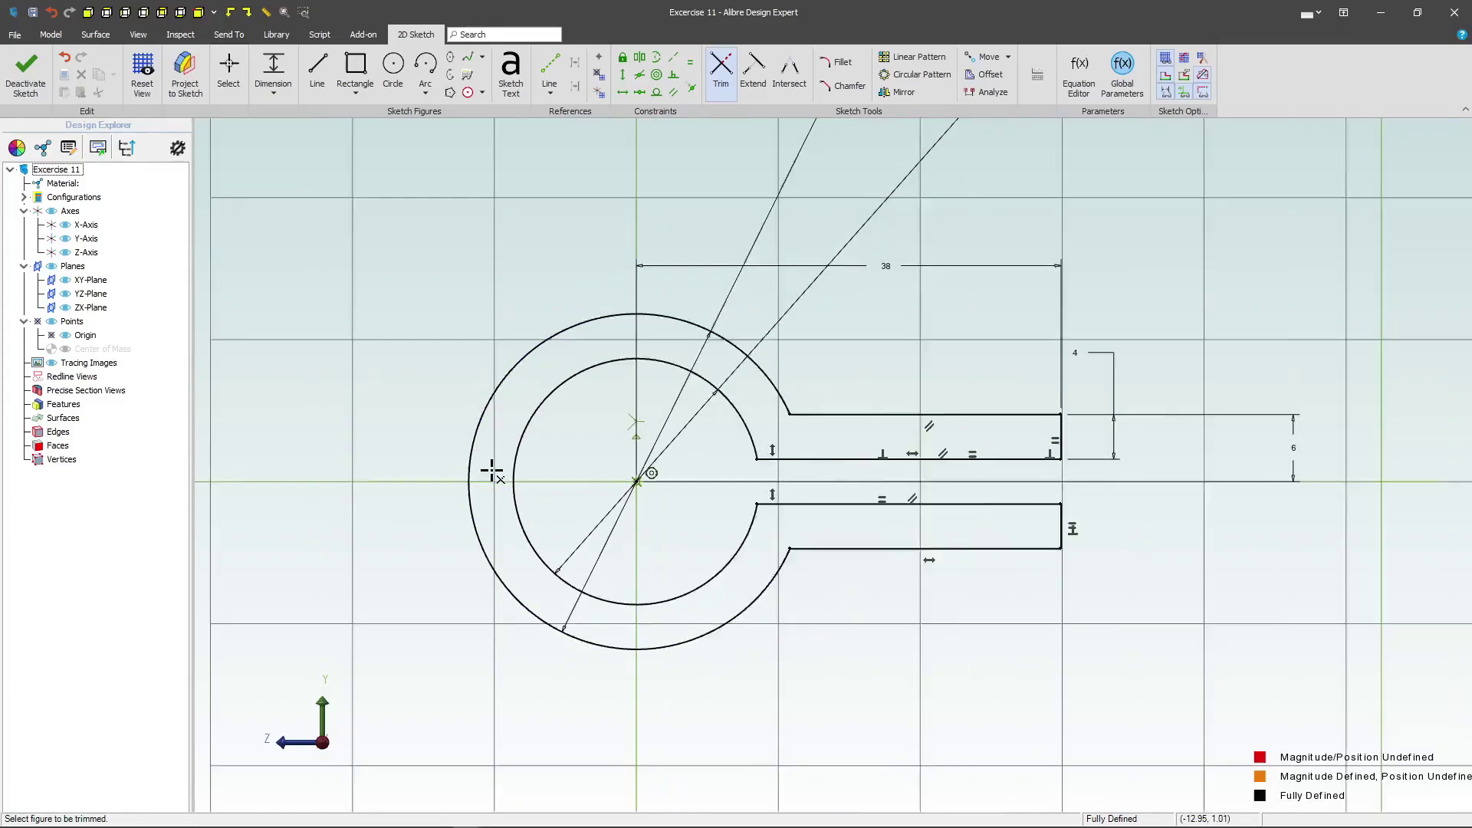
# - Extrude the clamp sketch 40 mm with Mid Plane type to create Extrusion<1>
pyautogui.click(23, 75)
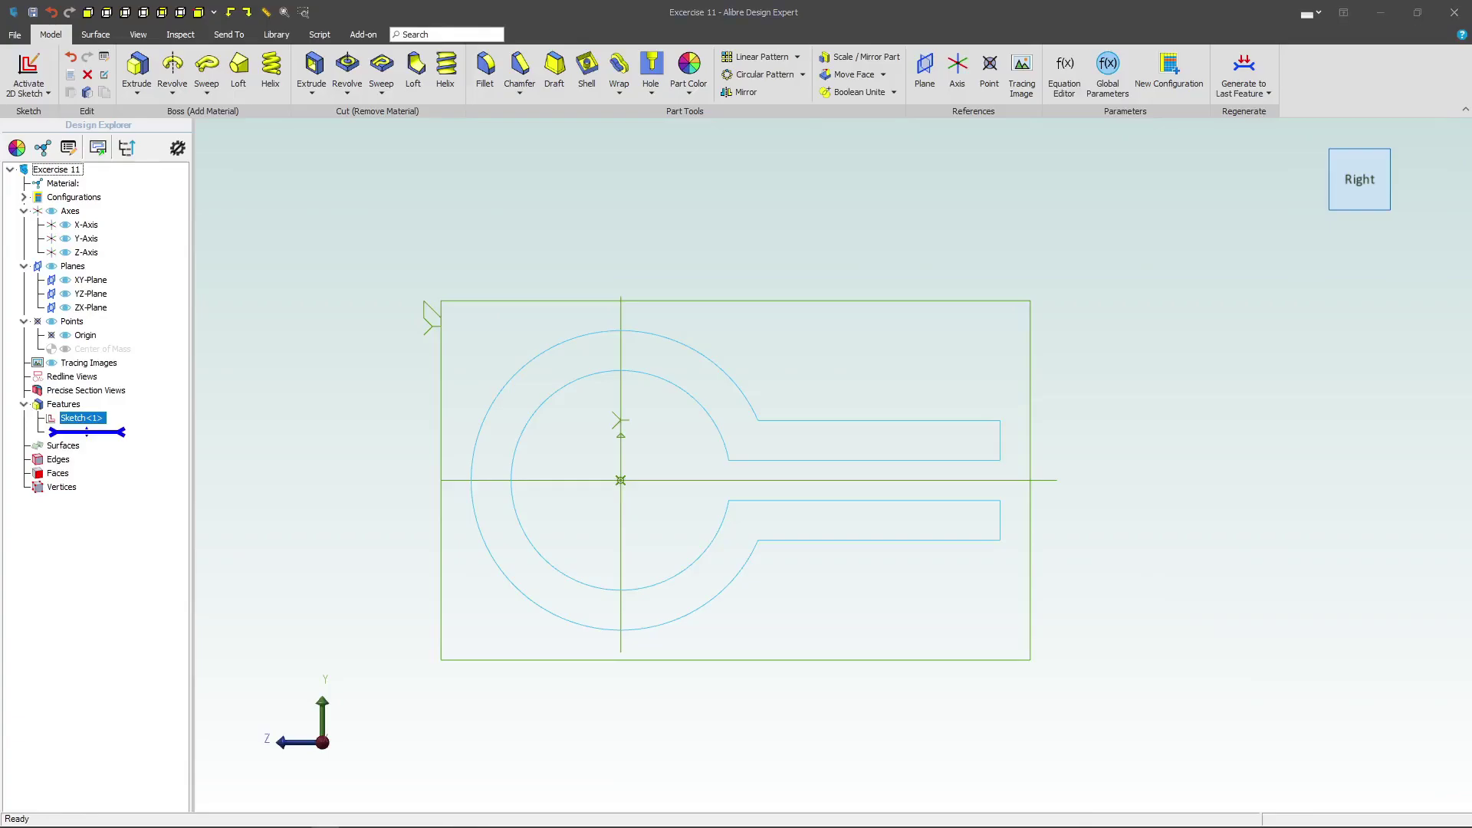
pyautogui.click(128, 70)
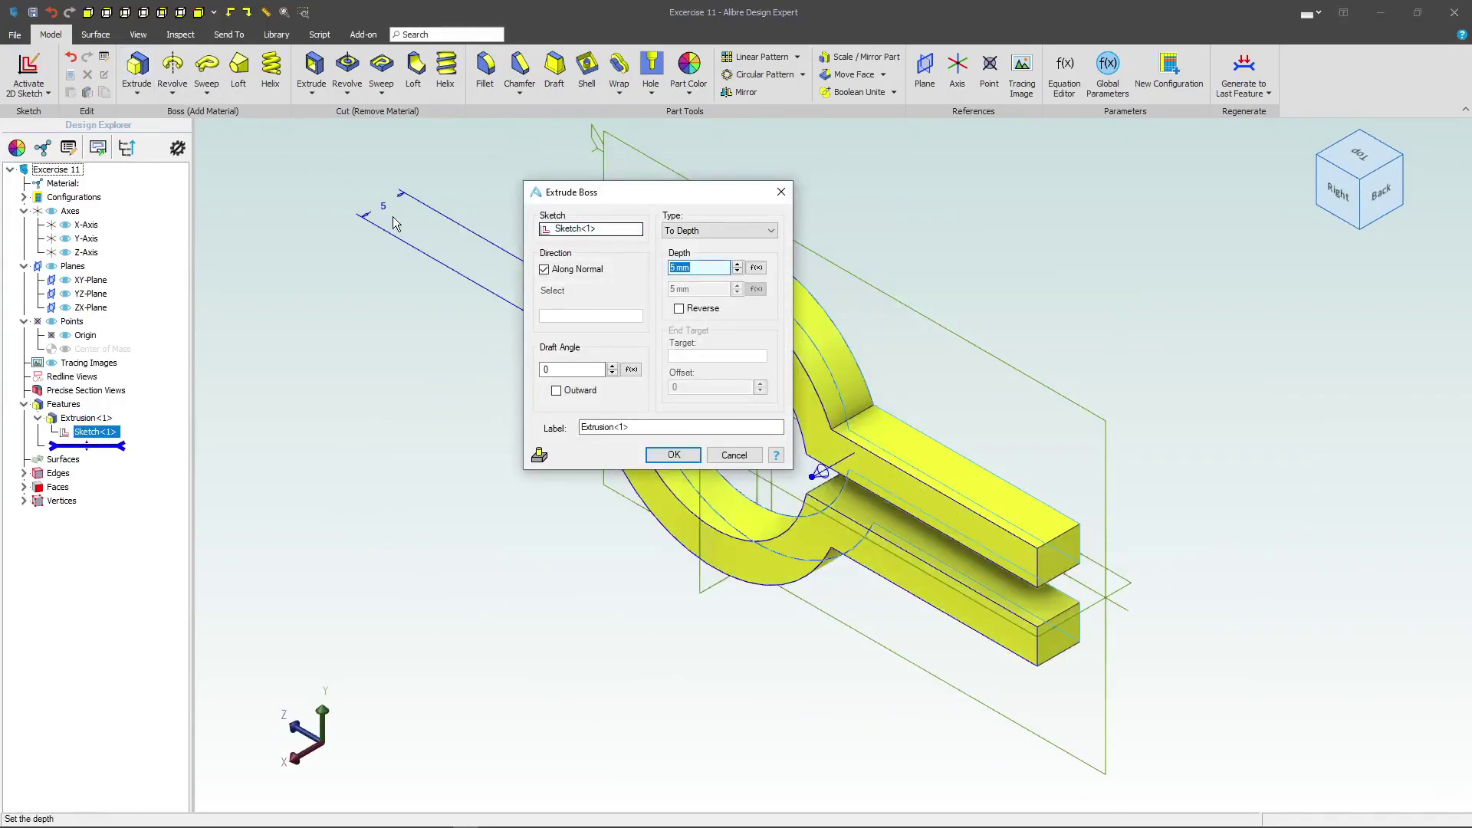
pyautogui.click(767, 232)
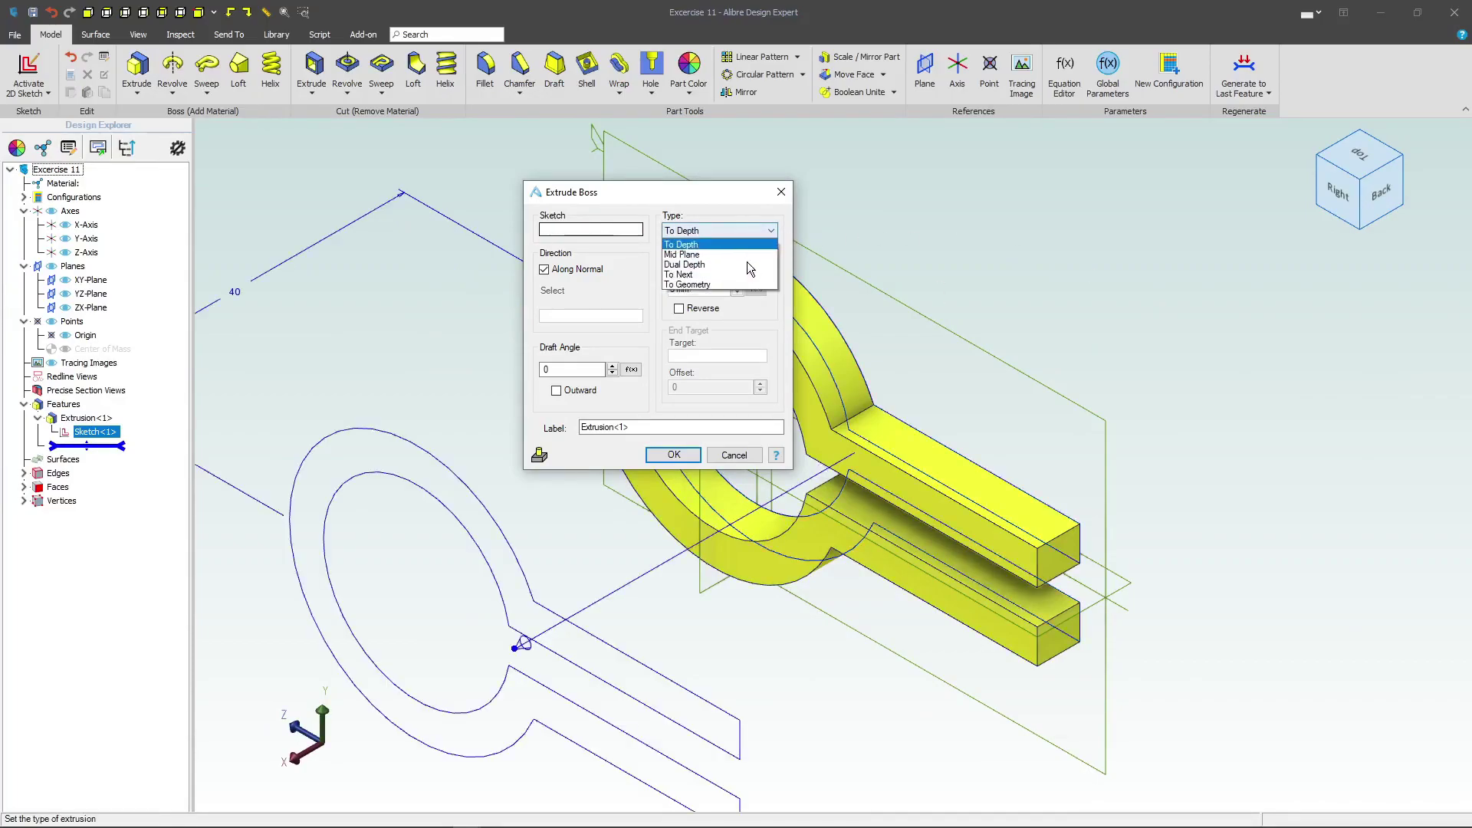
pyautogui.click(730, 256)
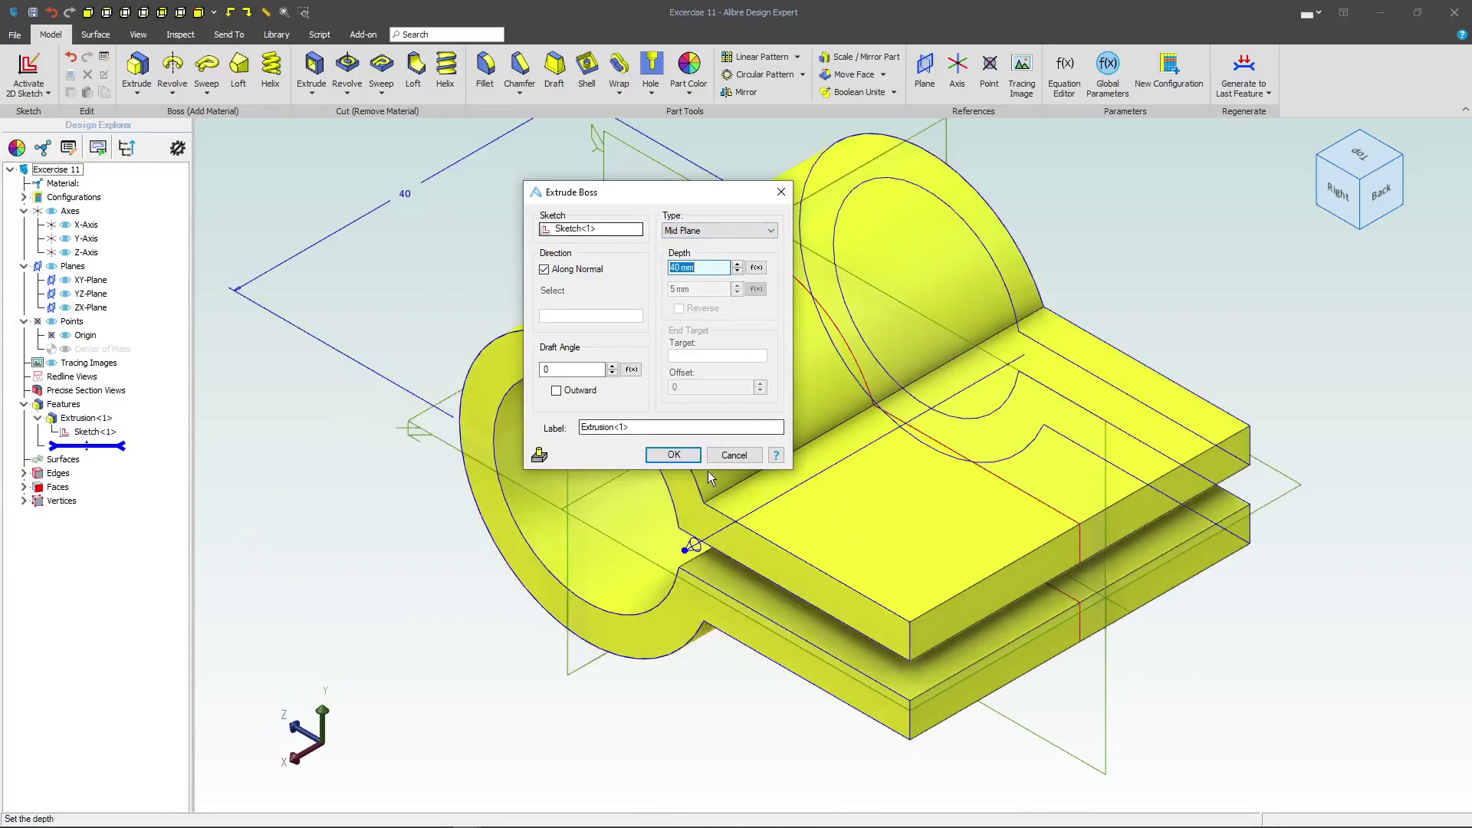
pyautogui.click(673, 454)
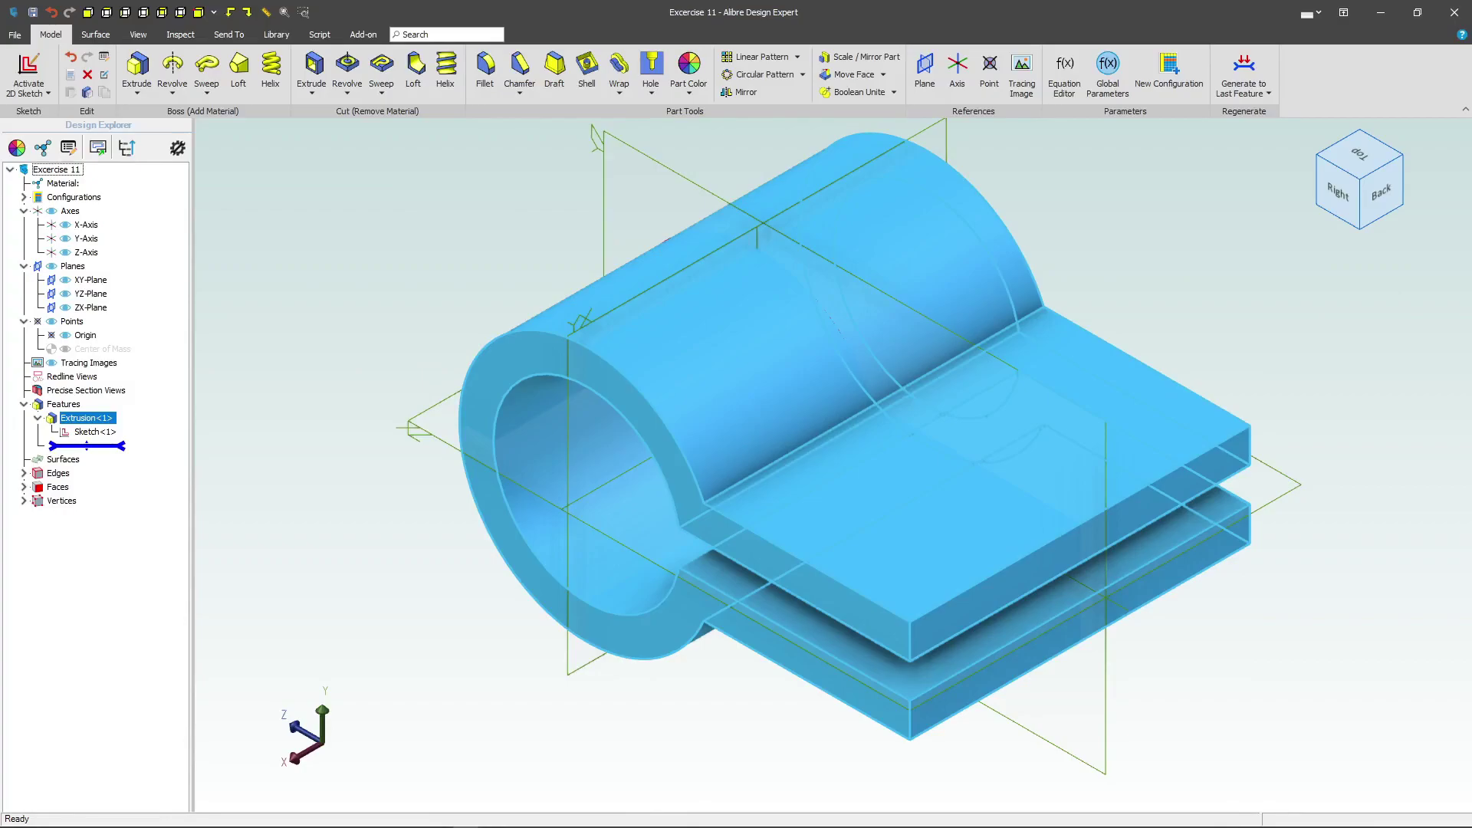
# - Create Plane<2> offset 35 mm from the XY-Plane
pyautogui.click(1164, 269)
pyautogui.click(91, 280)
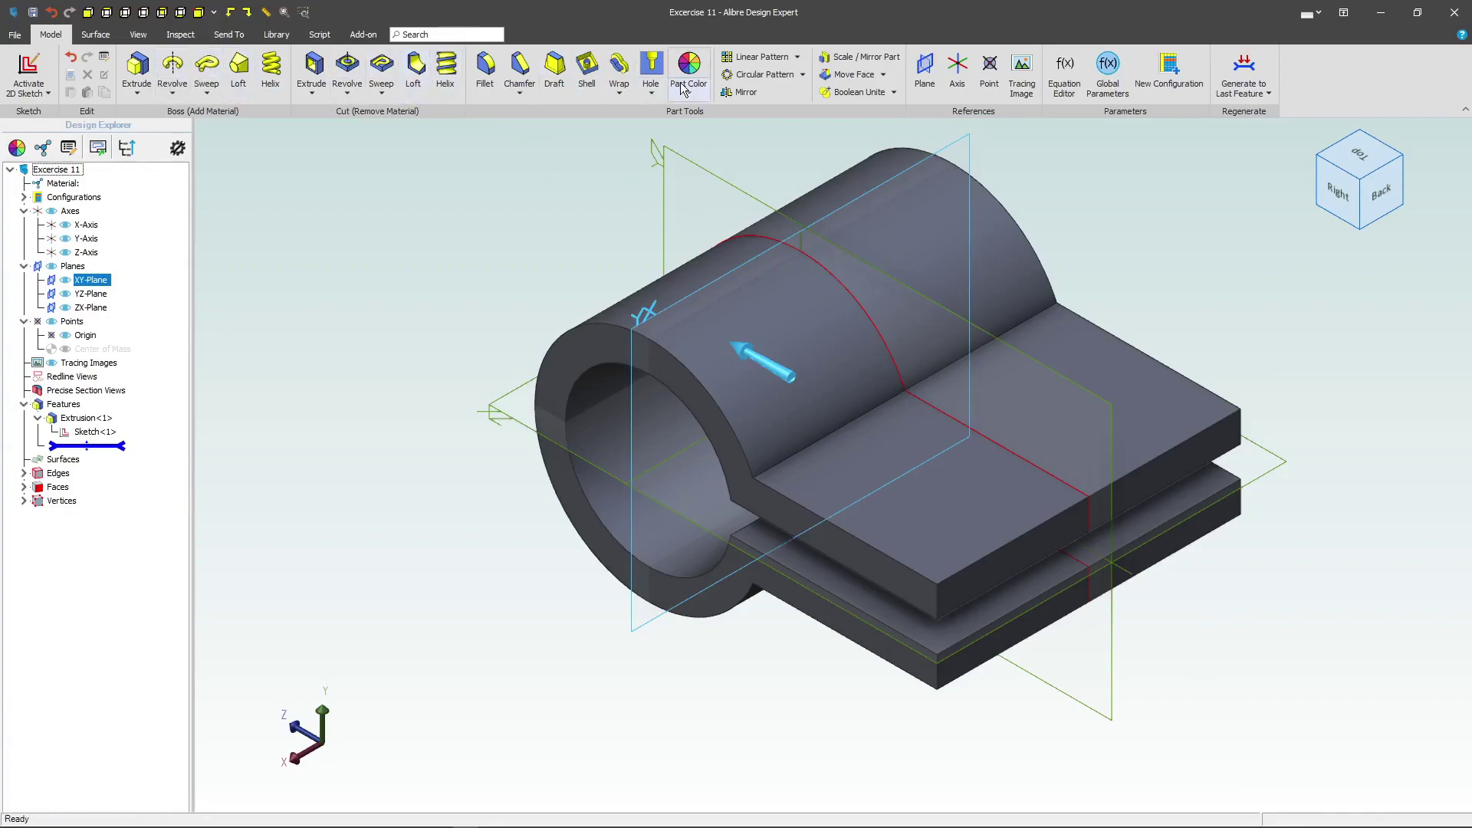
pyautogui.click(925, 69)
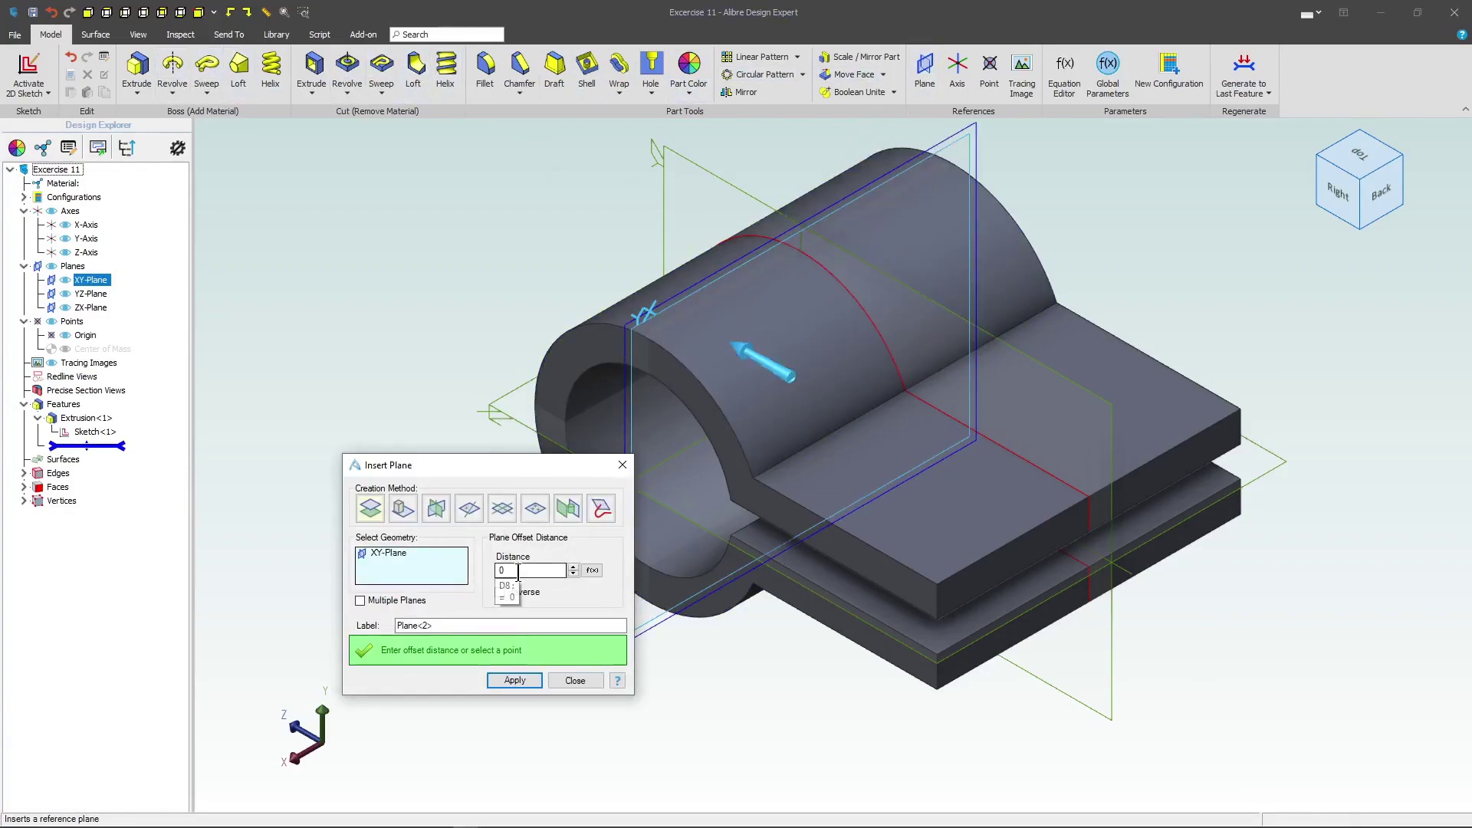
pyautogui.click(529, 571)
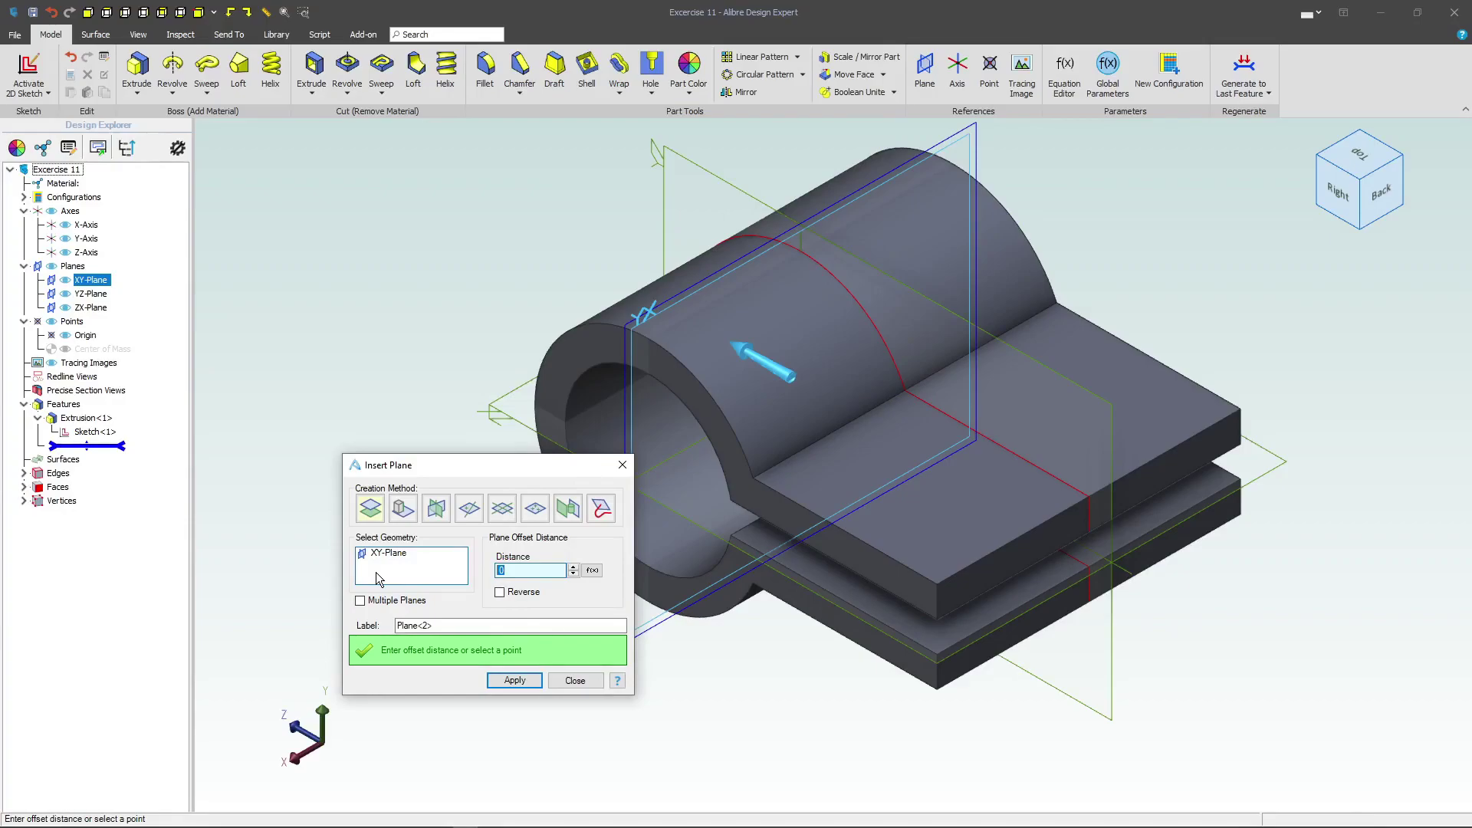
pyautogui.write('35')
pyautogui.click(431, 569)
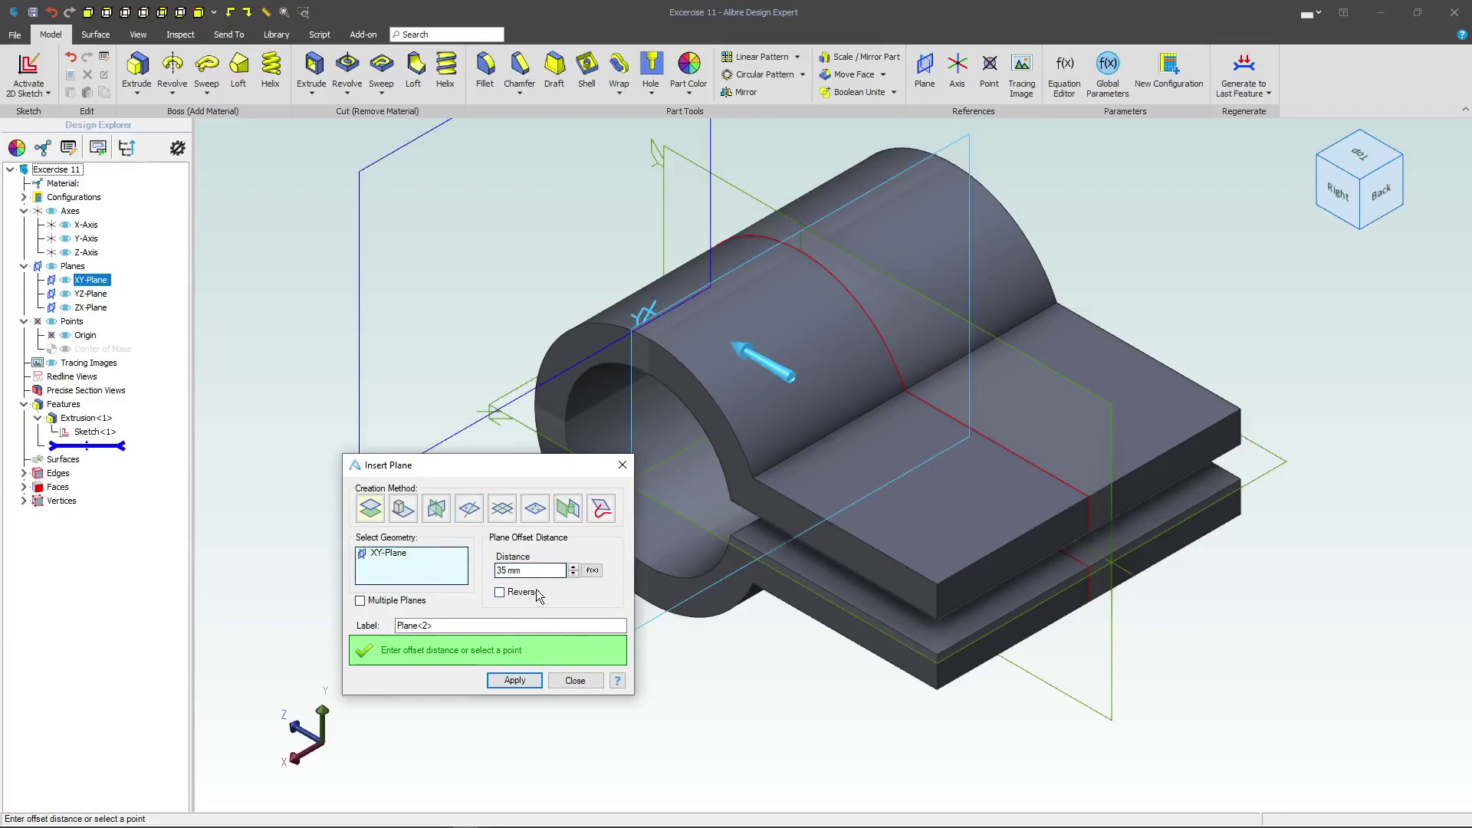
pyautogui.click(513, 681)
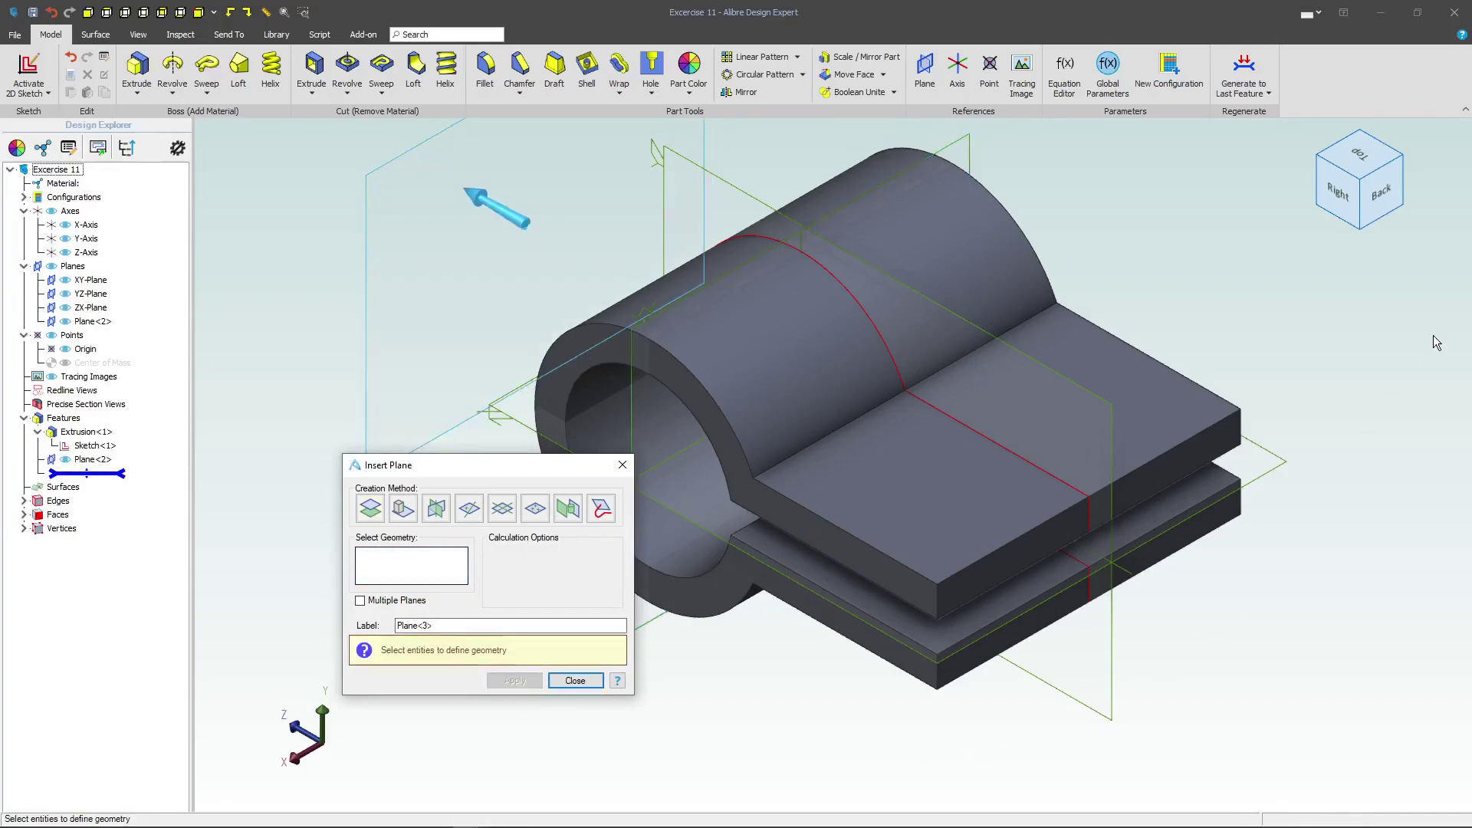
pyautogui.click(575, 681)
# - Start a sketch on Plane<2> and draw a rectangle
pyautogui.click(397, 212)
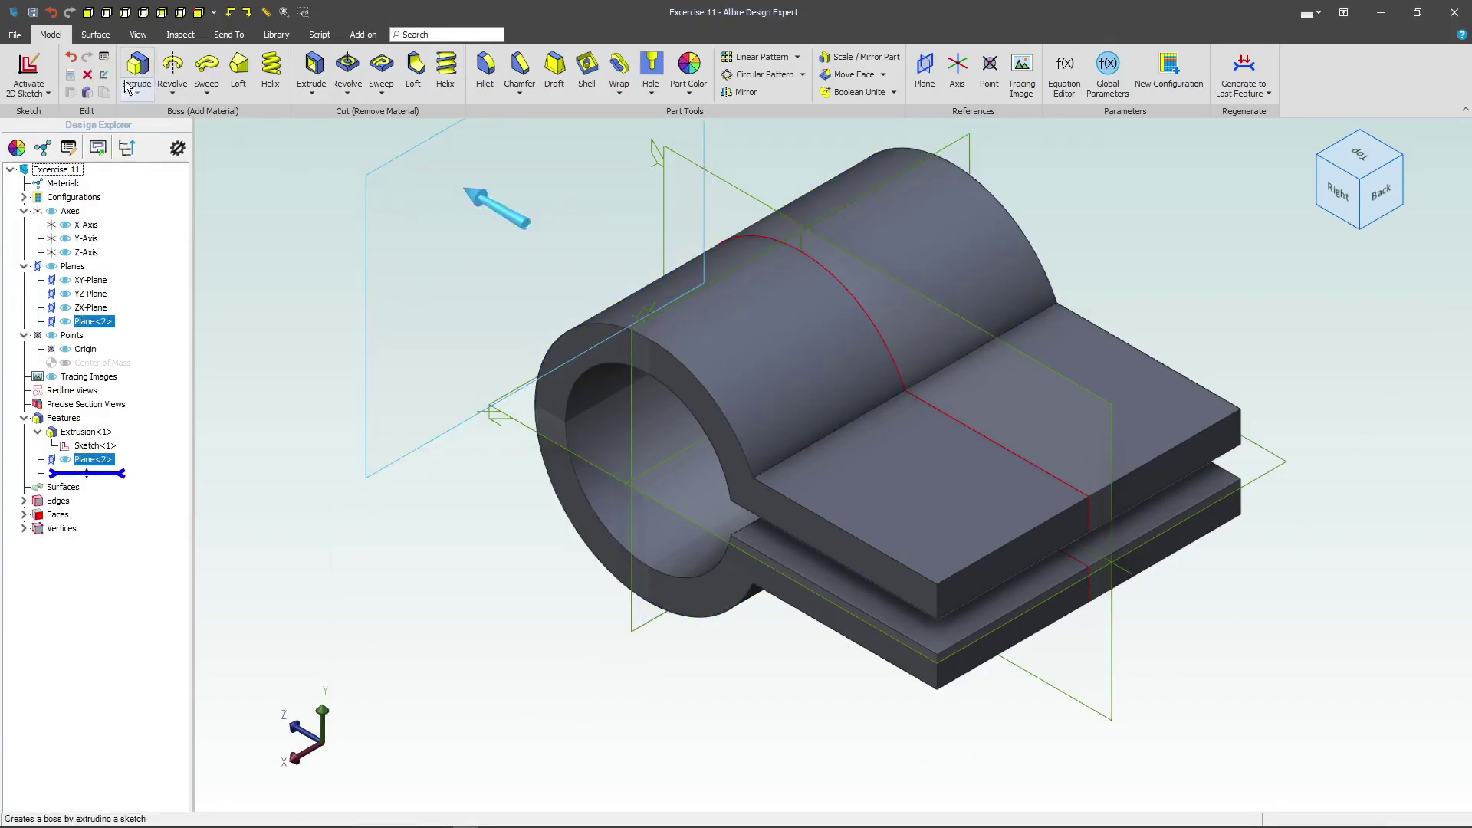
pyautogui.click(43, 69)
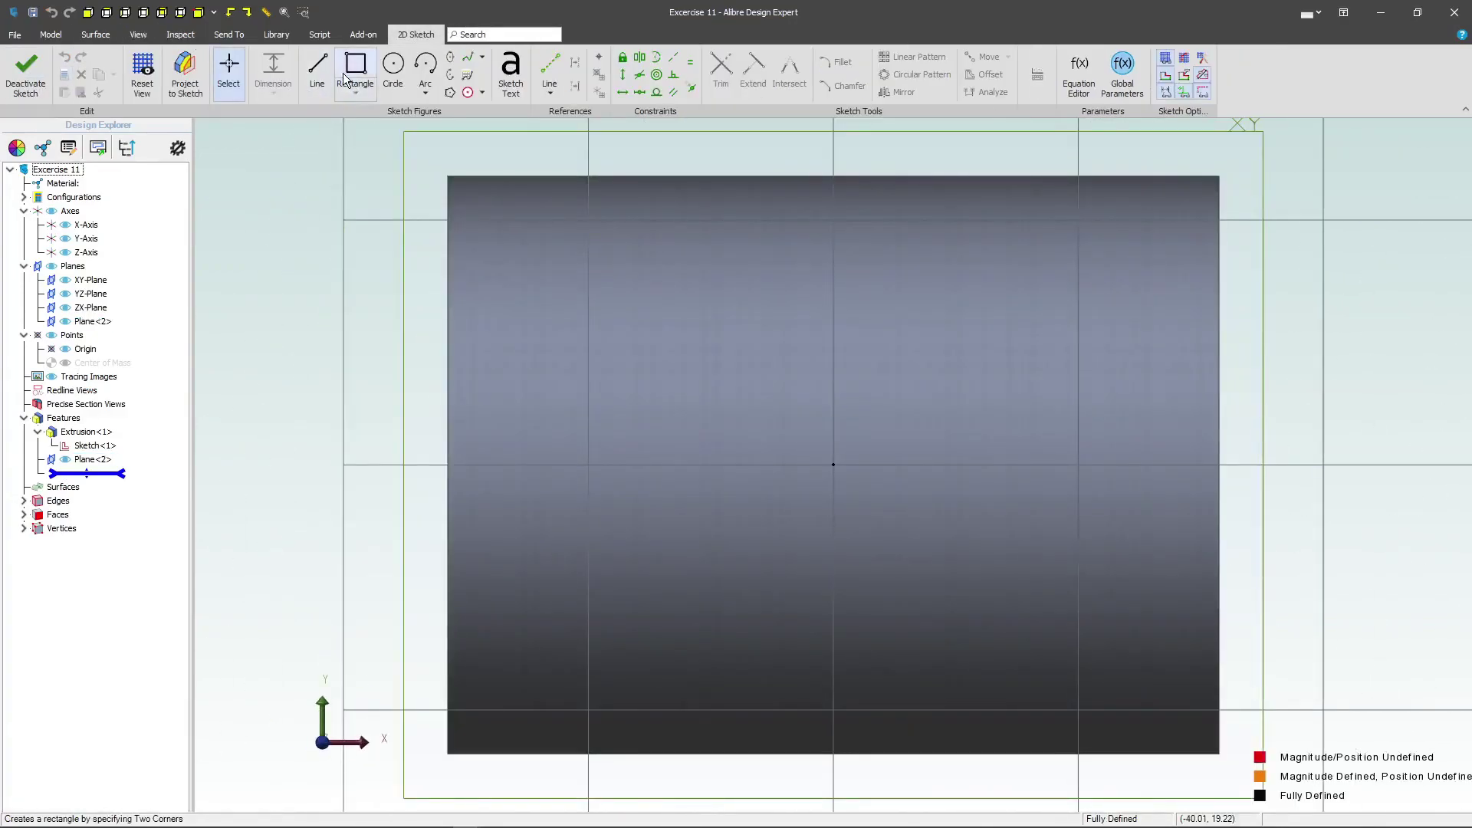
pyautogui.click(316, 69)
pyautogui.click(588, 379)
pyautogui.click(1040, 606)
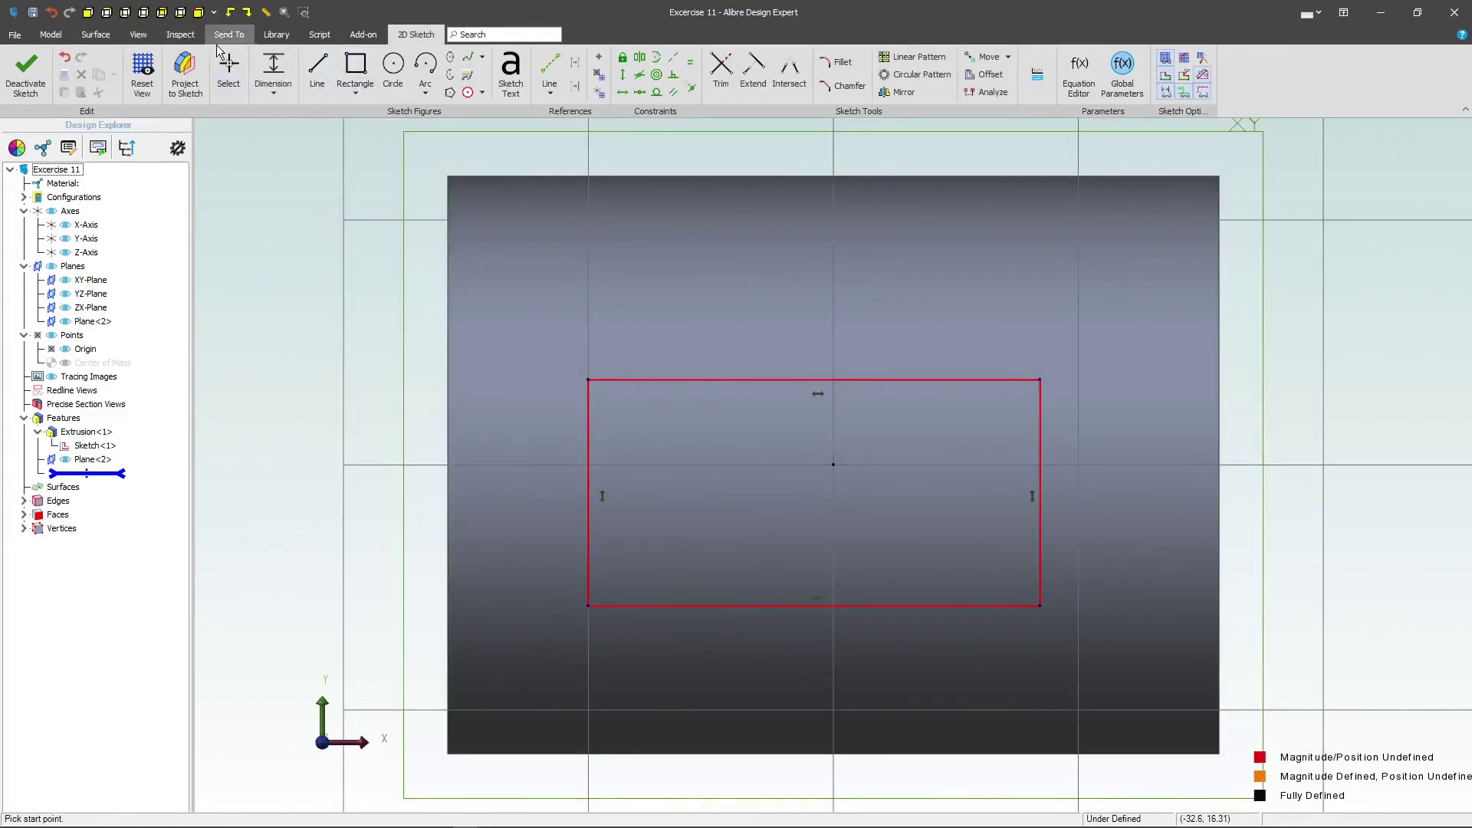
# - Dimension the rectangle's top edge to 23 and make its left edge equal to it
pyautogui.click(274, 65)
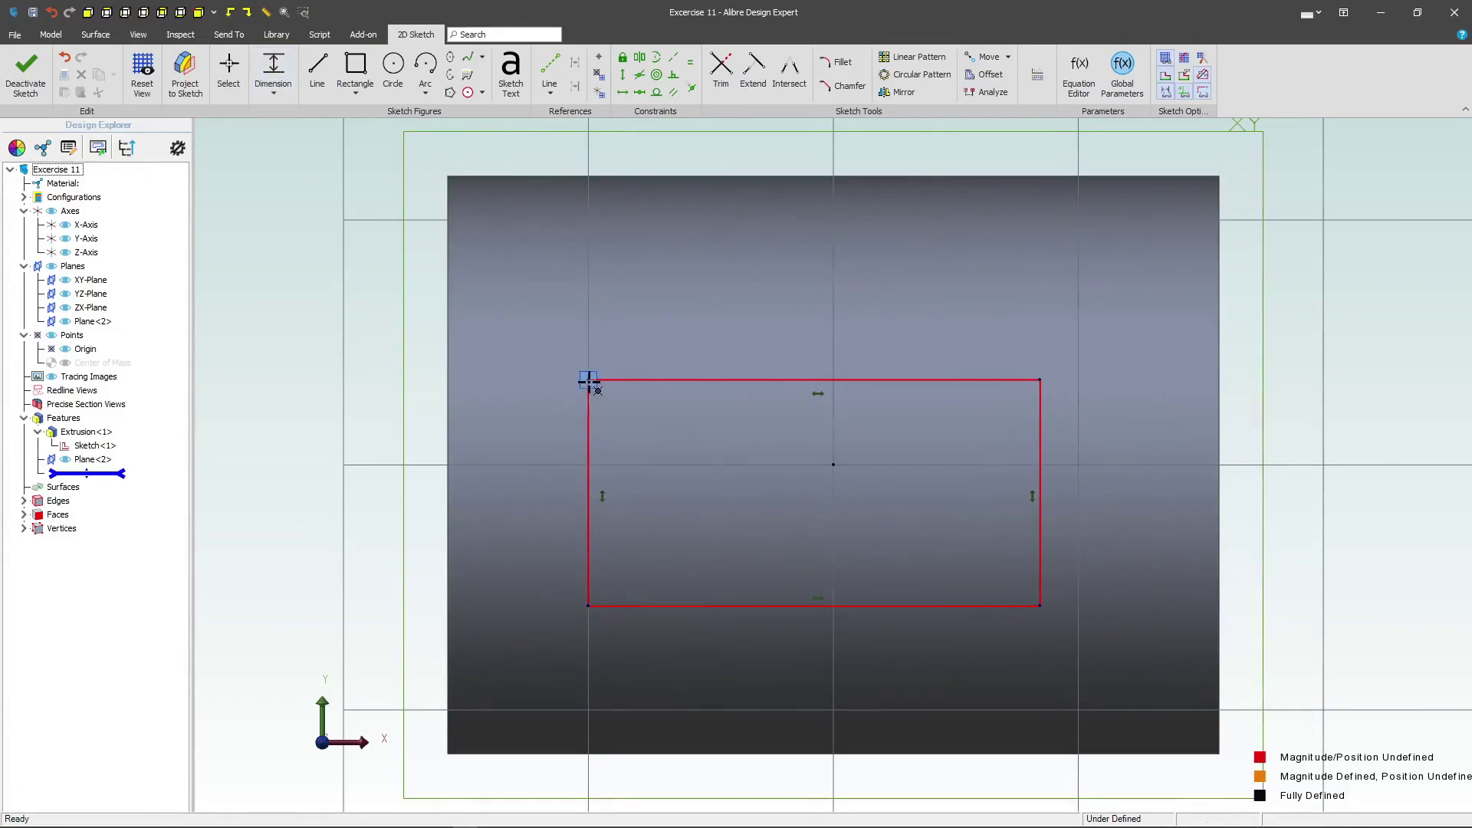
pyautogui.click(1040, 380)
pyautogui.click(926, 249)
pyautogui.write('23')
pyautogui.press('Return')
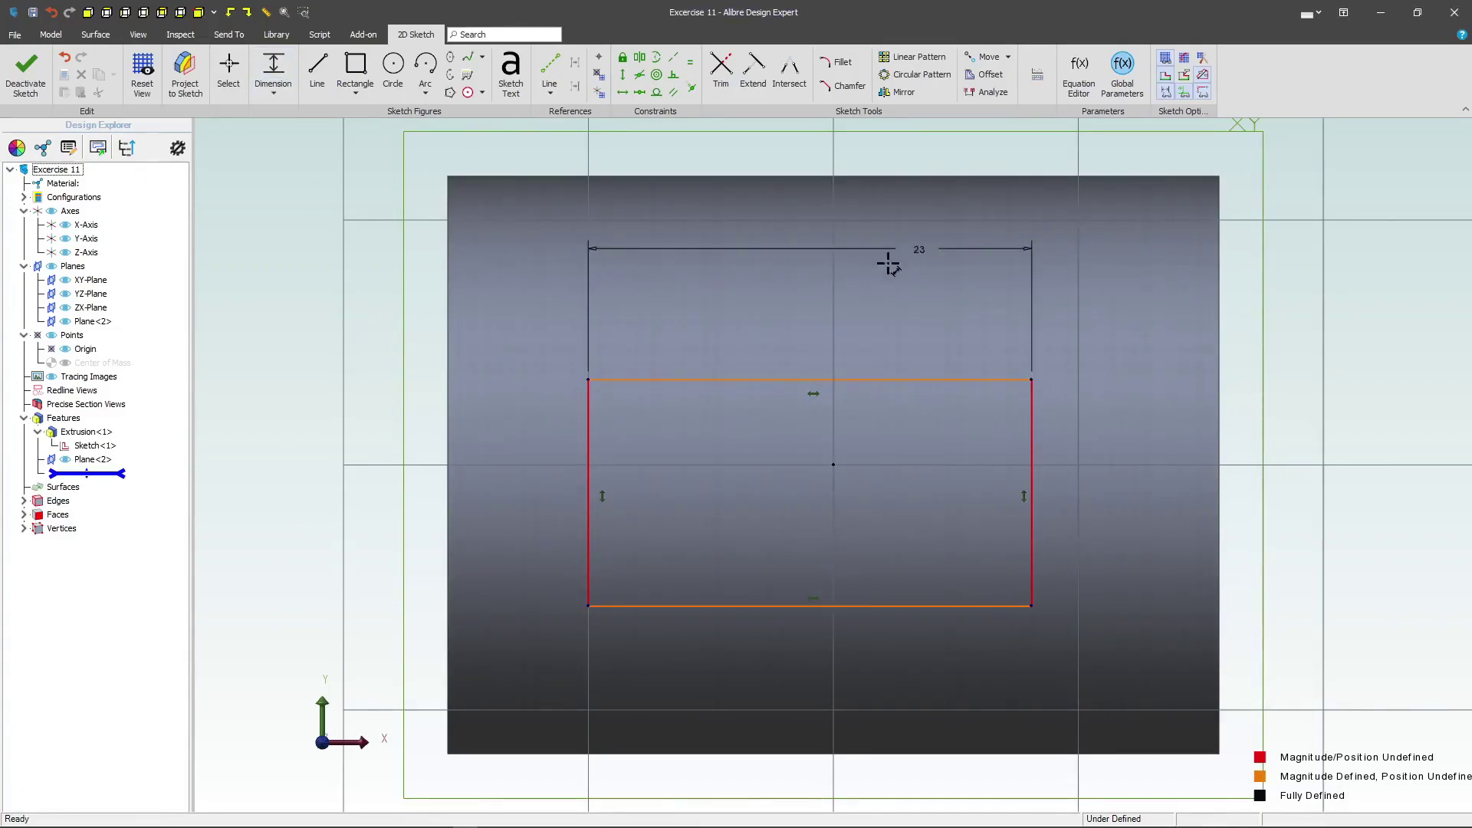
pyautogui.click(690, 62)
pyautogui.click(681, 379)
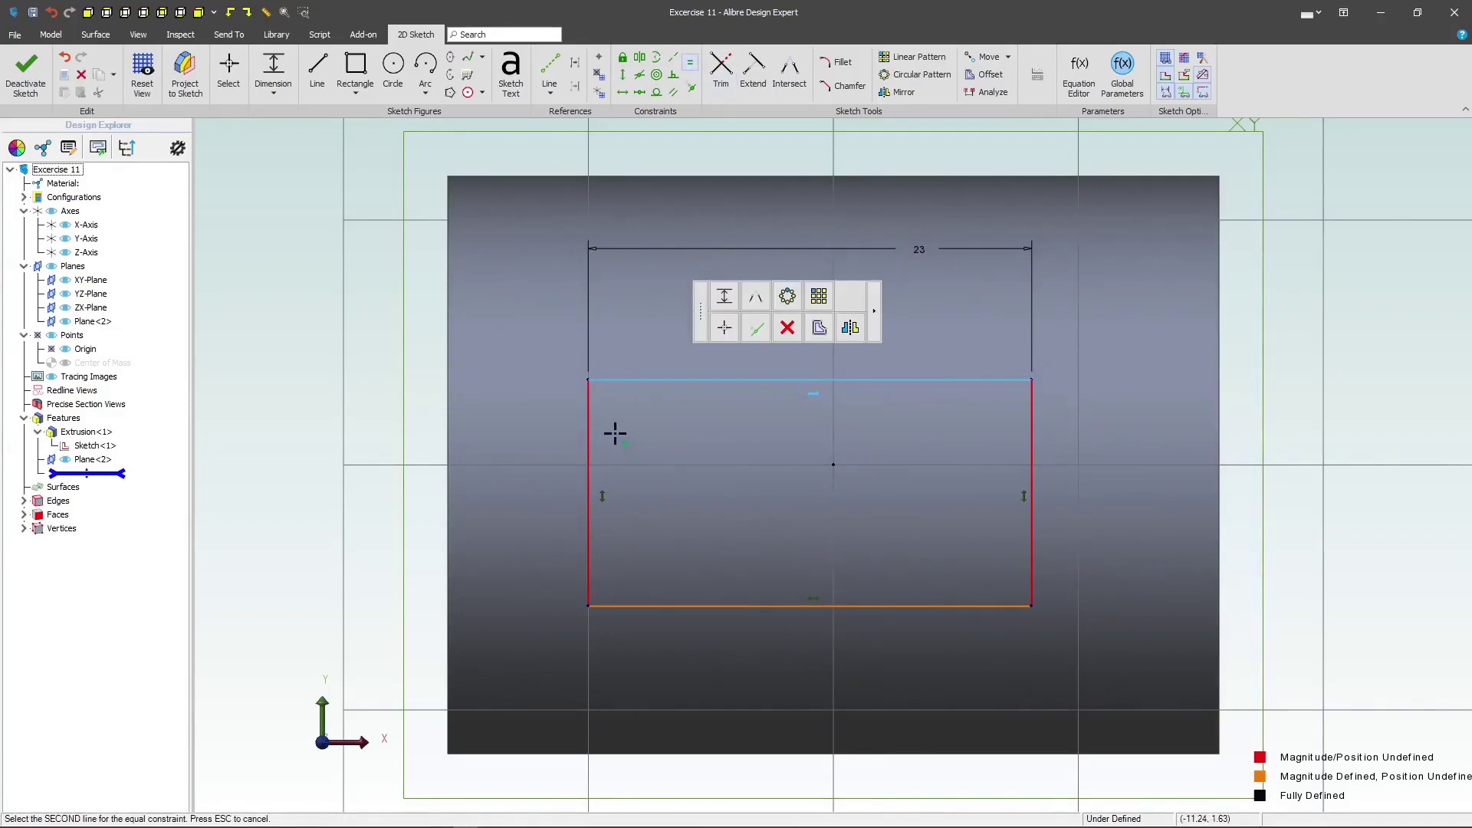
pyautogui.click(590, 435)
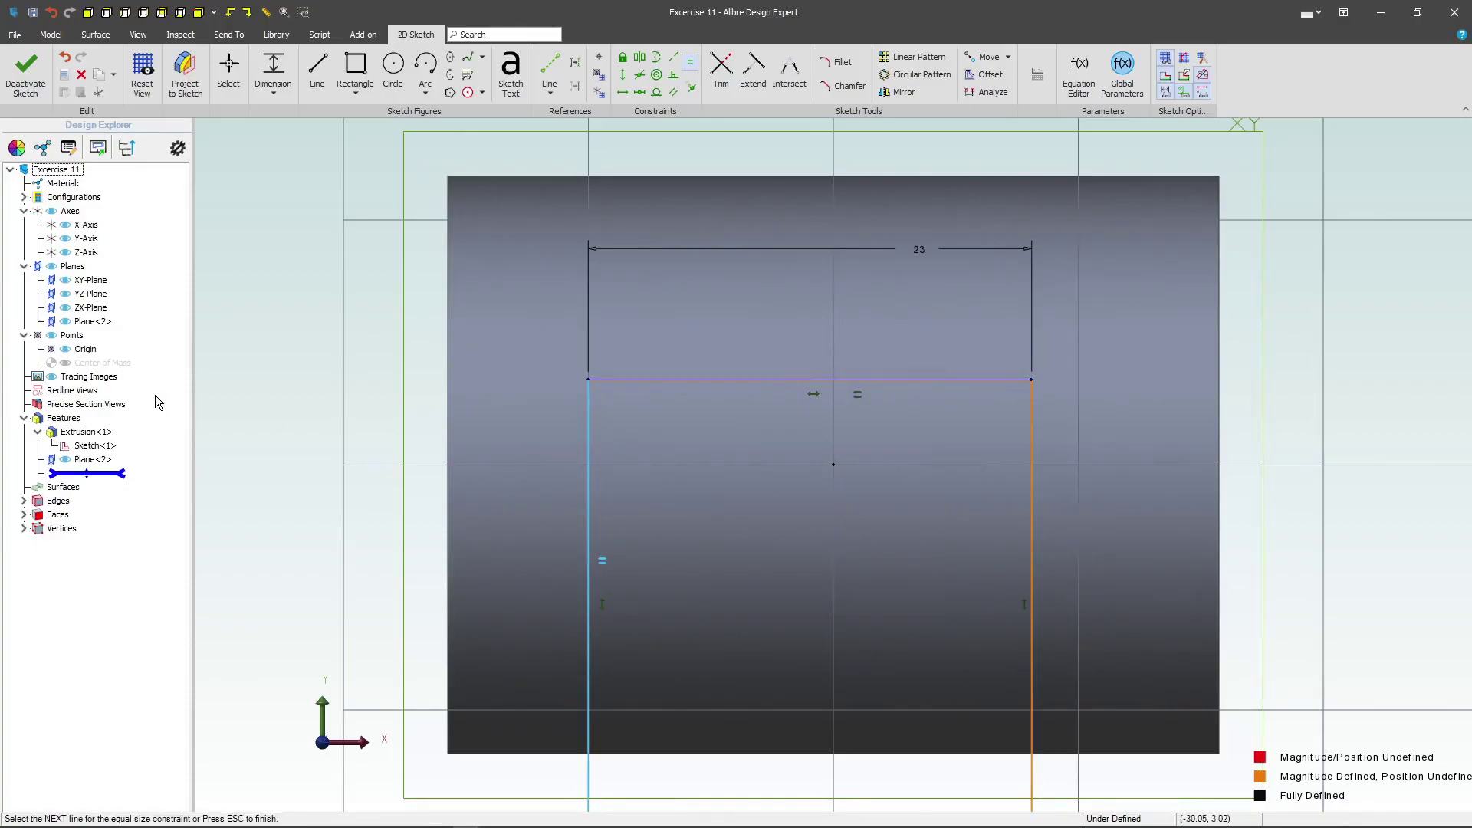
pyautogui.press('Escape')
pyautogui.moveTo(588, 381); pyautogui.dragTo(602, 233)
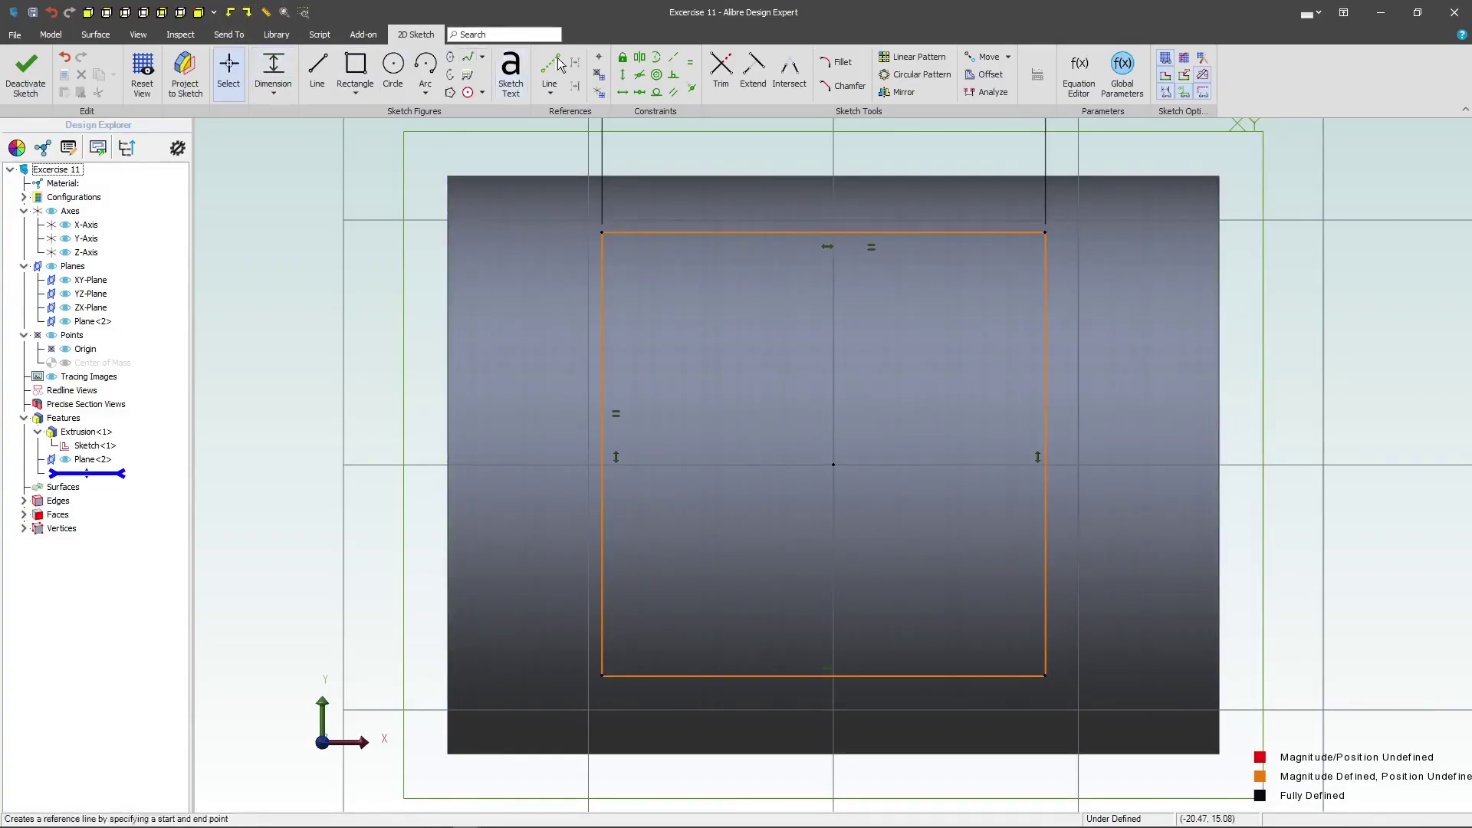
# - Make the square's corners symmetric about the X-axis and the Y-axis
pyautogui.click(640, 57)
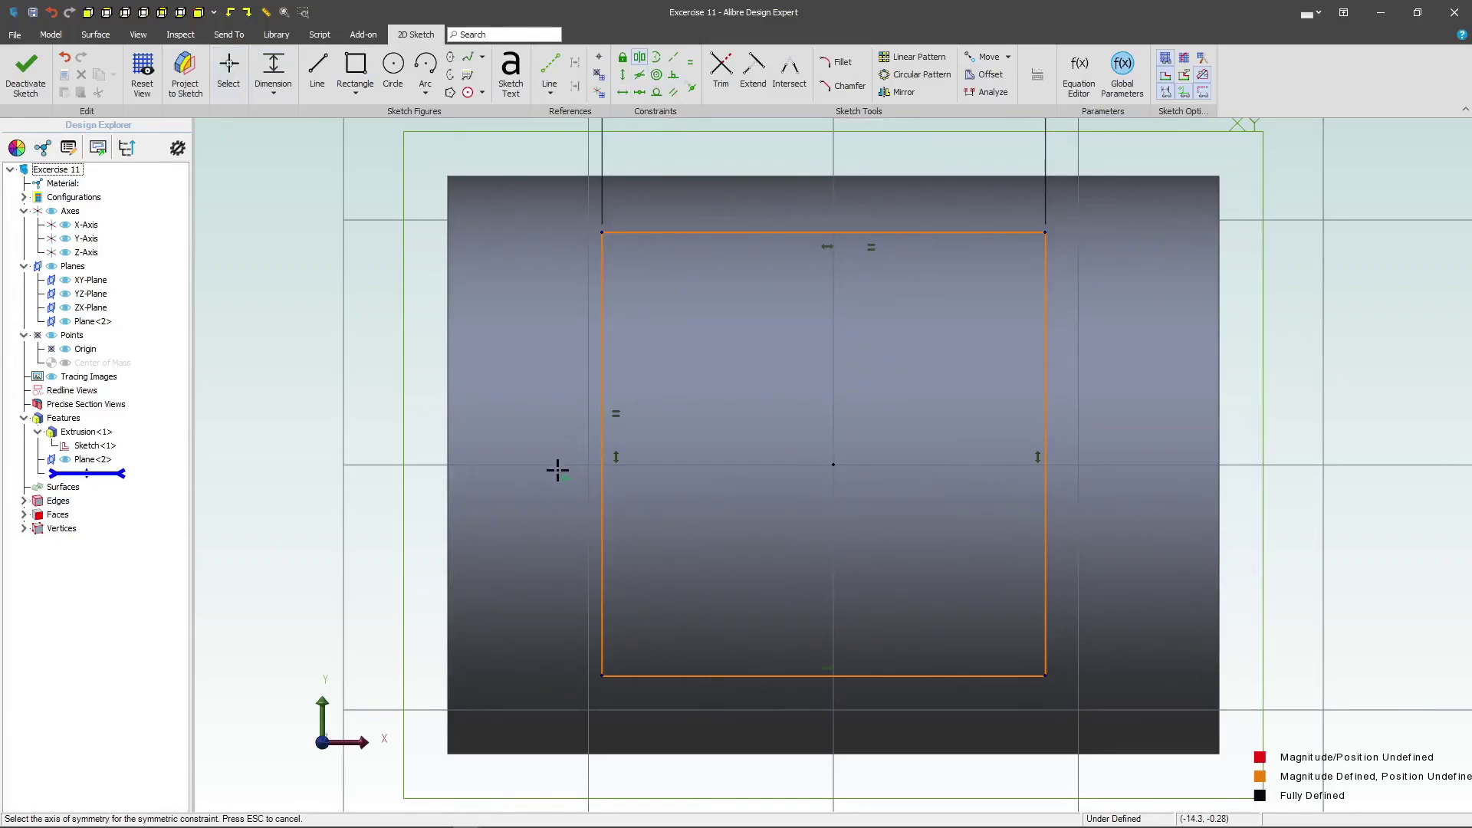
pyautogui.scroll(-3, 555, 467)
pyautogui.moveTo(529, 430)
pyautogui.mouseDown(button='middle')
pyautogui.moveTo(730, 426)
pyautogui.moveTo(721, 441)
pyautogui.mouseUp(button='middle')
pyautogui.click(971, 439)
pyautogui.click(683, 429)
pyautogui.click(687, 657)
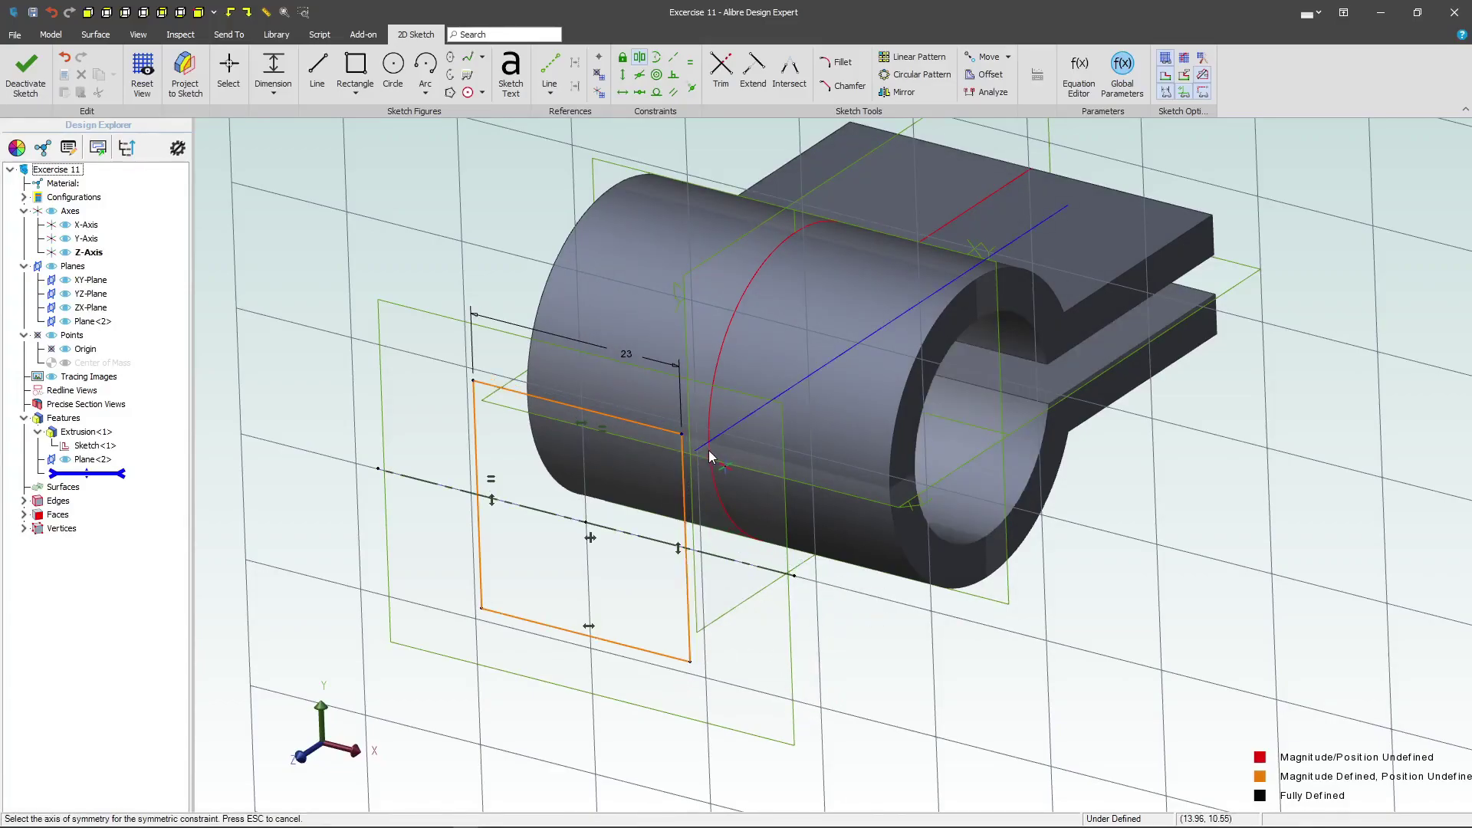
pyautogui.click(799, 224)
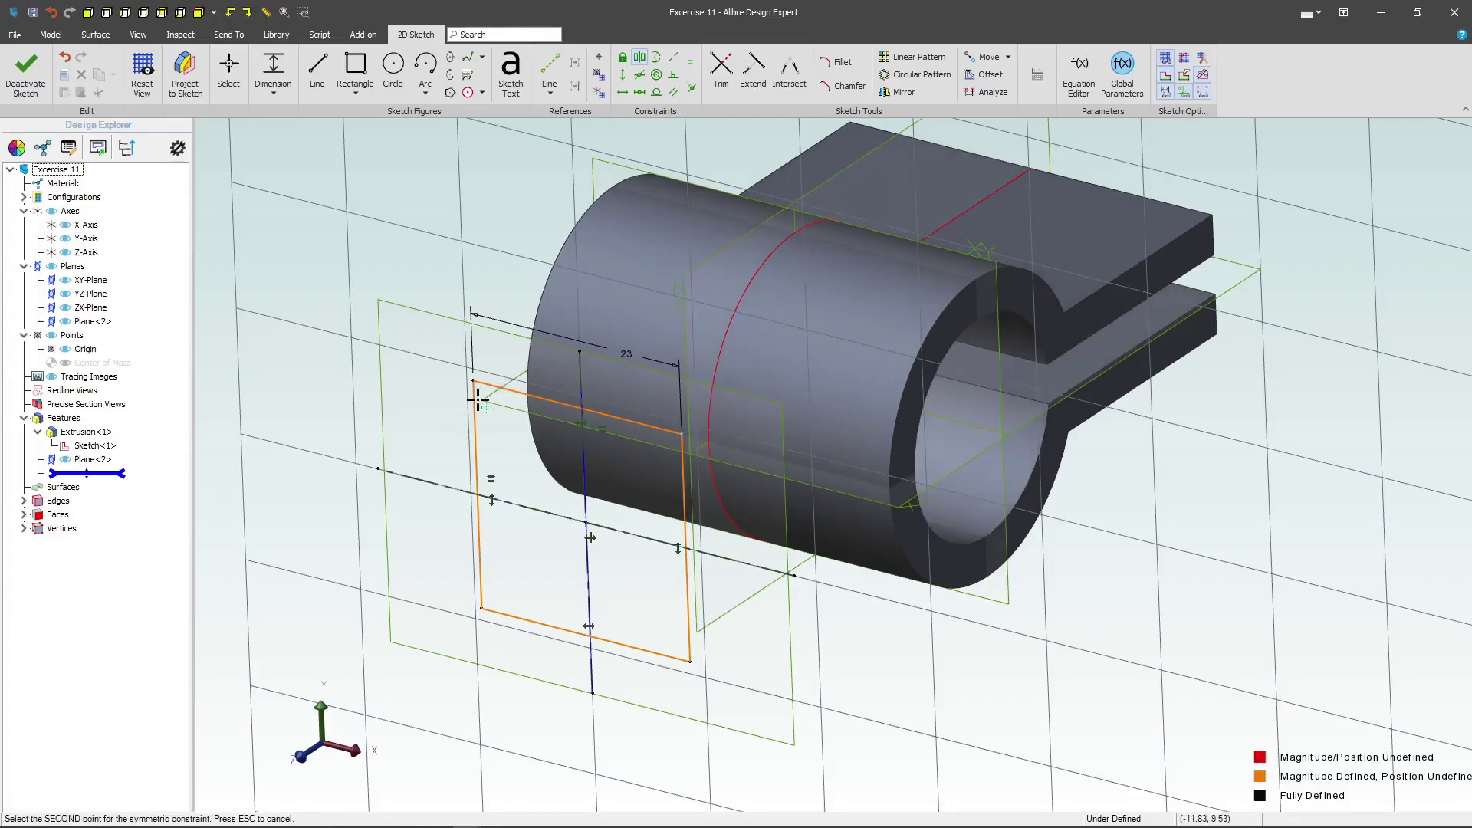
pyautogui.click(469, 378)
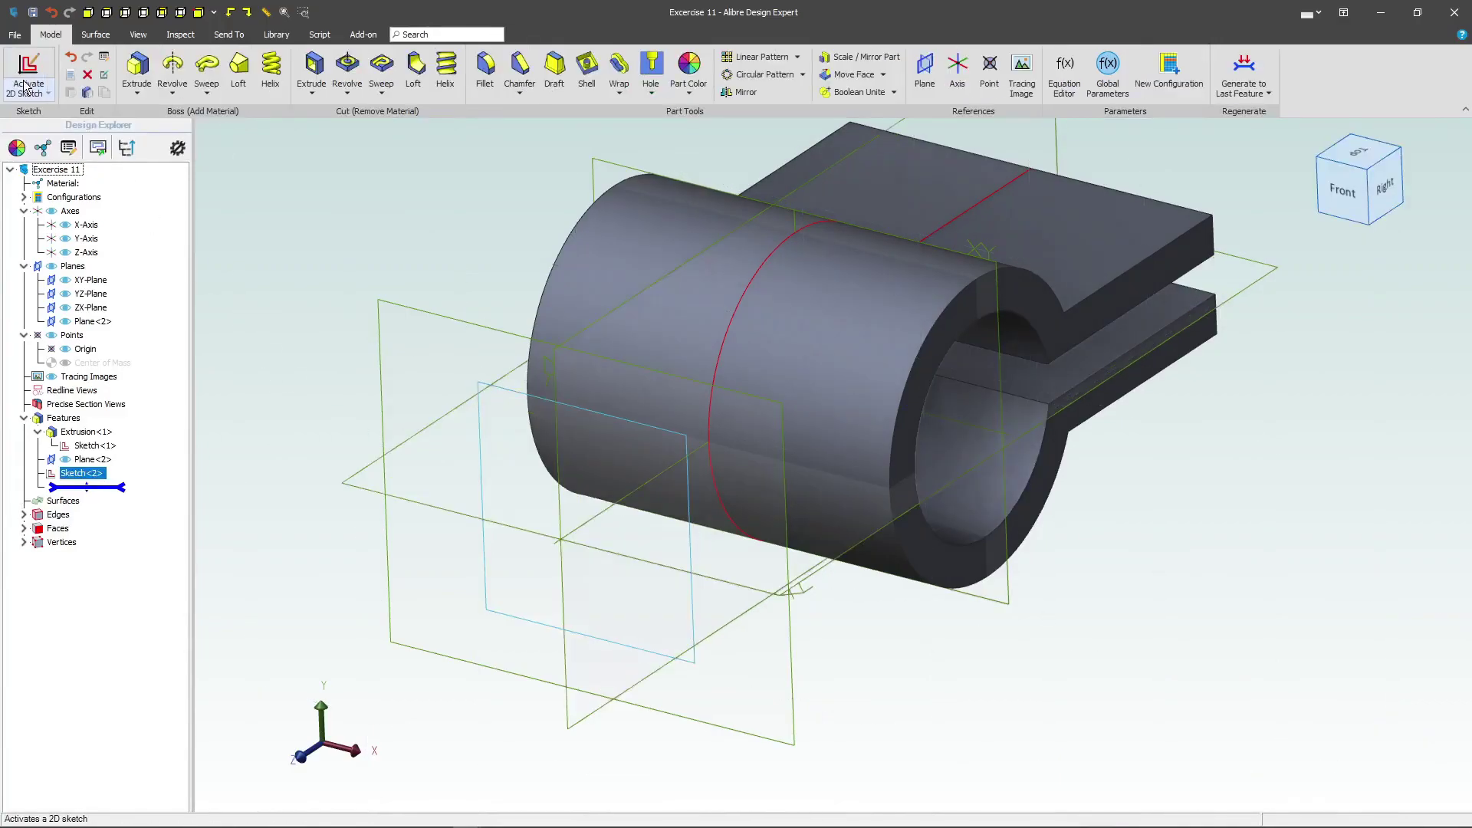
# - Extrude the square To Geometry, ending at the cylinder's outer face, as Extrusion<3>, then select the ZX-Plane
pyautogui.click(136, 69)
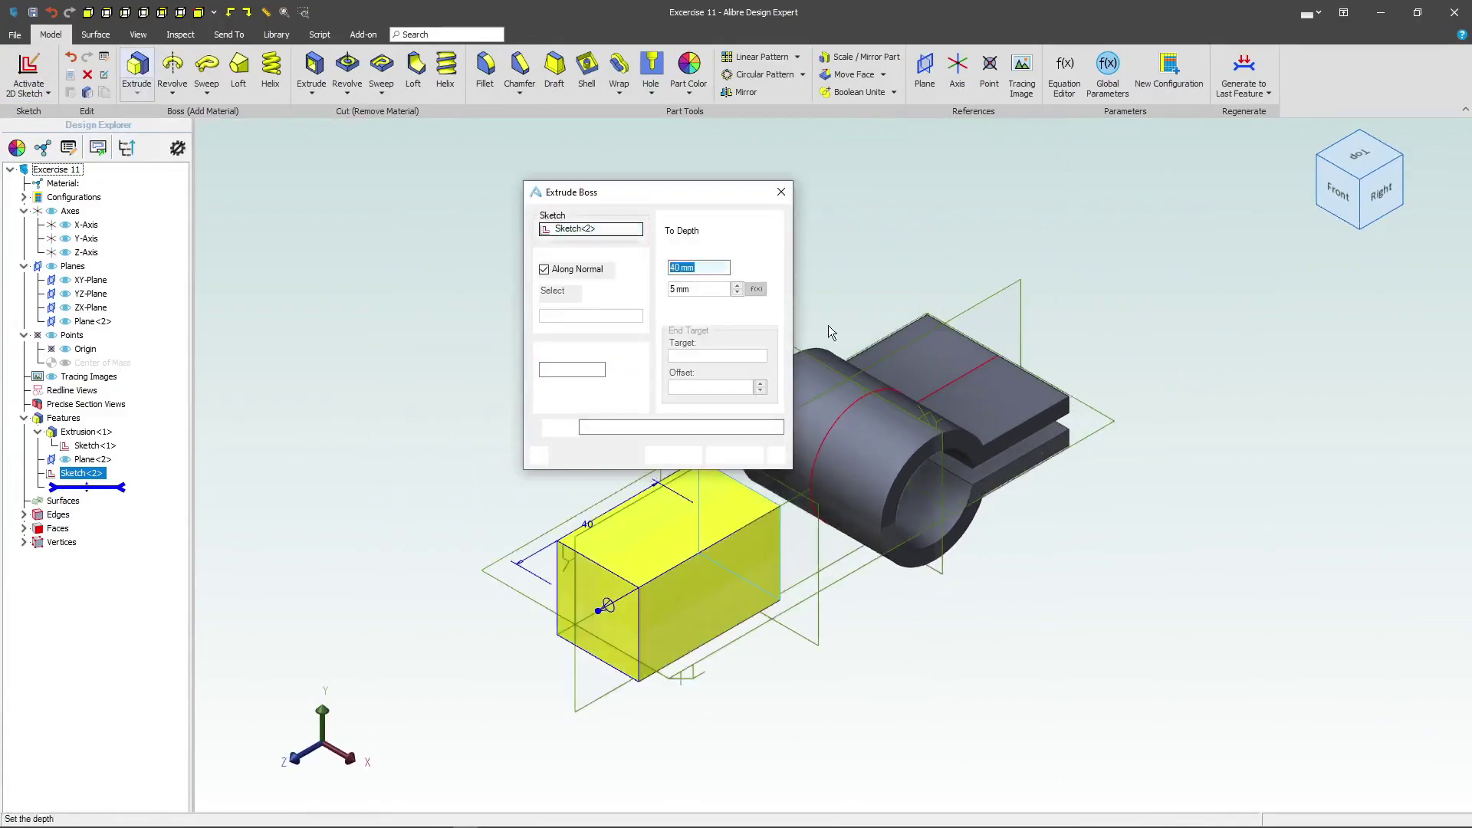
pyautogui.click(692, 233)
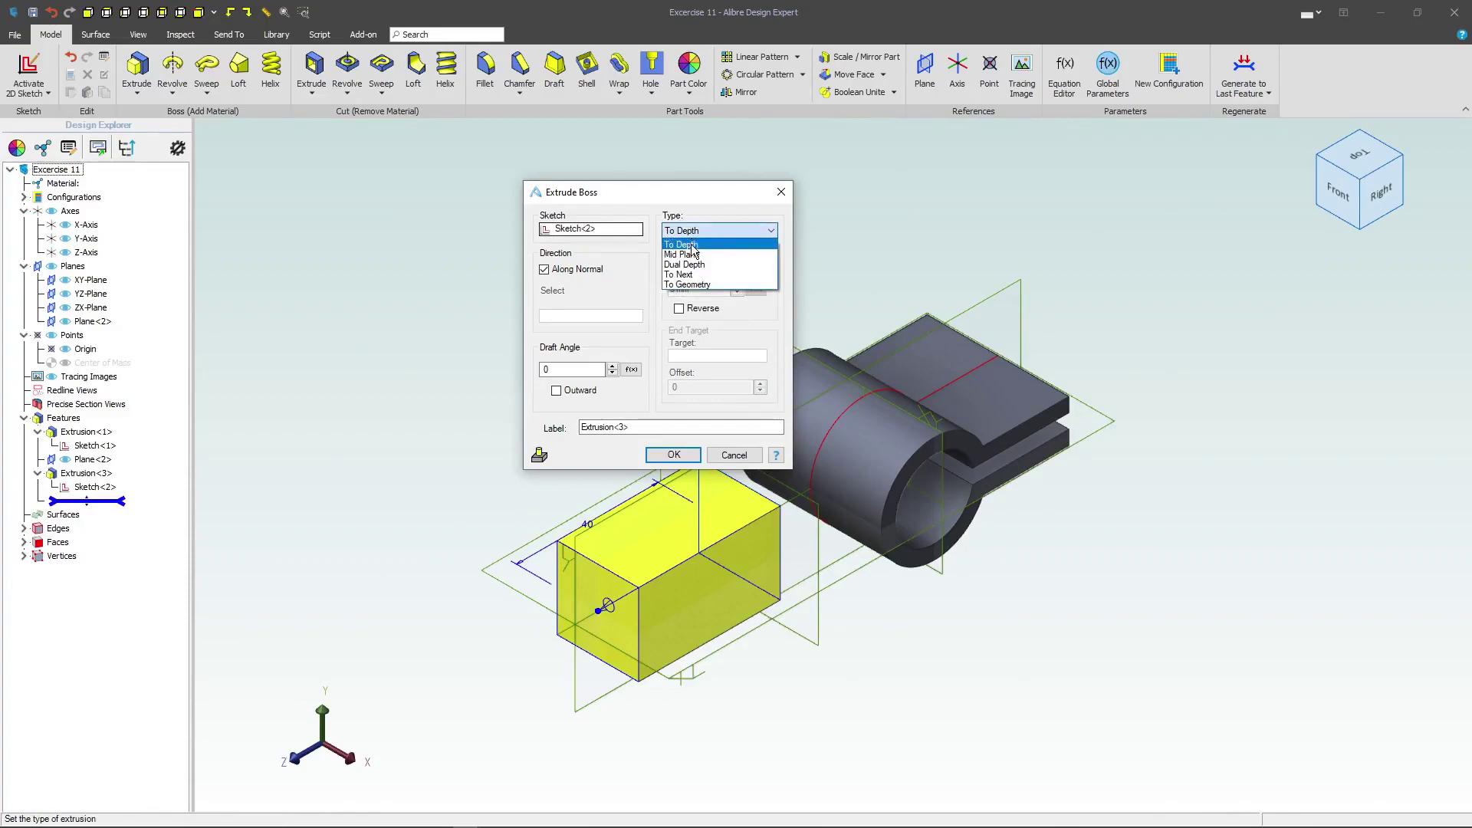
pyautogui.click(687, 284)
pyautogui.click(886, 458)
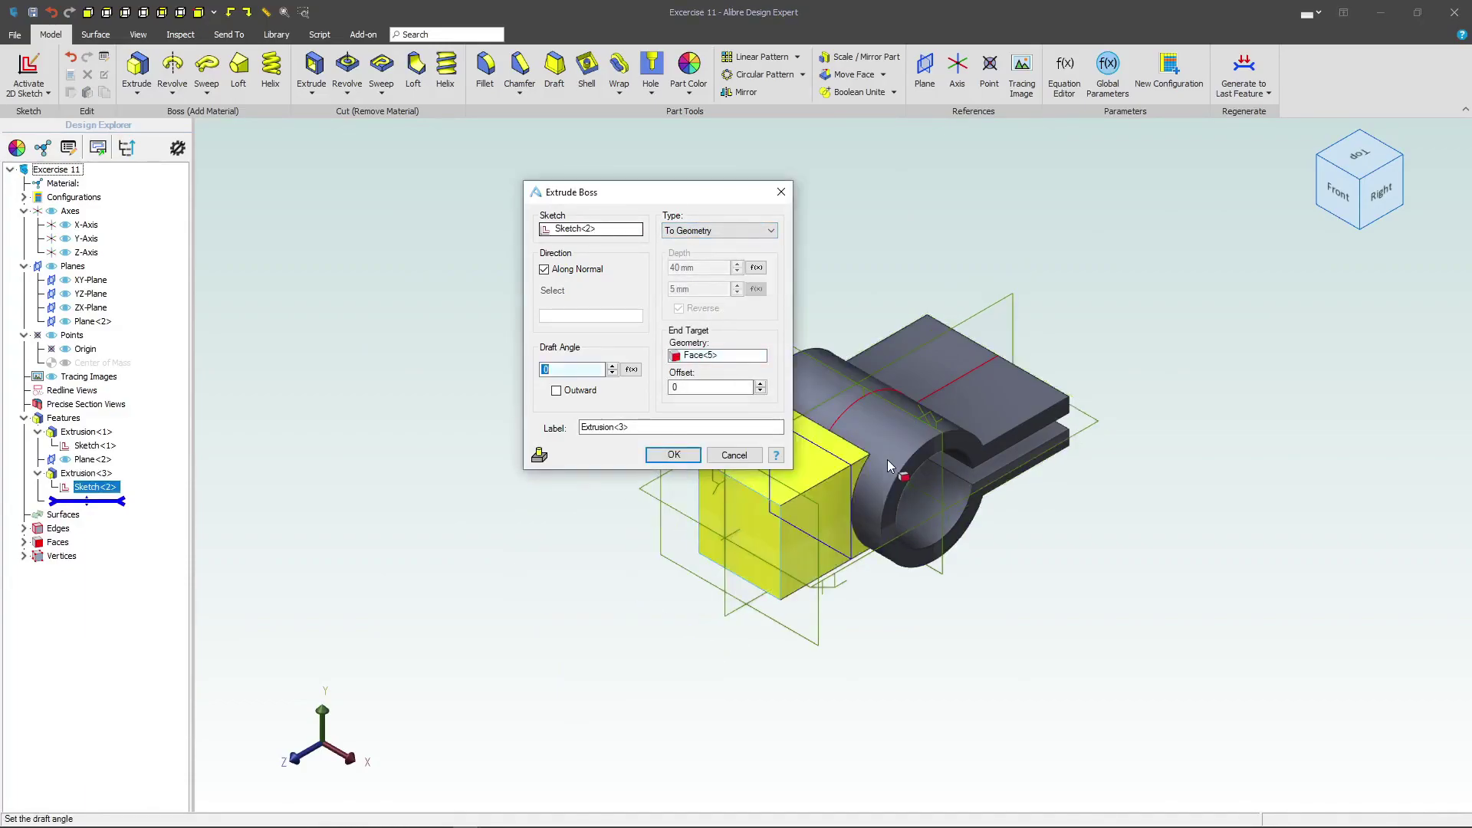
pyautogui.click(674, 455)
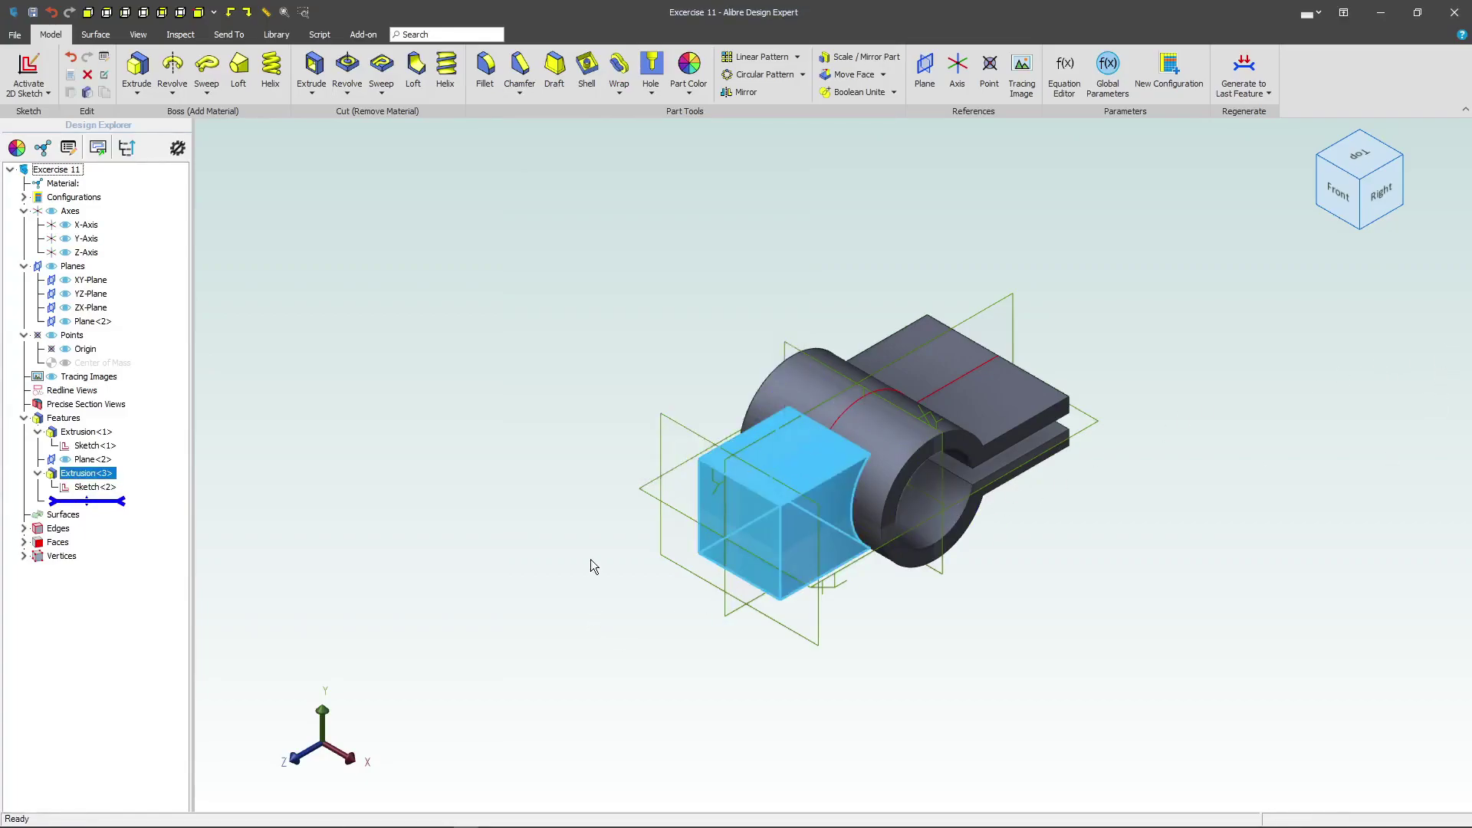
pyautogui.click(652, 507)
# - Start a sketch on the ZX-Plane and draw a circle on the boss
pyautogui.click(28, 73)
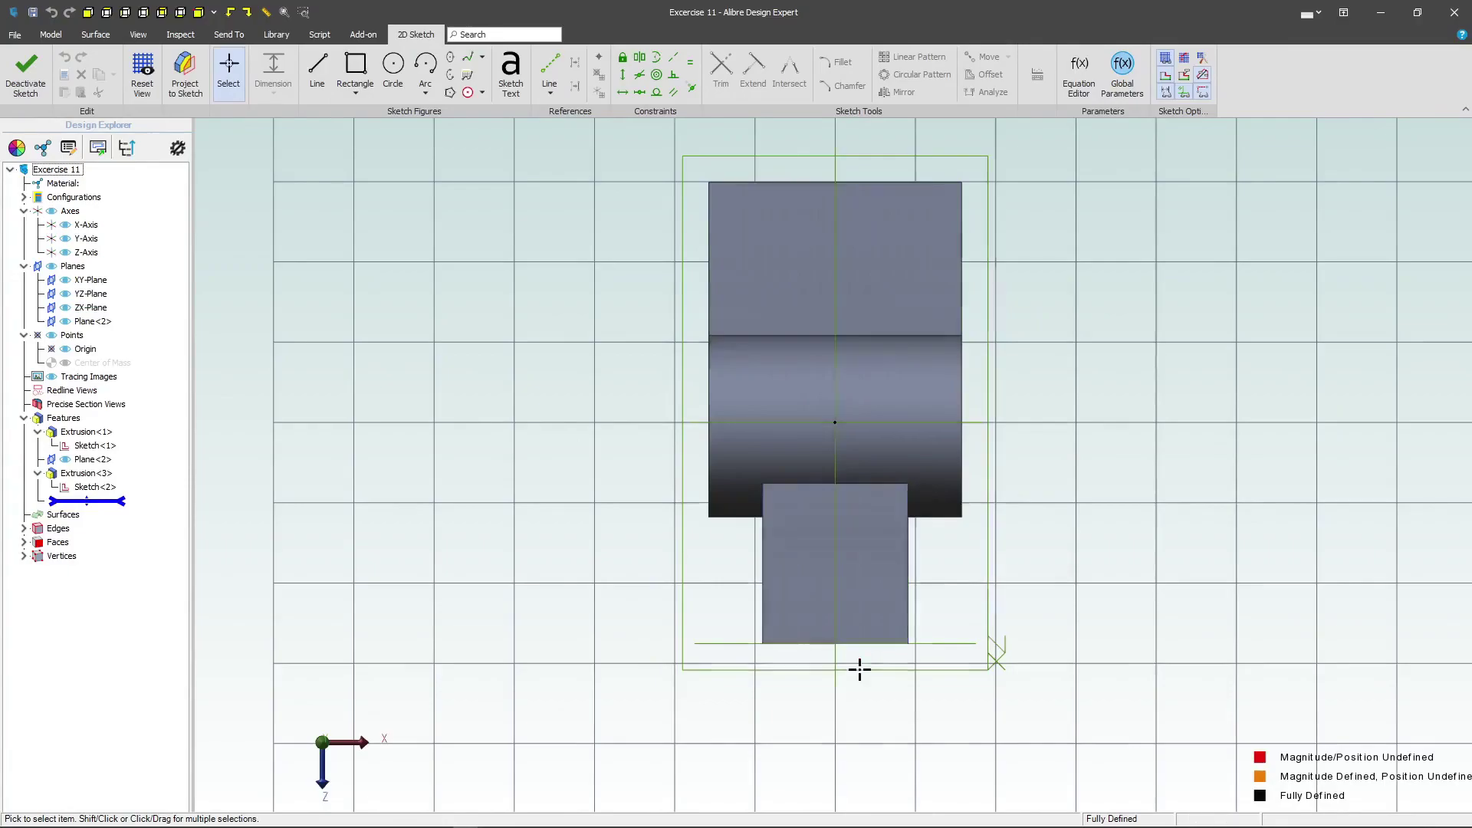
pyautogui.scroll(3, 858, 670)
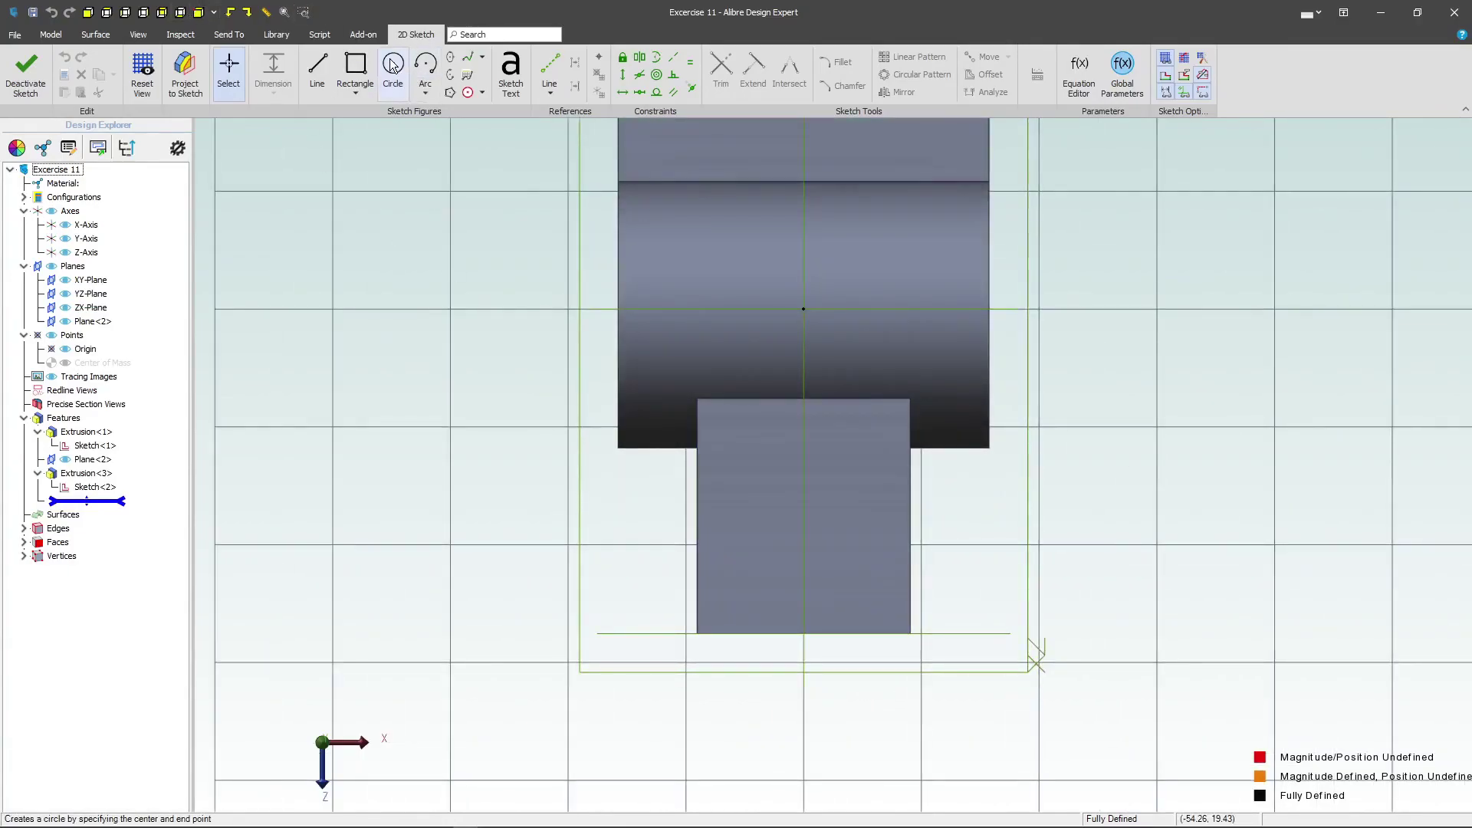
pyautogui.click(393, 67)
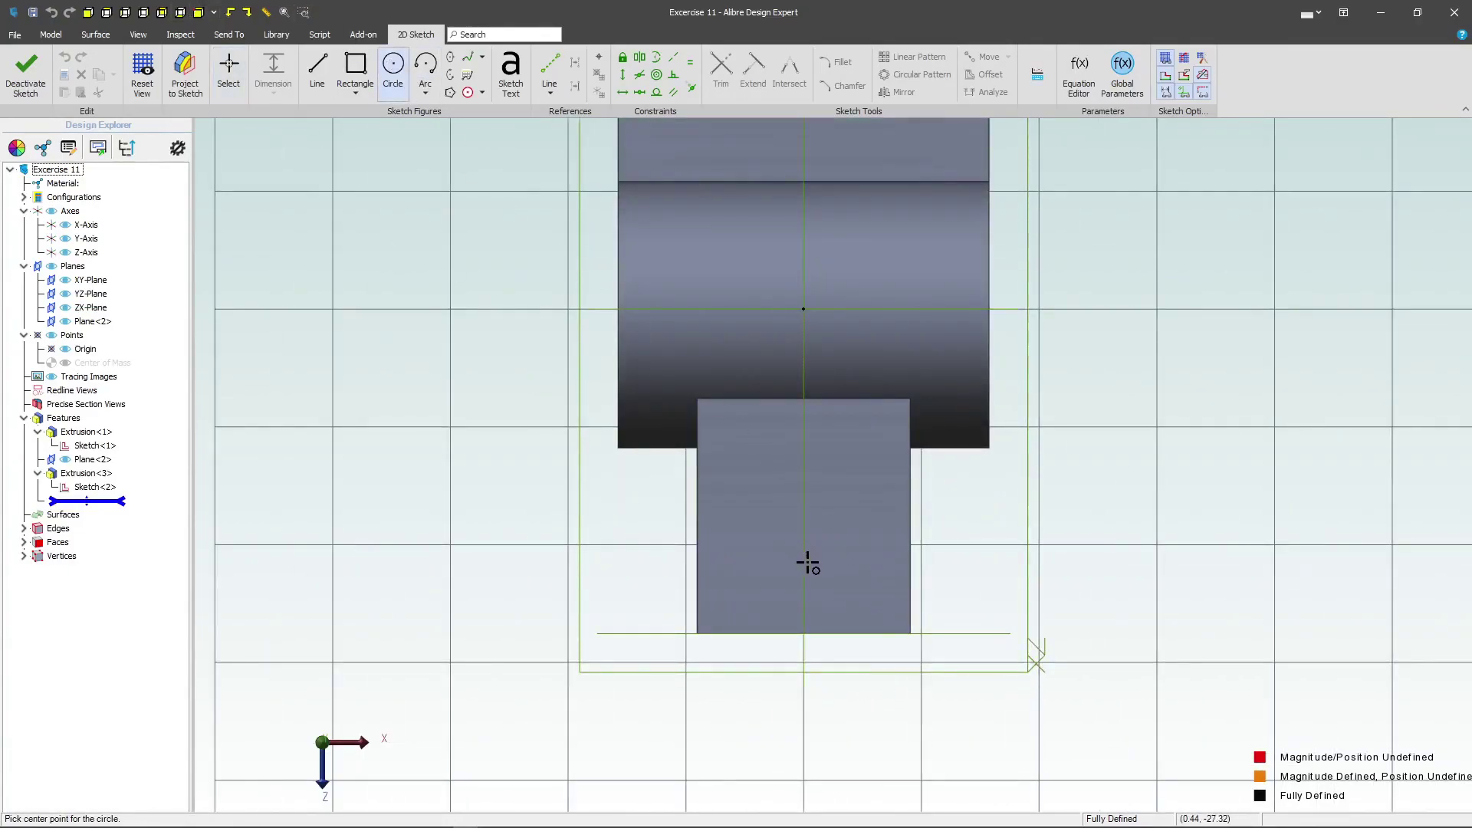
pyautogui.click(808, 563)
pyautogui.click(864, 532)
# - Project the boss's bottom edge into the sketch as a linked reference figure
pyautogui.click(188, 76)
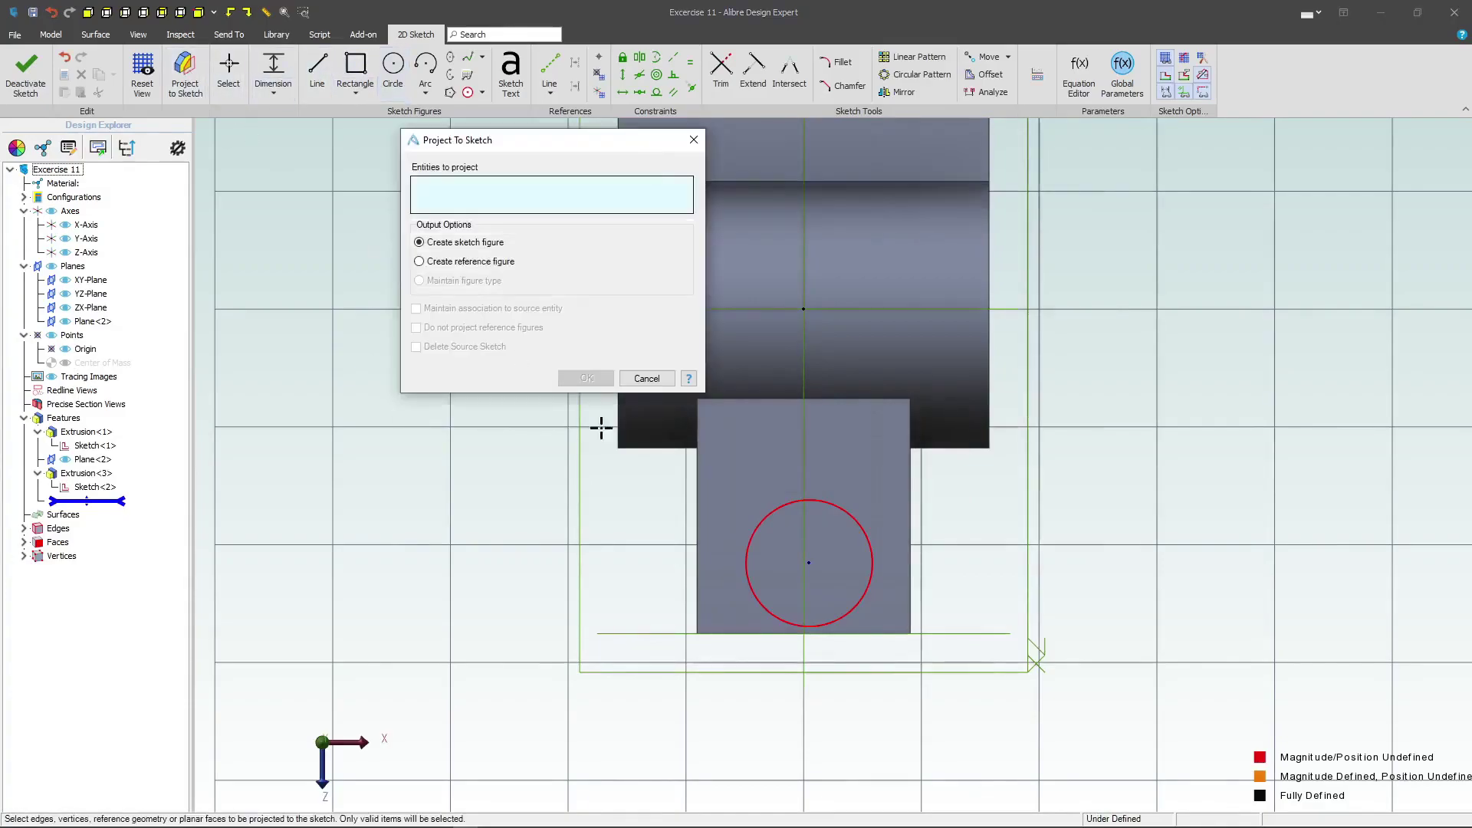
pyautogui.click(722, 634)
pyautogui.click(417, 307)
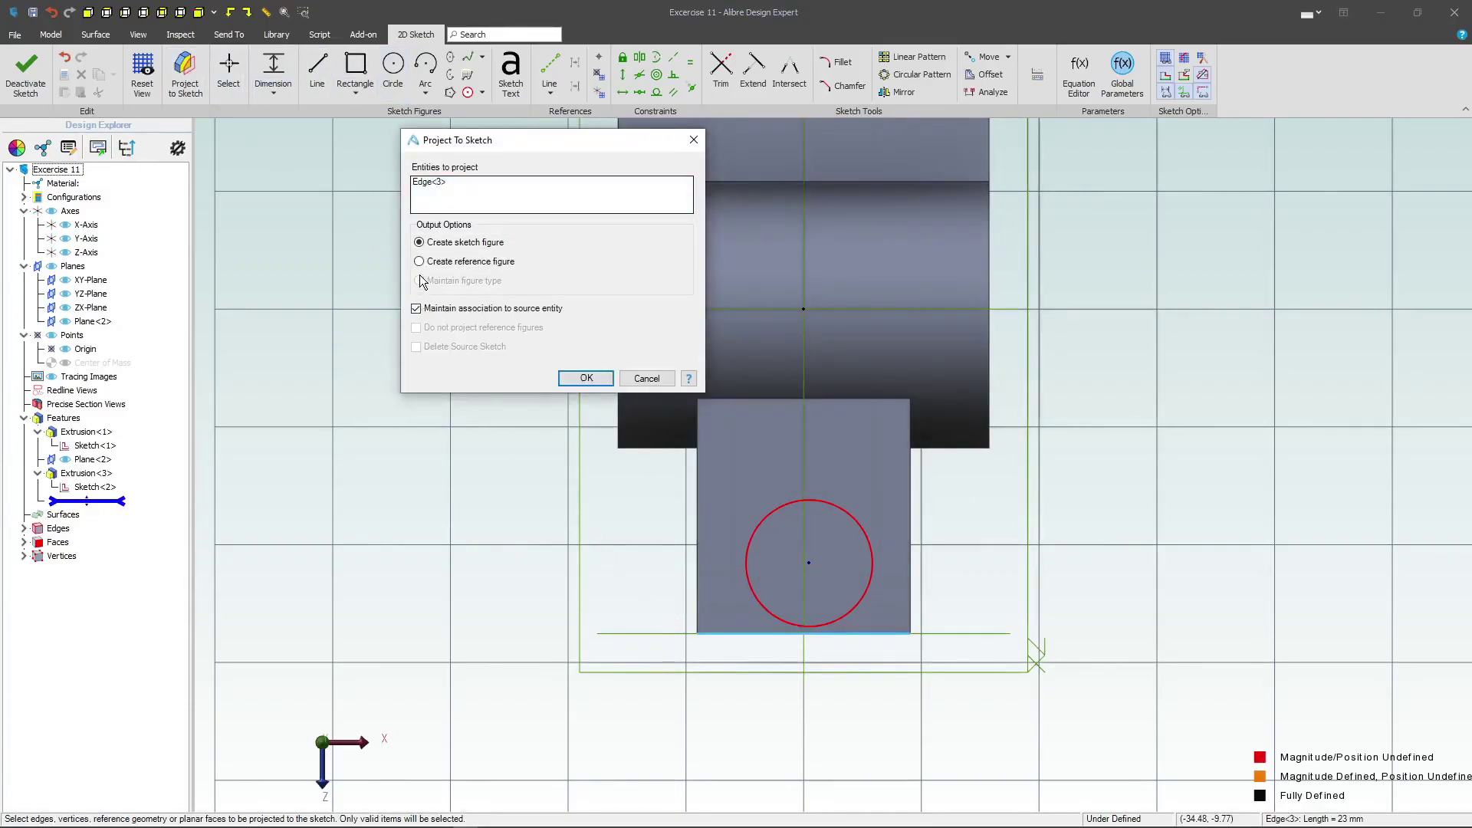
pyautogui.click(420, 262)
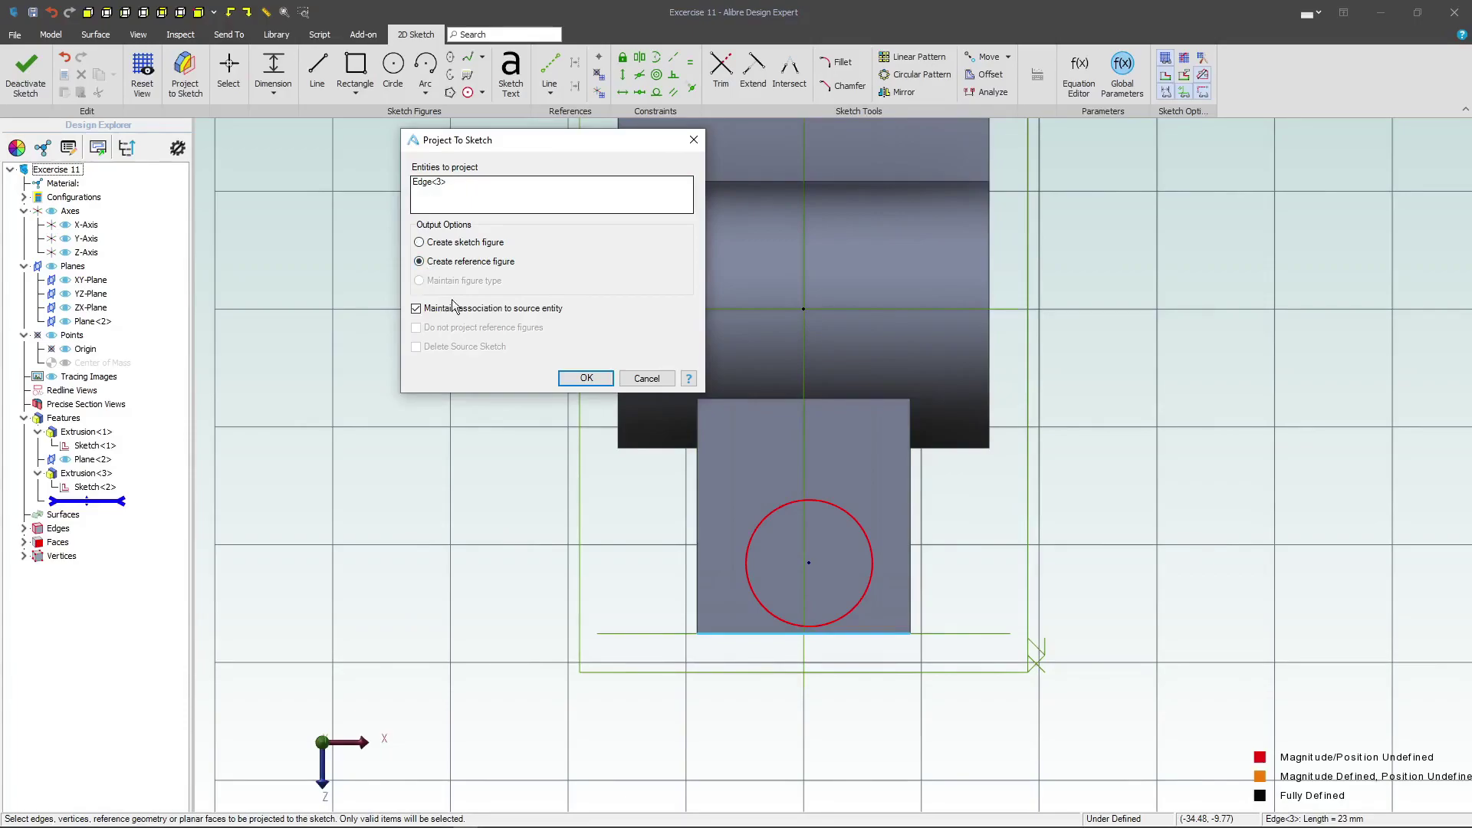
pyautogui.click(571, 379)
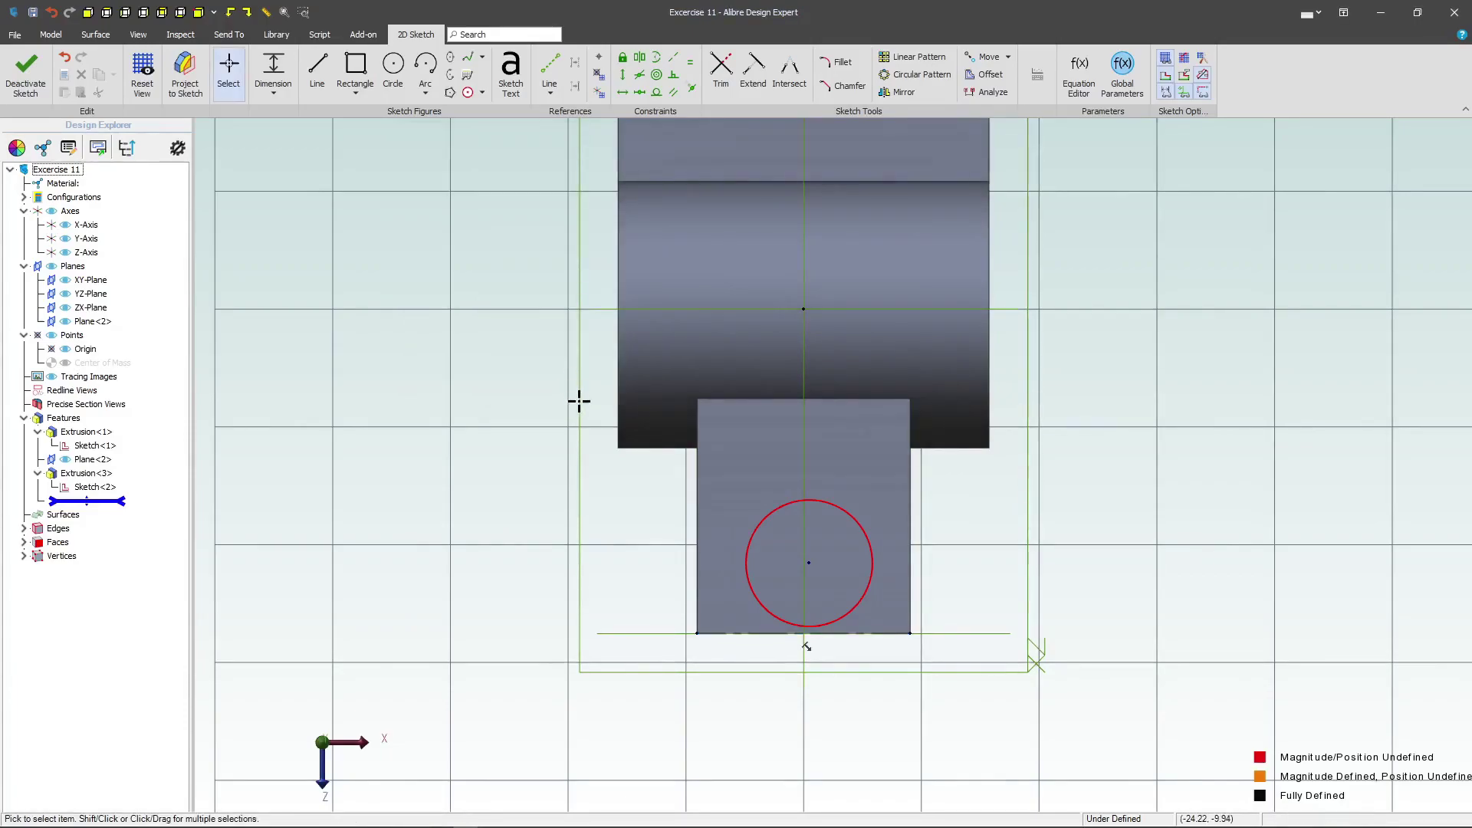
# - Constrain the circle's centre to the projected bottom edge's midpoint
pyautogui.click(641, 91)
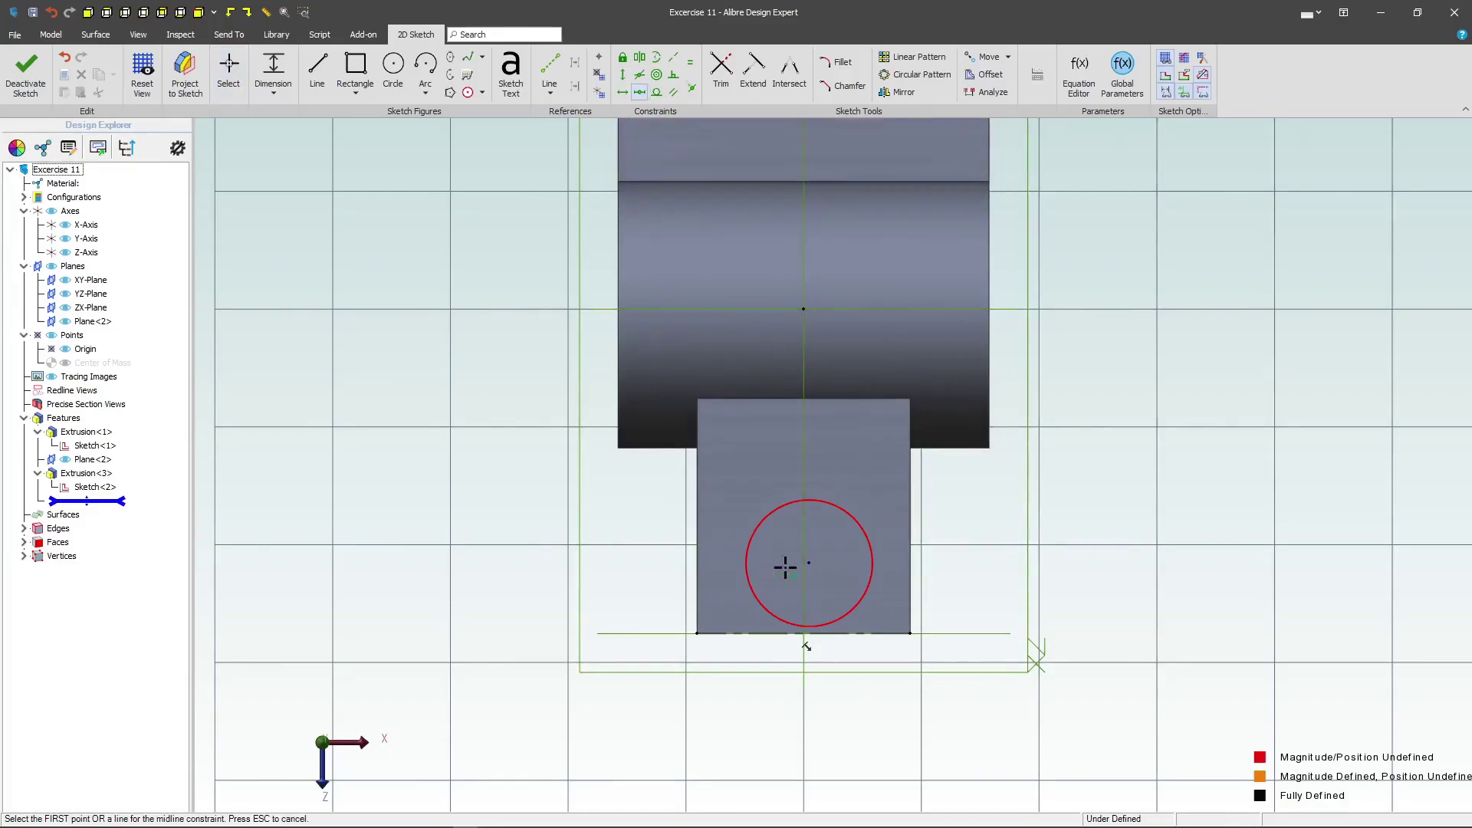
pyautogui.click(807, 567)
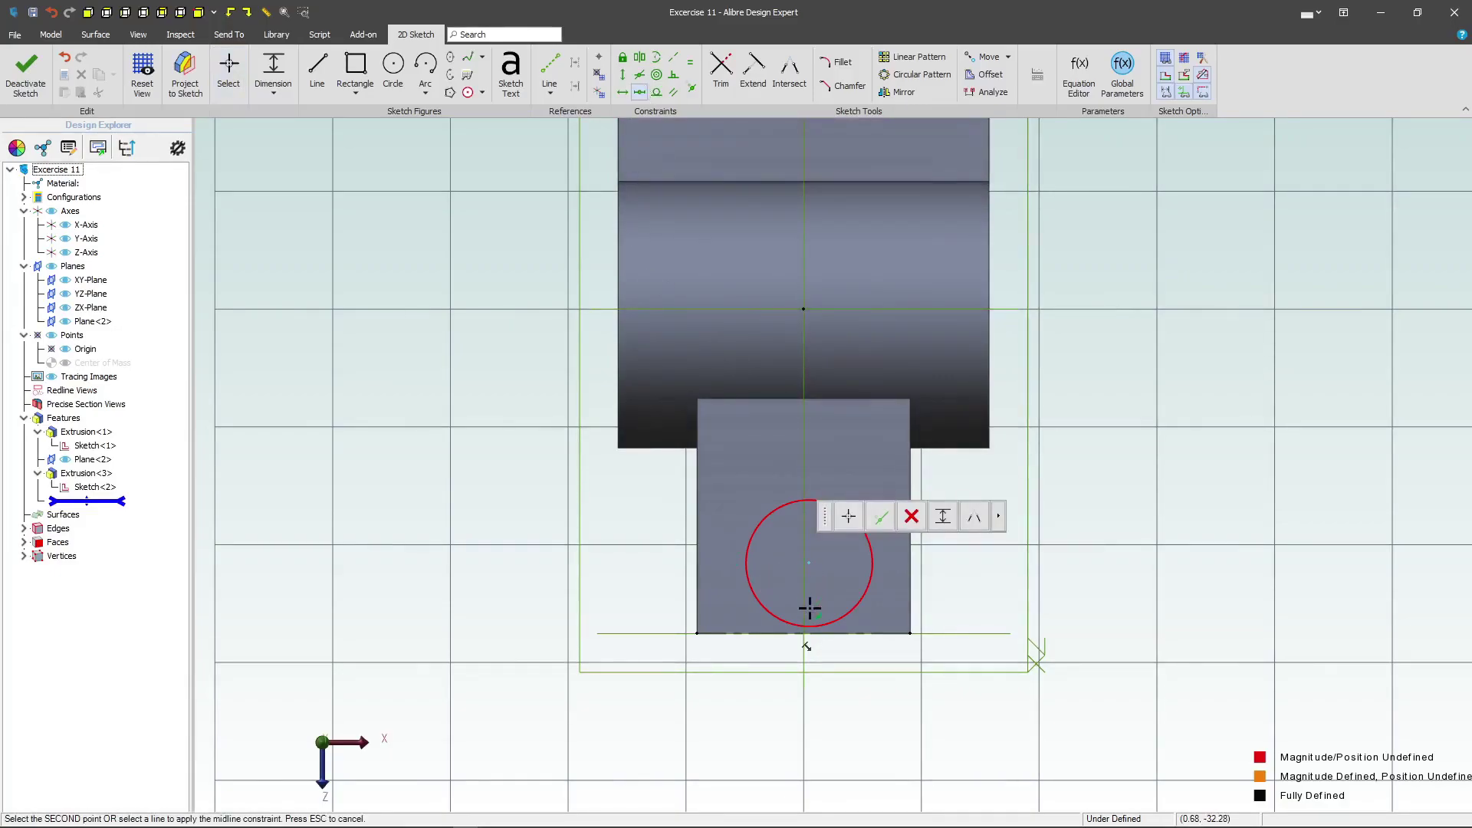
pyautogui.click(744, 631)
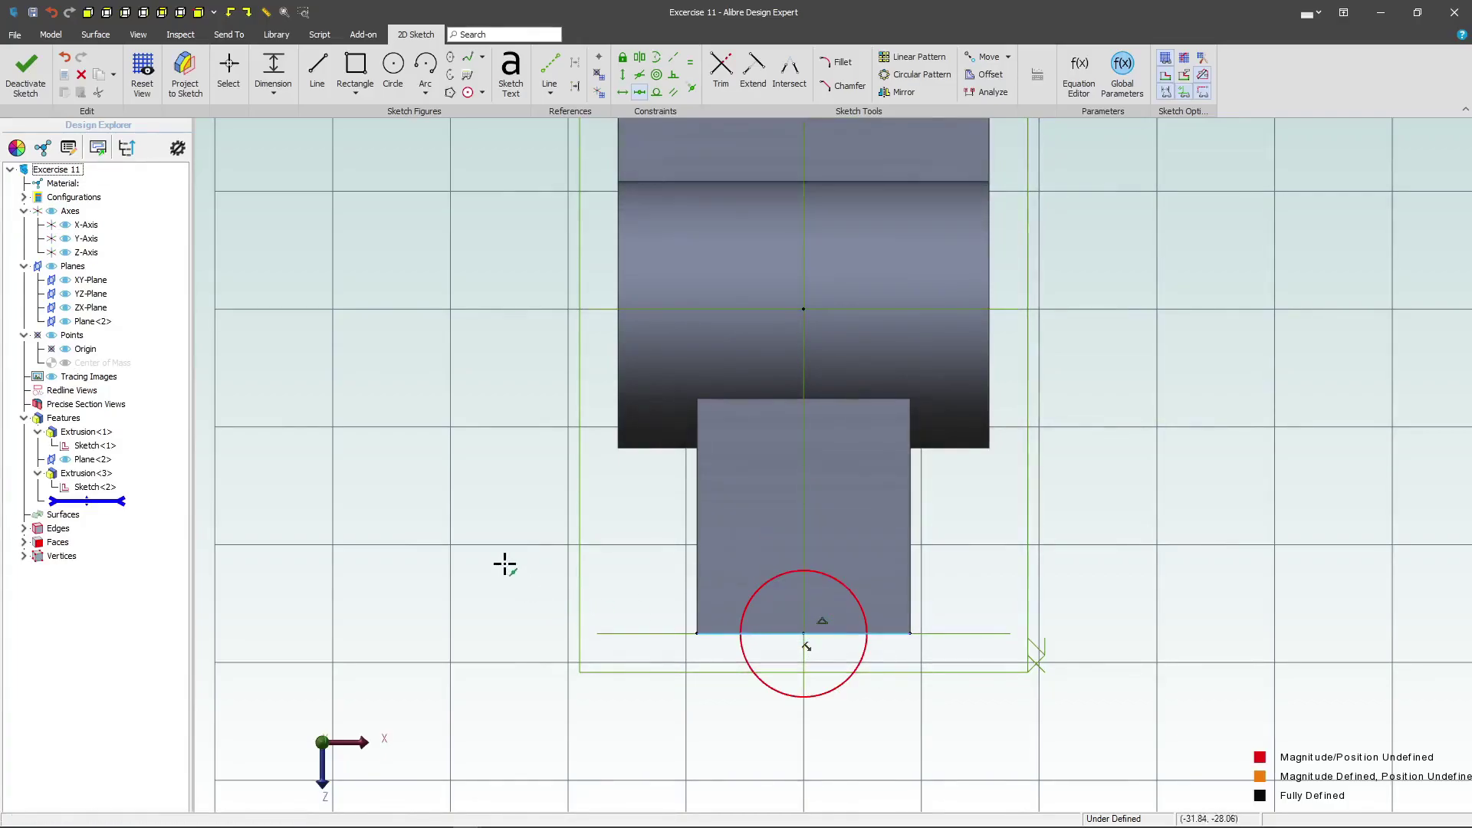
pyautogui.scroll(-2, 769, 477)
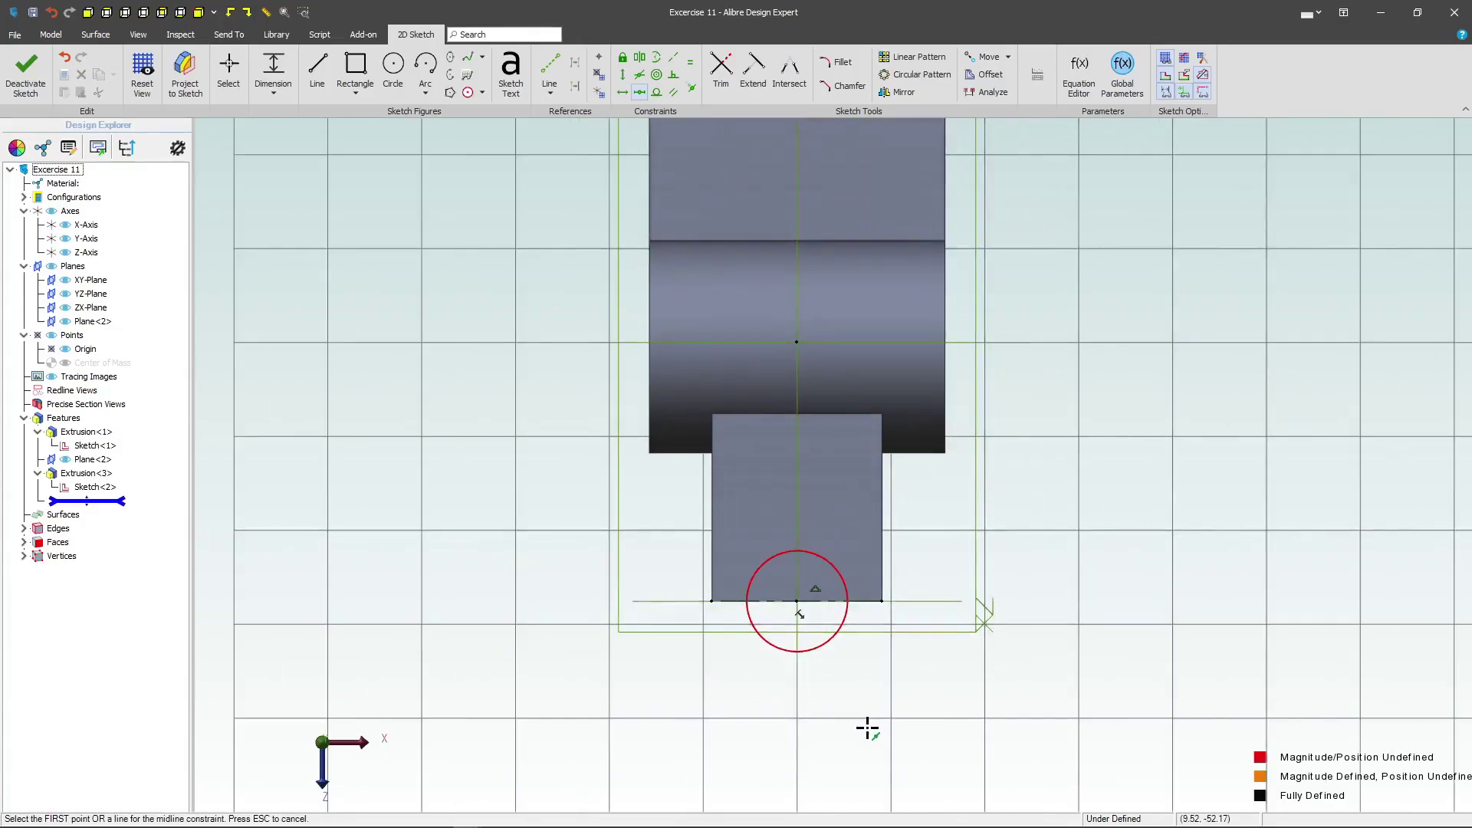
pyautogui.scroll(2, 867, 730)
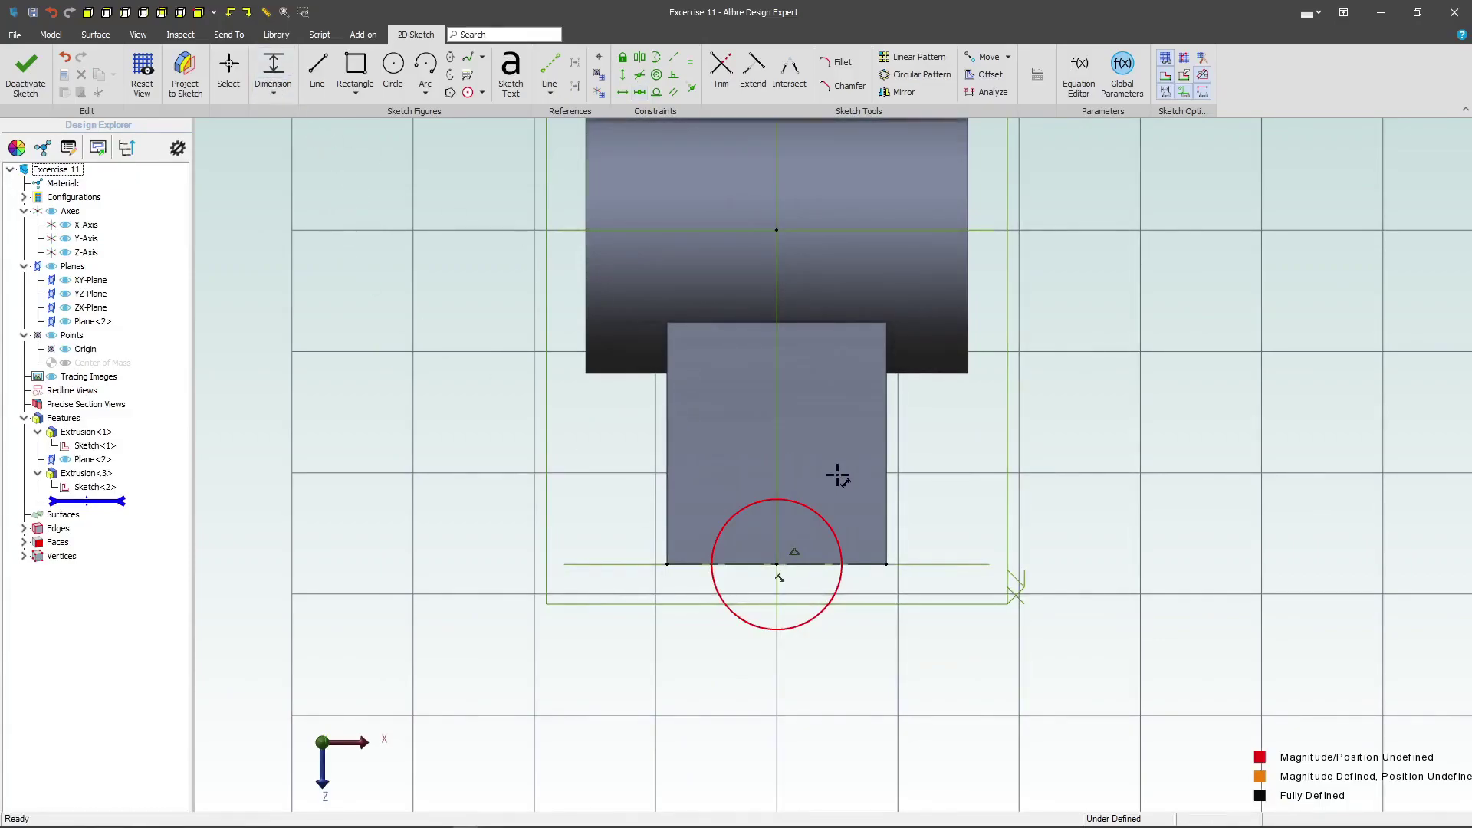
# - Dimension the circle to a 26 mm diameter
pyautogui.click(821, 516)
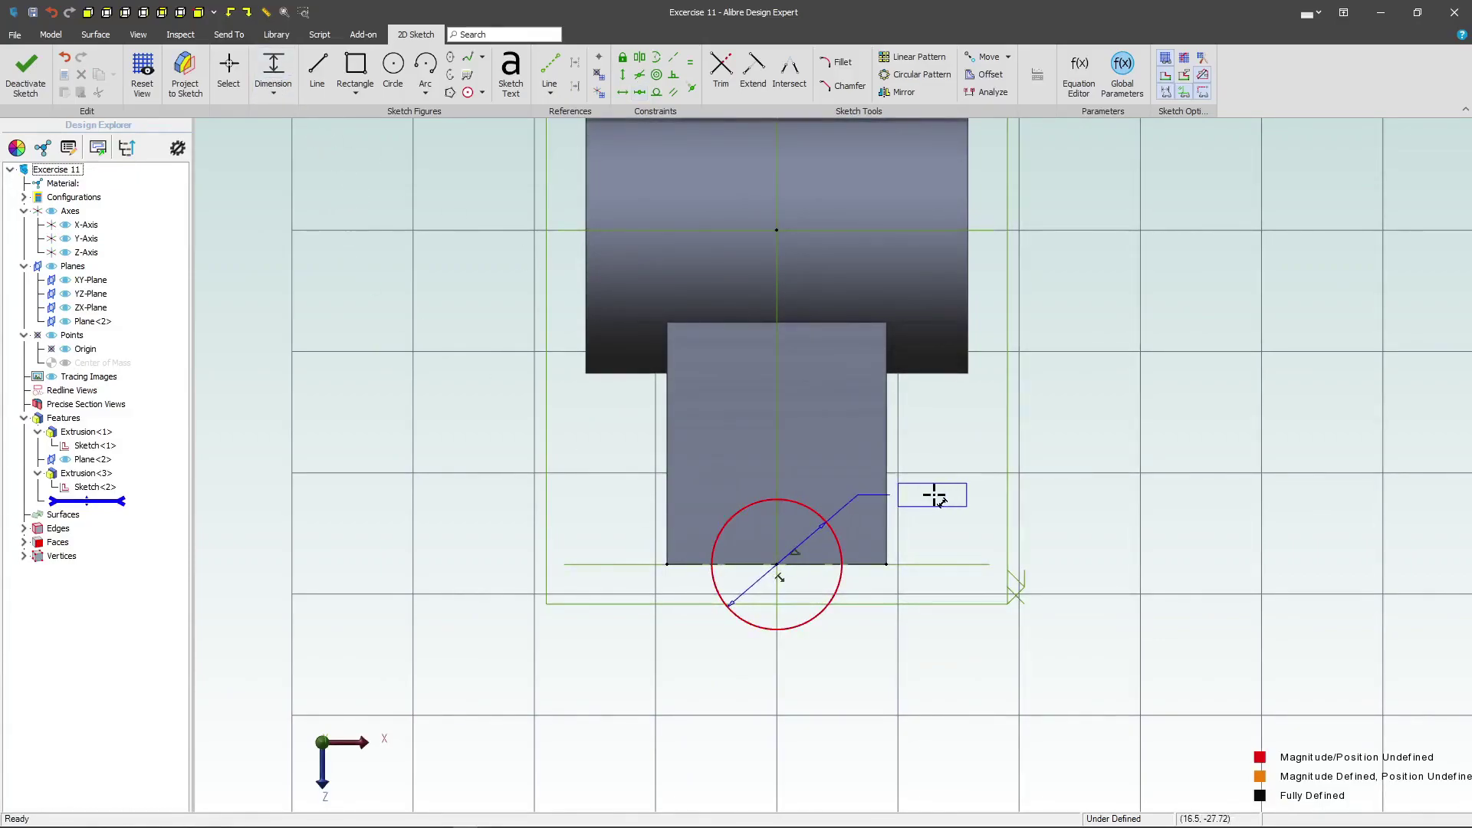
pyautogui.click(935, 498)
pyautogui.write('26')
pyautogui.press('Return')
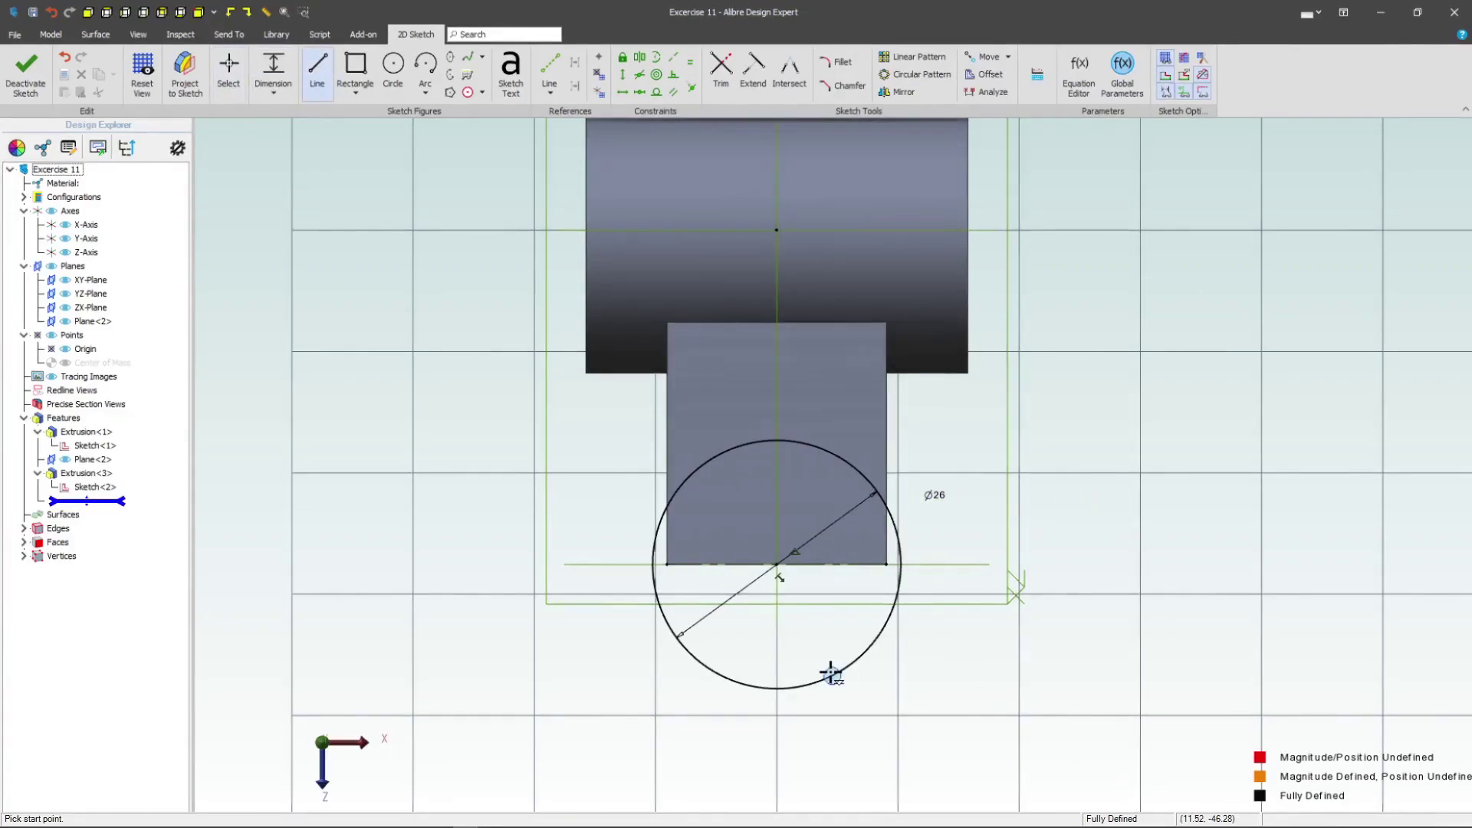
# - Draw a vertical, horizontal and vertical line stem below the circle
pyautogui.click(861, 654)
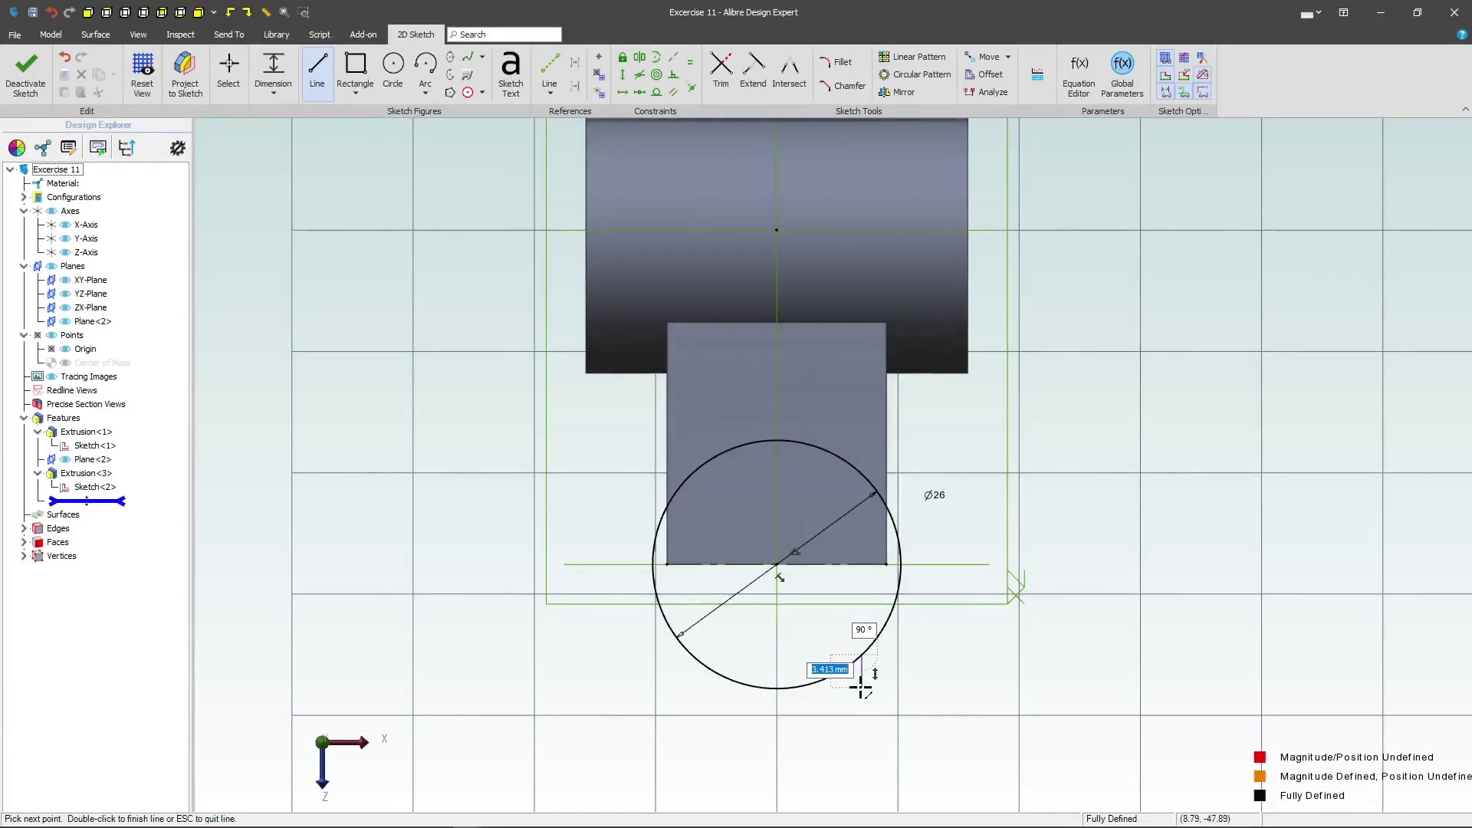
pyautogui.moveTo(861, 680); pyautogui.dragTo(848, 348, button='middle')
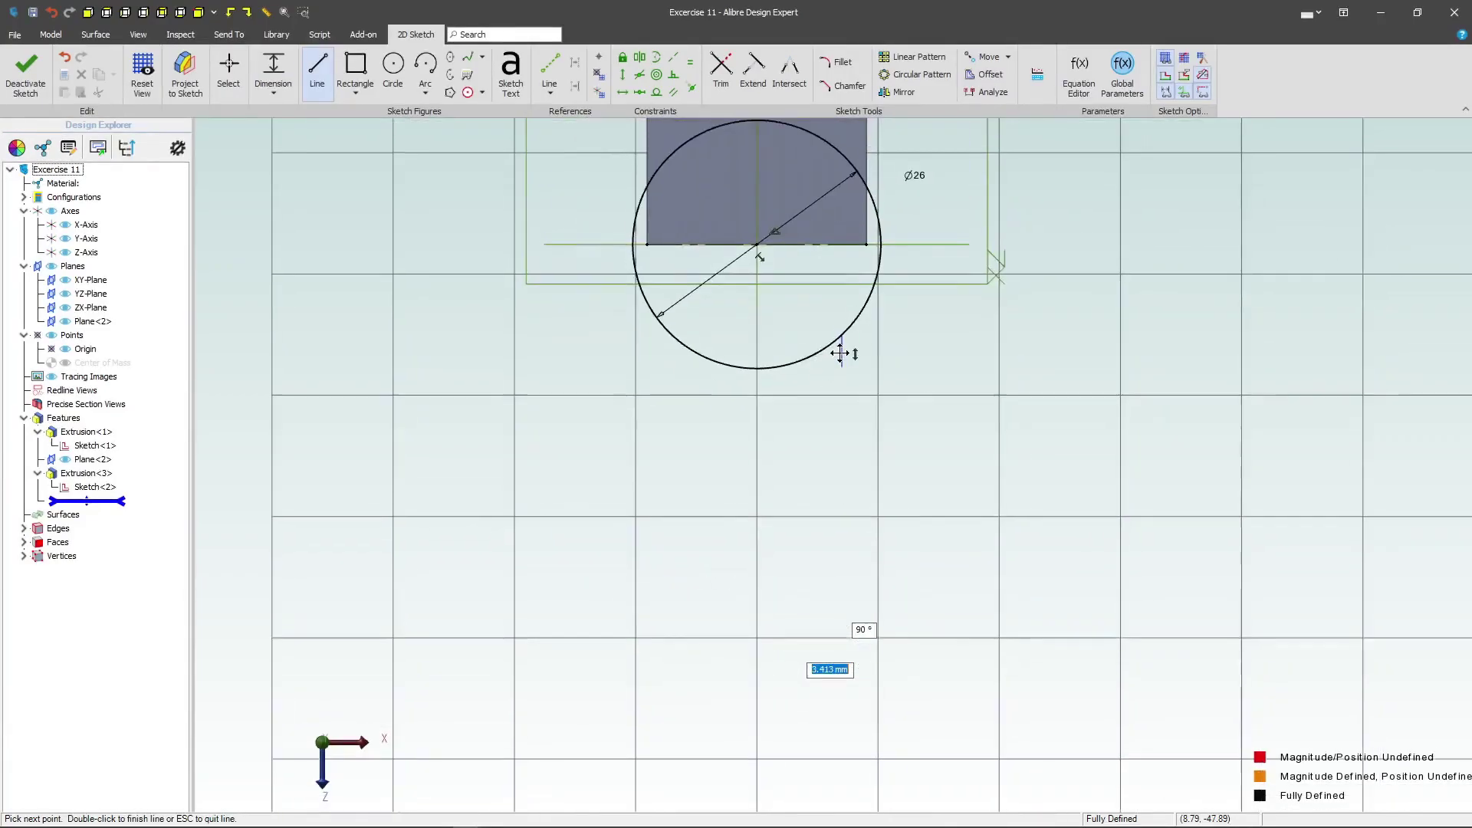
pyautogui.click(839, 525)
pyautogui.click(684, 525)
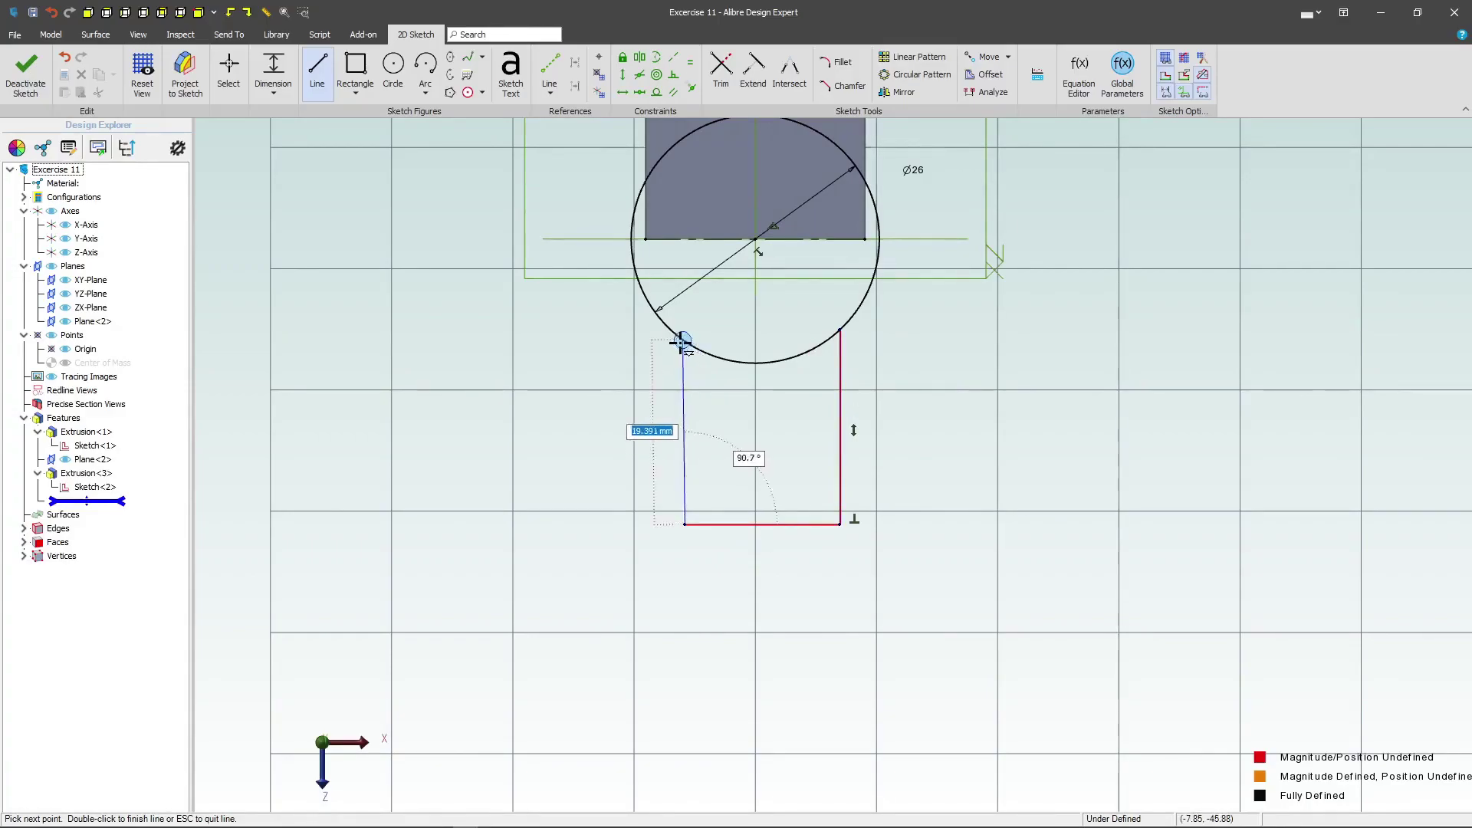
pyautogui.doubleClick(687, 343)
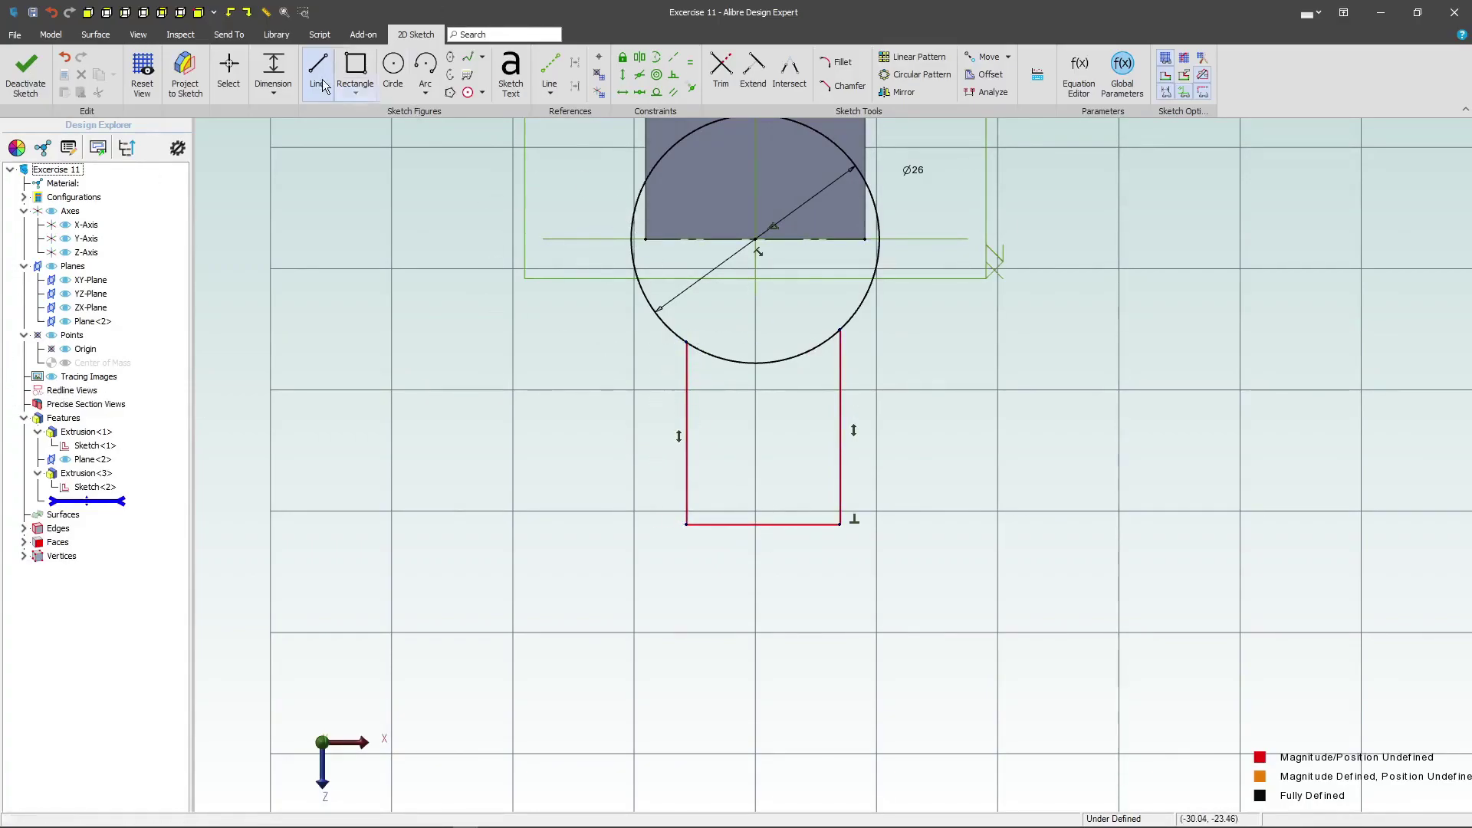
# - Dimension the stem 12 mm wide and 38 mm from the boss's bottom edge
pyautogui.click(262, 63)
pyautogui.click(838, 524)
pyautogui.click(744, 618)
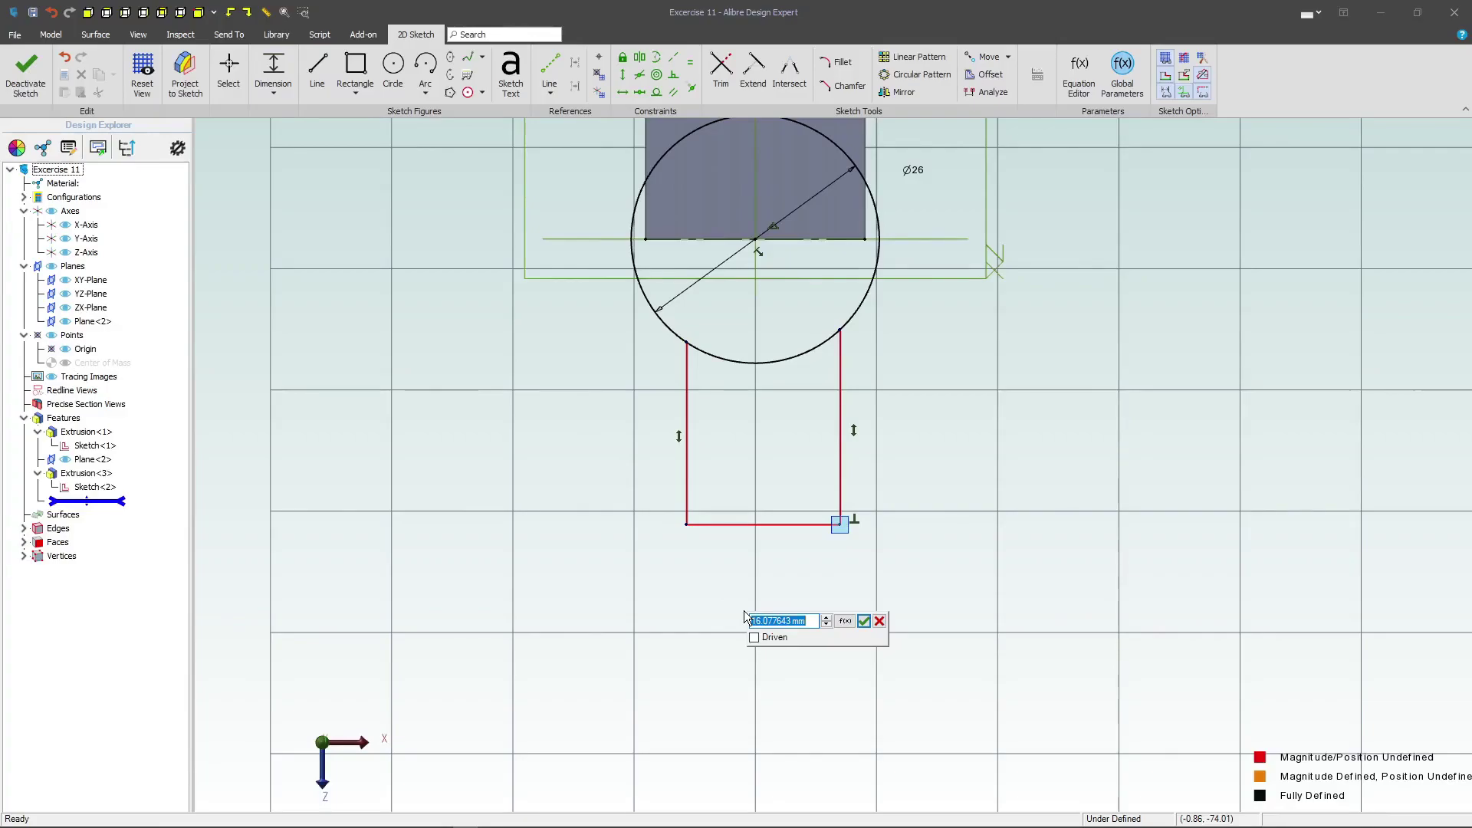
pyautogui.write('12')
pyautogui.press('Return')
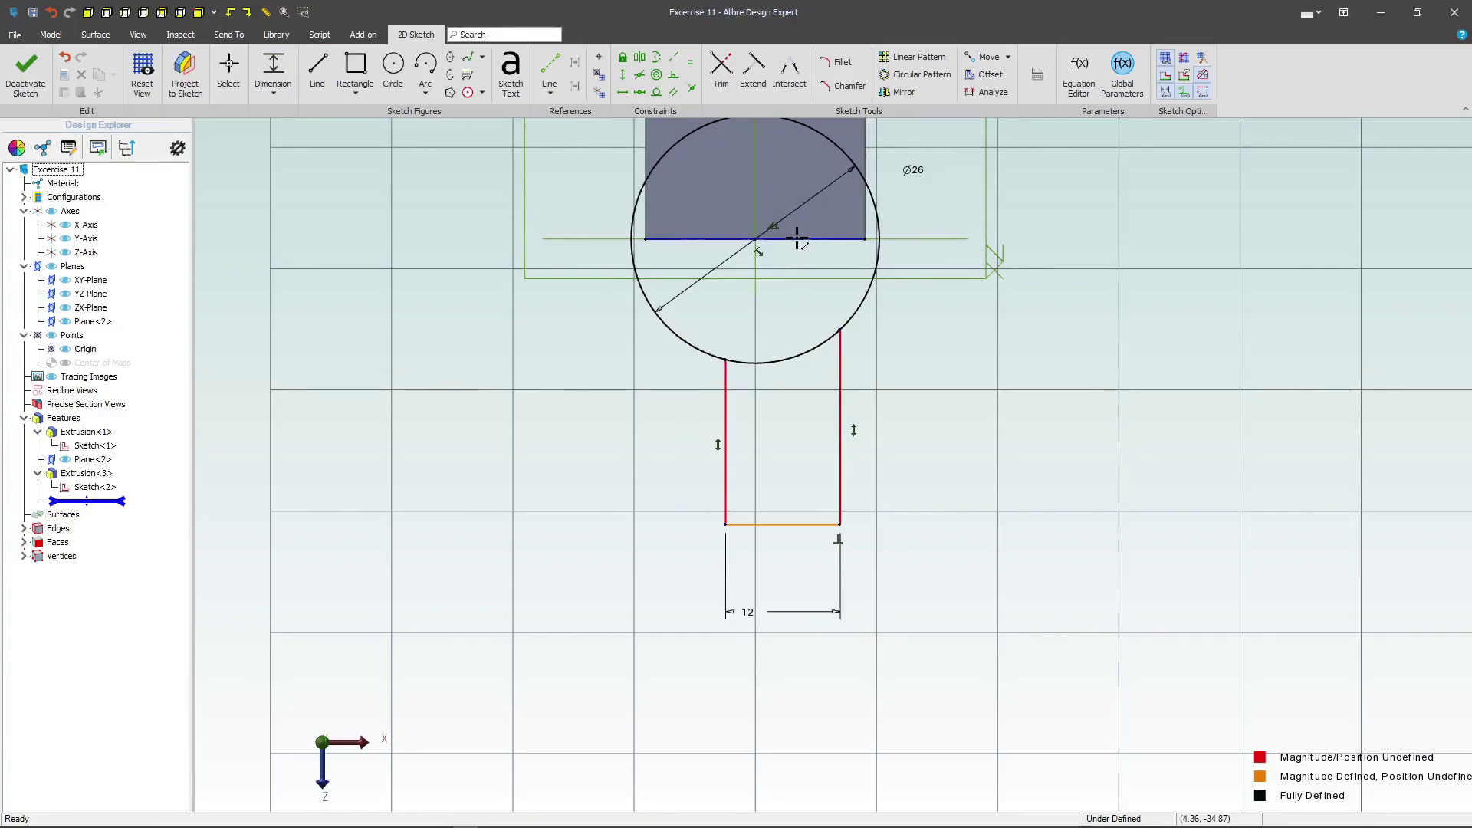
pyautogui.click(797, 239)
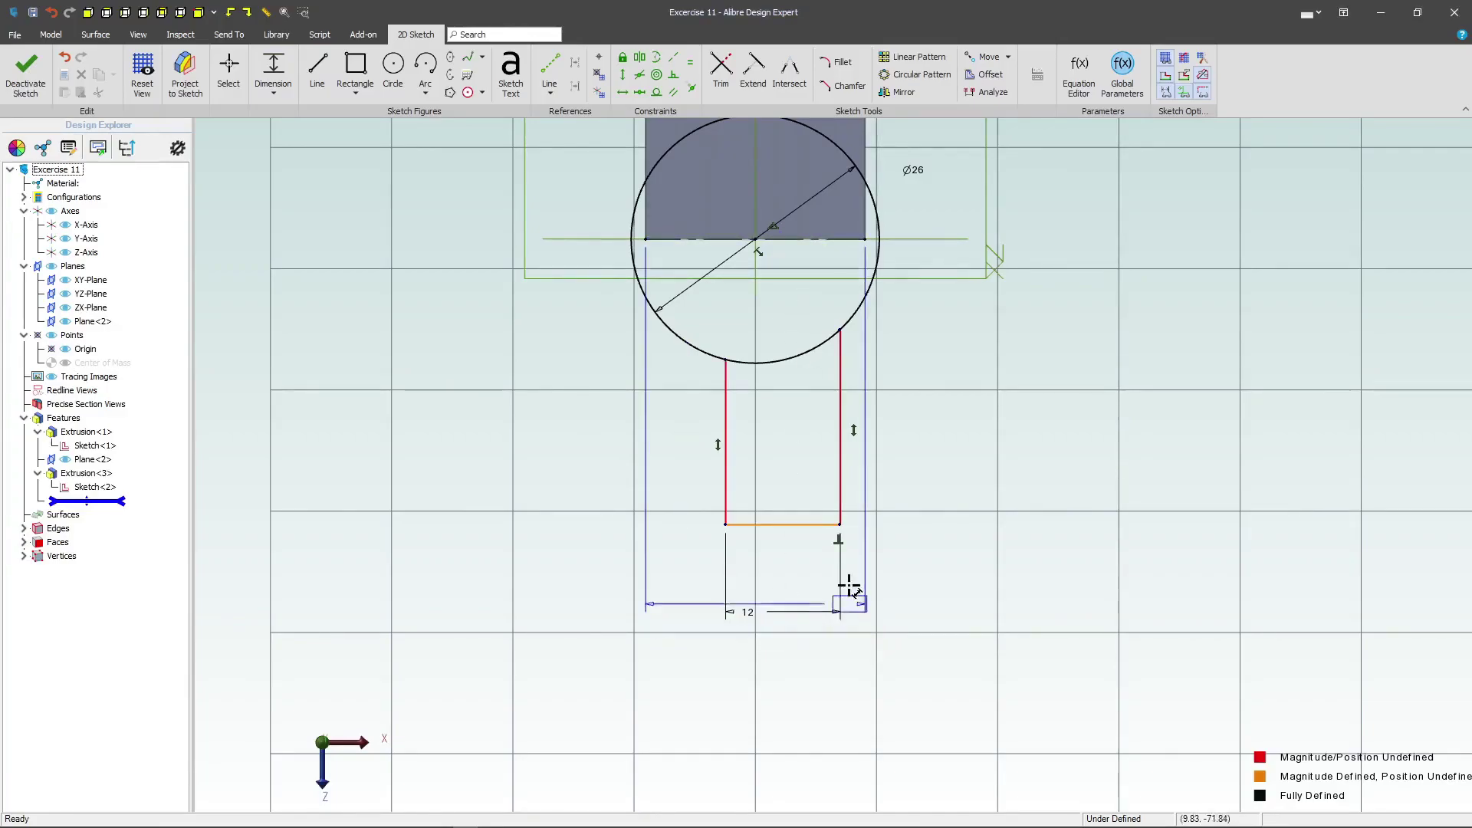
pyautogui.click(841, 524)
pyautogui.click(988, 418)
pyautogui.write('38')
pyautogui.press('Return')
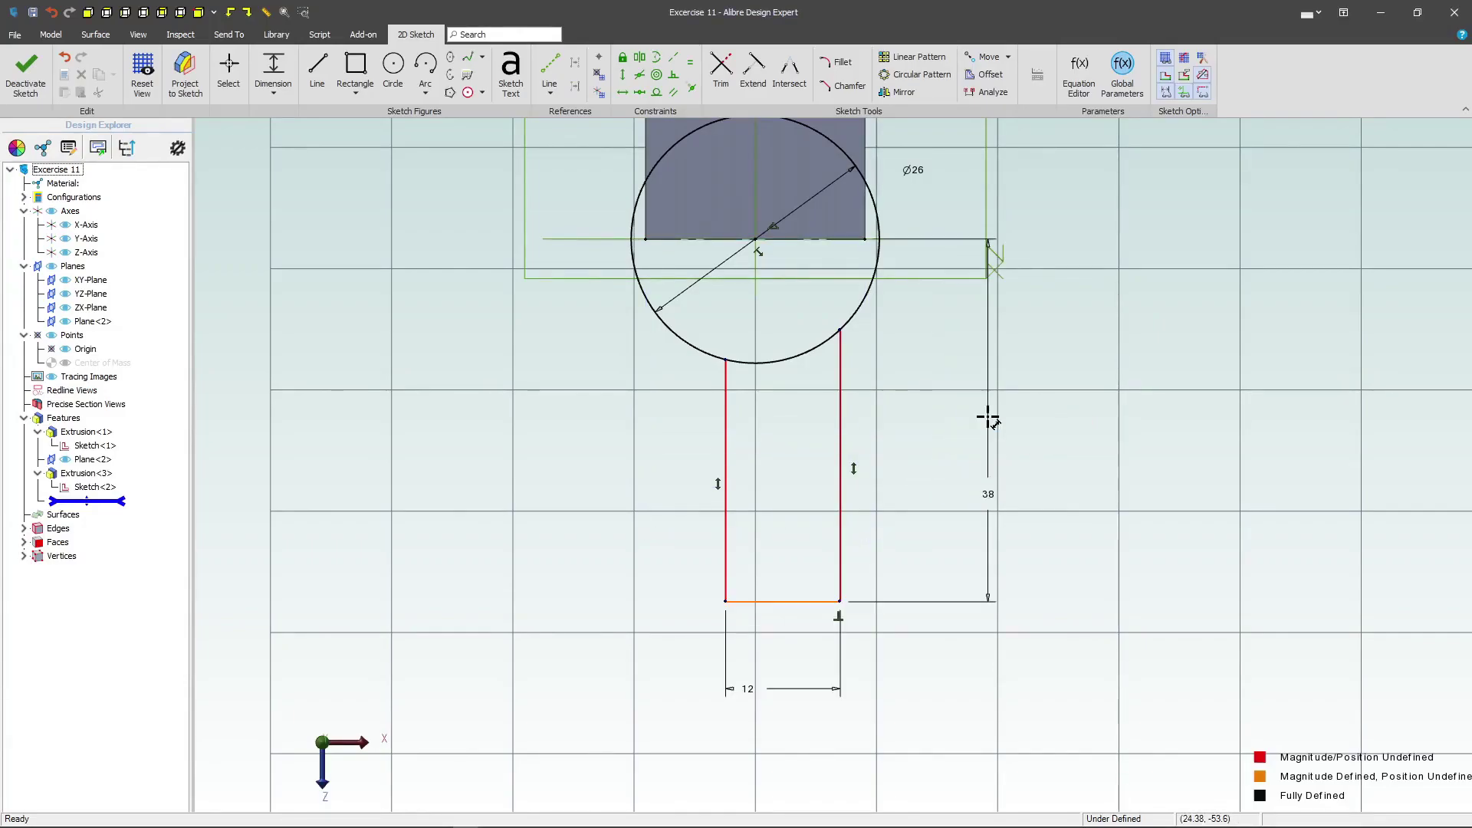
# - Make the stem's top endpoints level with a Horizontal constraint
pyautogui.click(621, 93)
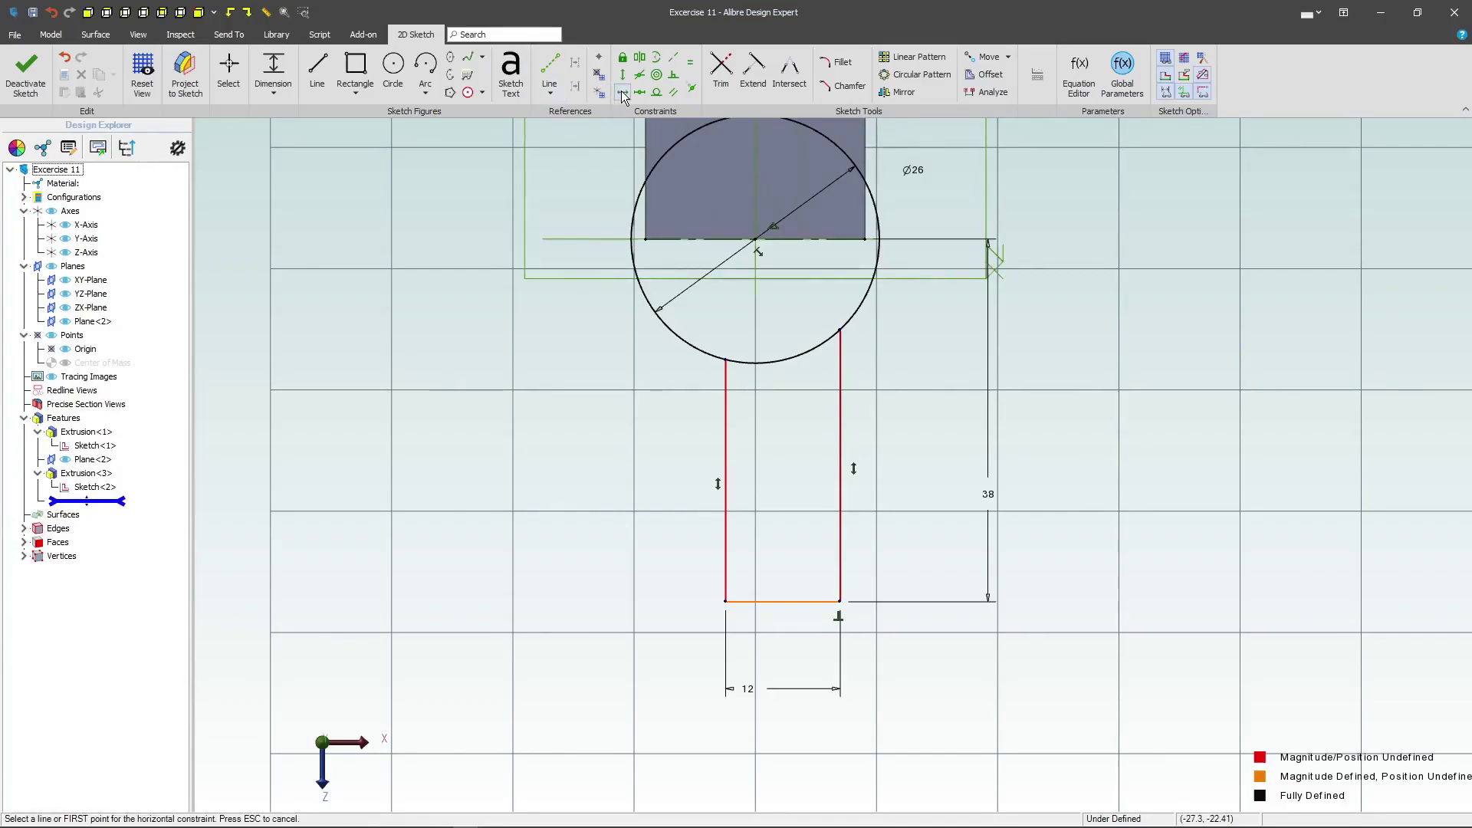
pyautogui.click(725, 359)
pyautogui.click(840, 331)
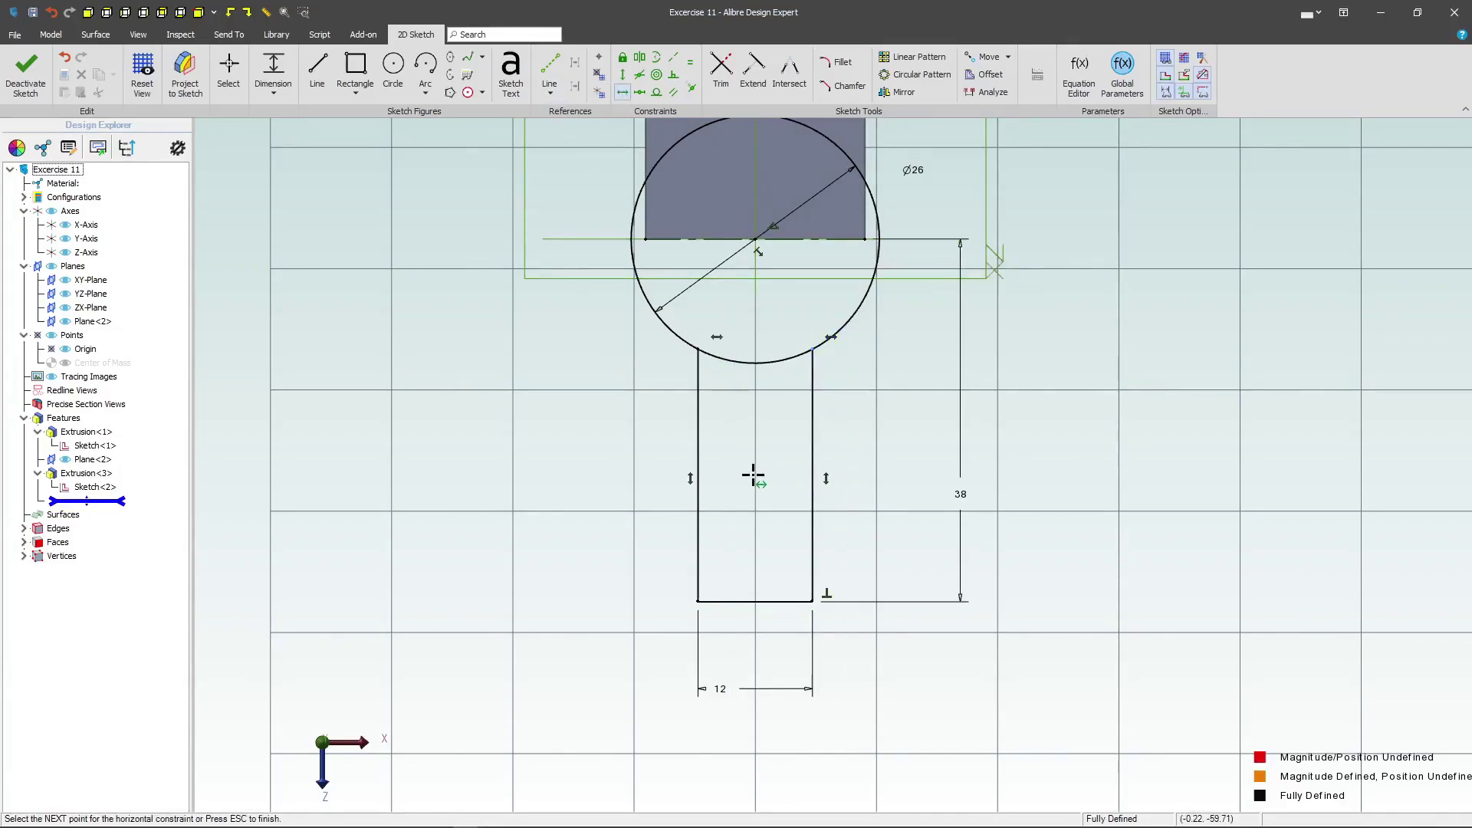
# - Trim the circle arc between the stem lines, accepting the lost constraint
pyautogui.click(710, 67)
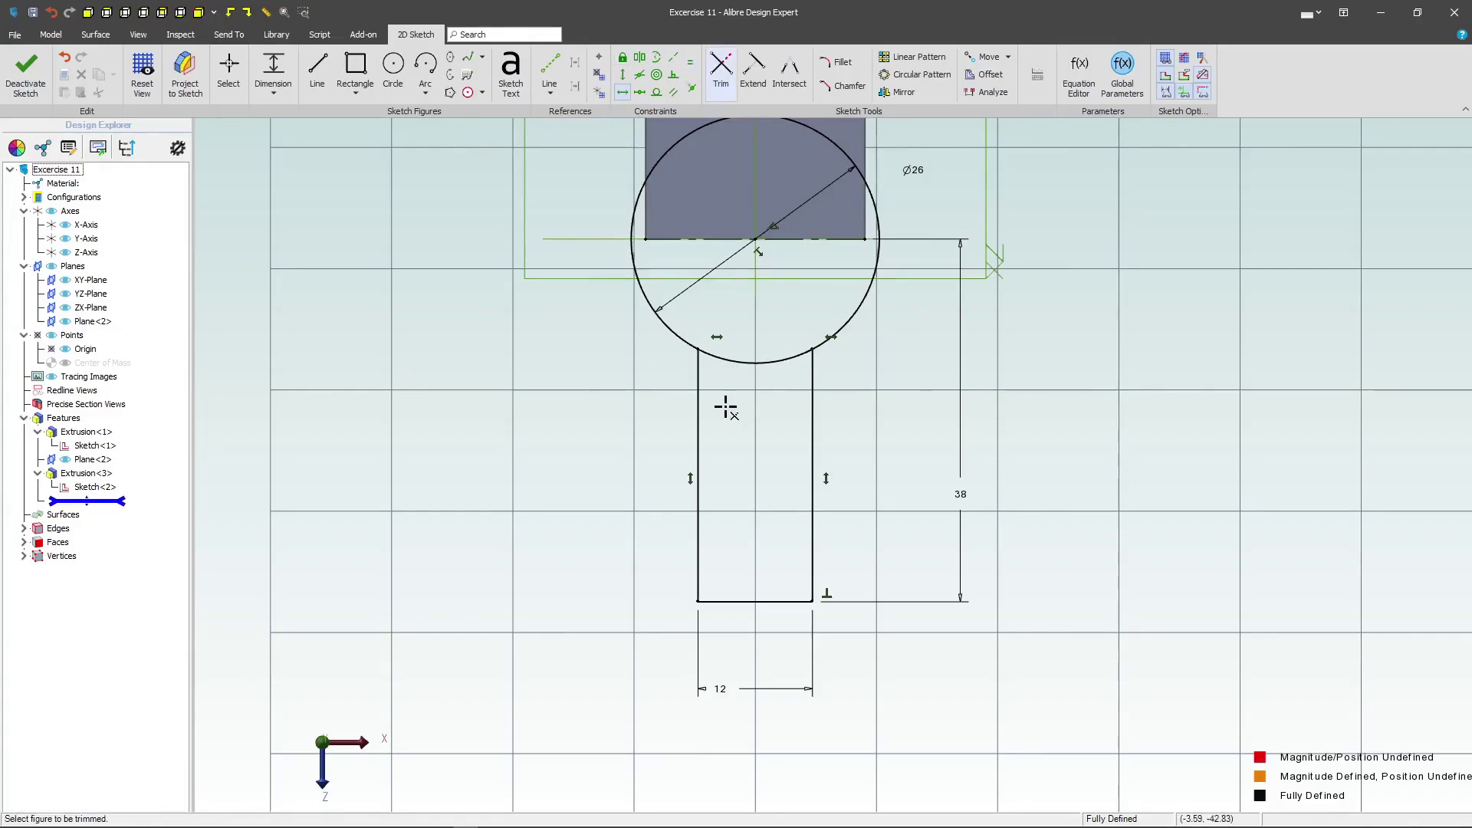
pyautogui.click(760, 362)
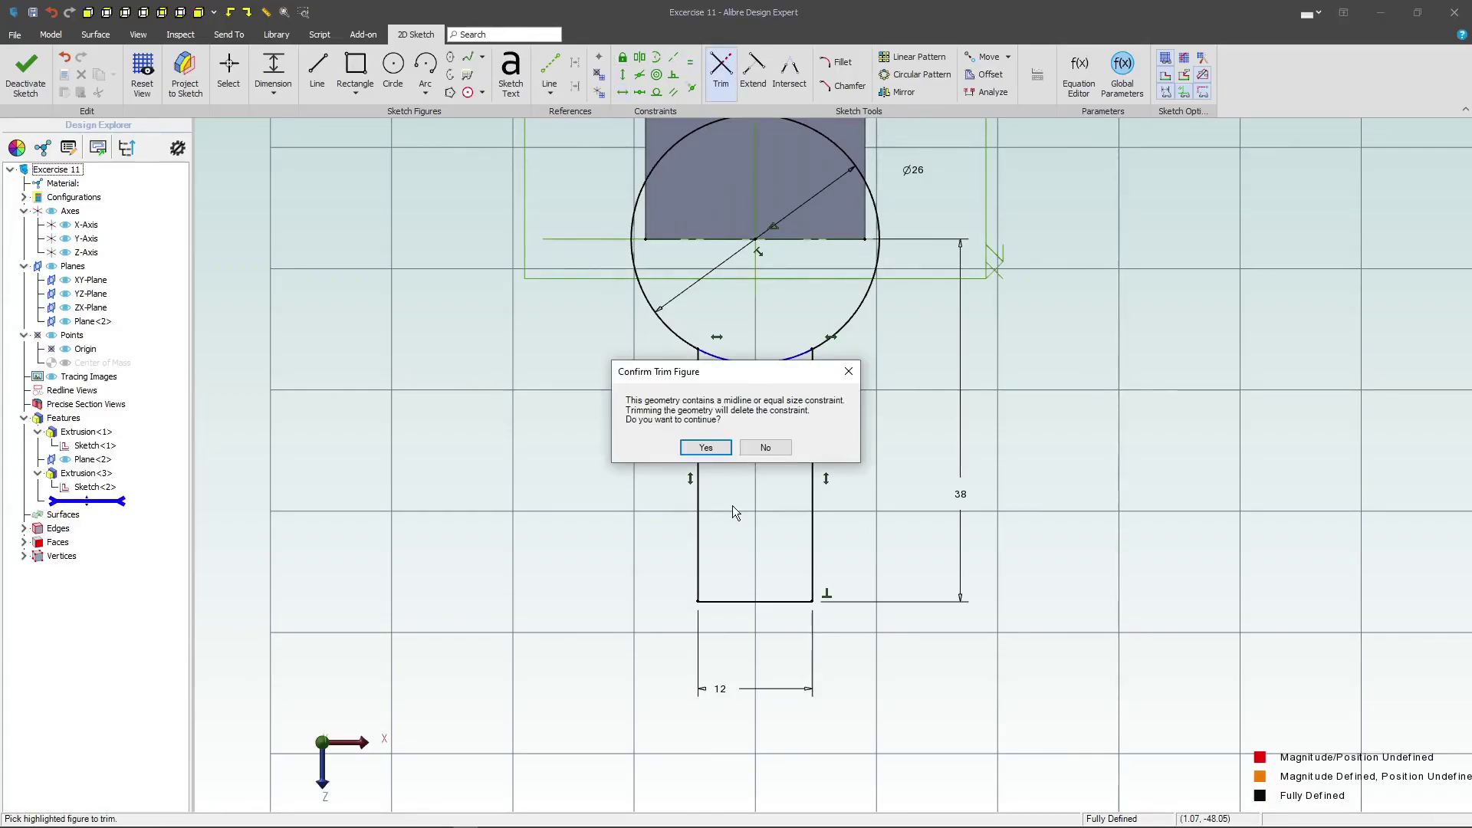
pyautogui.click(704, 448)
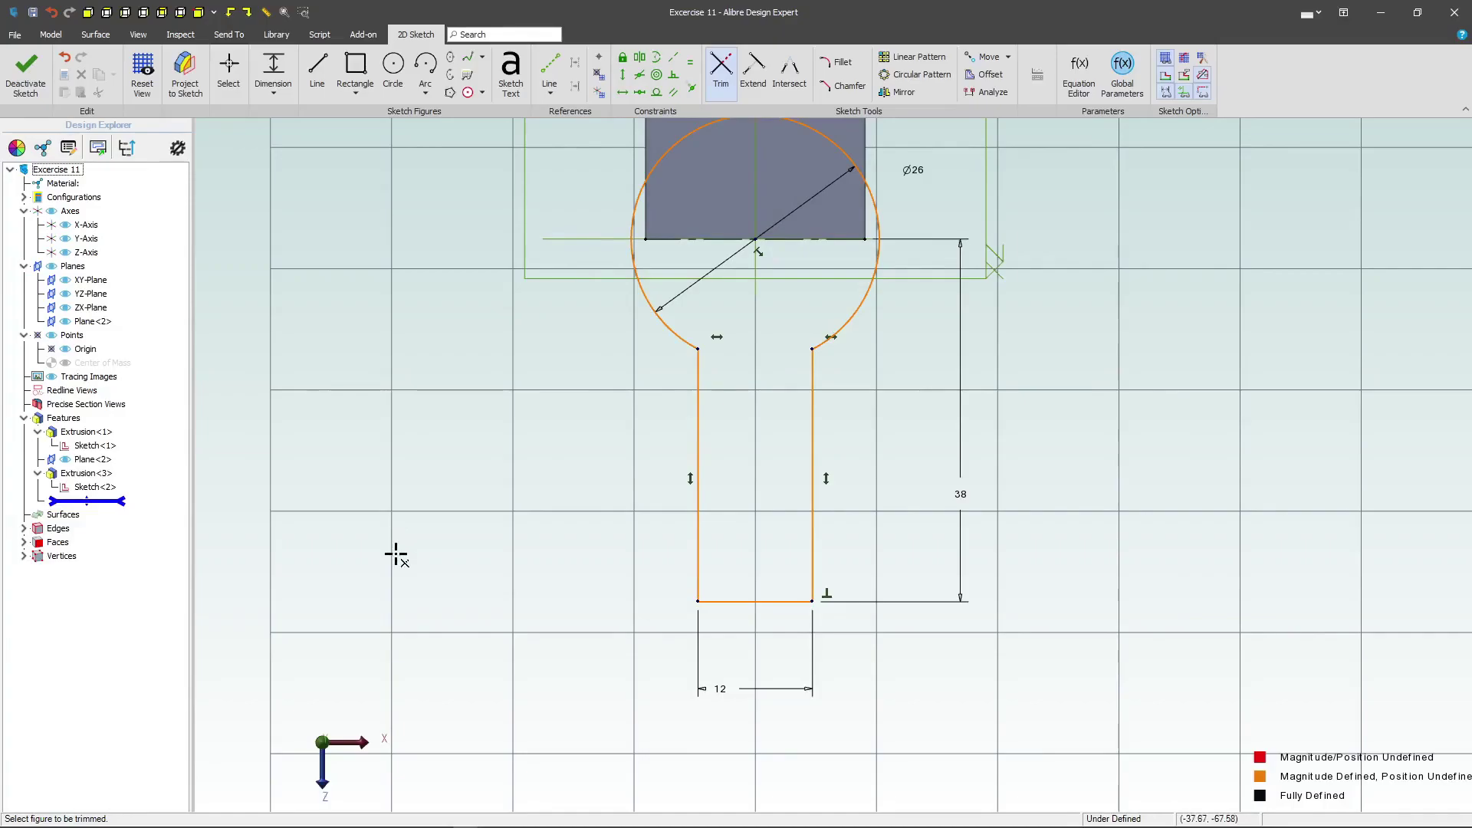
pyautogui.scroll(-1, 605, 312)
pyautogui.press('Escape')
# - Shift the keyhole sketch and align the circle centre vertically with the origin
pyautogui.moveTo(642, 404)
pyautogui.mouseDown()
pyautogui.moveTo(684, 403)
pyautogui.moveTo(575, 384)
pyautogui.moveTo(665, 394)
pyautogui.moveTo(466, 395)
pyautogui.mouseUp()
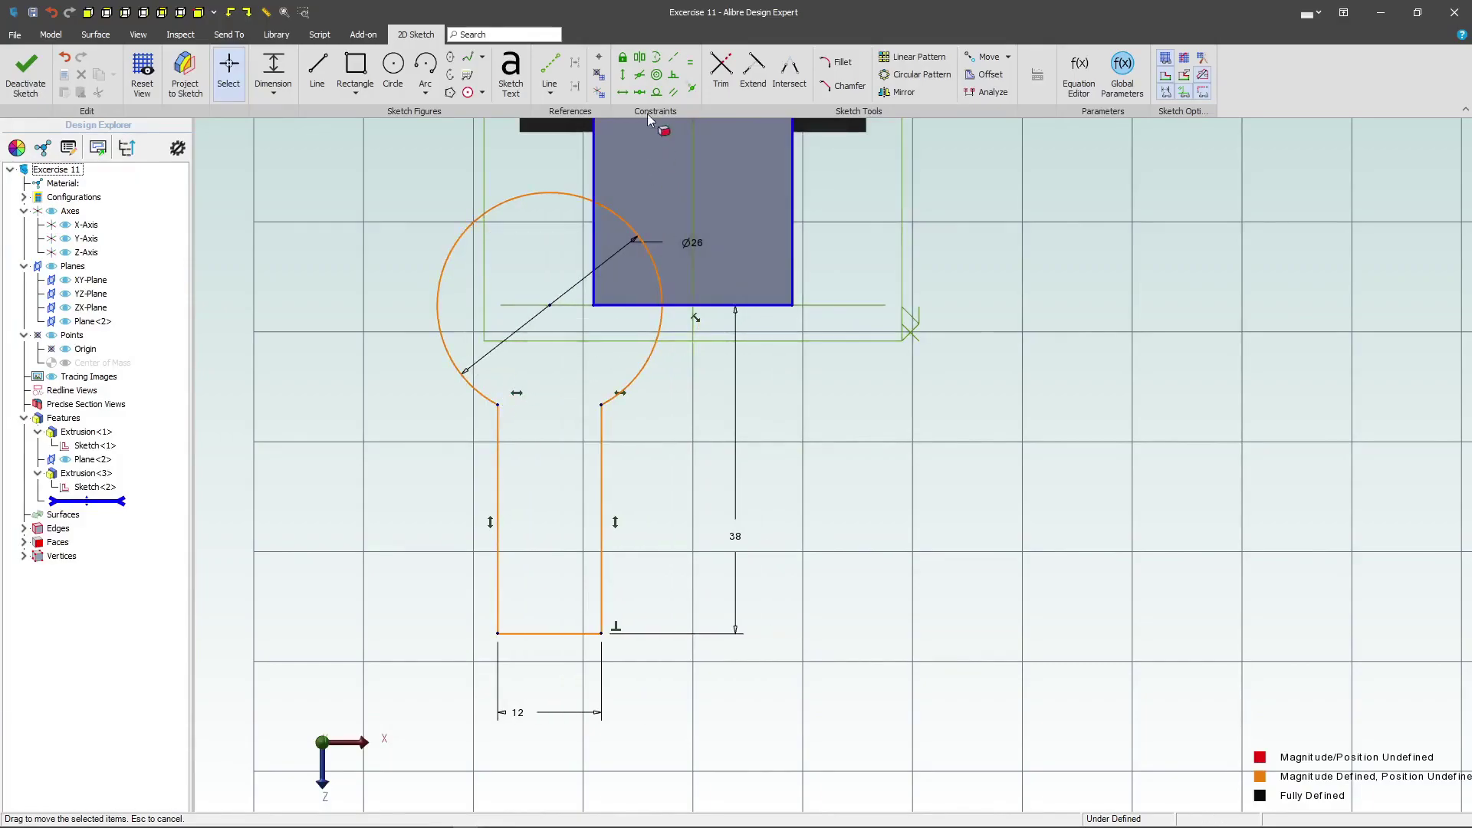
pyautogui.scroll(-2, 712, 538)
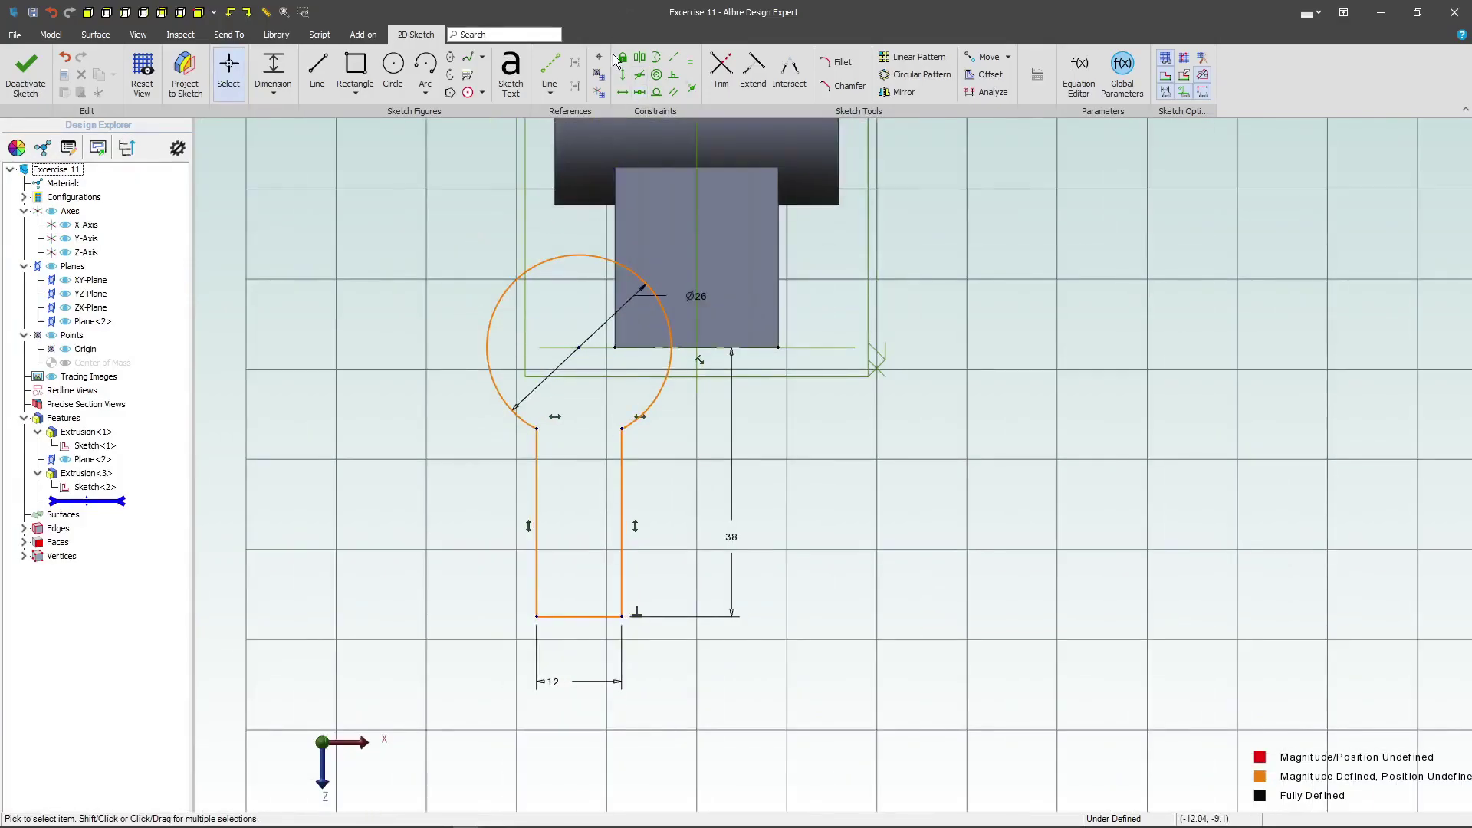
pyautogui.click(621, 74)
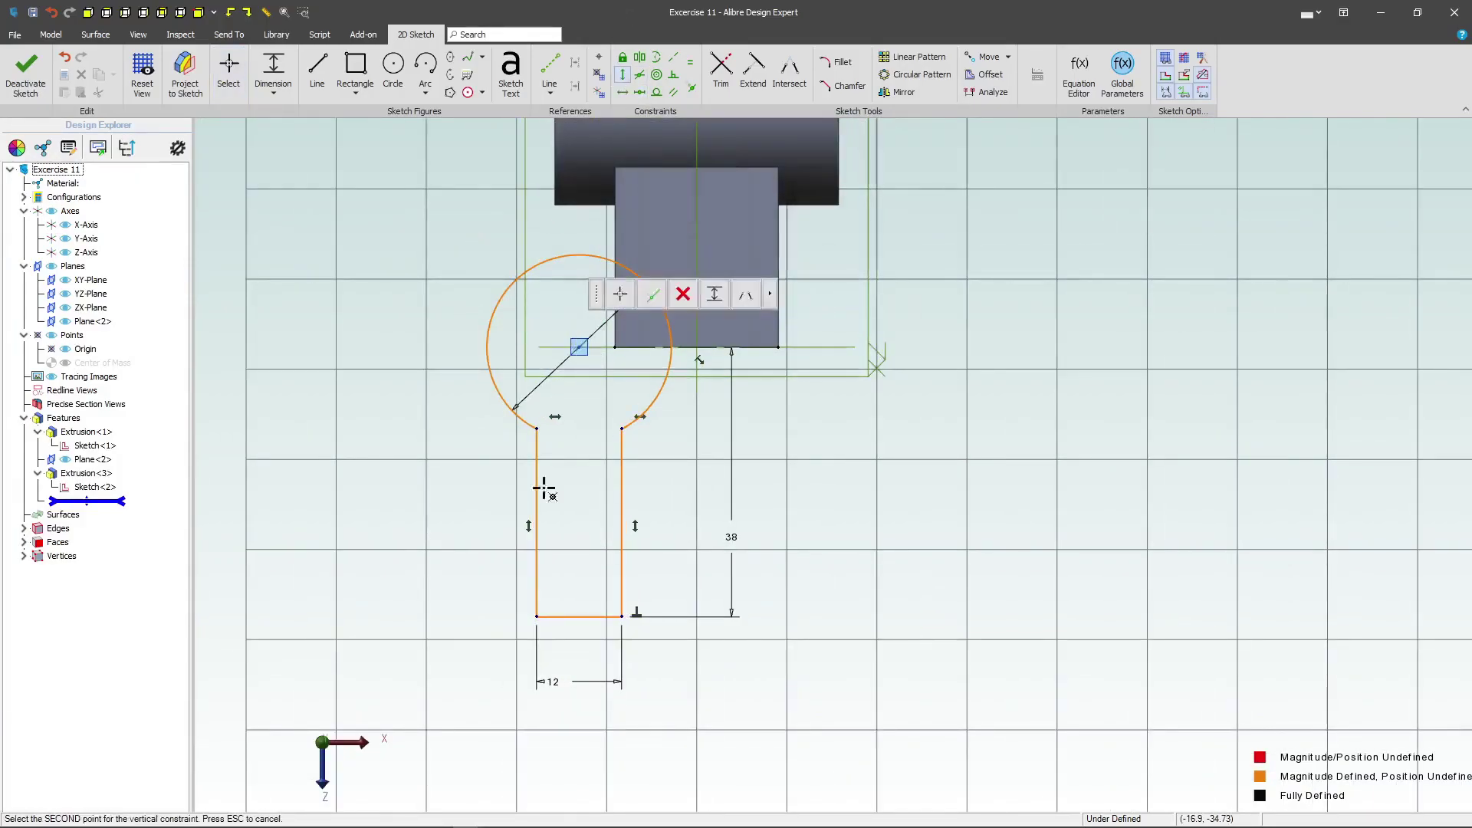
pyautogui.scroll(-2, 471, 659)
pyautogui.click(549, 438)
pyautogui.click(631, 261)
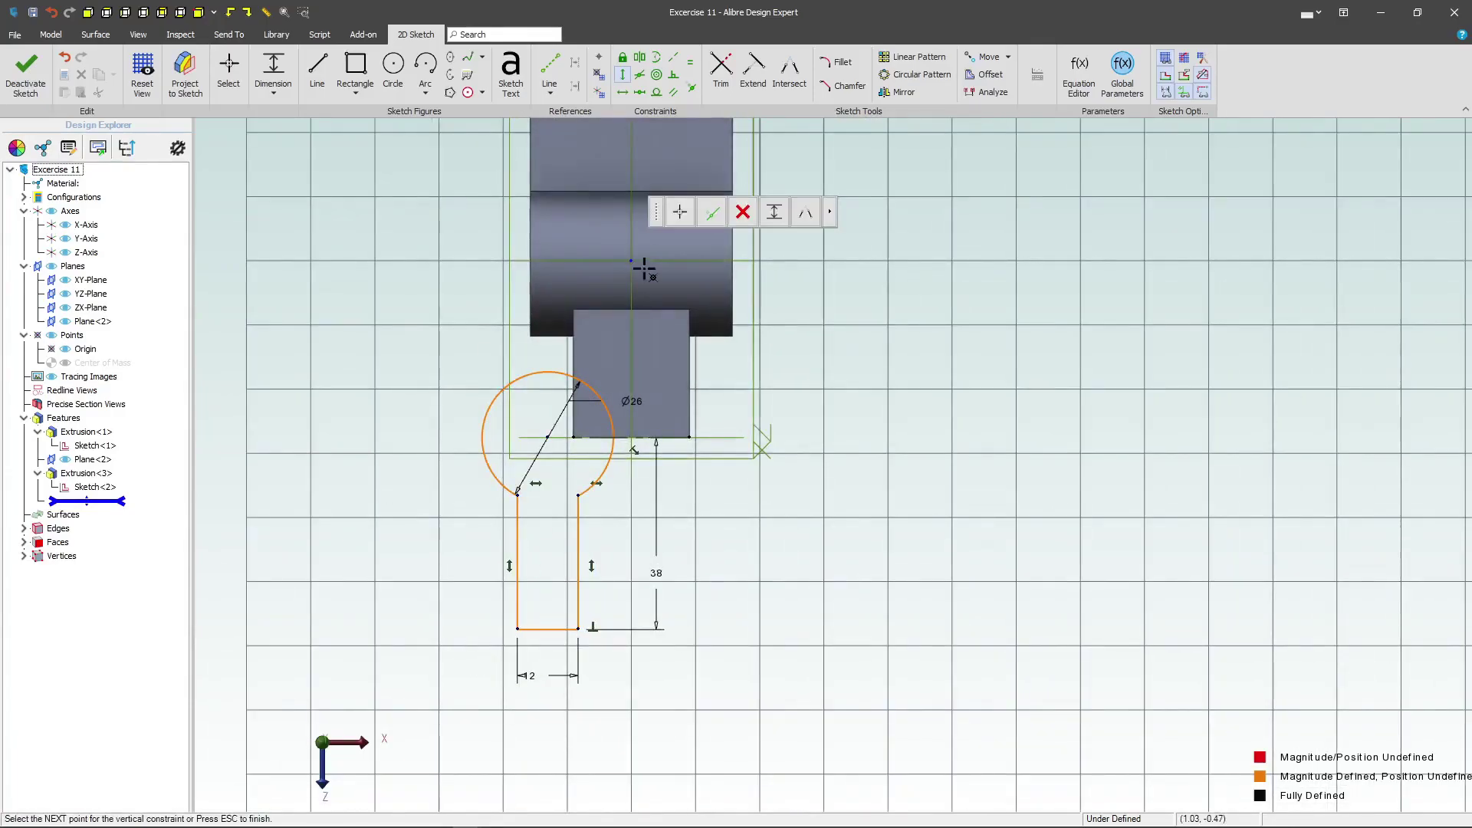
# - Extrude the keyhole sketch 40 mm Mid Plane as Extrusion<4>
pyautogui.click(23, 77)
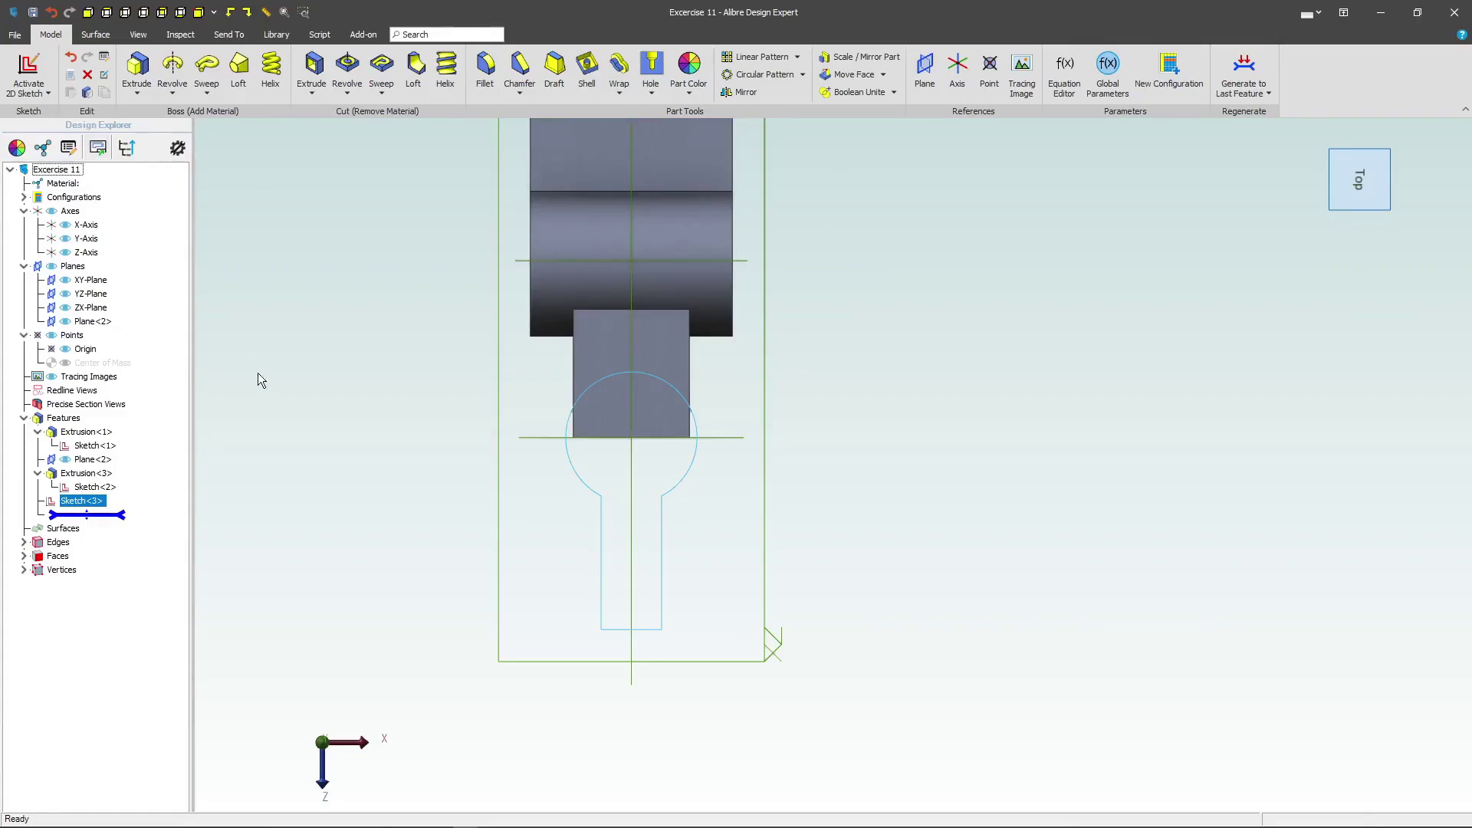
pyautogui.click(136, 67)
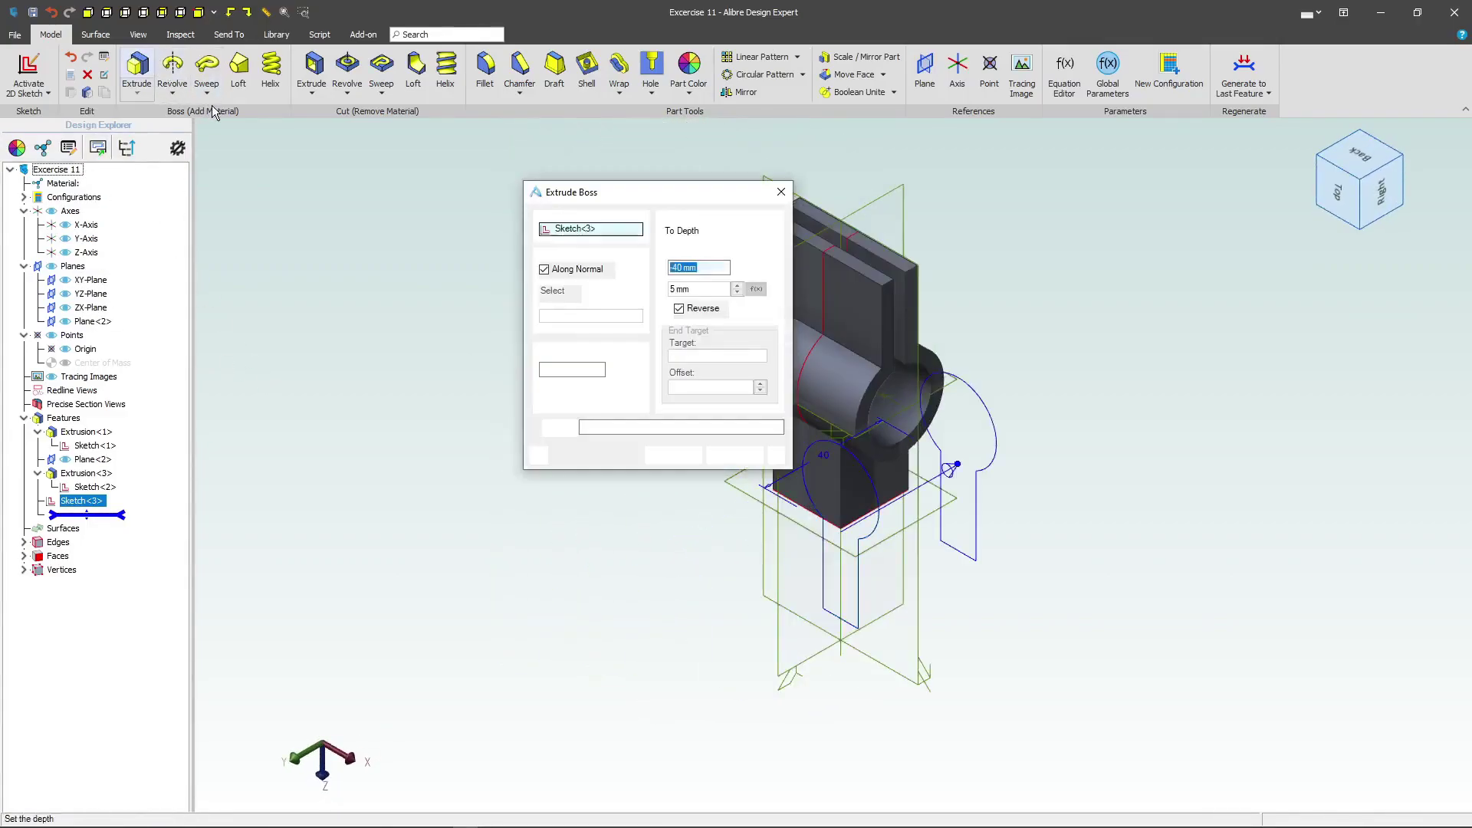
pyautogui.click(697, 230)
pyautogui.click(686, 257)
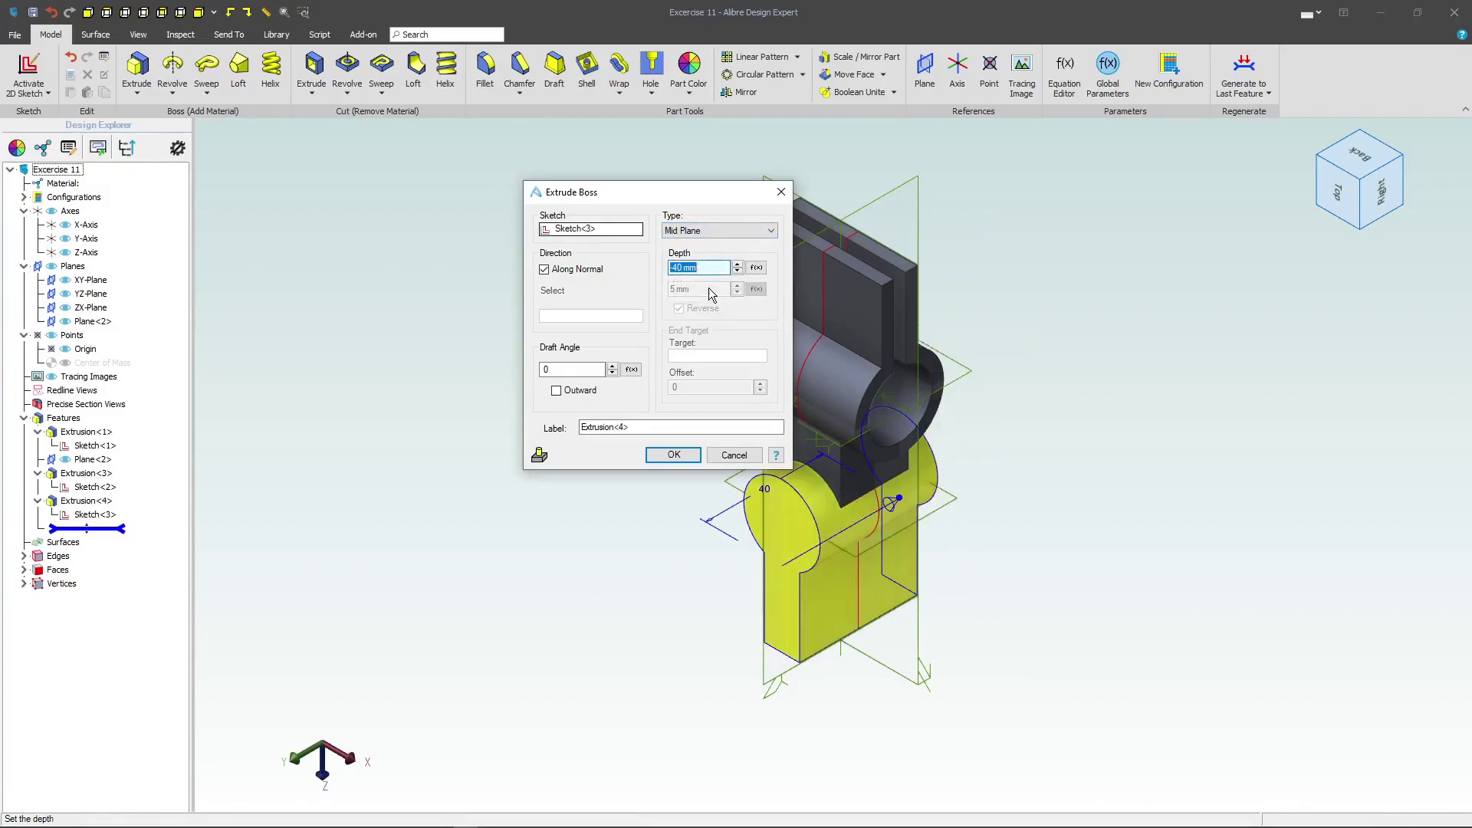
pyautogui.click(674, 455)
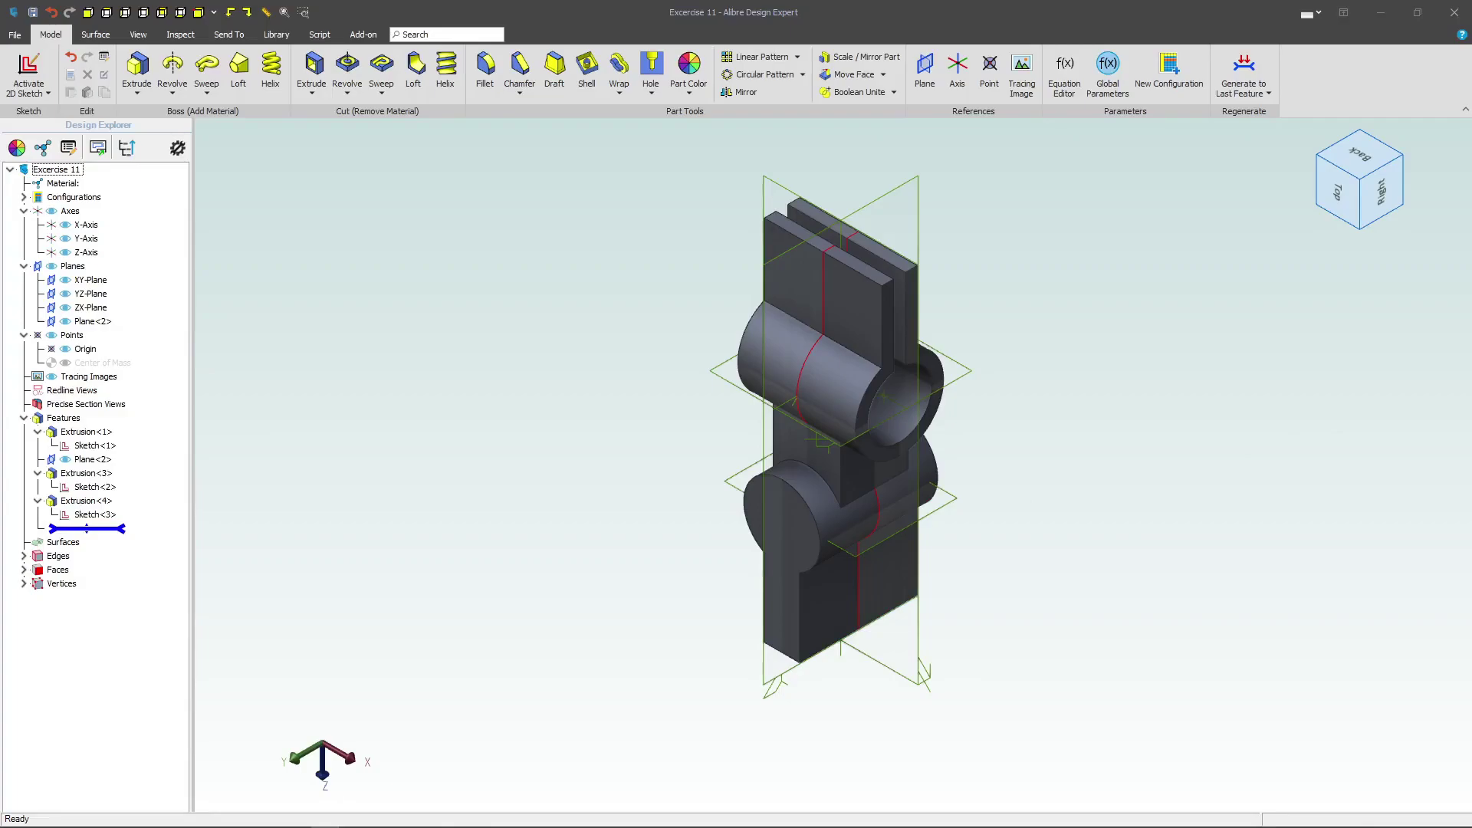
# - Set up a Distance-Distance chamfer of 12 mm by 12 mm on a plate's top corner edge
pyautogui.click(519, 63)
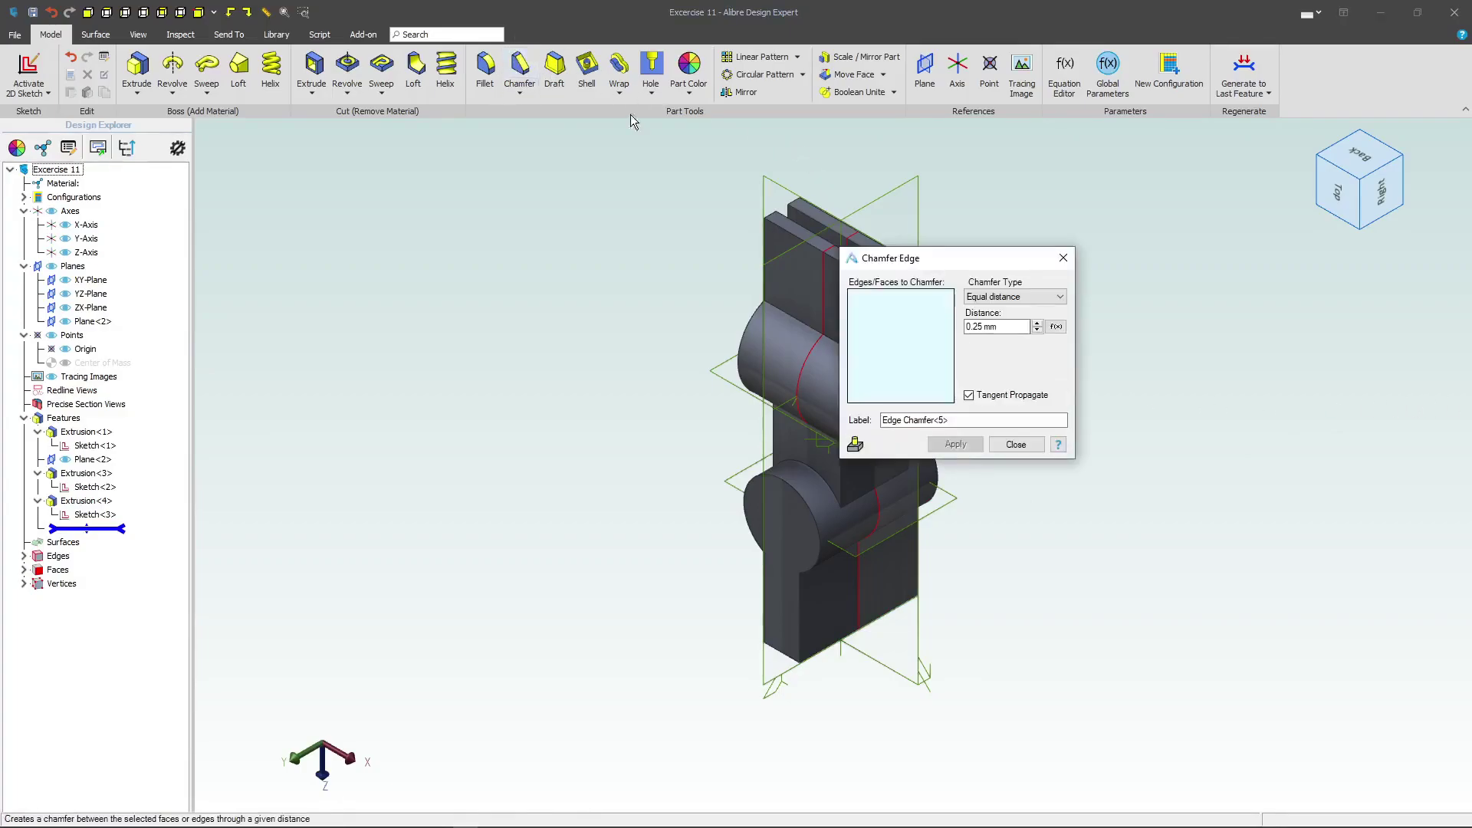
pyautogui.moveTo(967, 261); pyautogui.dragTo(1144, 237)
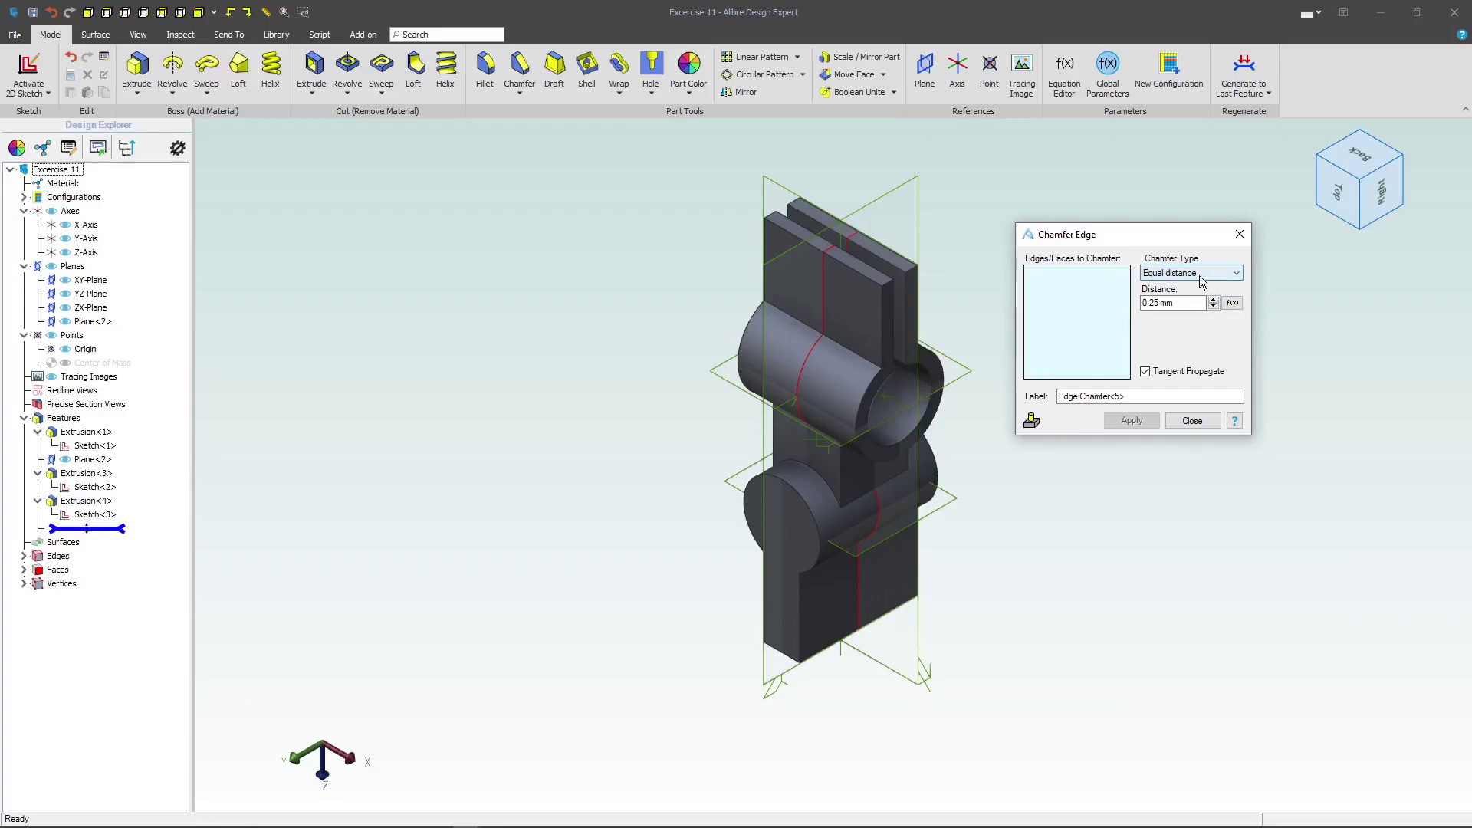
pyautogui.click(1204, 274)
pyautogui.click(1206, 288)
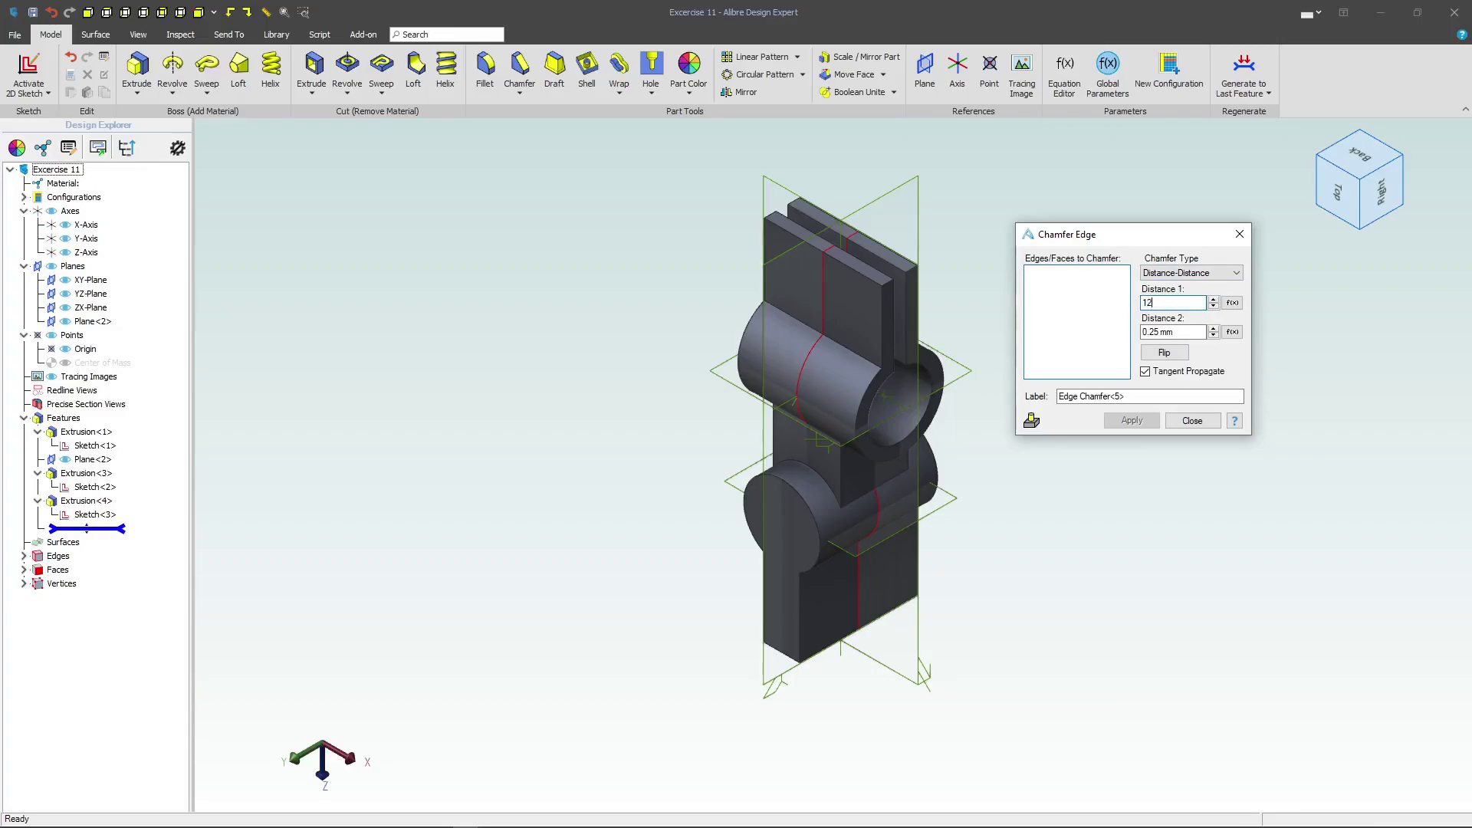
pyautogui.click(1045, 298)
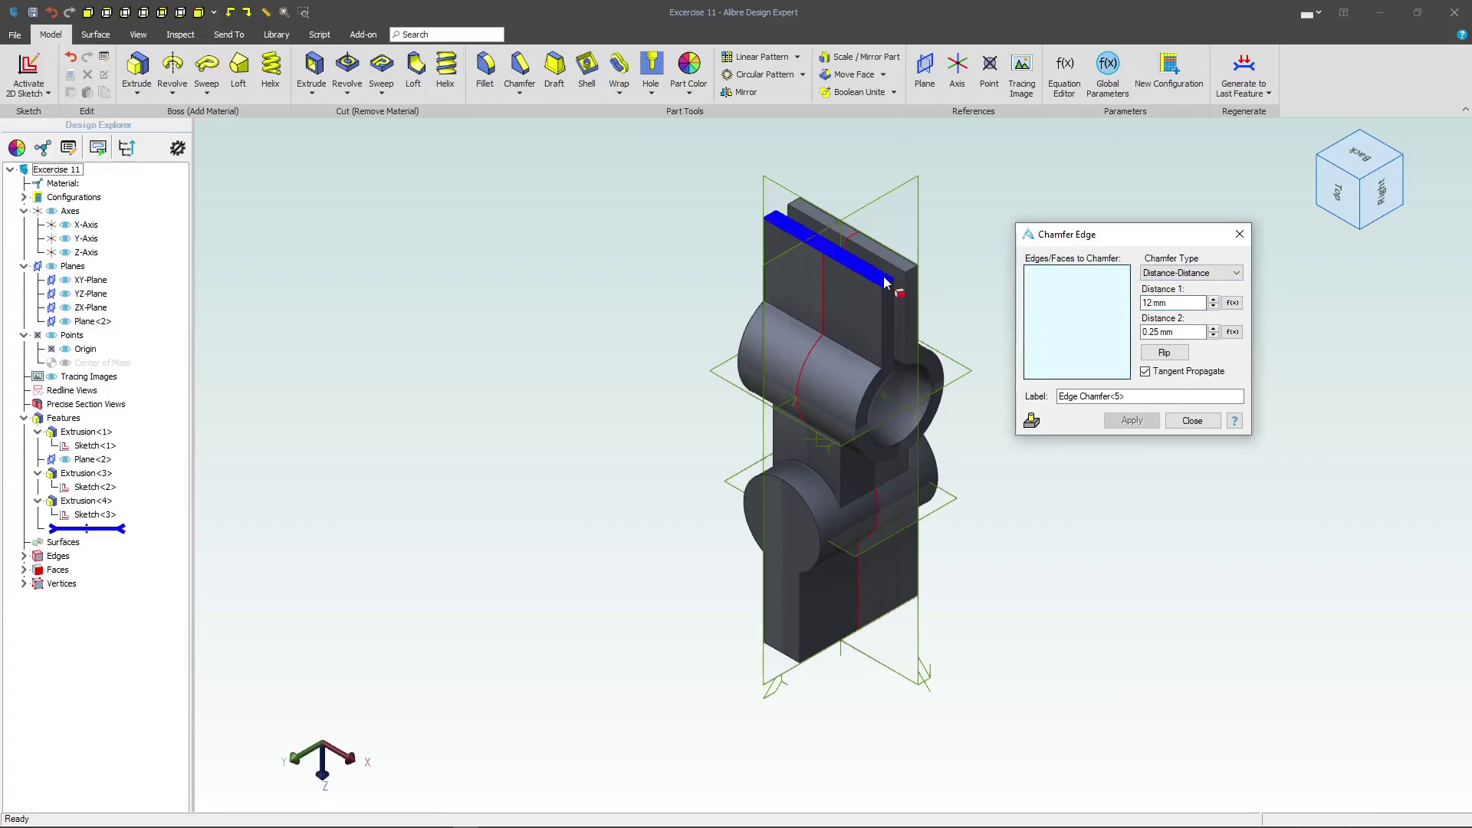
pyautogui.click(890, 281)
pyautogui.click(928, 296)
pyautogui.scroll(5, 847, 315)
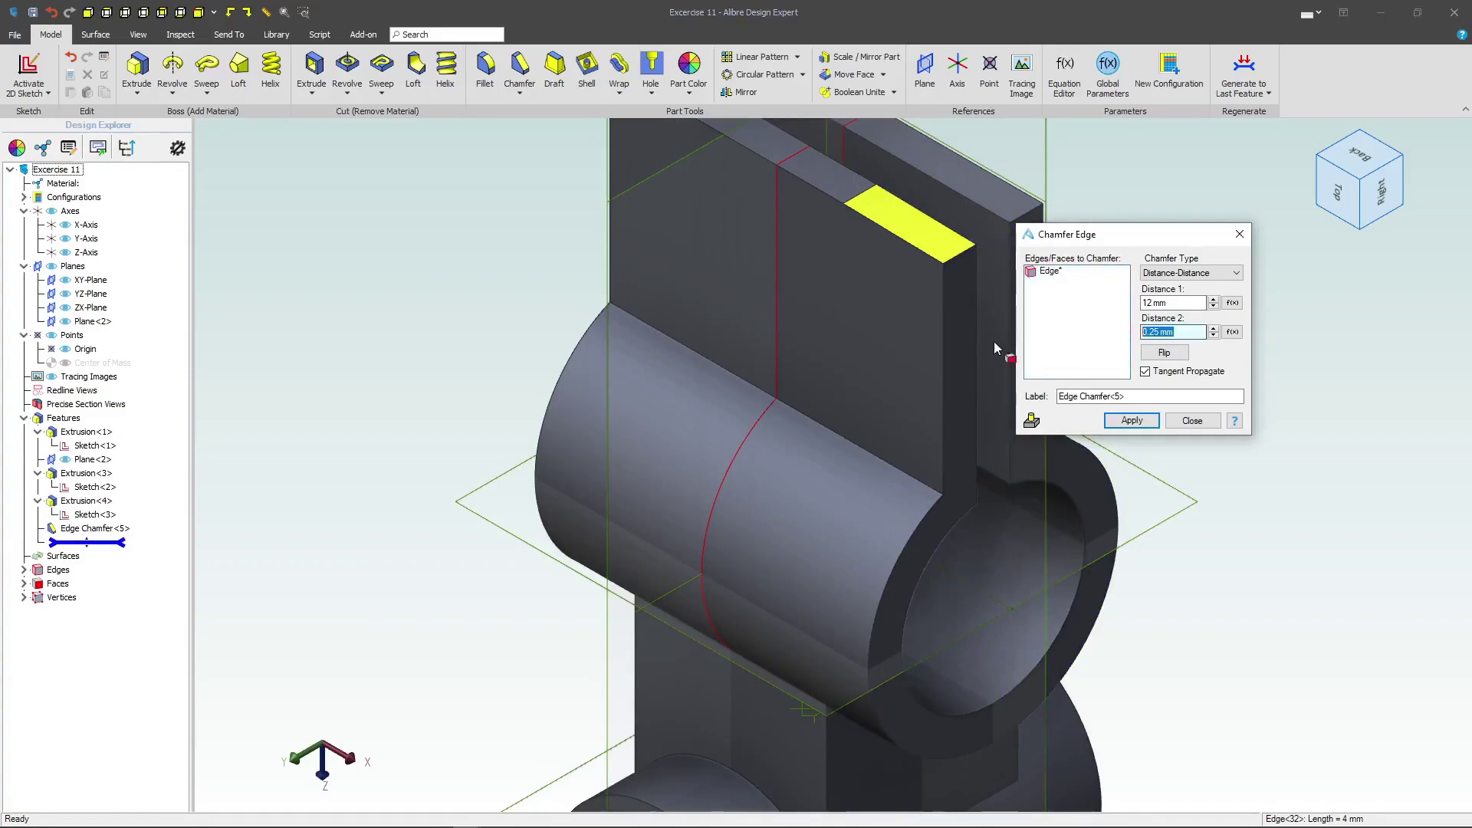
pyautogui.click(1183, 331)
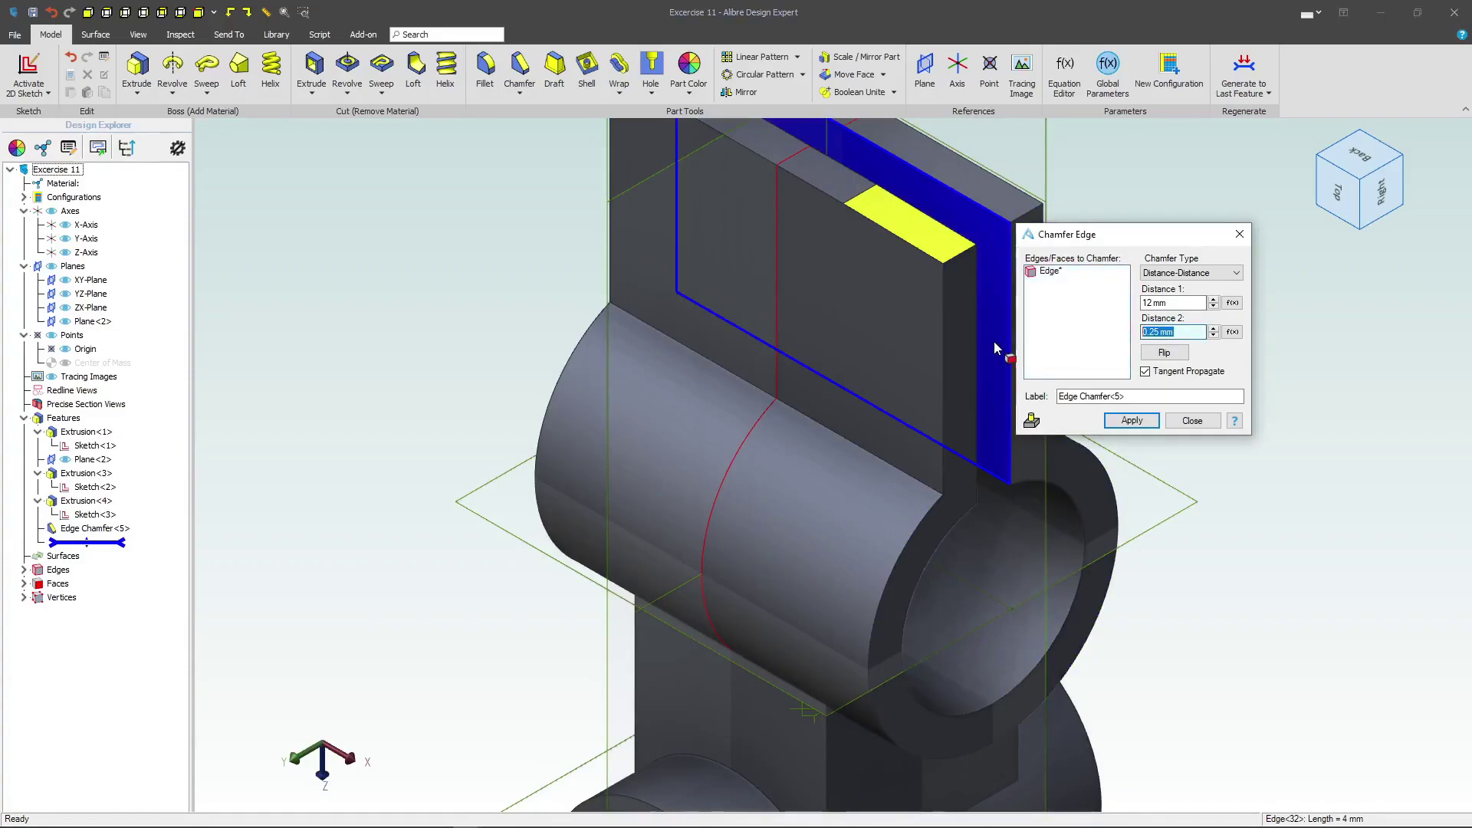
pyautogui.click(1073, 315)
pyautogui.scroll(-4, 755, 337)
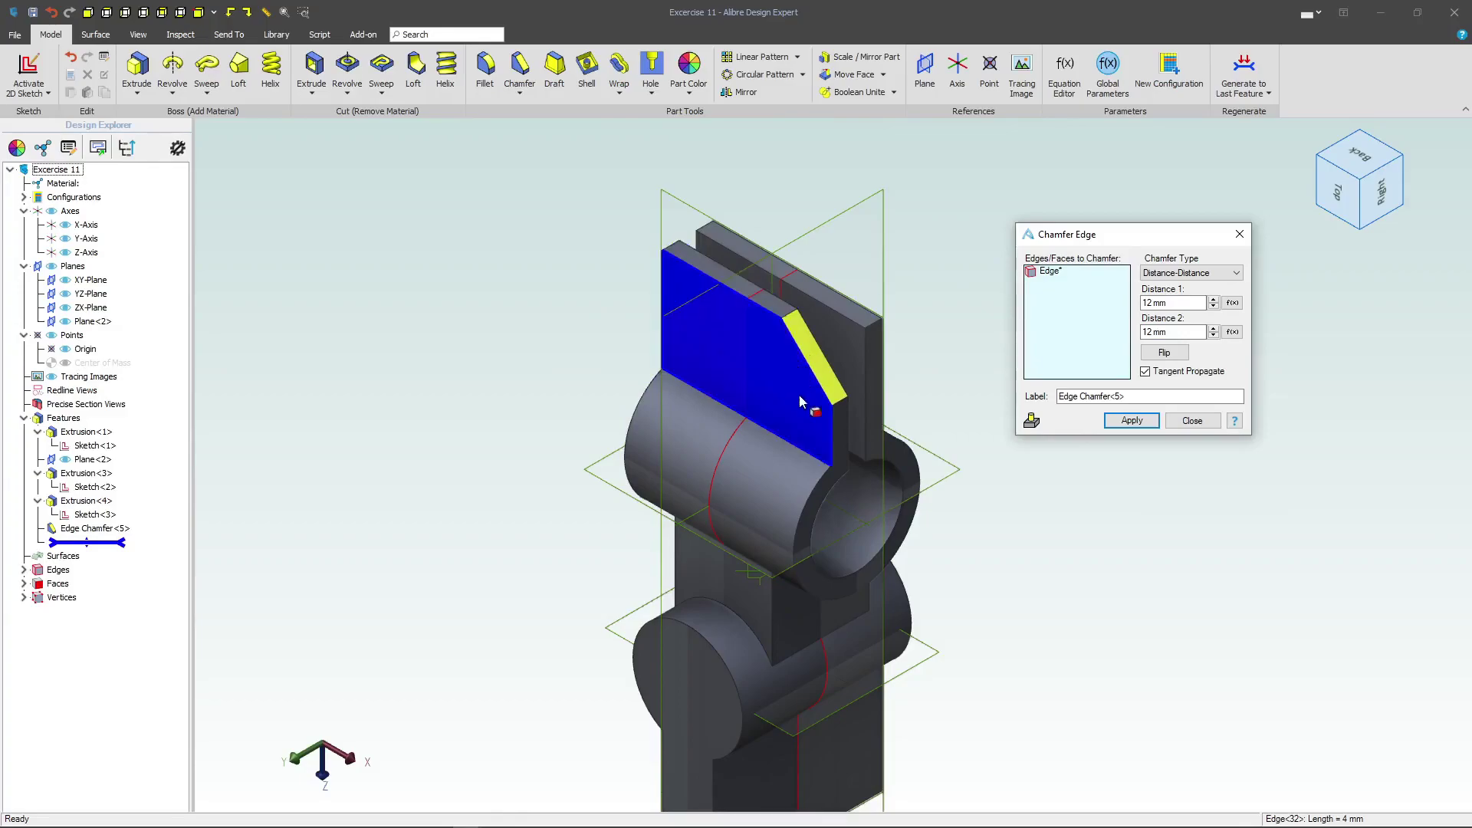
# - Add the other top corner edges and a lower-tab corner edge, then apply the chamfer
pyautogui.click(874, 330)
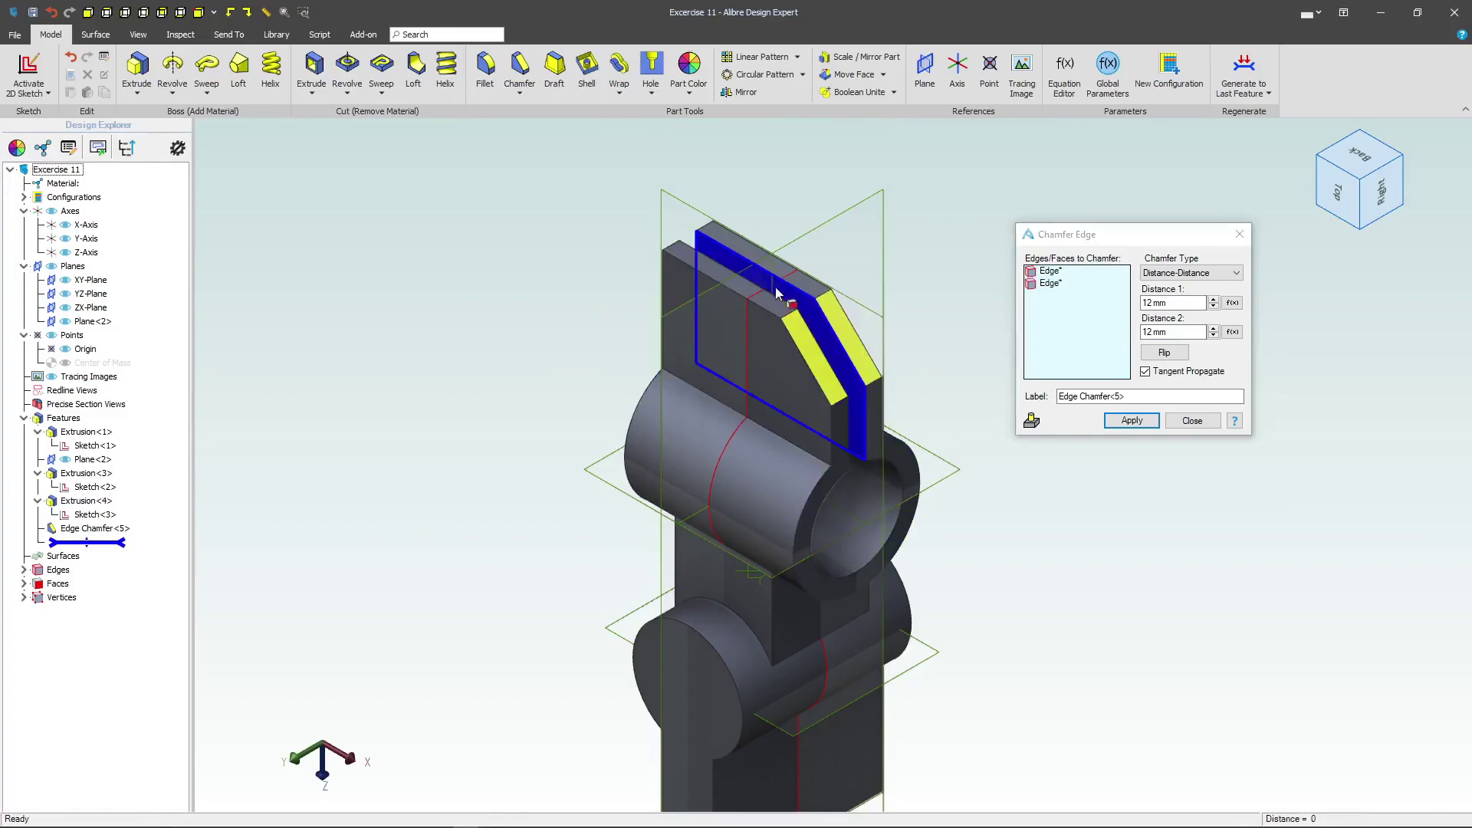
pyautogui.click(675, 251)
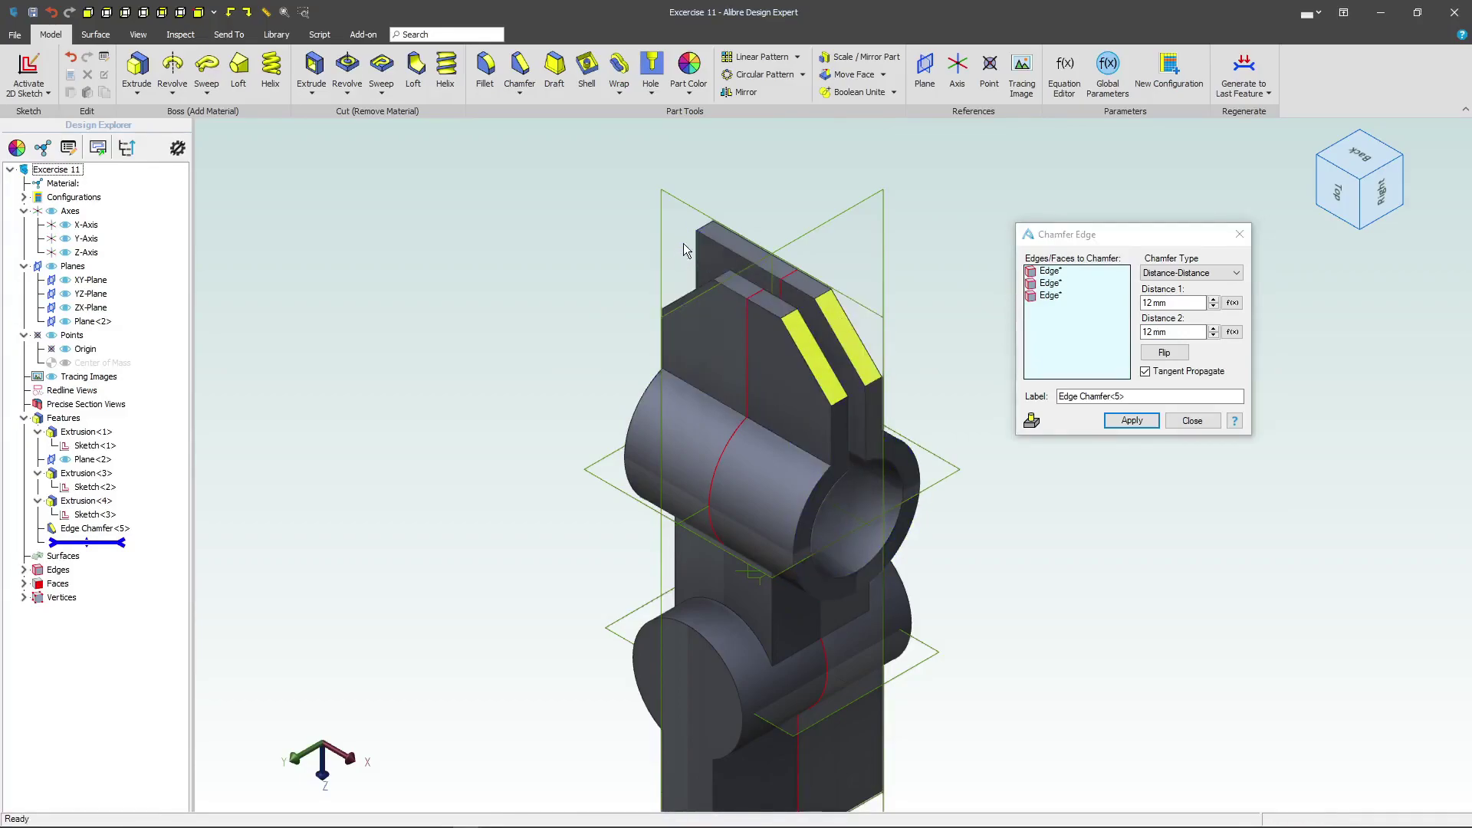
pyautogui.click(702, 230)
pyautogui.scroll(-2, 624, 256)
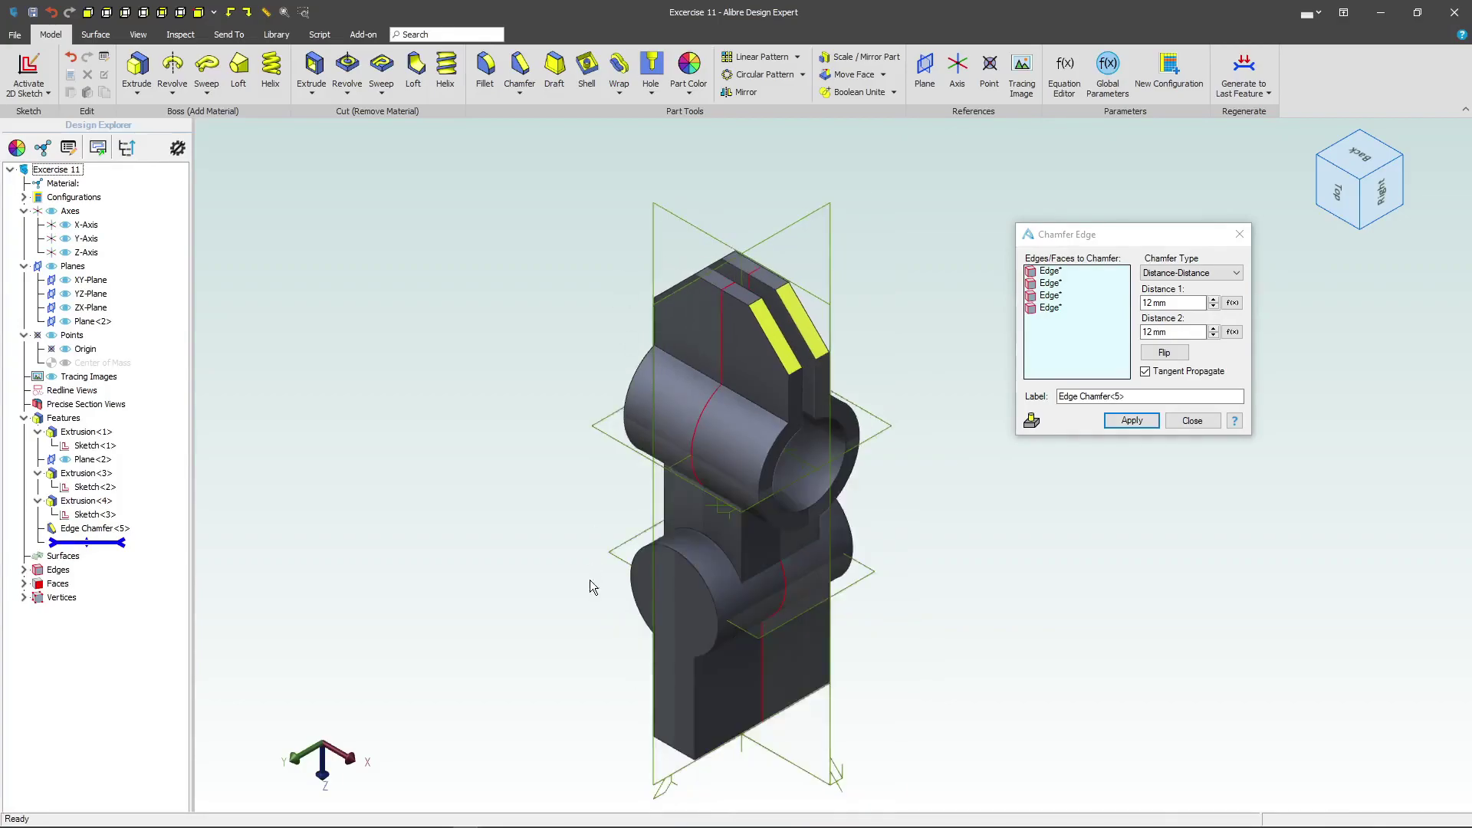
pyautogui.moveTo(659, 805); pyautogui.dragTo(670, 527, button='middle')
pyautogui.click(674, 518)
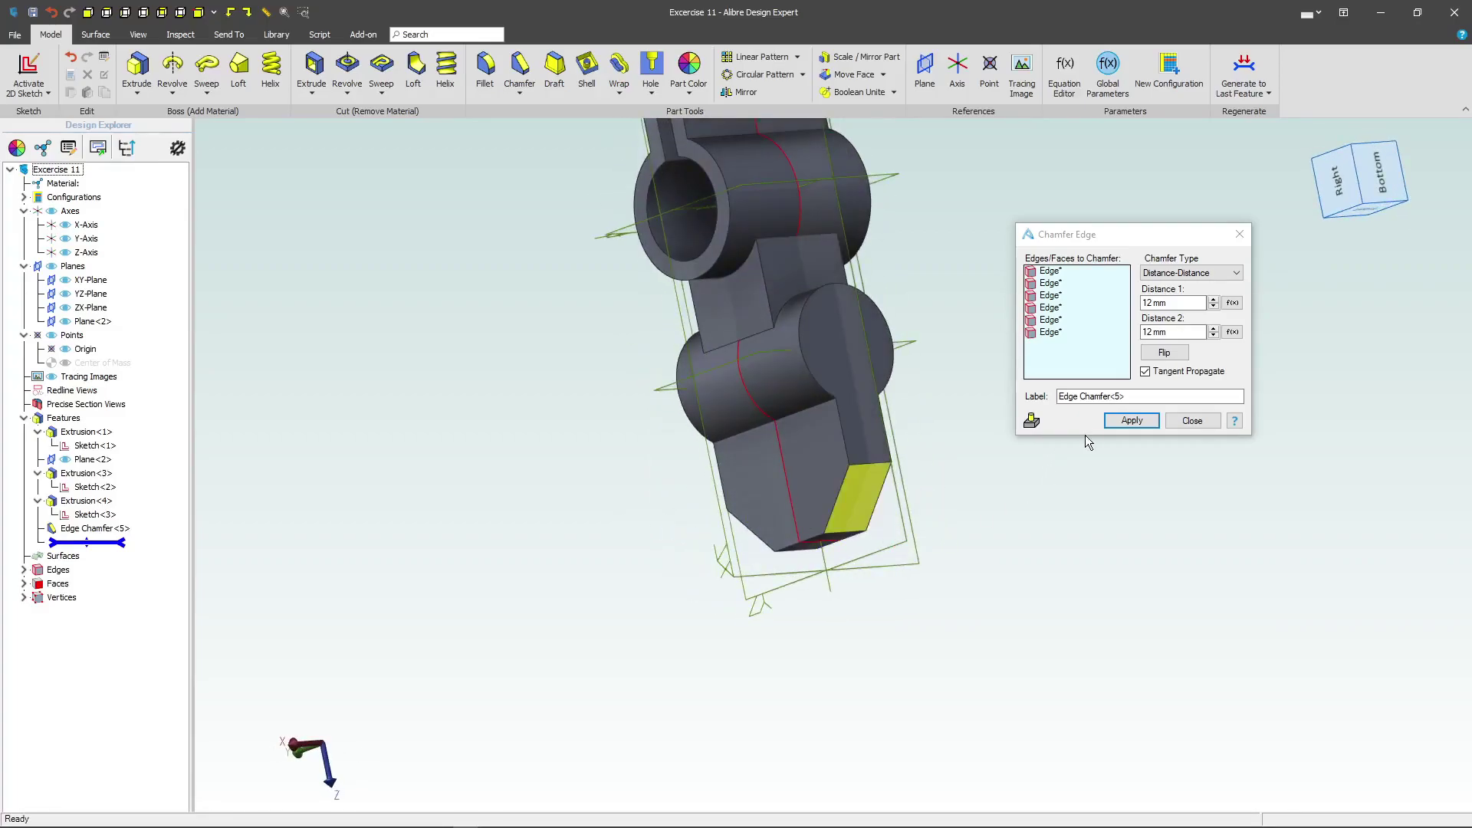
pyautogui.click(1131, 420)
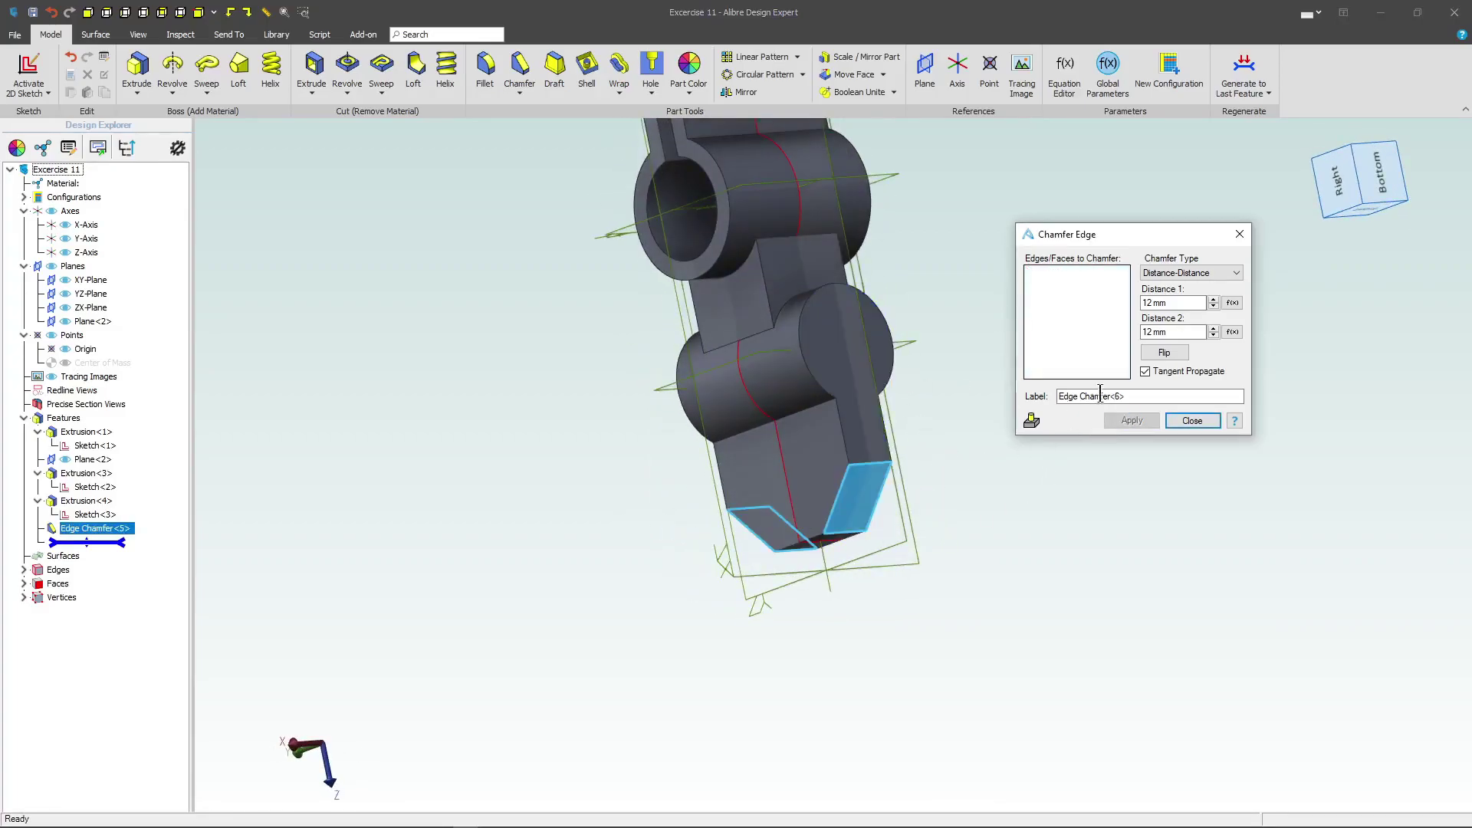
pyautogui.click(1193, 420)
pyautogui.click(820, 371)
# - Sketch on the boss face a circle concentric with the boss
pyautogui.click(29, 69)
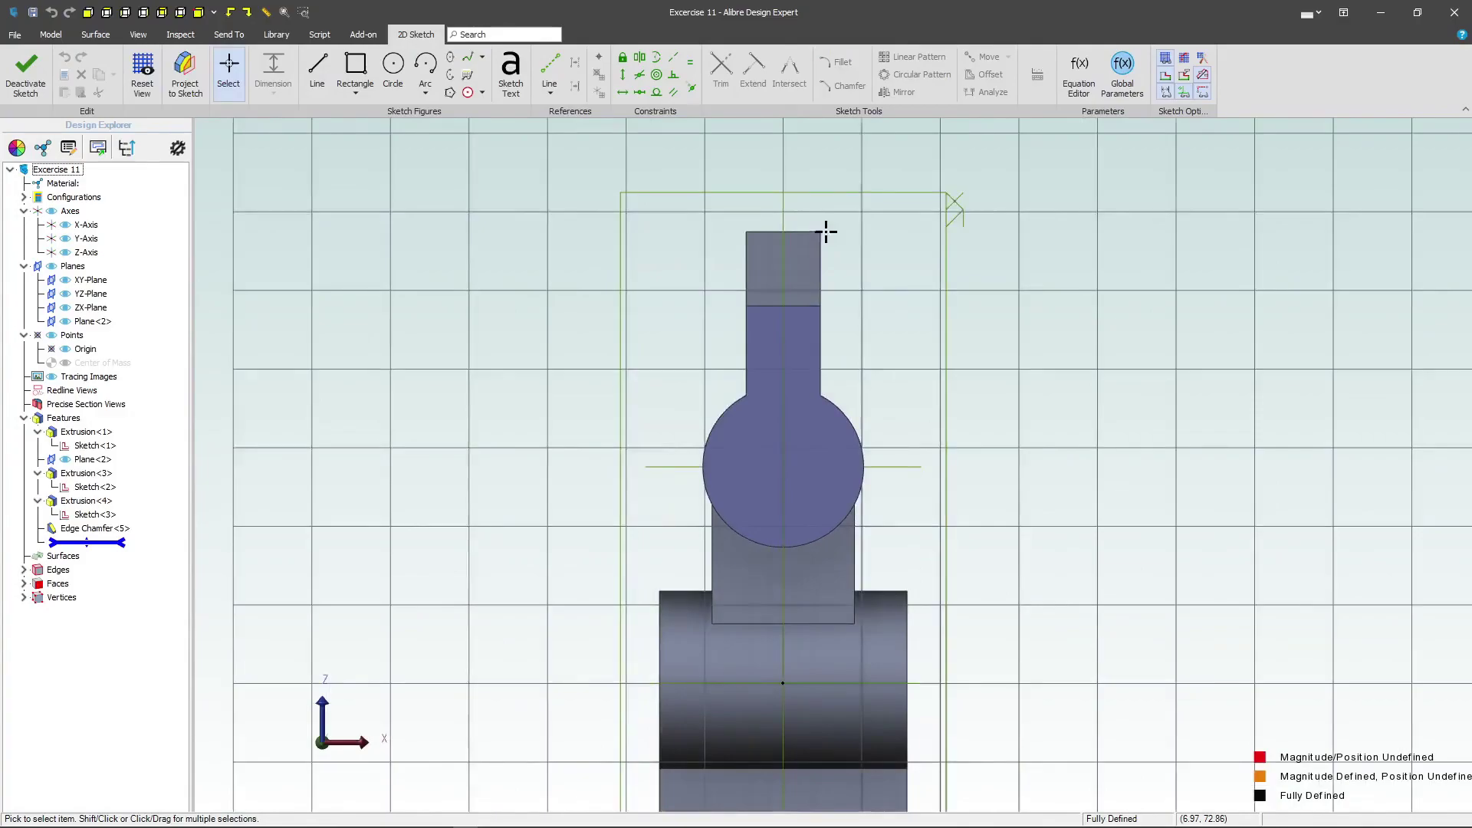
pyautogui.click(395, 71)
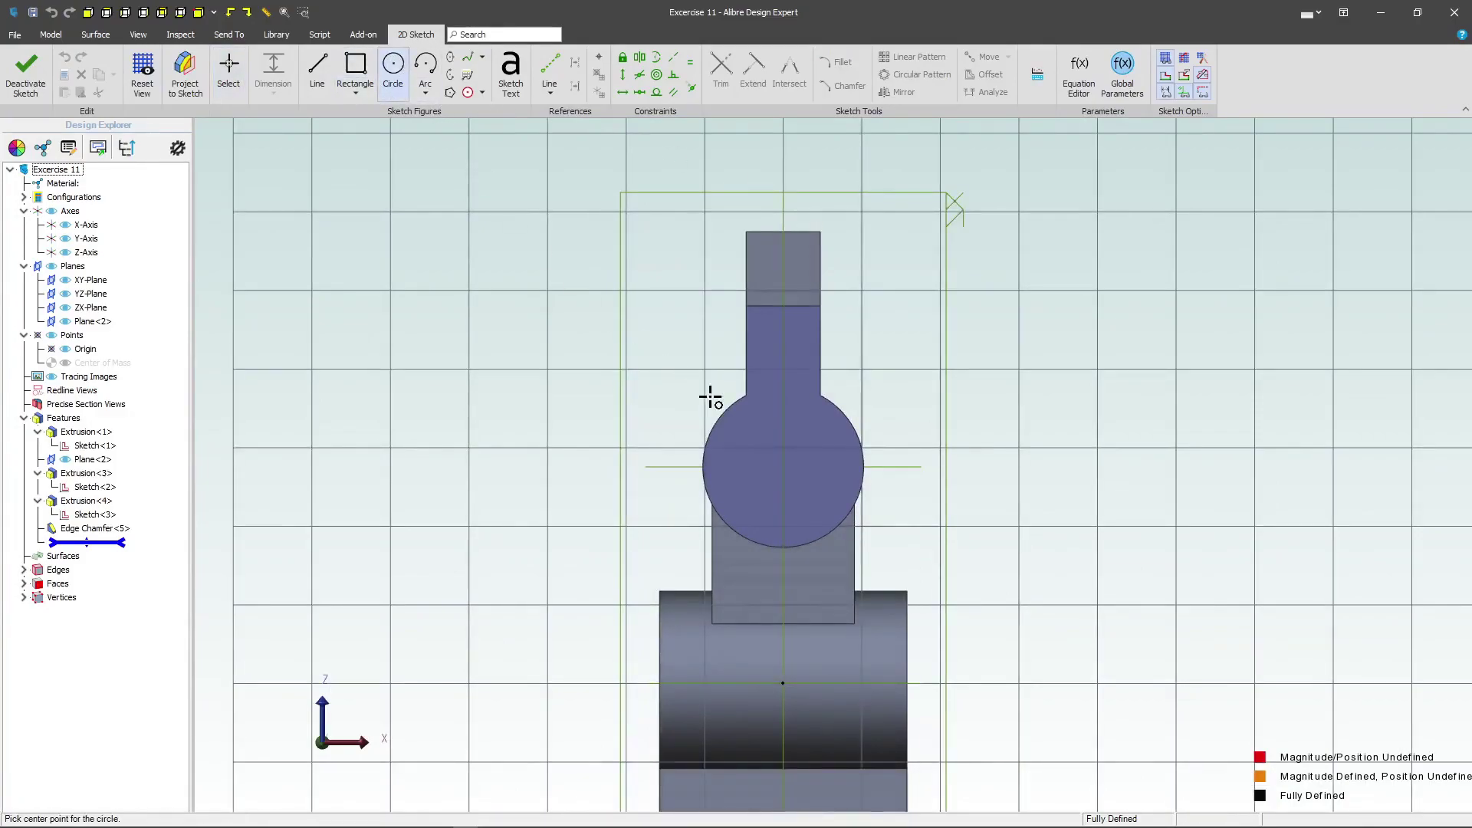
pyautogui.click(749, 441)
pyautogui.click(782, 424)
pyautogui.click(656, 74)
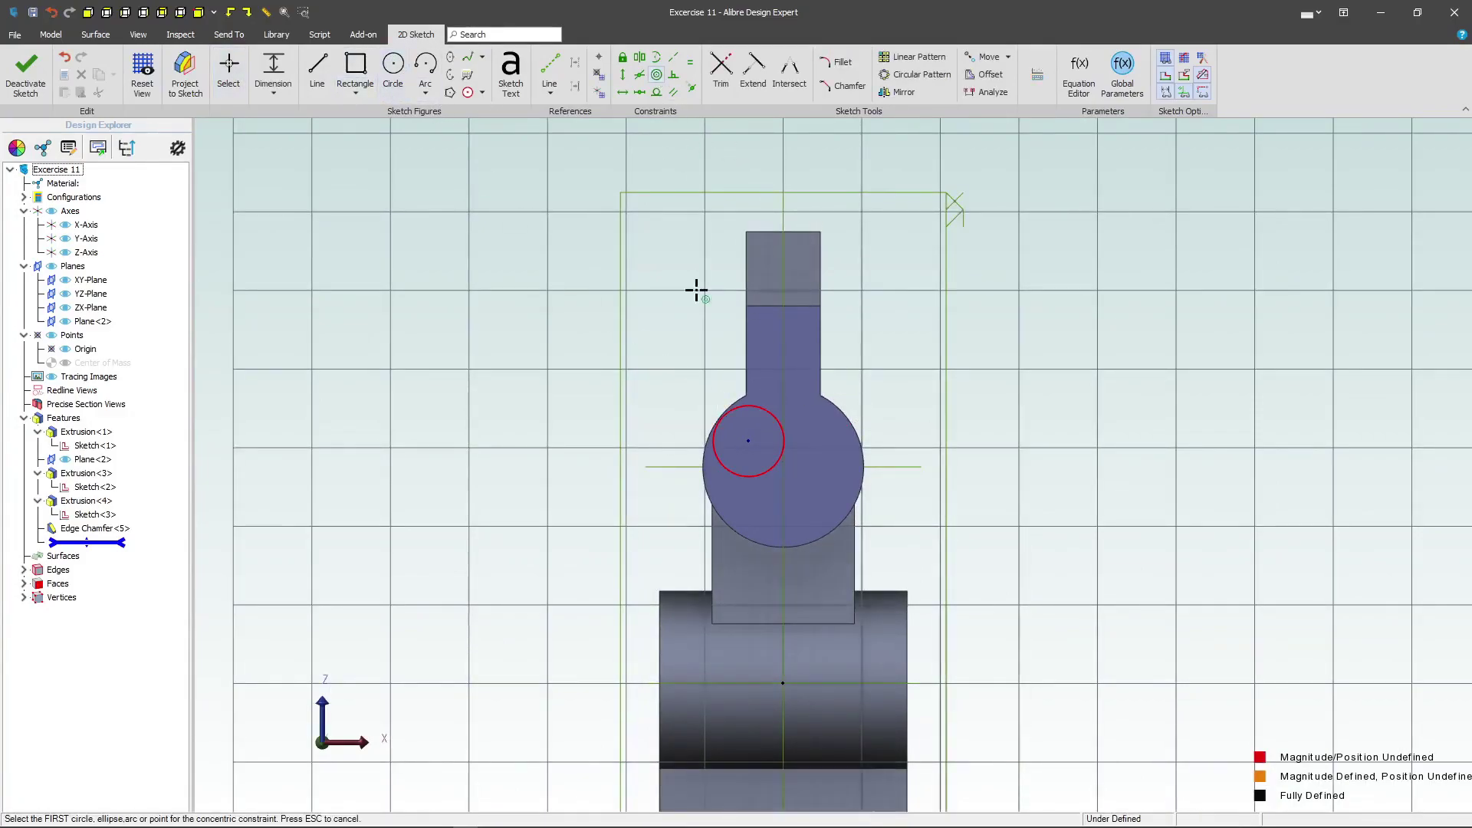
pyautogui.click(731, 462)
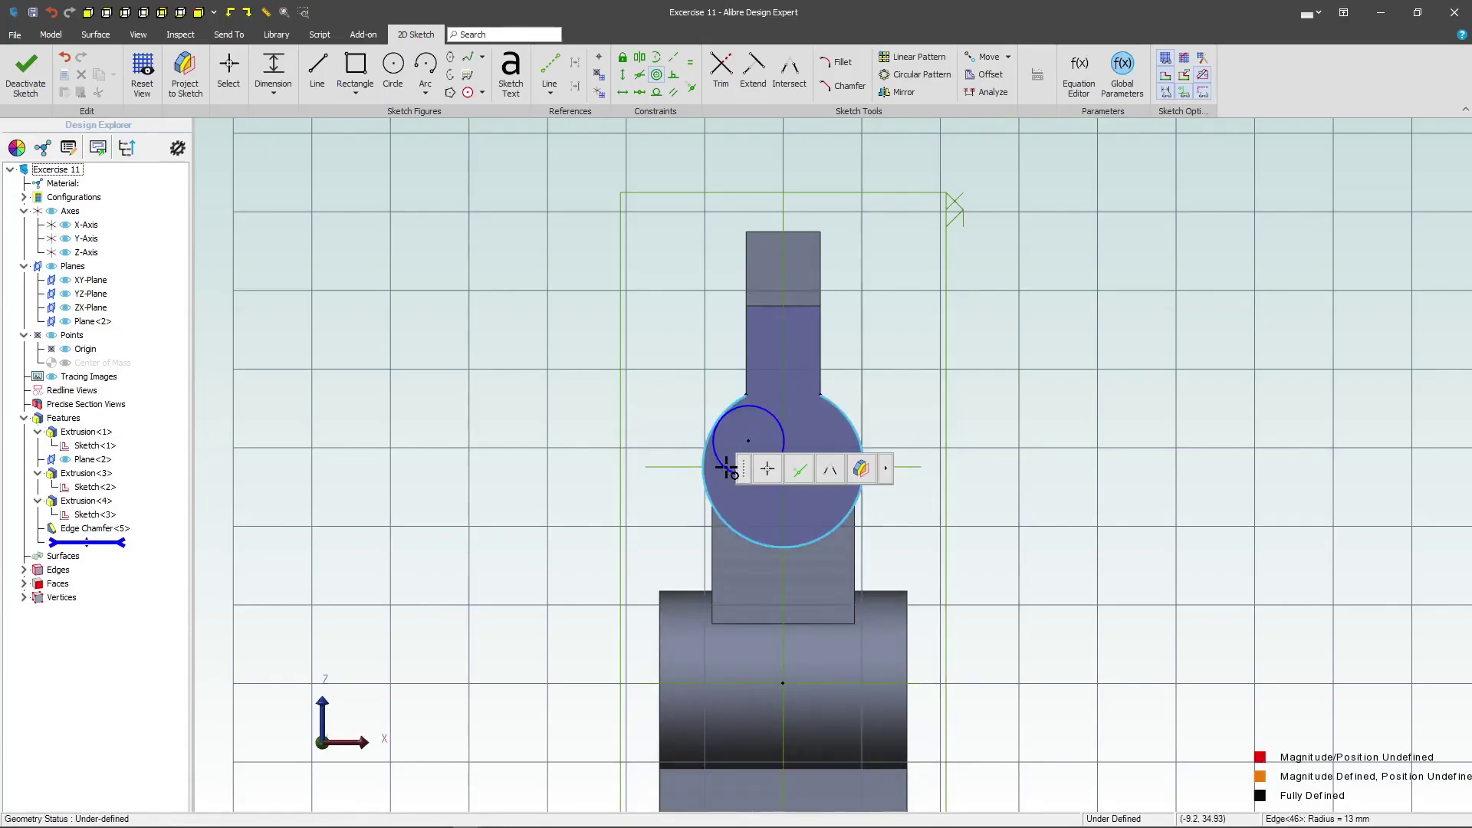
pyautogui.click(725, 467)
# - Draw a narrow three-line slot rising upward from the circle
pyautogui.press('l')
pyautogui.click(772, 434)
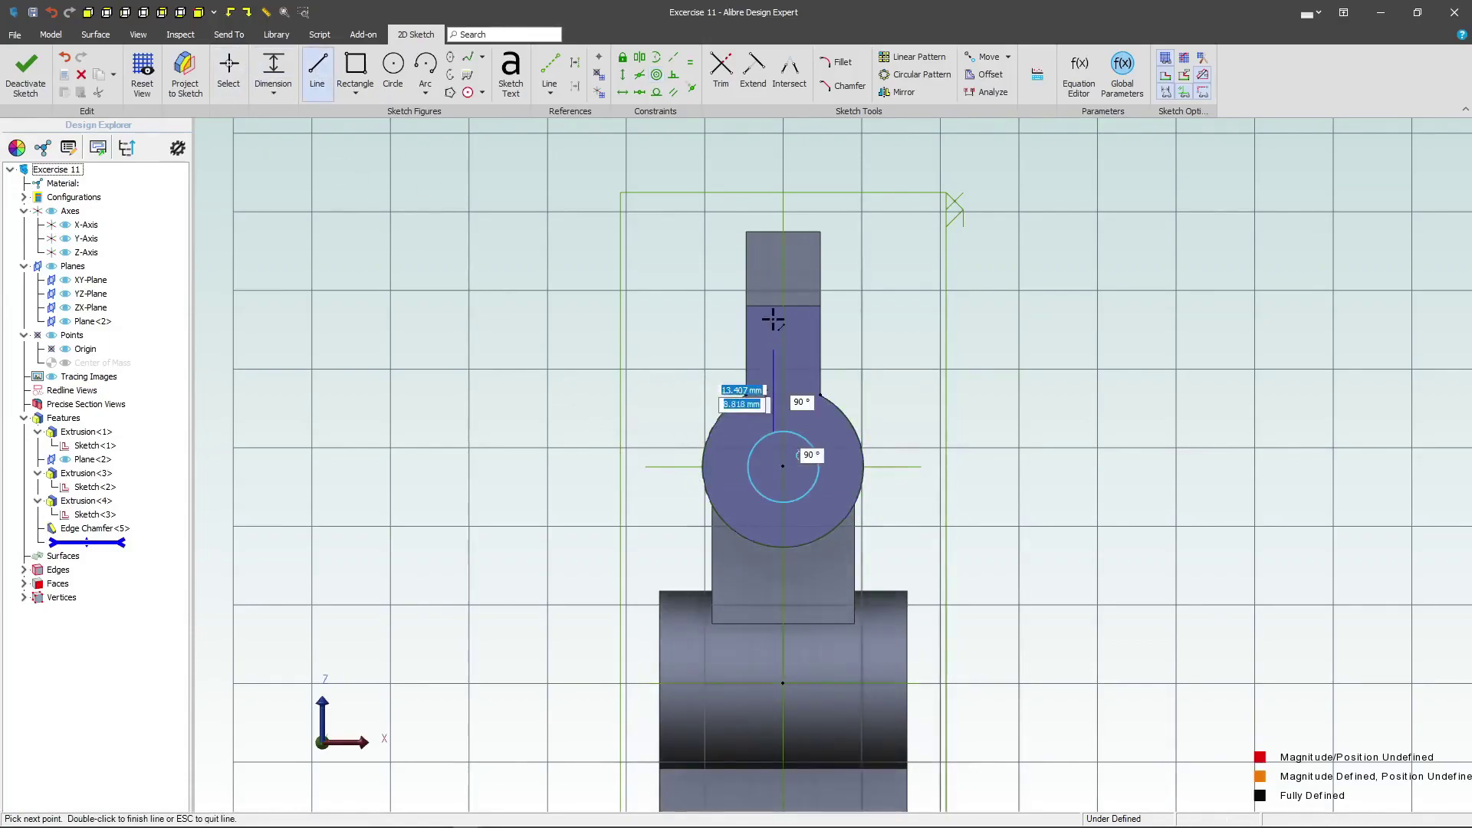
pyautogui.click(772, 207)
pyautogui.click(799, 207)
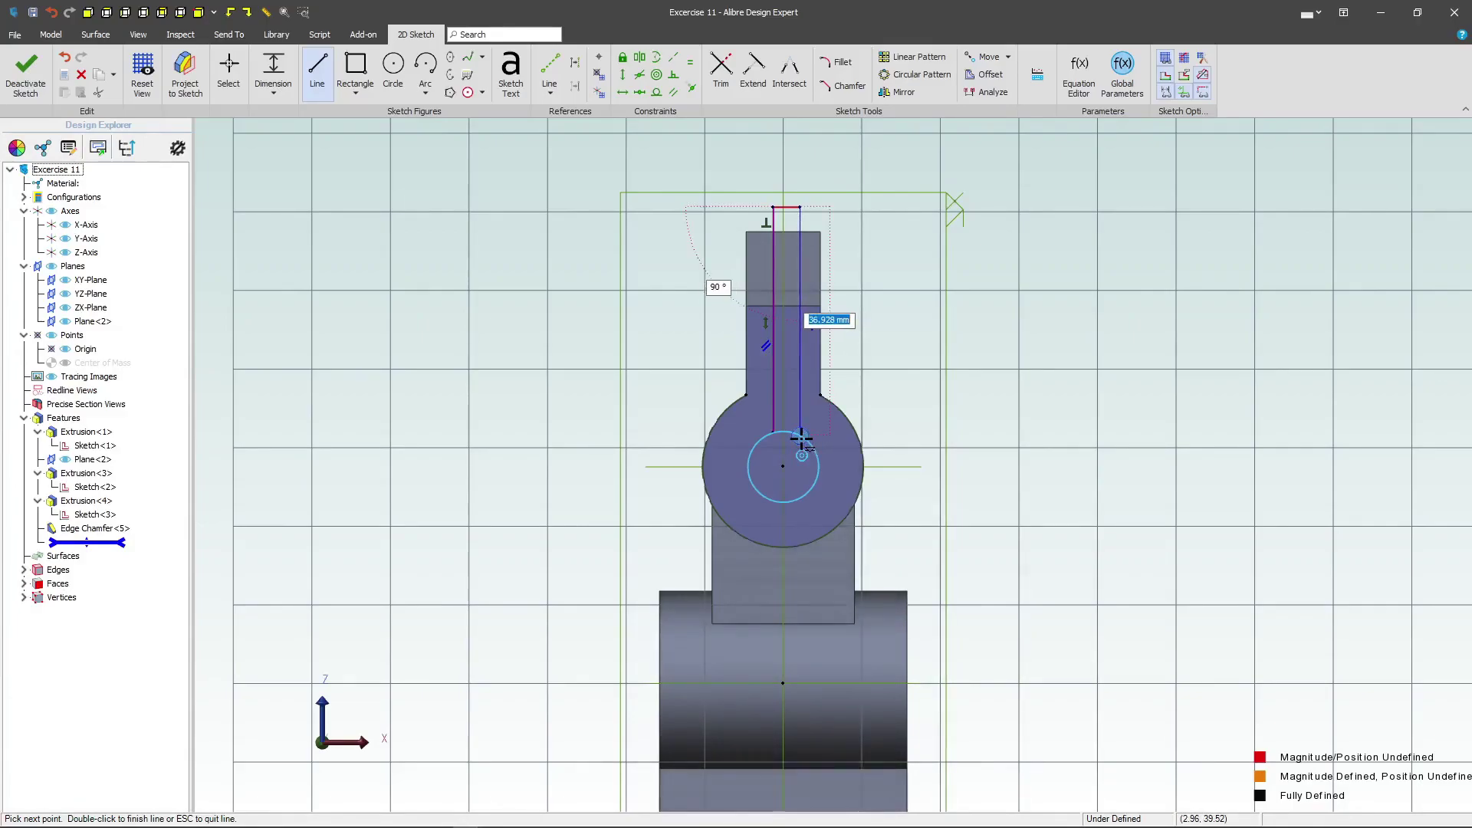
pyautogui.doubleClick(800, 437)
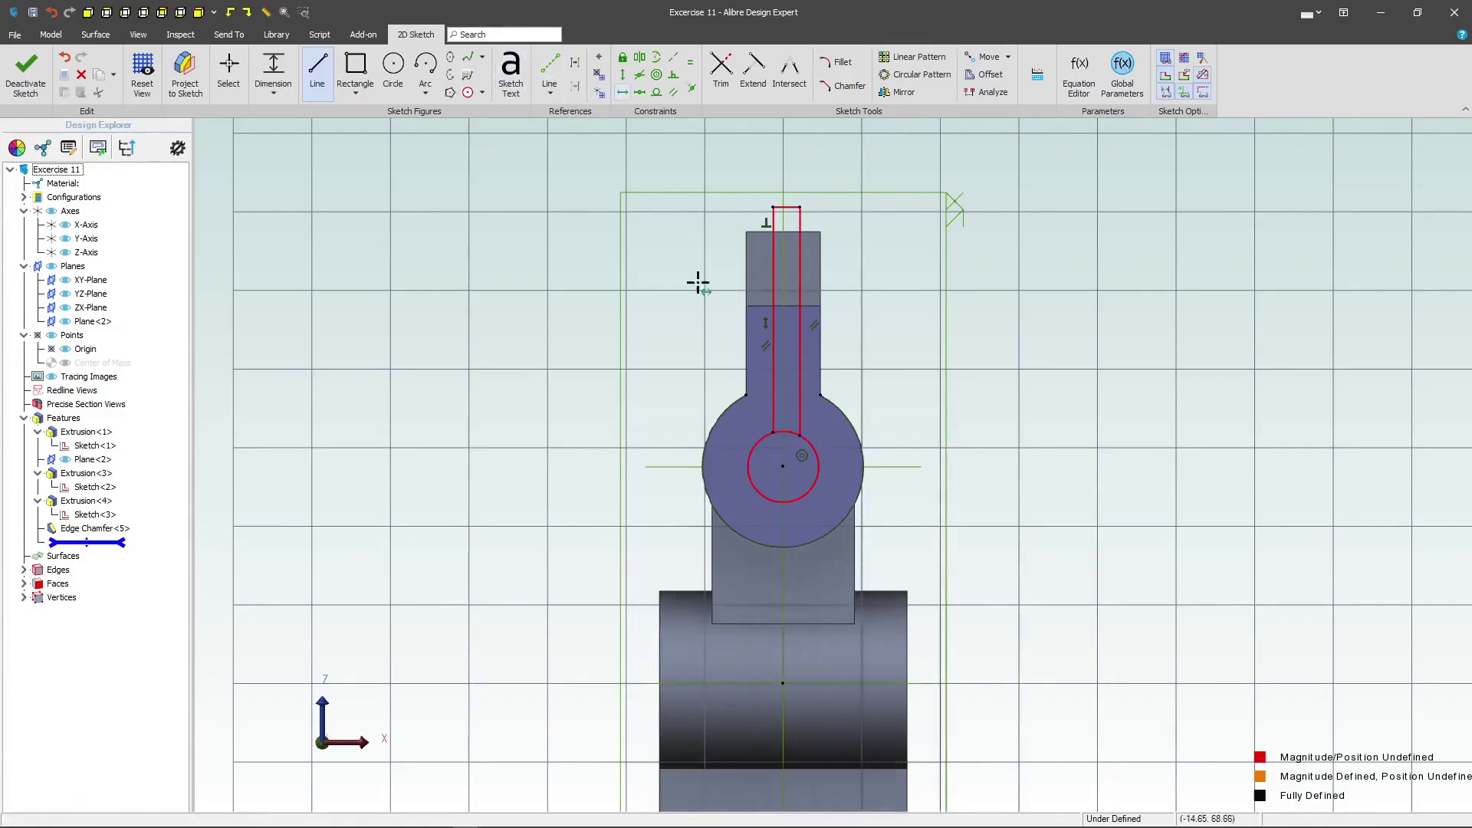
pyautogui.press('Escape')
pyautogui.click(800, 436)
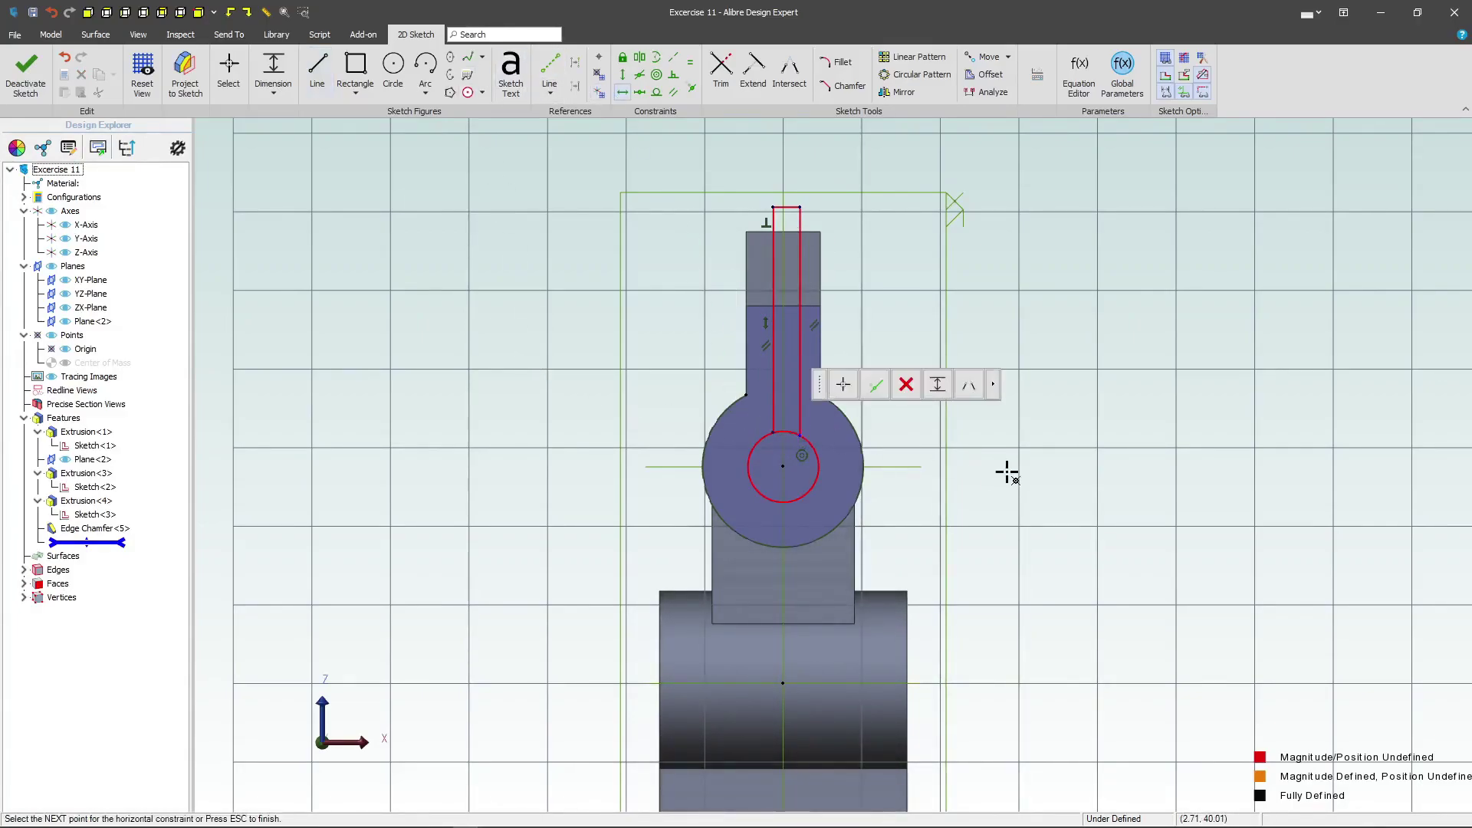
# - Dimension the bore circle to an 18 mm diameter
pyautogui.click(284, 71)
pyautogui.click(802, 423)
pyautogui.click(816, 460)
pyautogui.click(1306, 300)
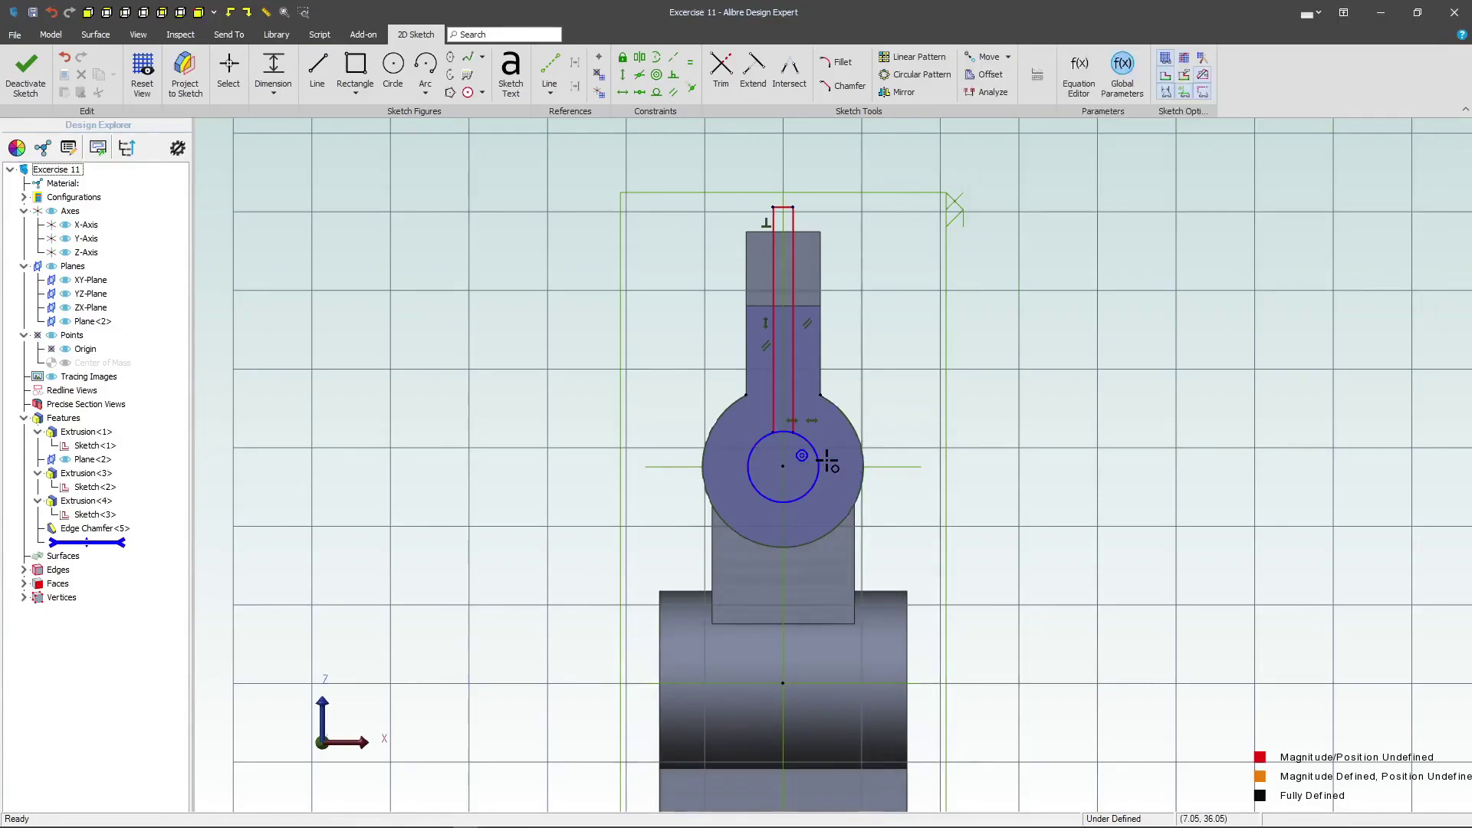
pyautogui.click(902, 395)
pyautogui.write('18')
pyautogui.press('Return')
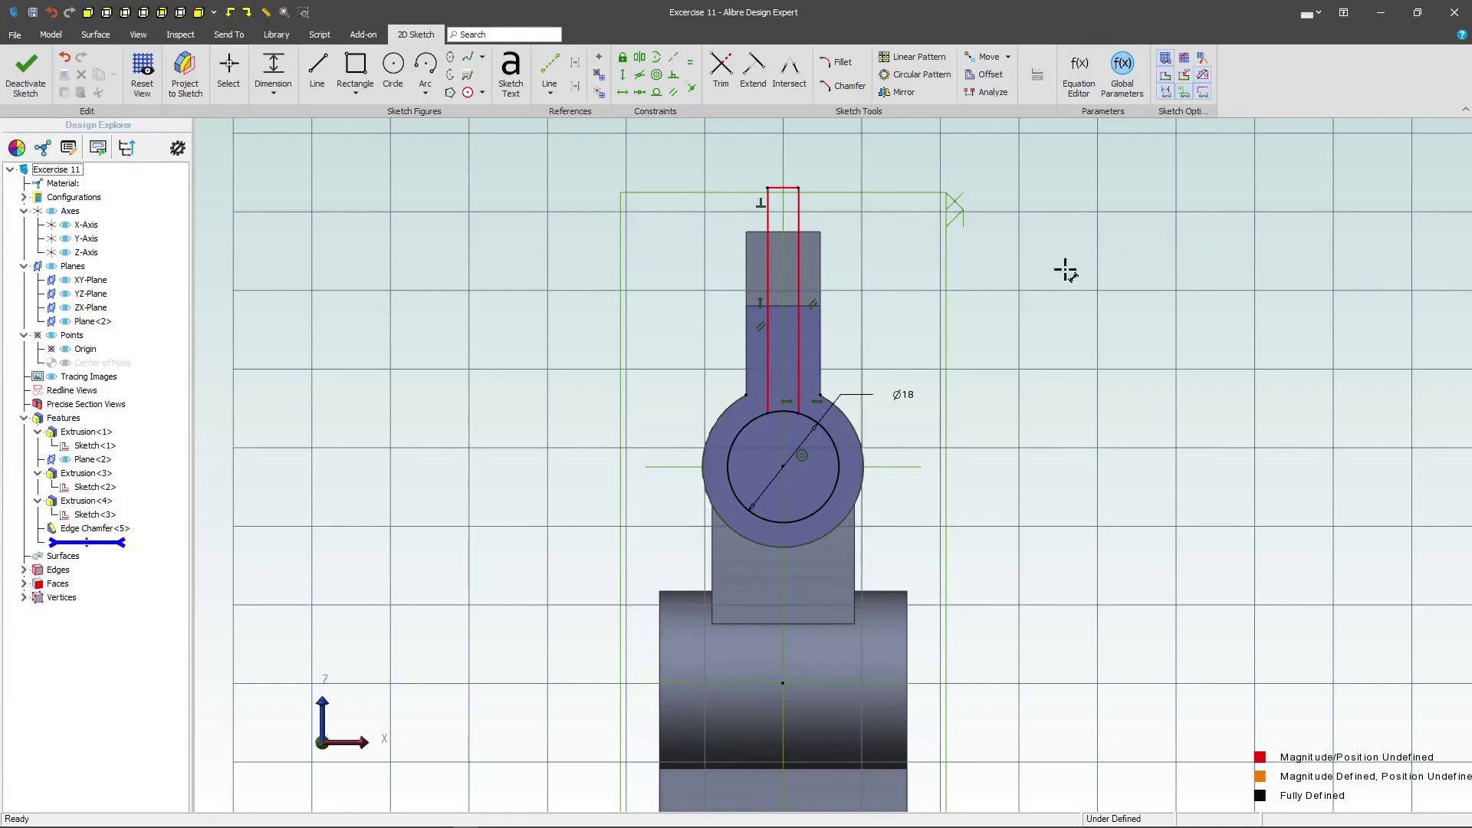
# - Dimension the slot 4 wide and 35 long, then trim the circle arc between its lines
pyautogui.click(821, 349)
pyautogui.click(799, 345)
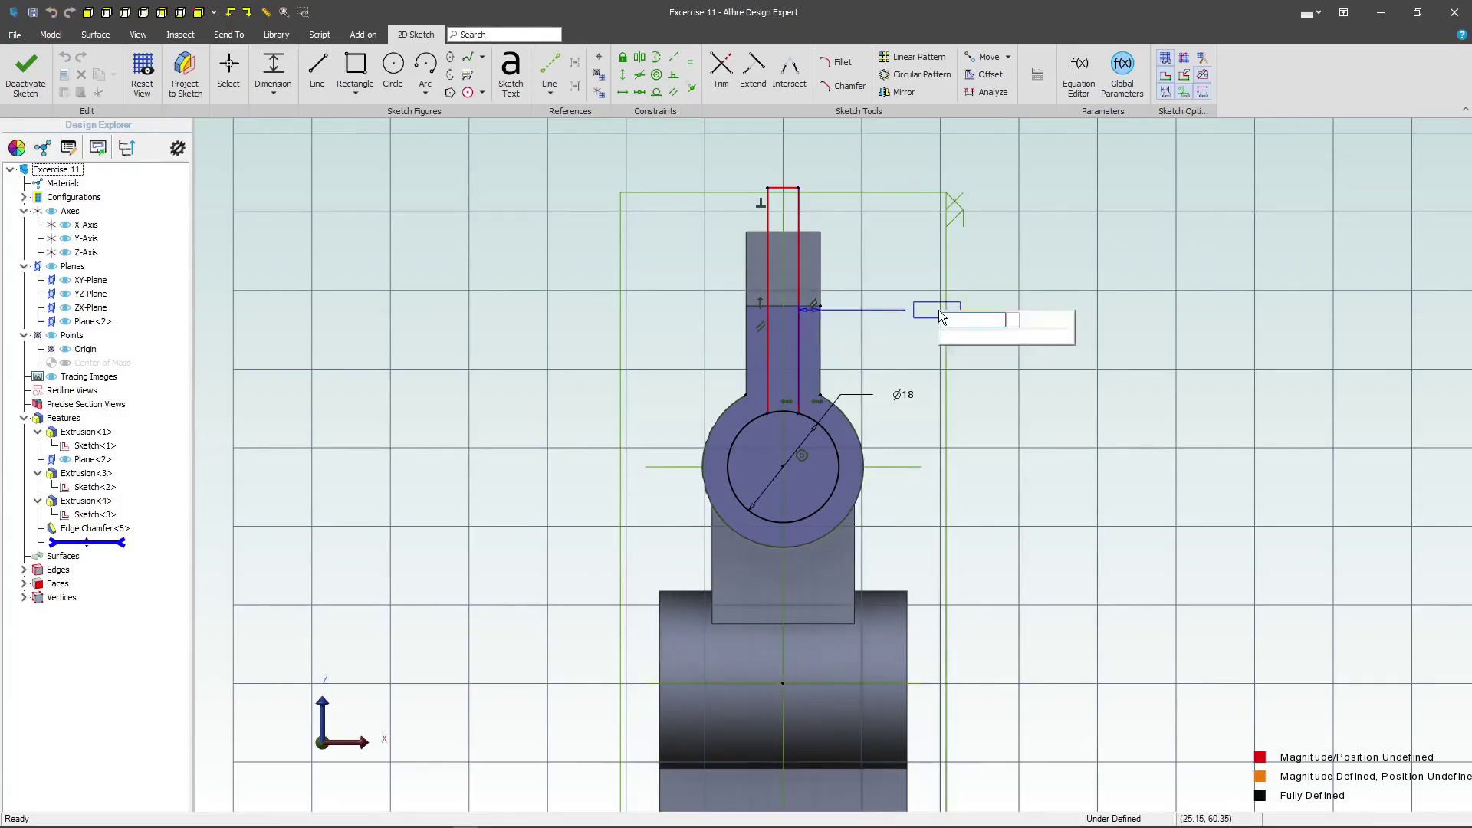
pyautogui.write('4')
pyautogui.press('Return')
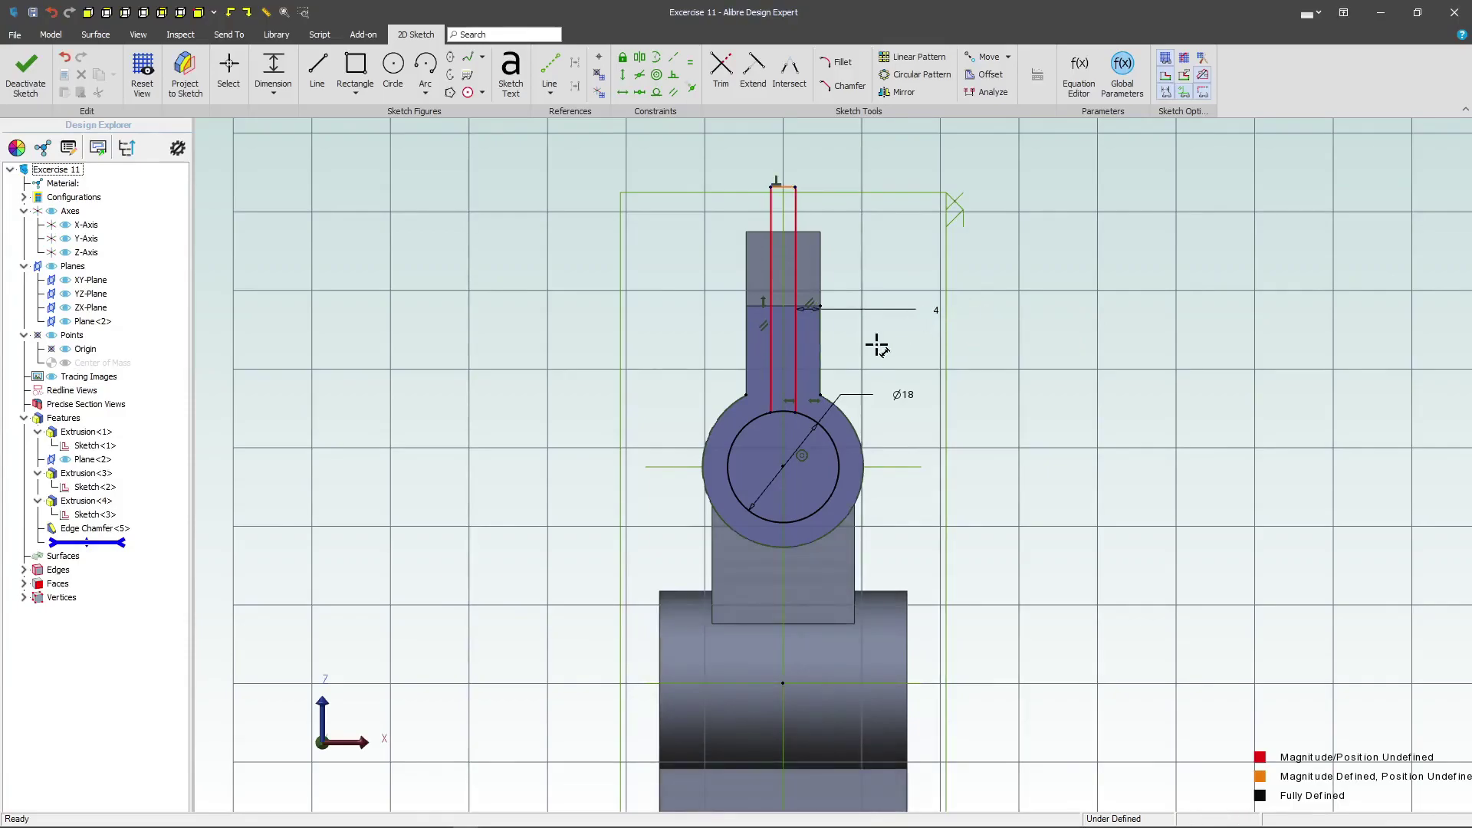
pyautogui.click(796, 351)
pyautogui.click(1011, 341)
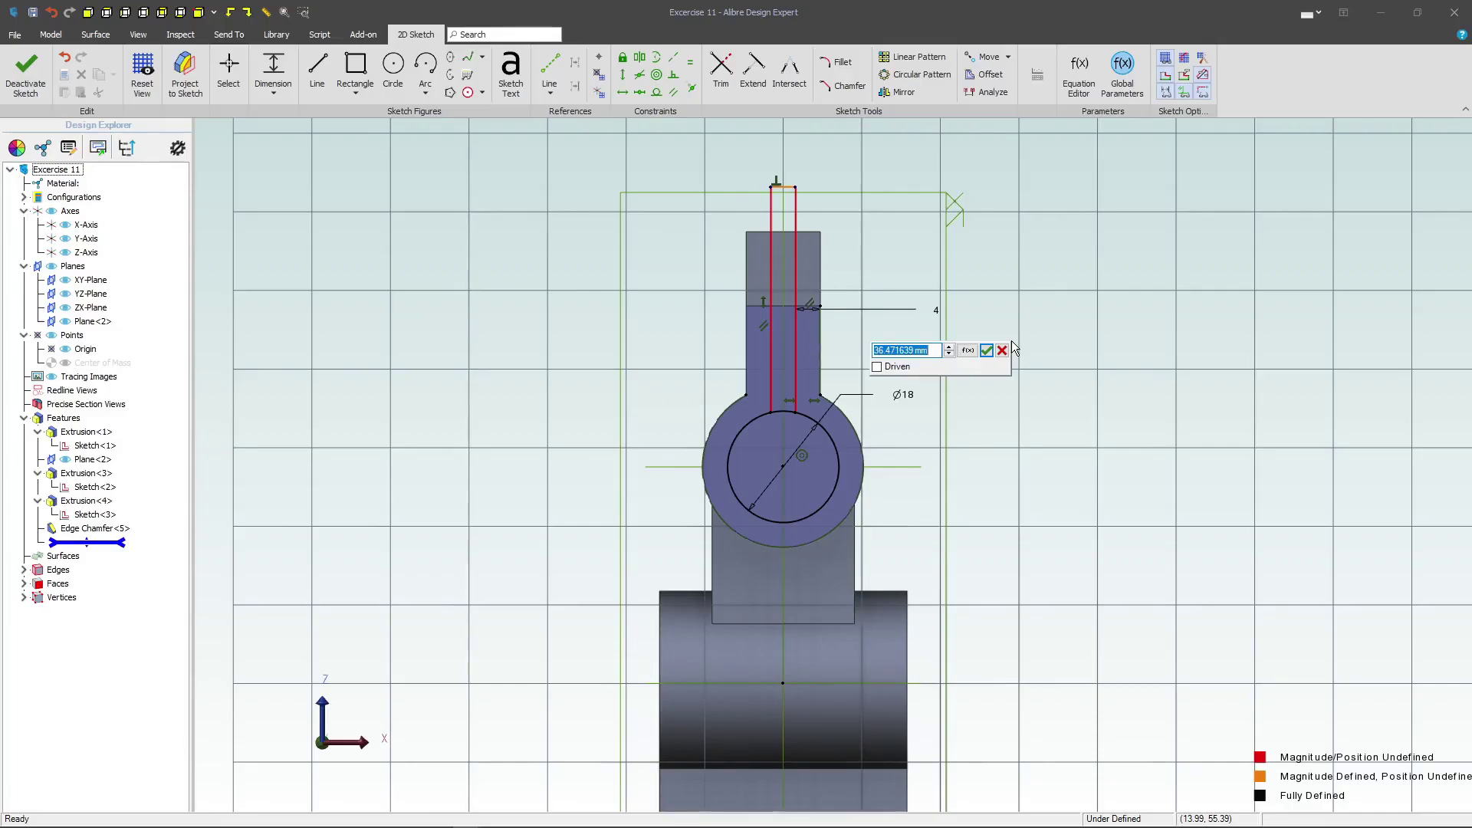
pyautogui.write('35')
pyautogui.press('Return')
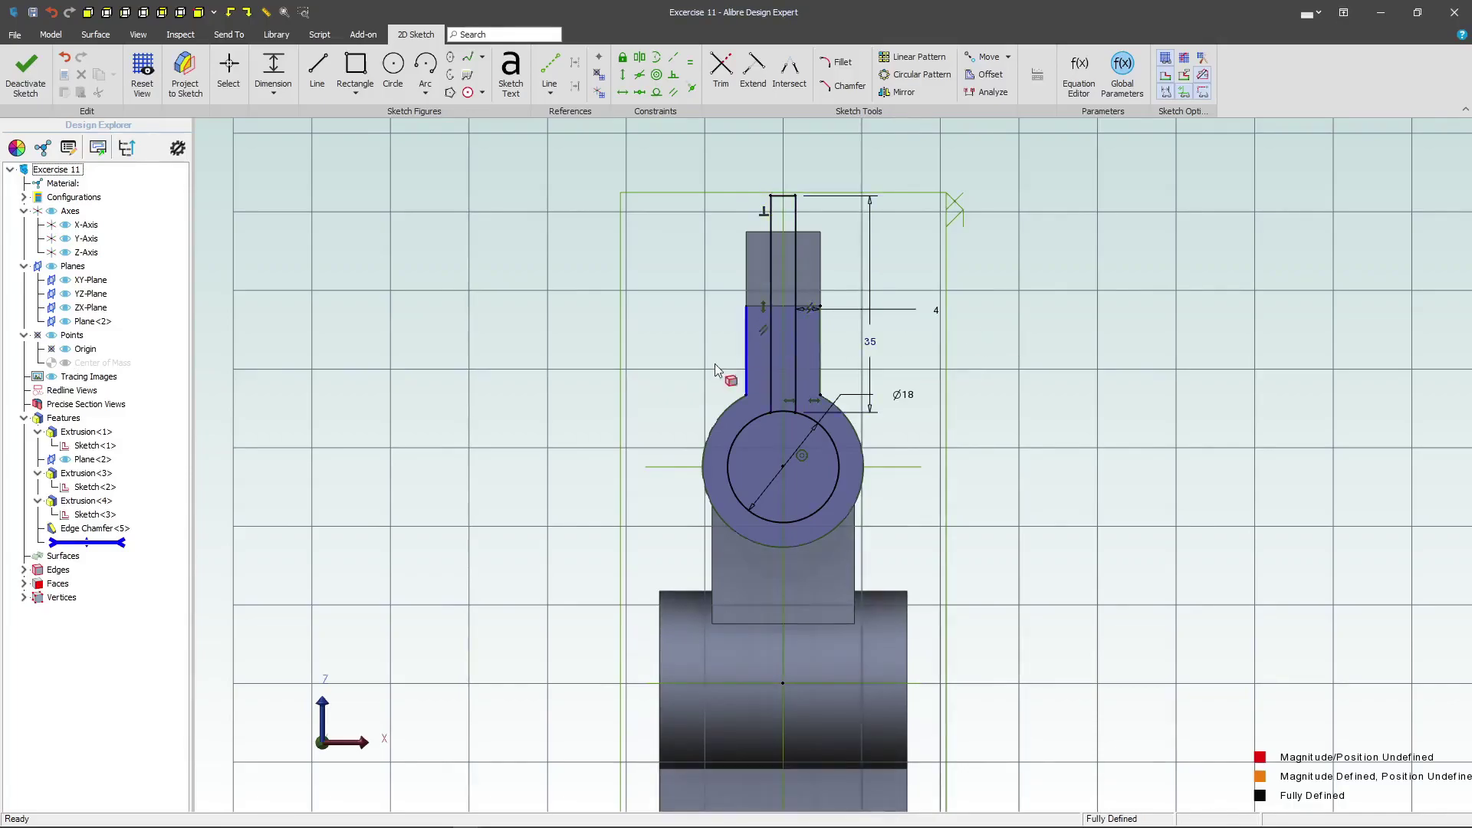
pyautogui.click(721, 69)
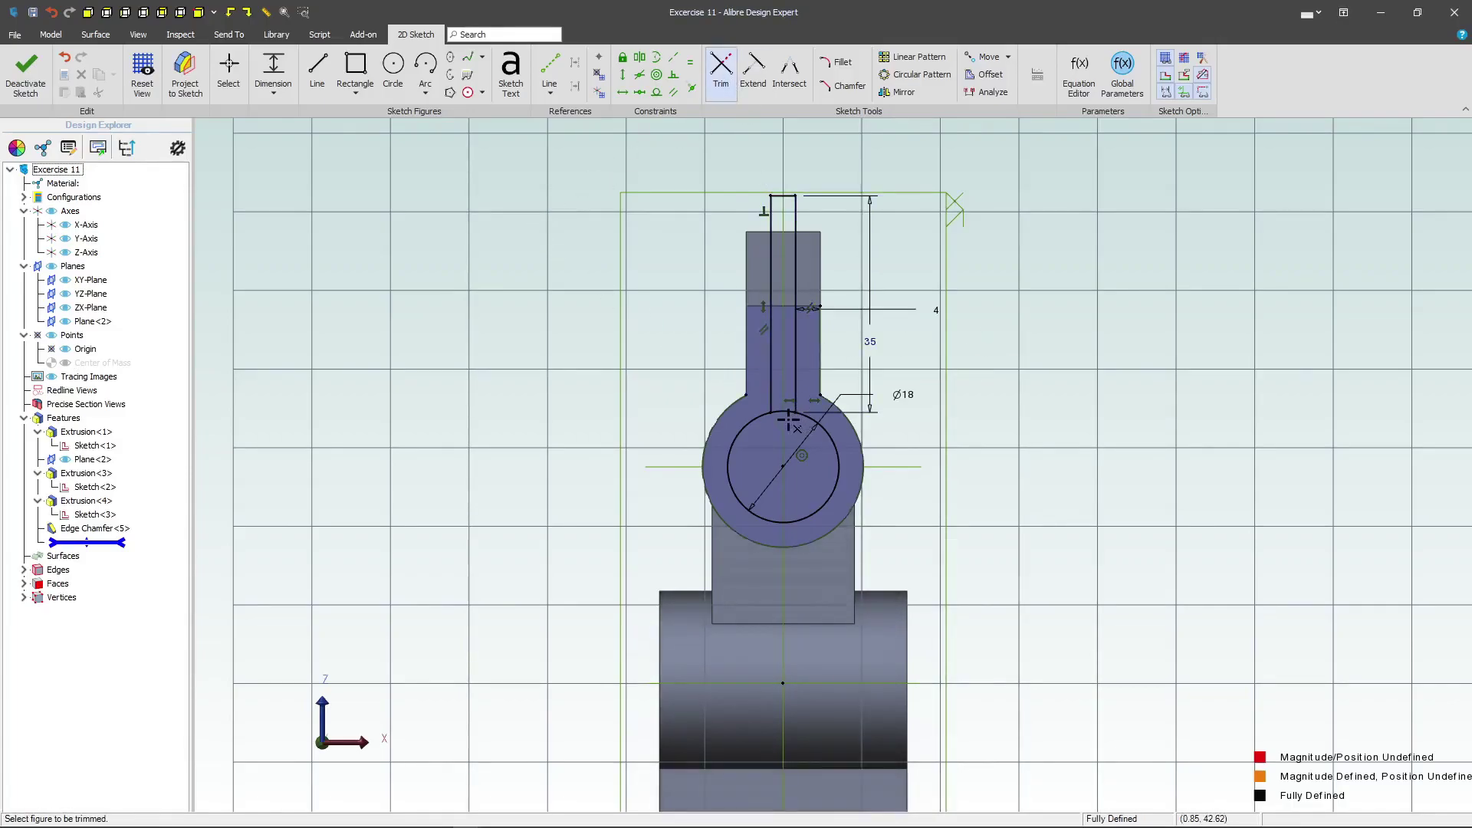
pyautogui.click(787, 418)
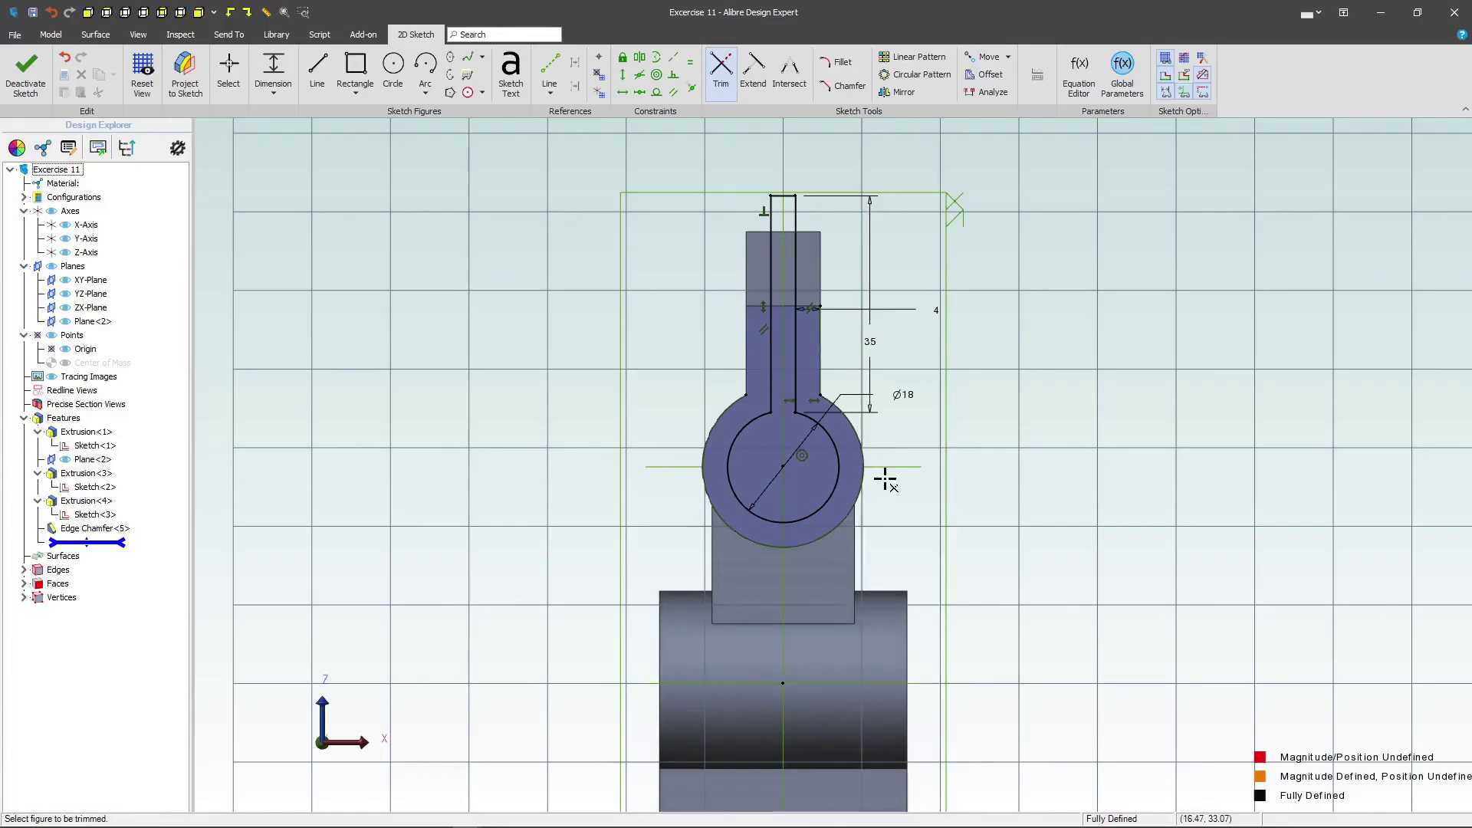
# - Cut the bore-and-slot sketch Through All as Extrusion<6>, viewed isometrically
pyautogui.click(25, 70)
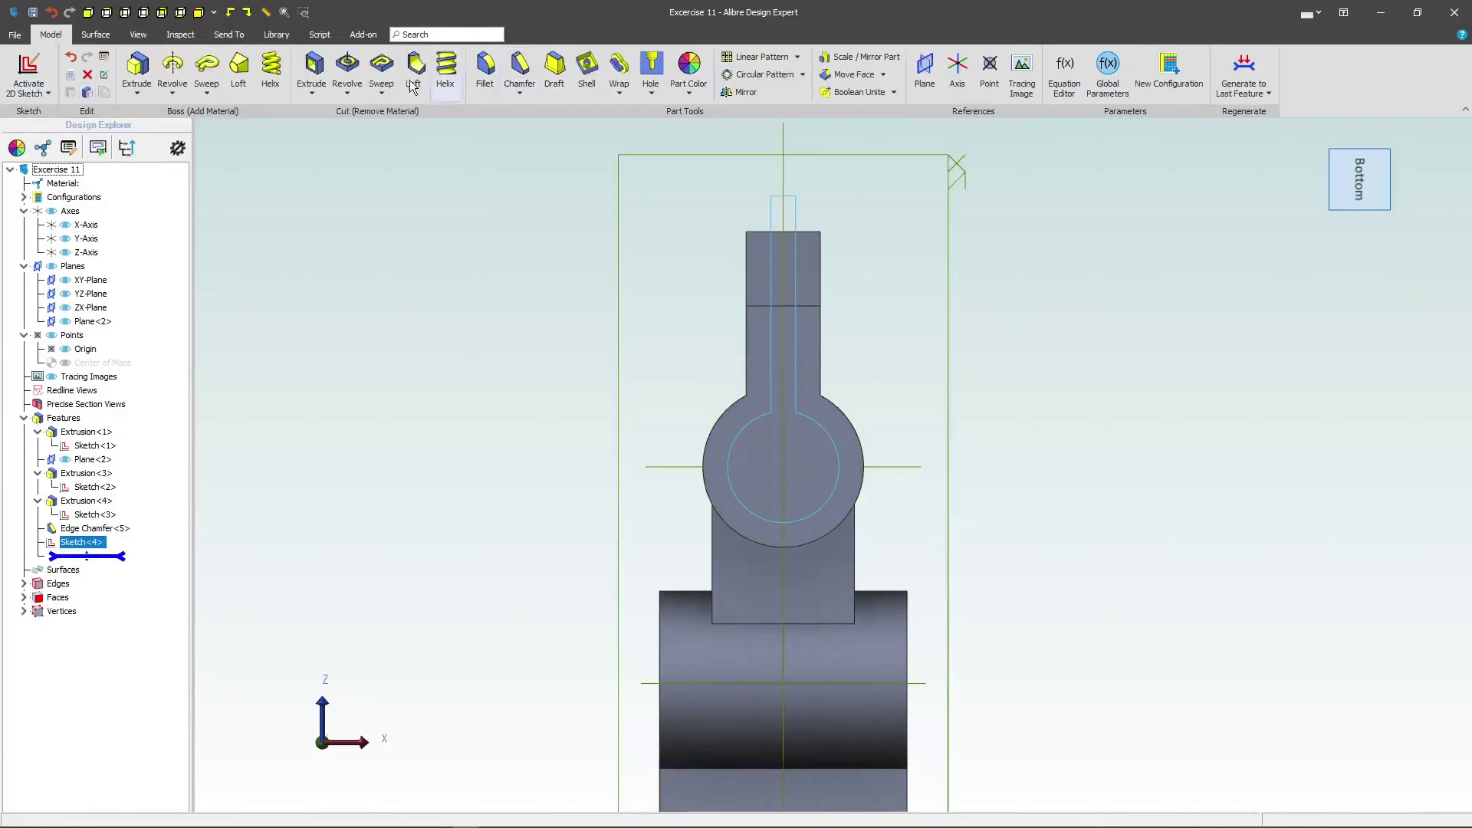
pyautogui.hotkey('ctrl', 'shift', 'i')
pyautogui.click(310, 67)
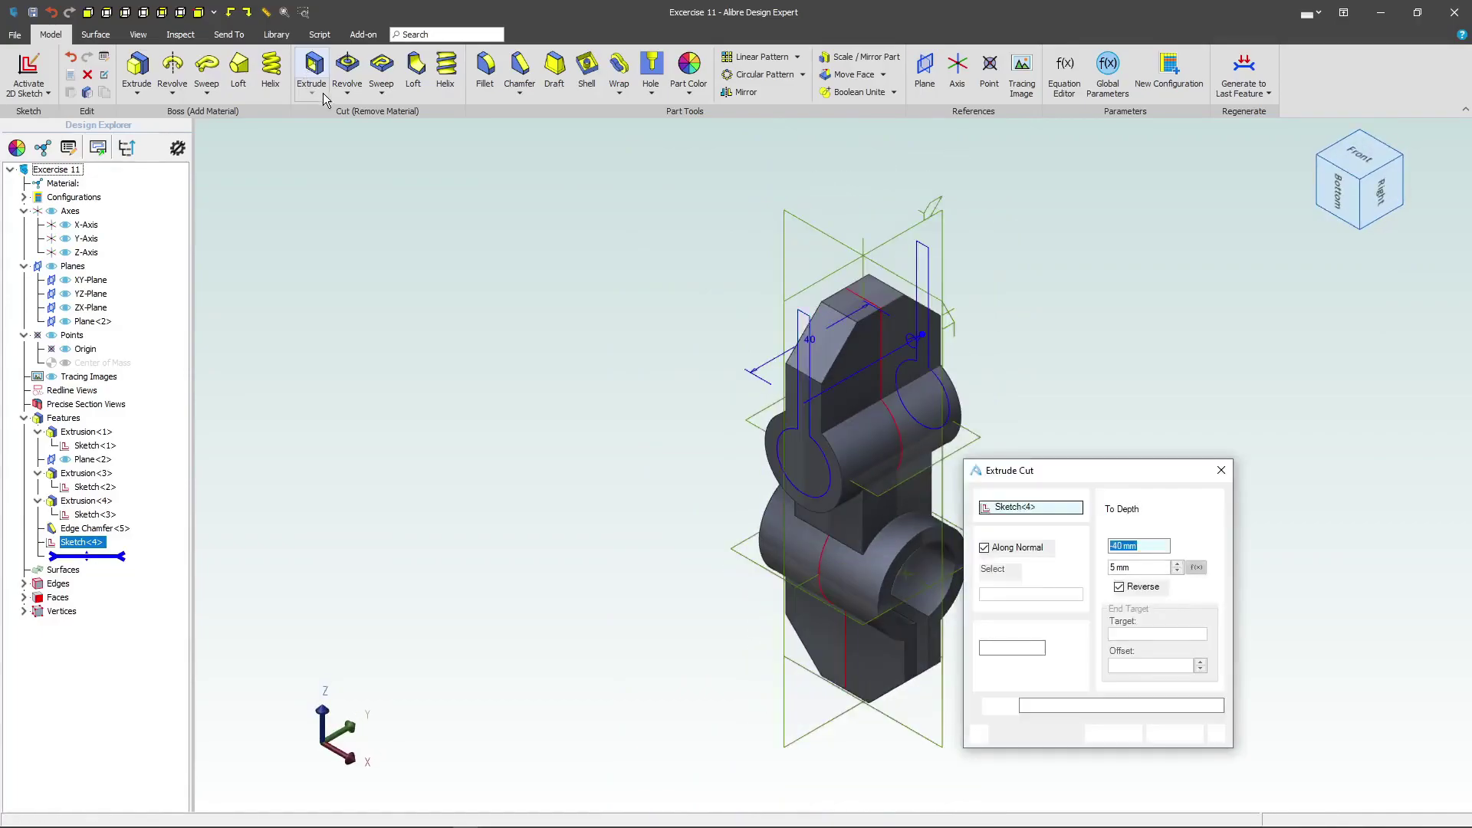
pyautogui.click(1132, 509)
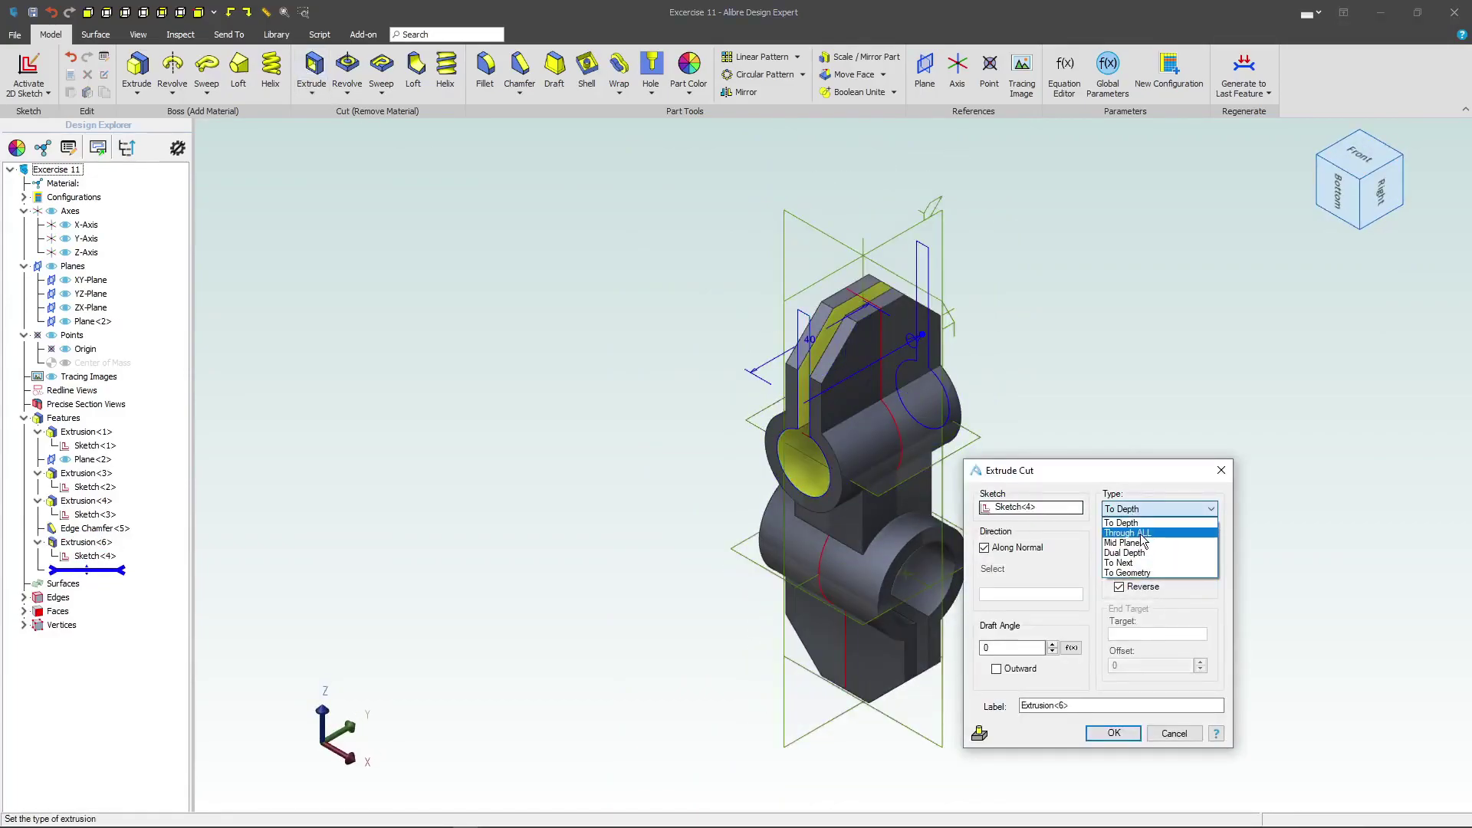
pyautogui.click(1127, 532)
pyautogui.click(1112, 732)
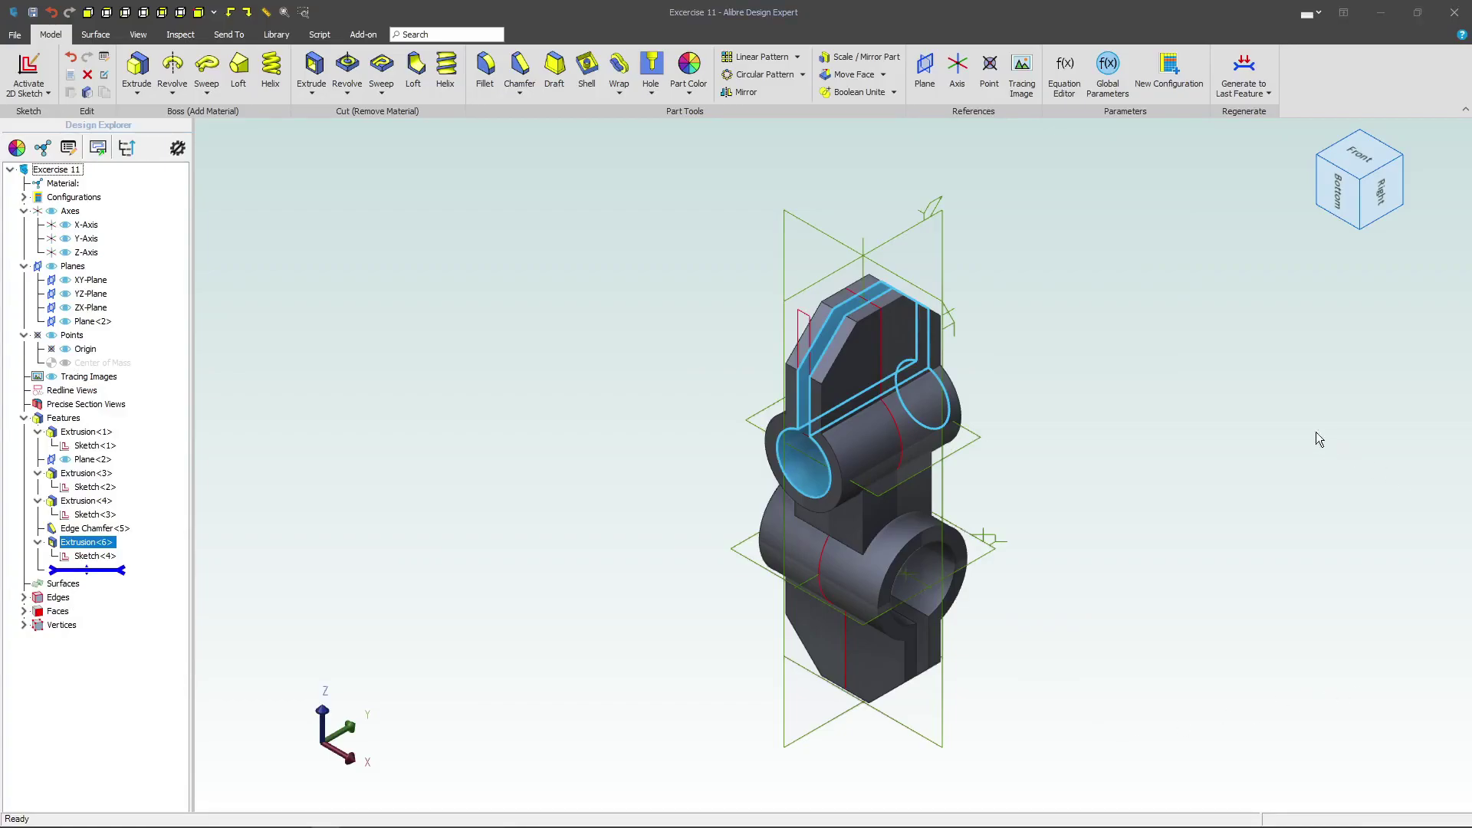
pyautogui.click(1208, 390)
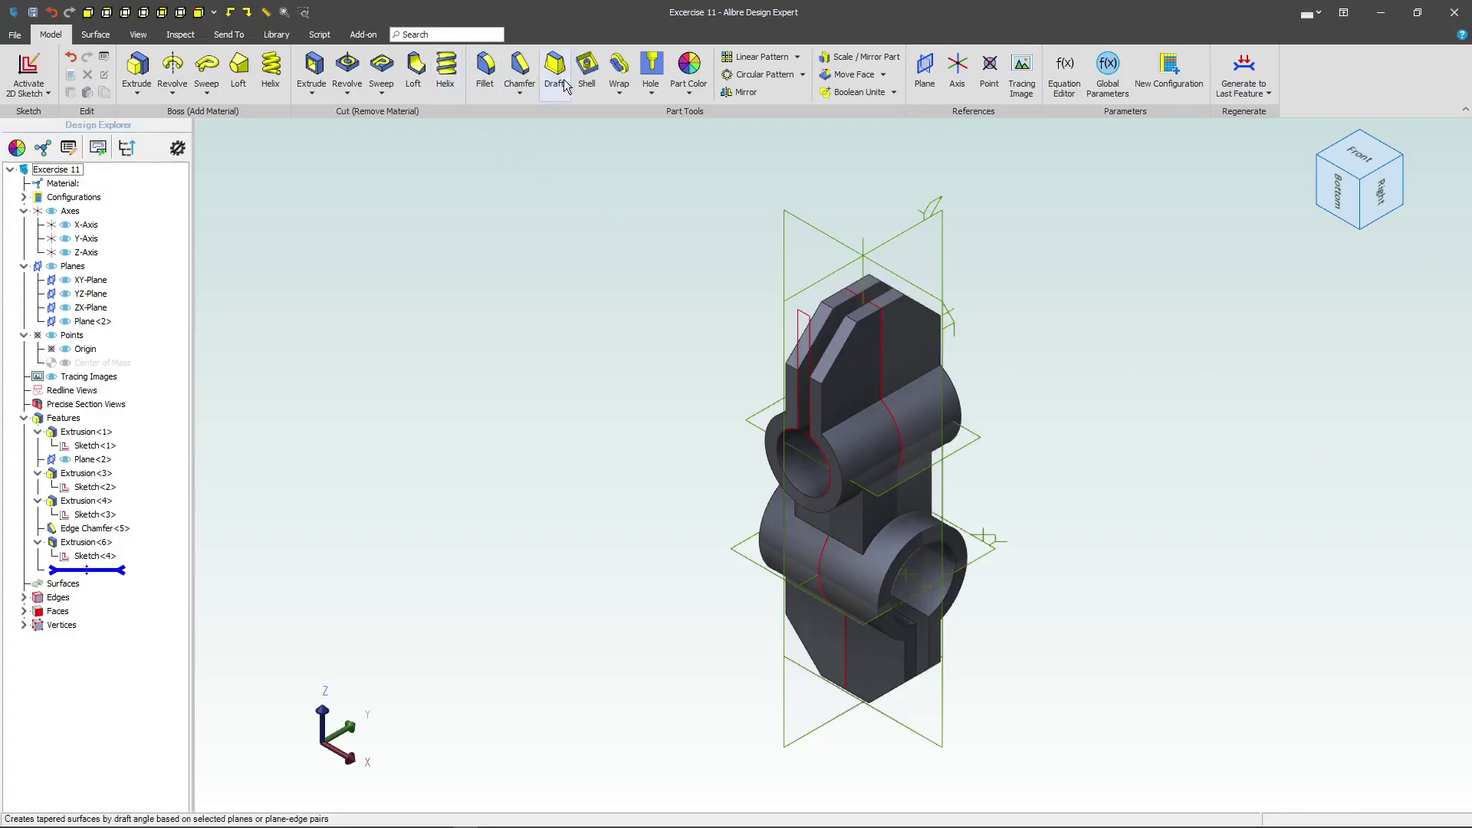
# - Start a 10 mm fillet and clear the wrongly picked edge from its edge list
pyautogui.click(485, 69)
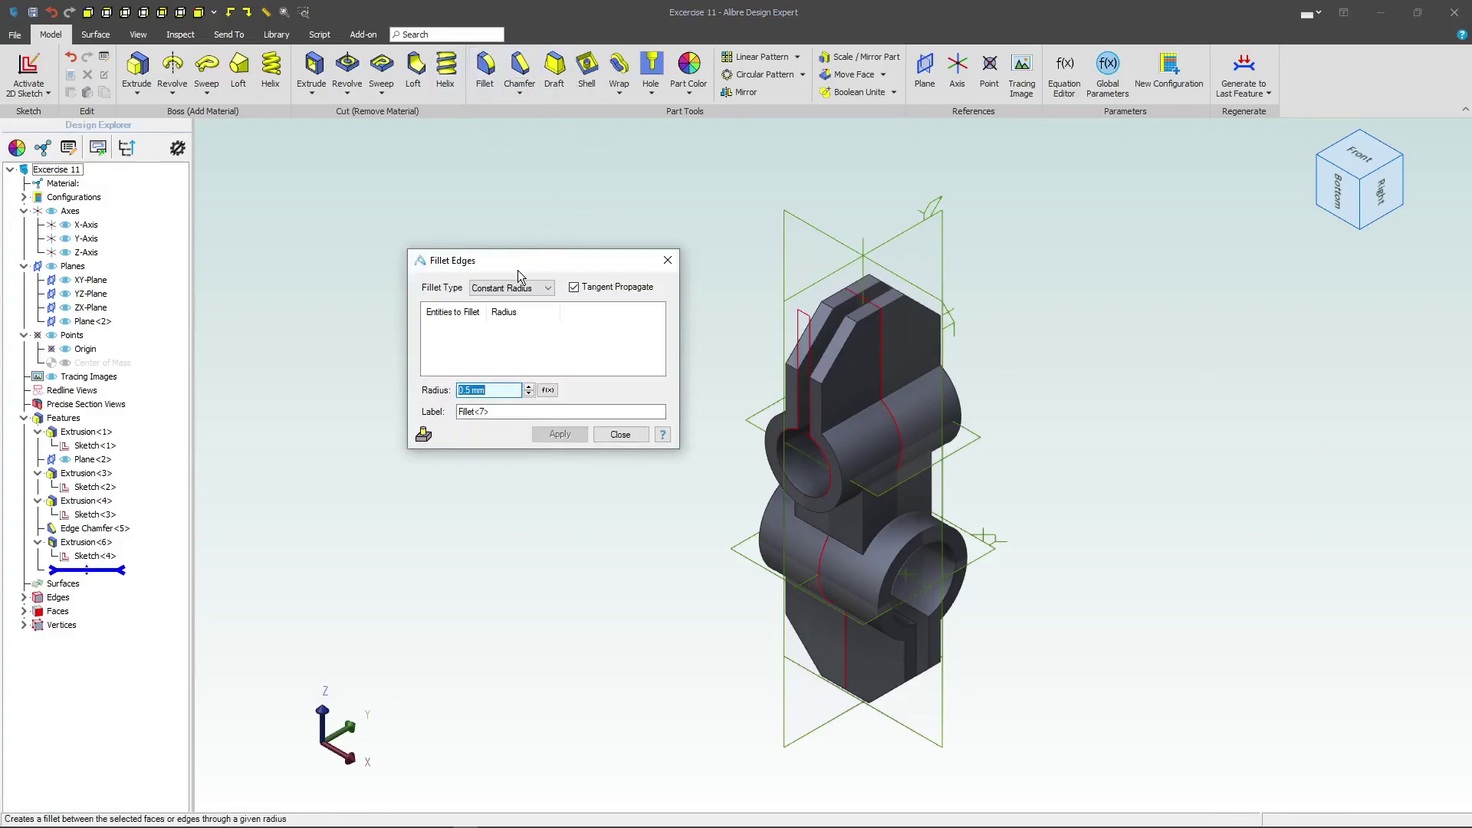
pyautogui.write('10')
pyautogui.click(481, 330)
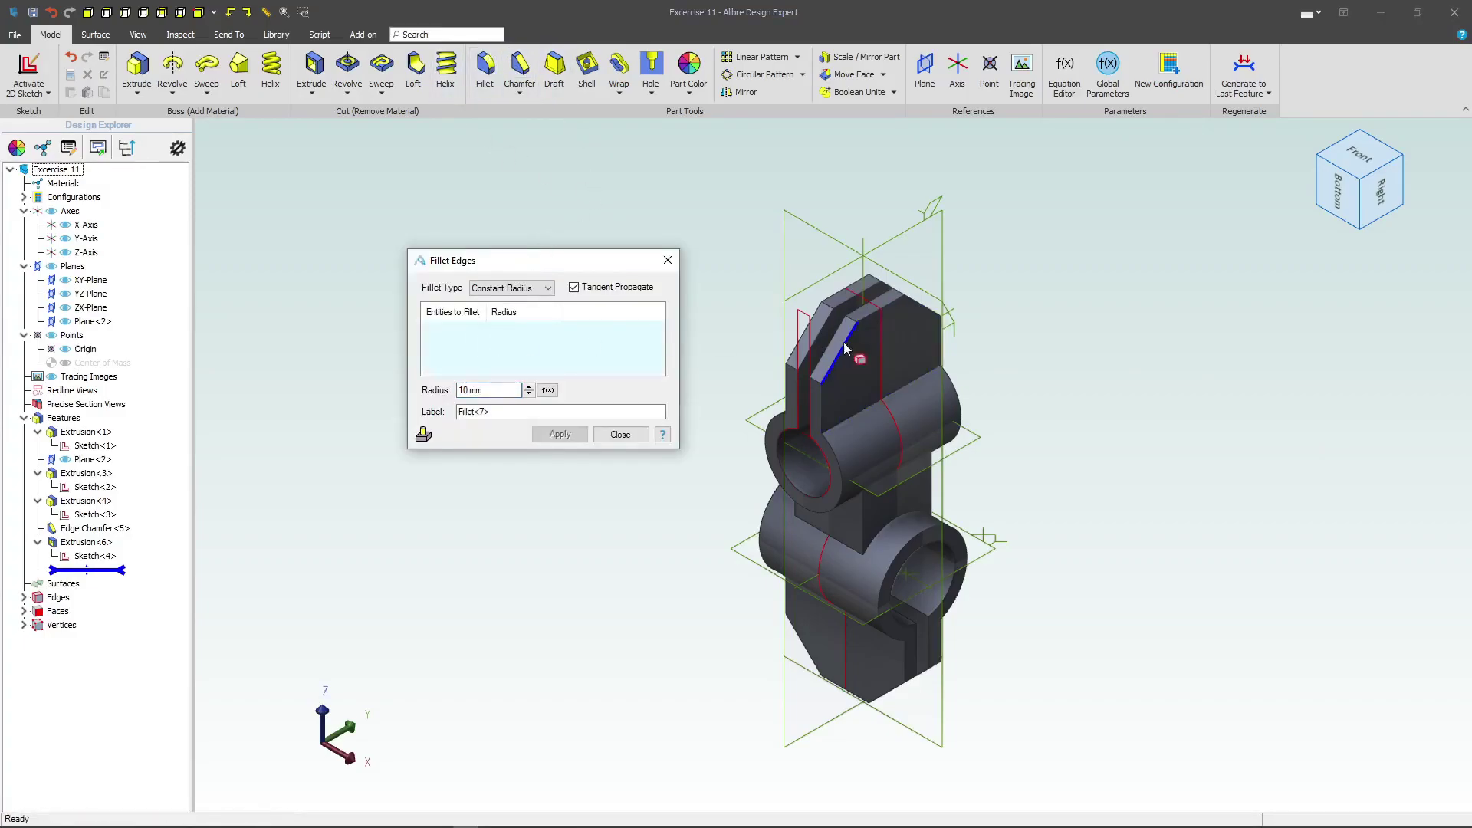
pyautogui.click(857, 319)
pyautogui.scroll(5, 857, 319)
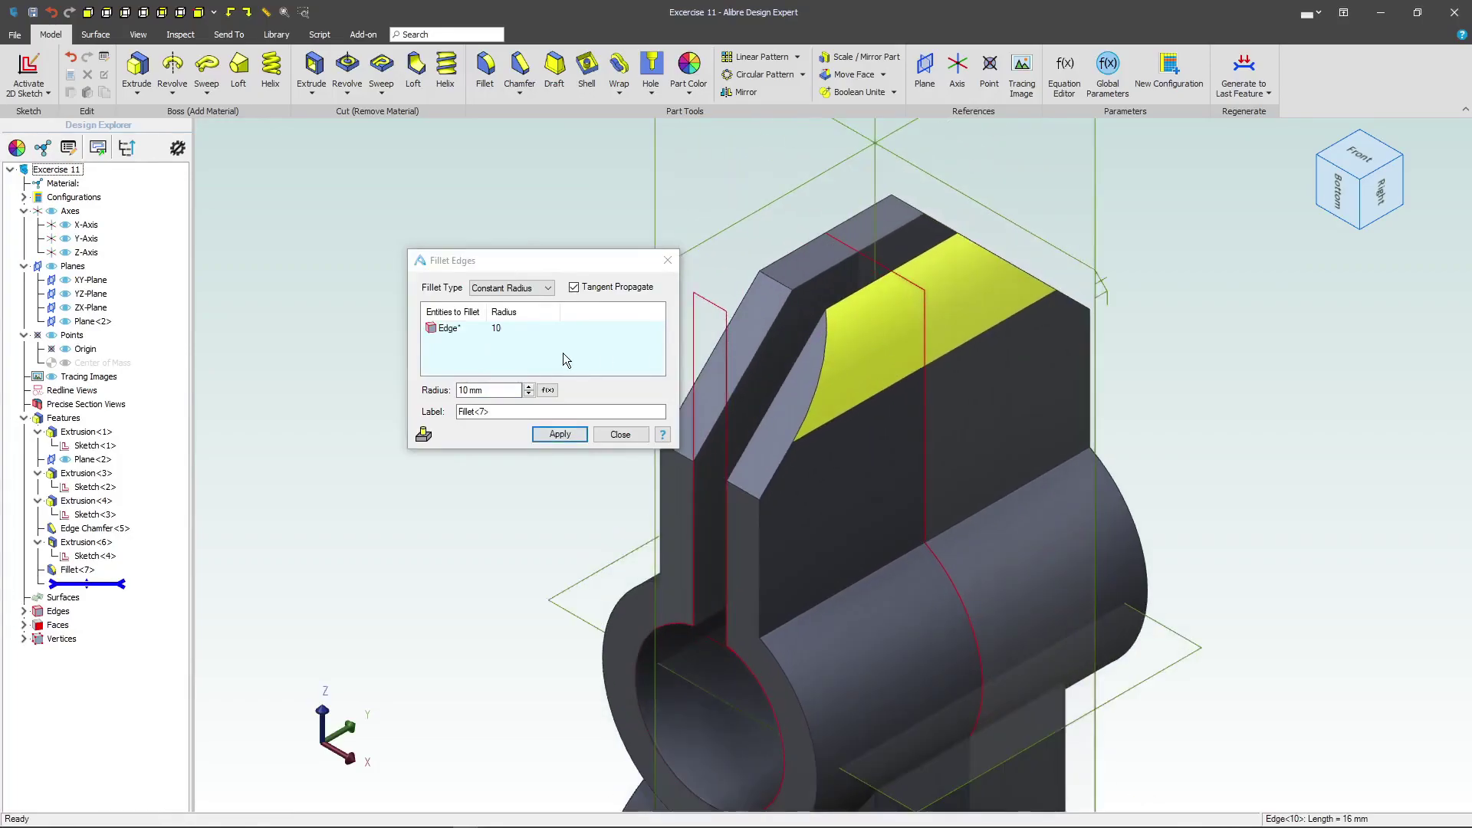
pyautogui.rightClick(560, 355)
pyautogui.click(608, 381)
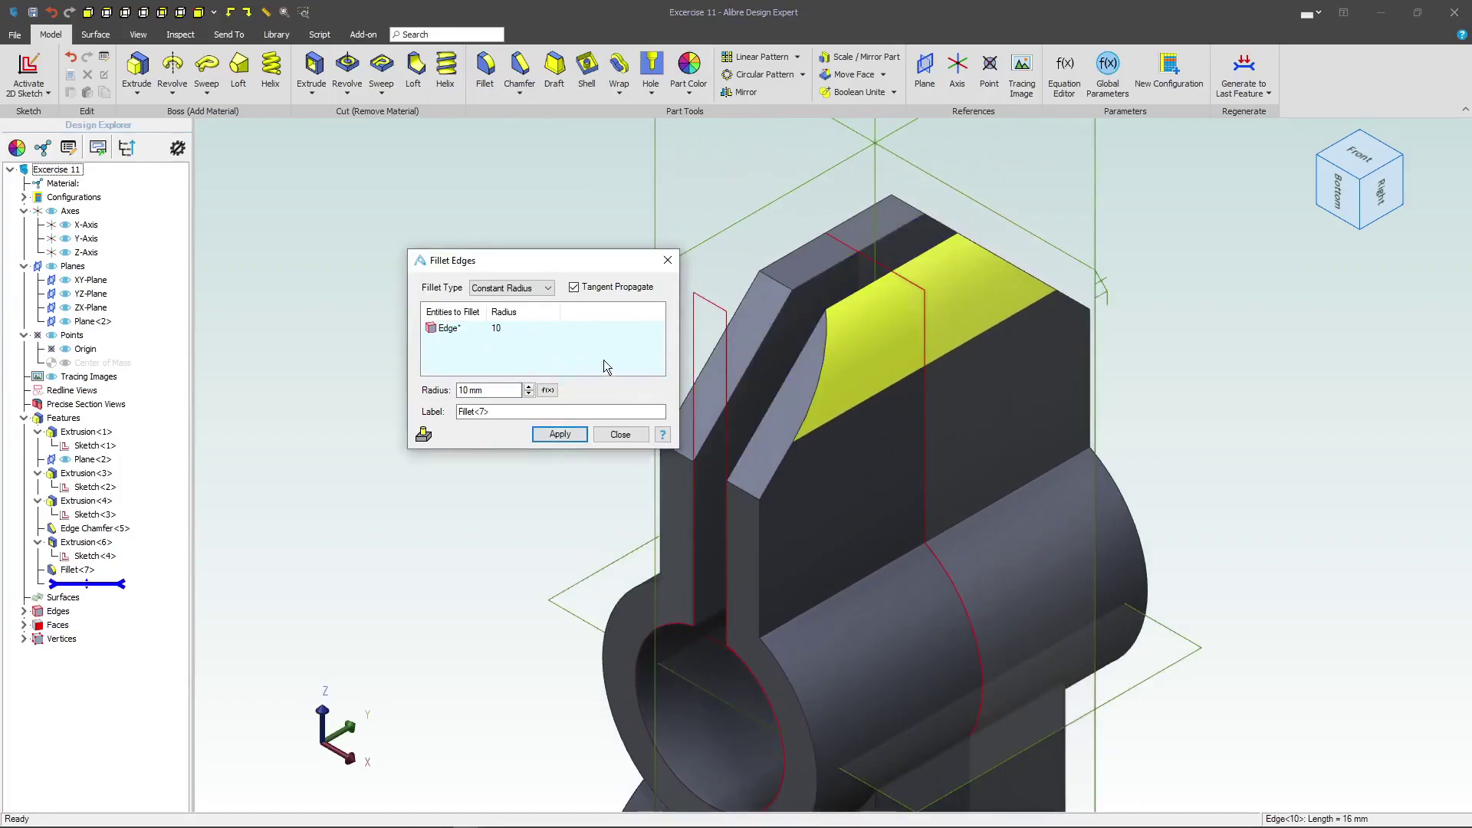
pyautogui.rightClick(563, 350)
pyautogui.click(599, 358)
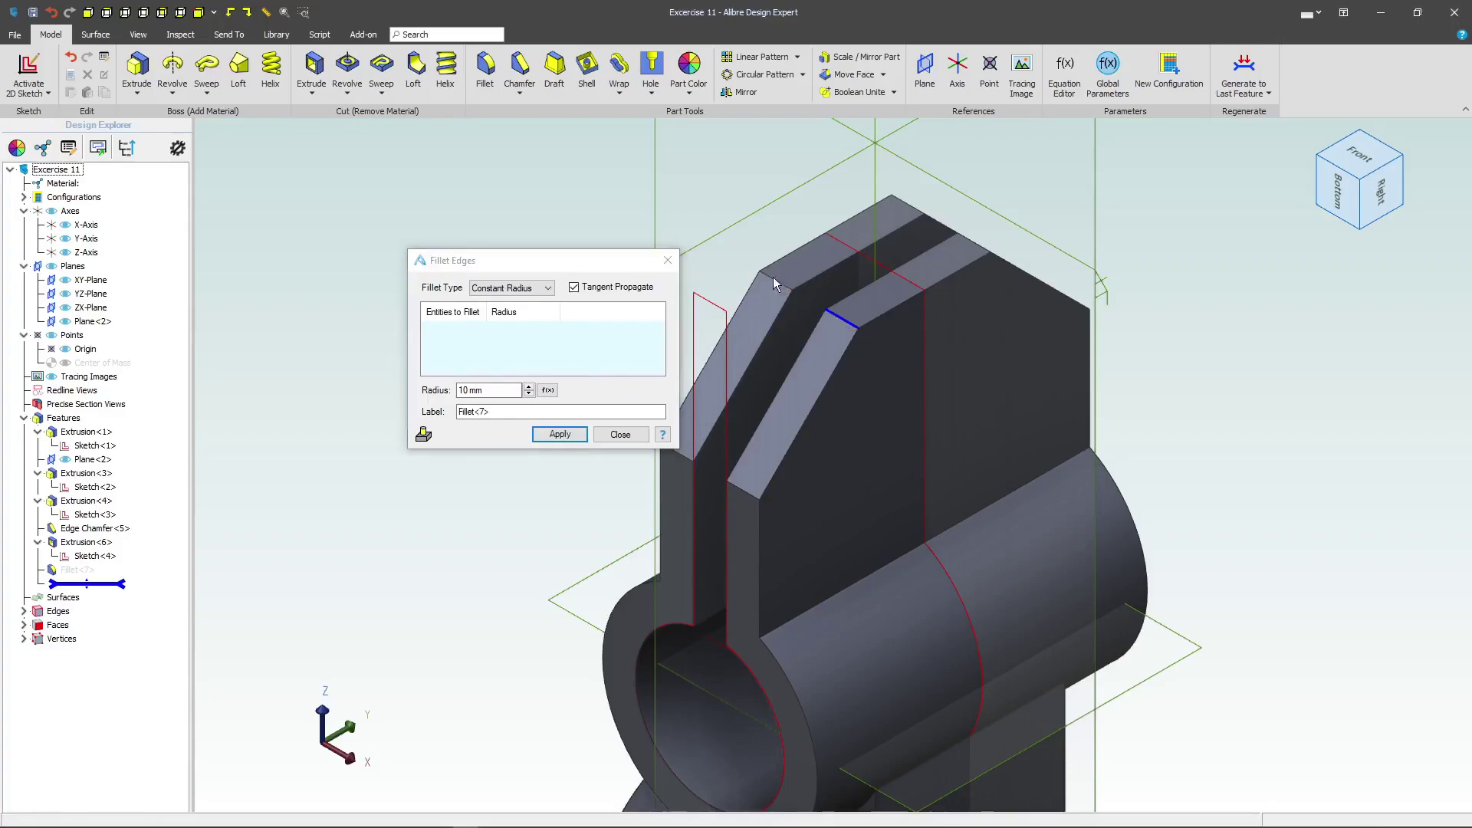
# - Pick the chamfer corner and top edges on the first half for the 10 mm fillet
pyautogui.click(776, 283)
pyautogui.click(776, 283)
pyautogui.click(754, 496)
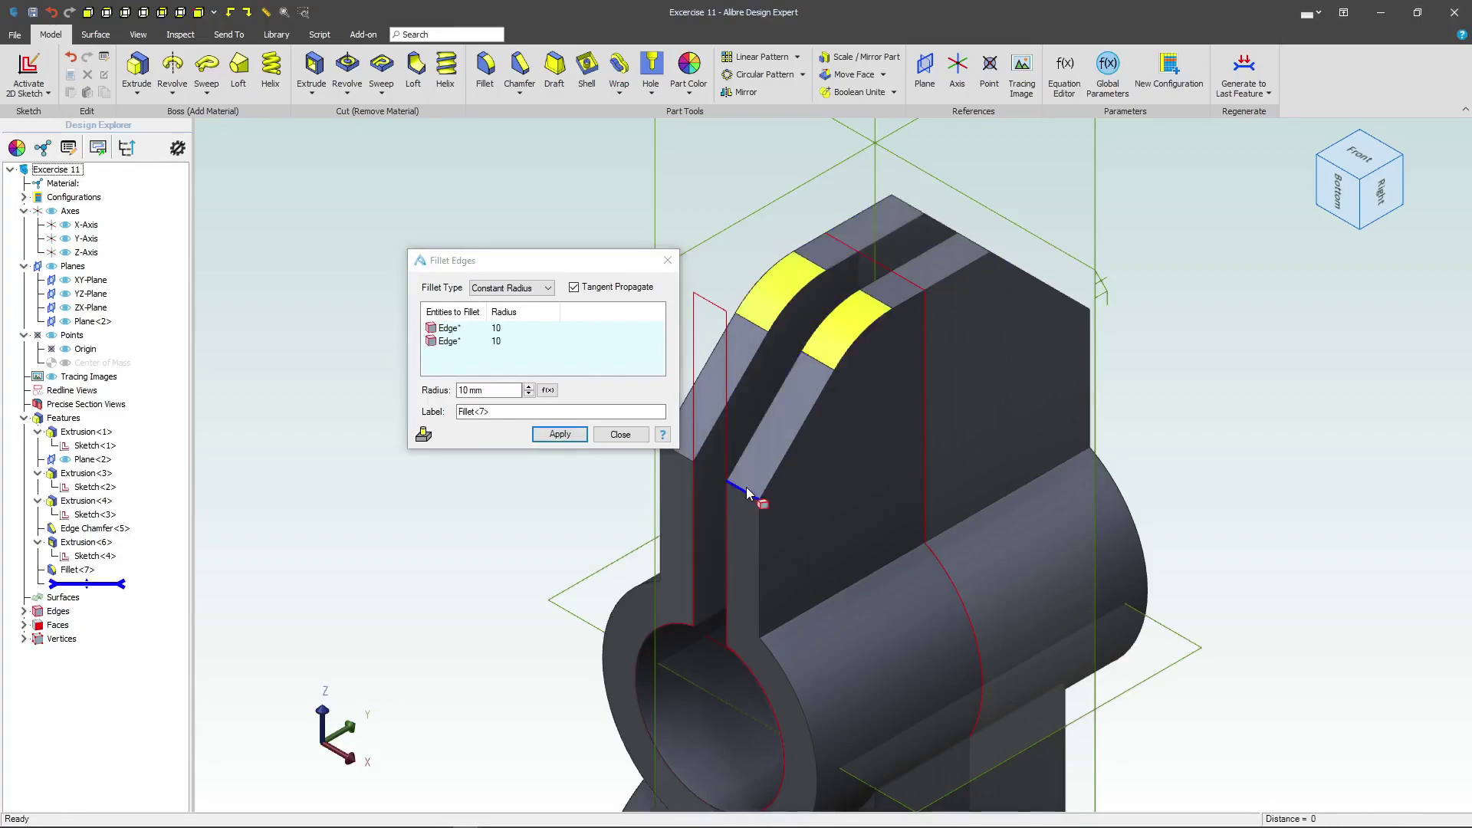
pyautogui.click(683, 460)
pyautogui.moveTo(891, 485); pyautogui.dragTo(932, 380, button='middle')
pyautogui.click(936, 381)
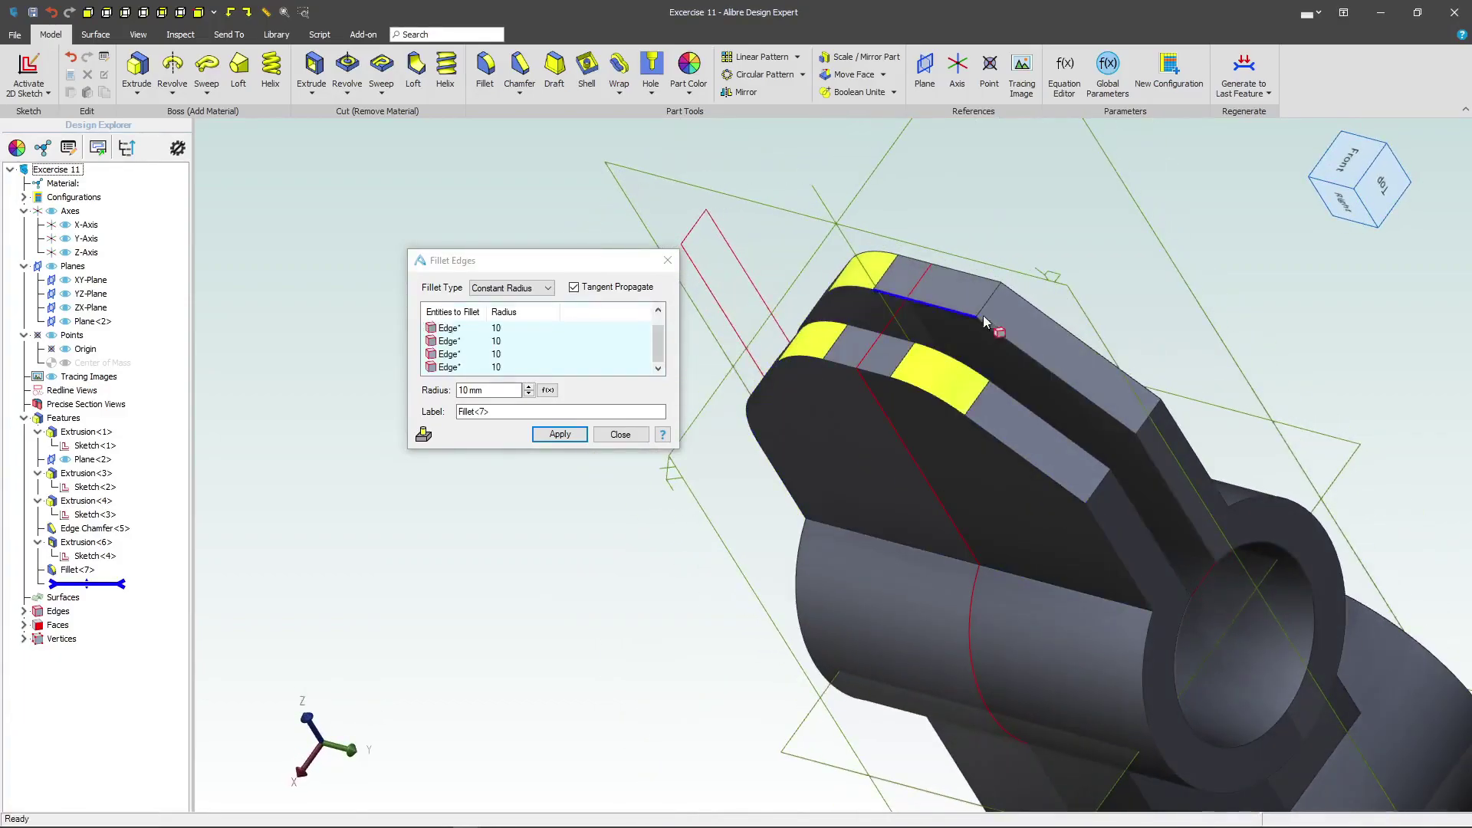
pyautogui.click(1096, 483)
# - Add the back, circular end and ridge edges on the other half, then apply the fillets
pyautogui.moveTo(1024, 404); pyautogui.dragTo(990, 306, button='middle')
pyautogui.scroll(3, 964, 305)
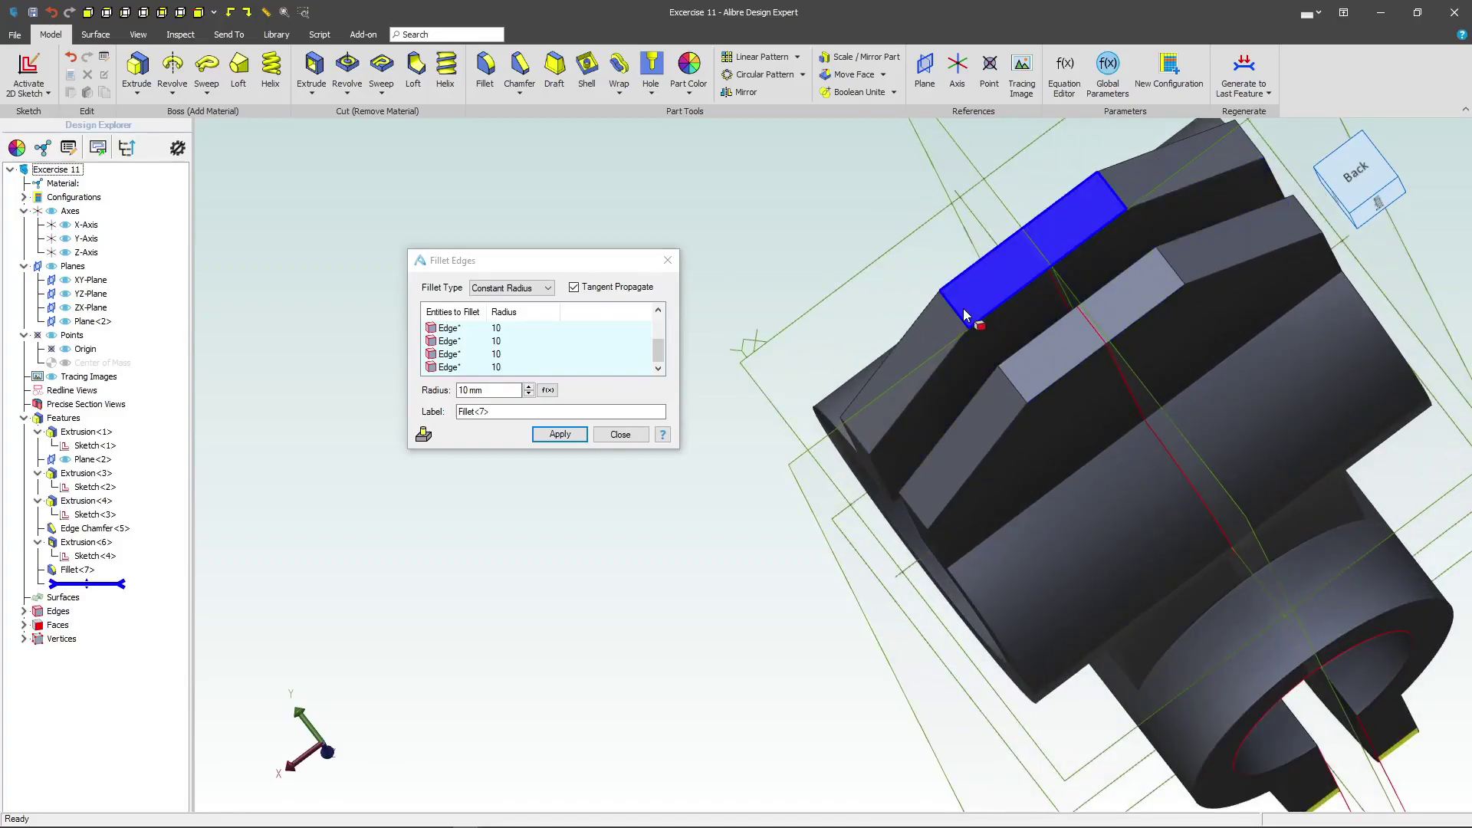
pyautogui.click(955, 311)
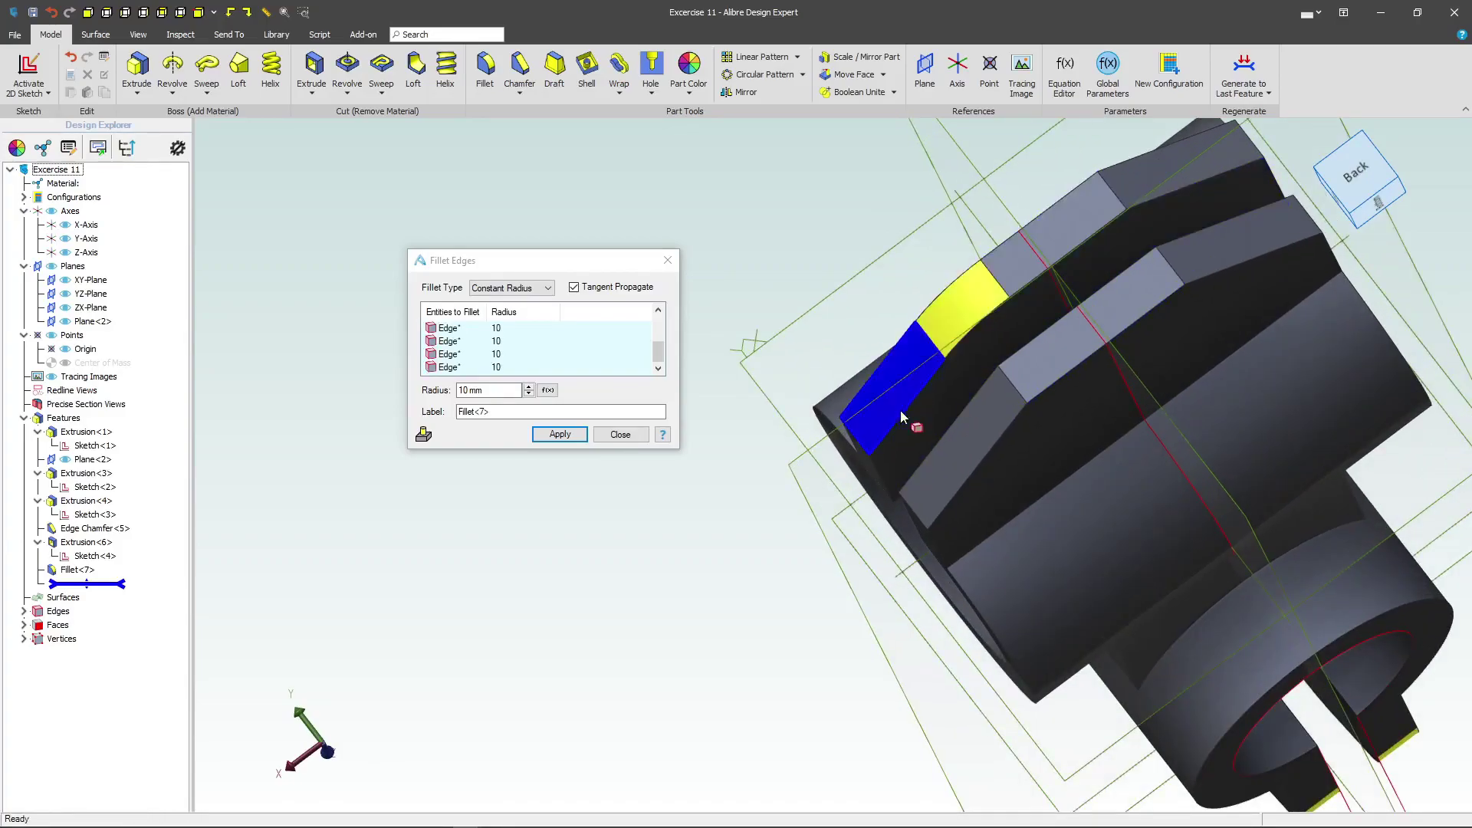
pyautogui.click(858, 435)
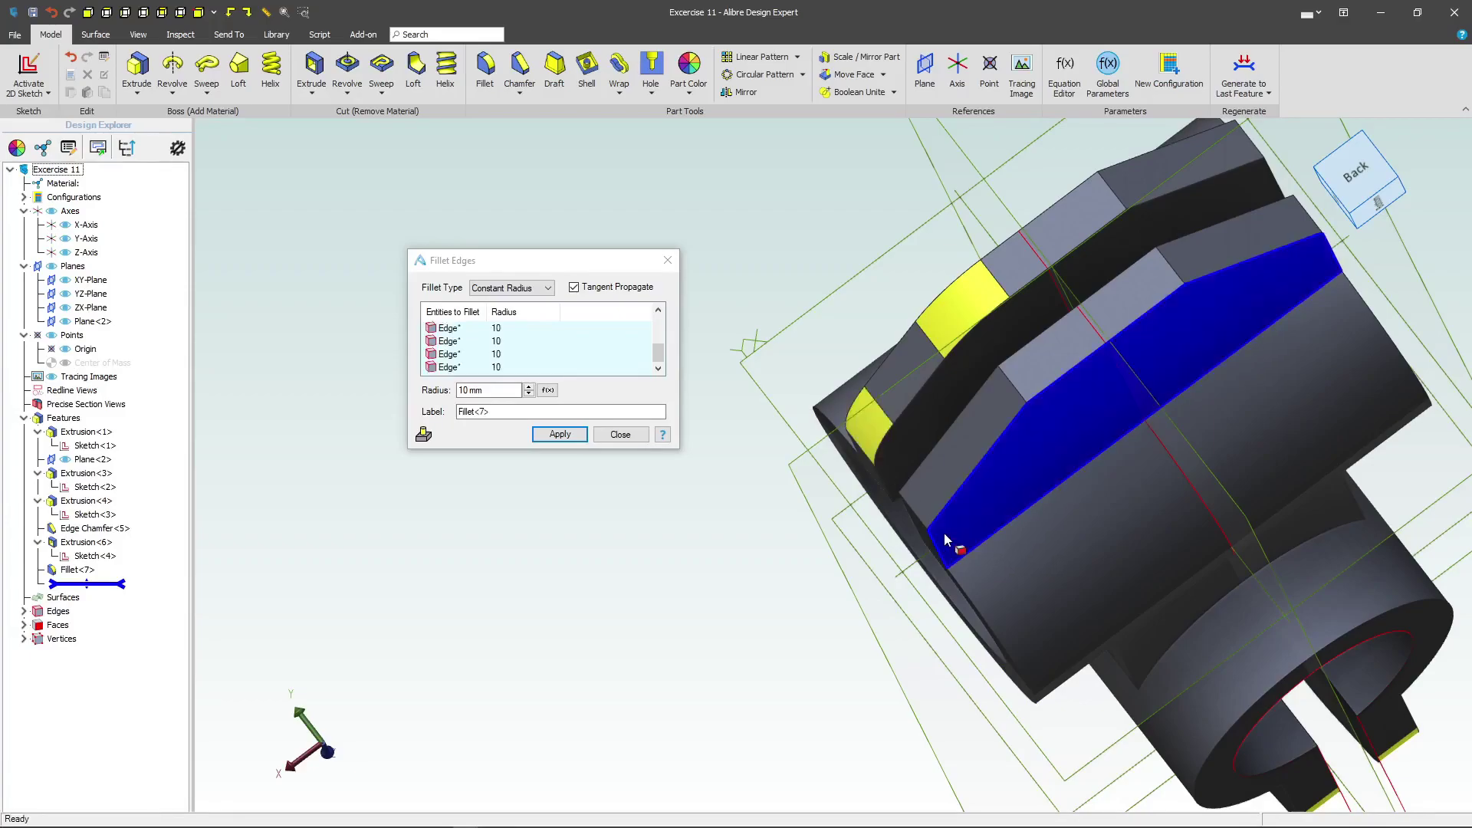
pyautogui.click(1012, 388)
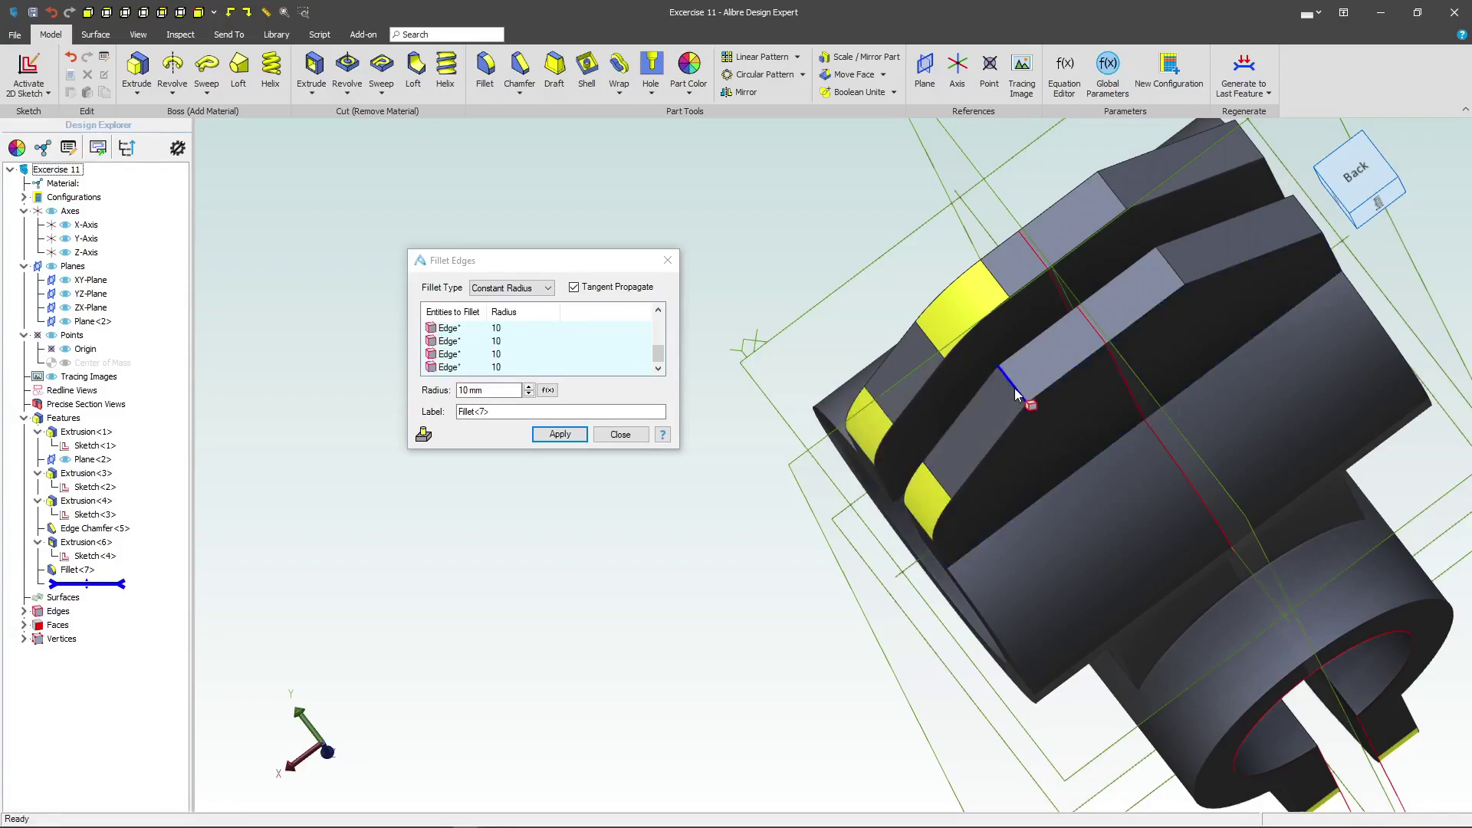
pyautogui.click(1176, 268)
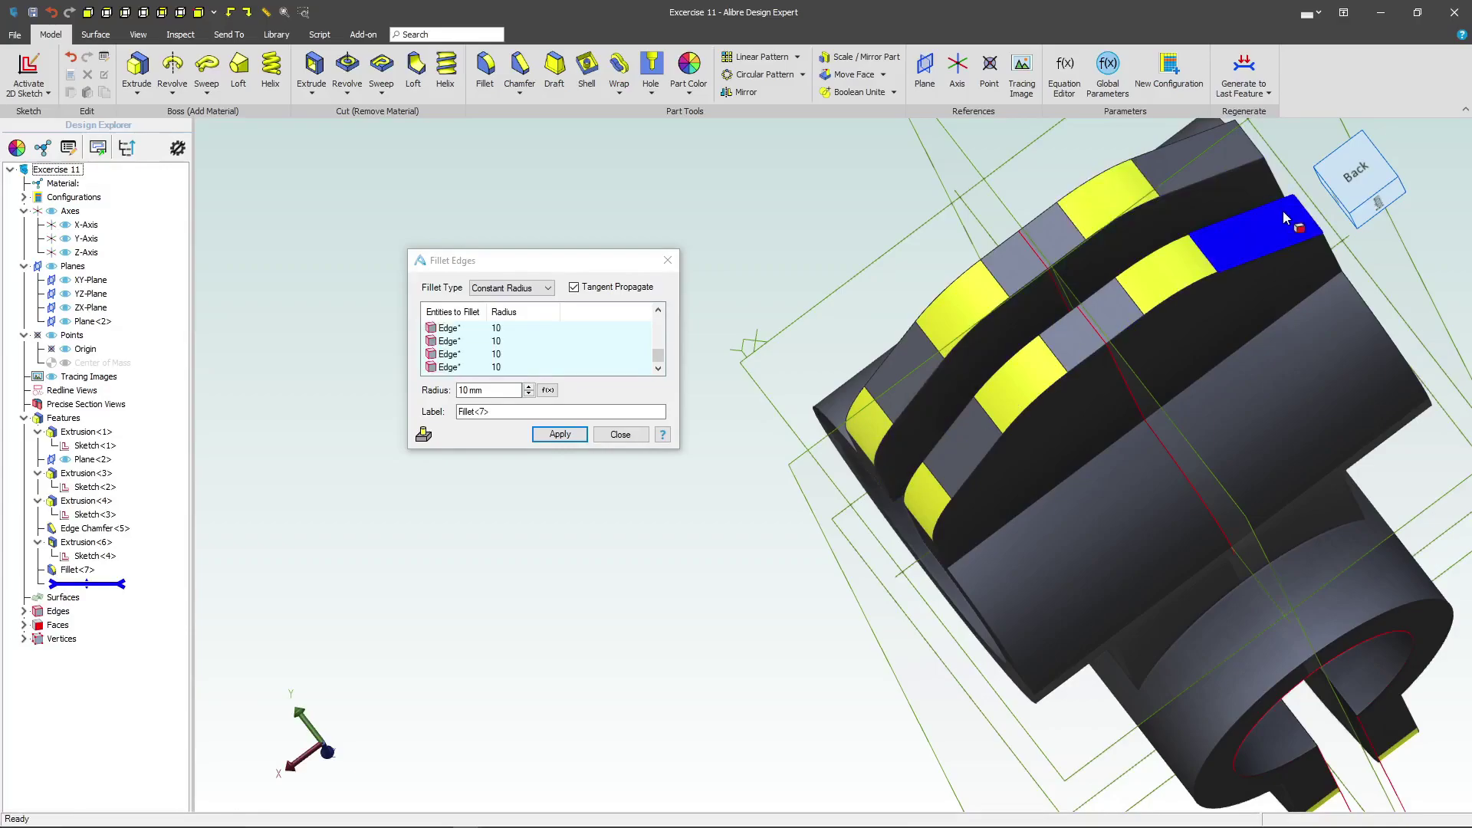
pyautogui.click(1304, 210)
pyautogui.click(1260, 151)
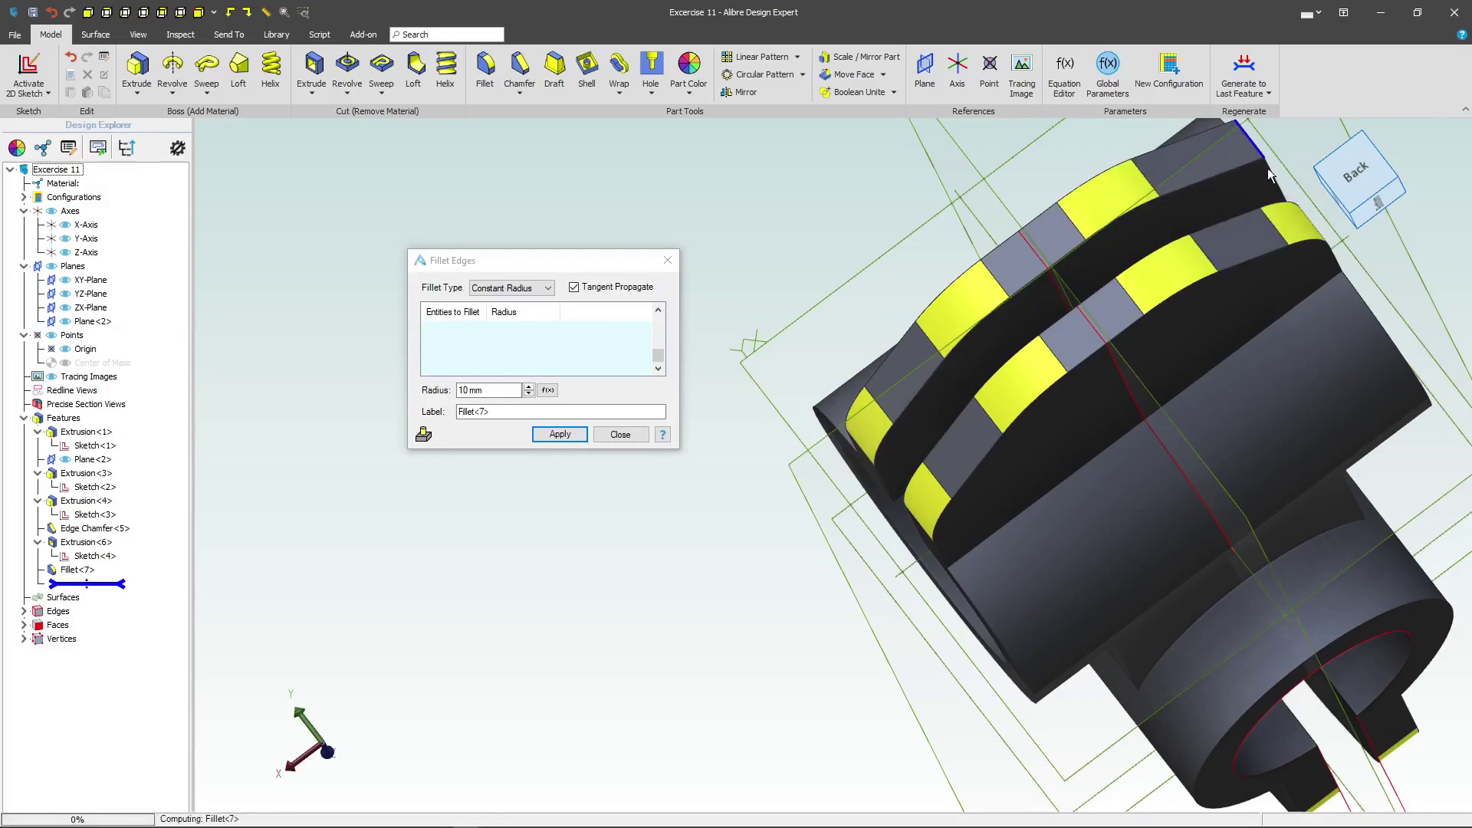
pyautogui.click(557, 435)
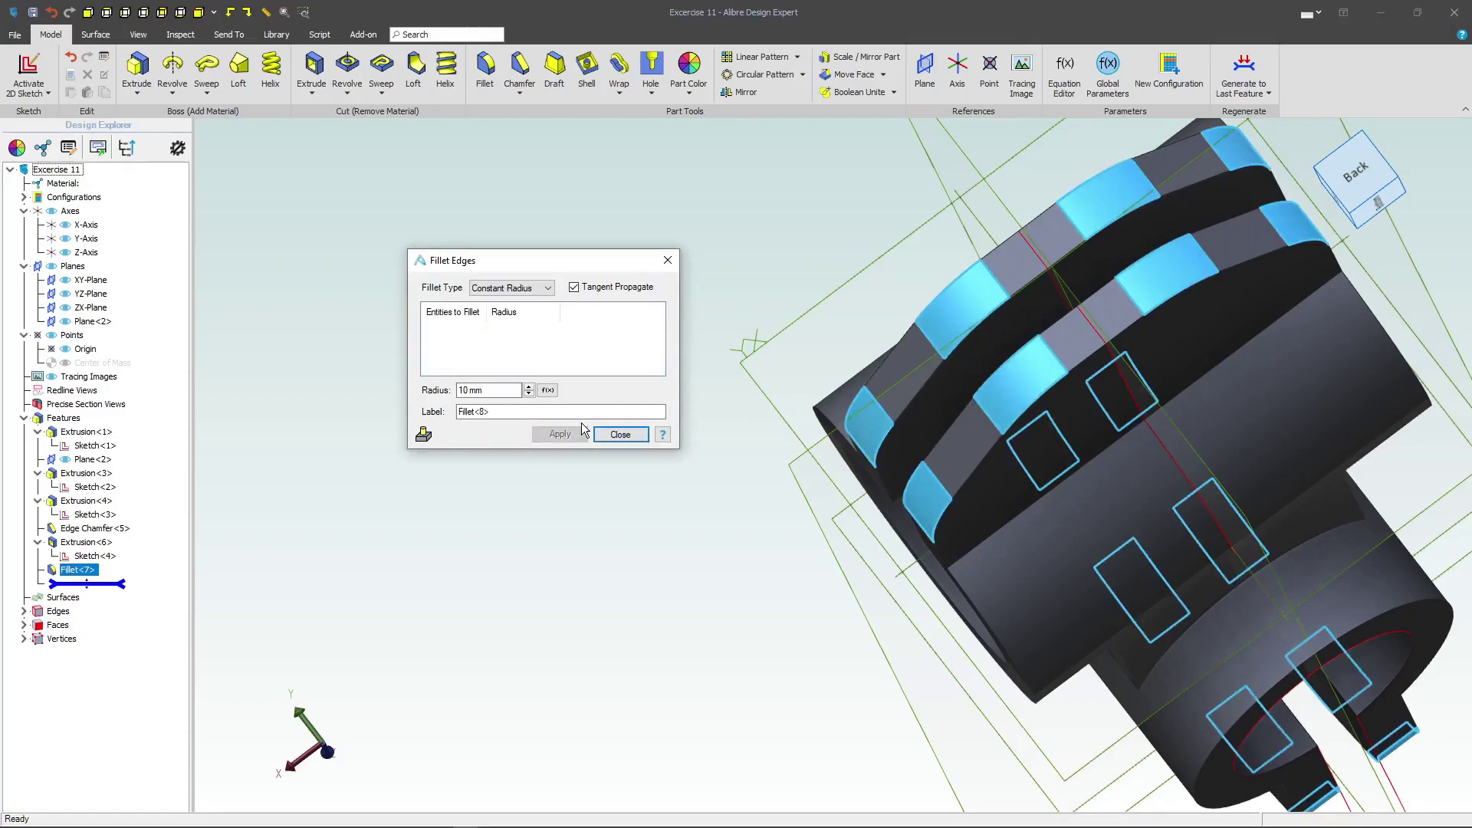
# - Change the fillet radius to 5 mm and pick the first four body edges
pyautogui.doubleClick(473, 391)
pyautogui.write('5')
pyautogui.moveTo(690, 345); pyautogui.dragTo(1161, 502, button='middle')
pyautogui.click(989, 470)
pyautogui.click(1174, 456)
pyautogui.scroll(5, 1263, 557)
pyautogui.click(1278, 552)
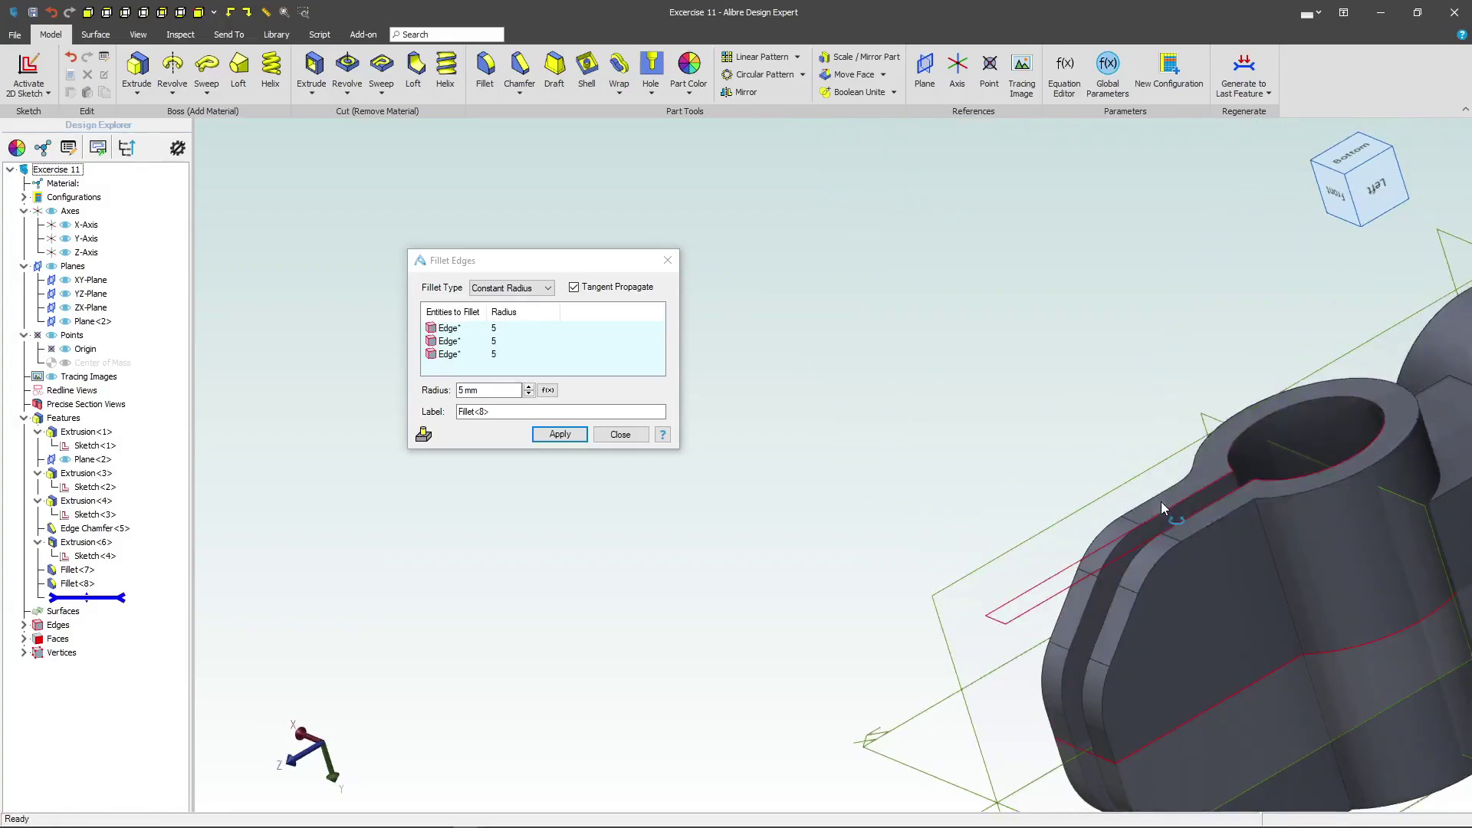
pyautogui.click(1279, 564)
# - Add the remaining junction edges, including the upper block's top edge and a lower body edge
pyautogui.scroll(-5, 1374, 535)
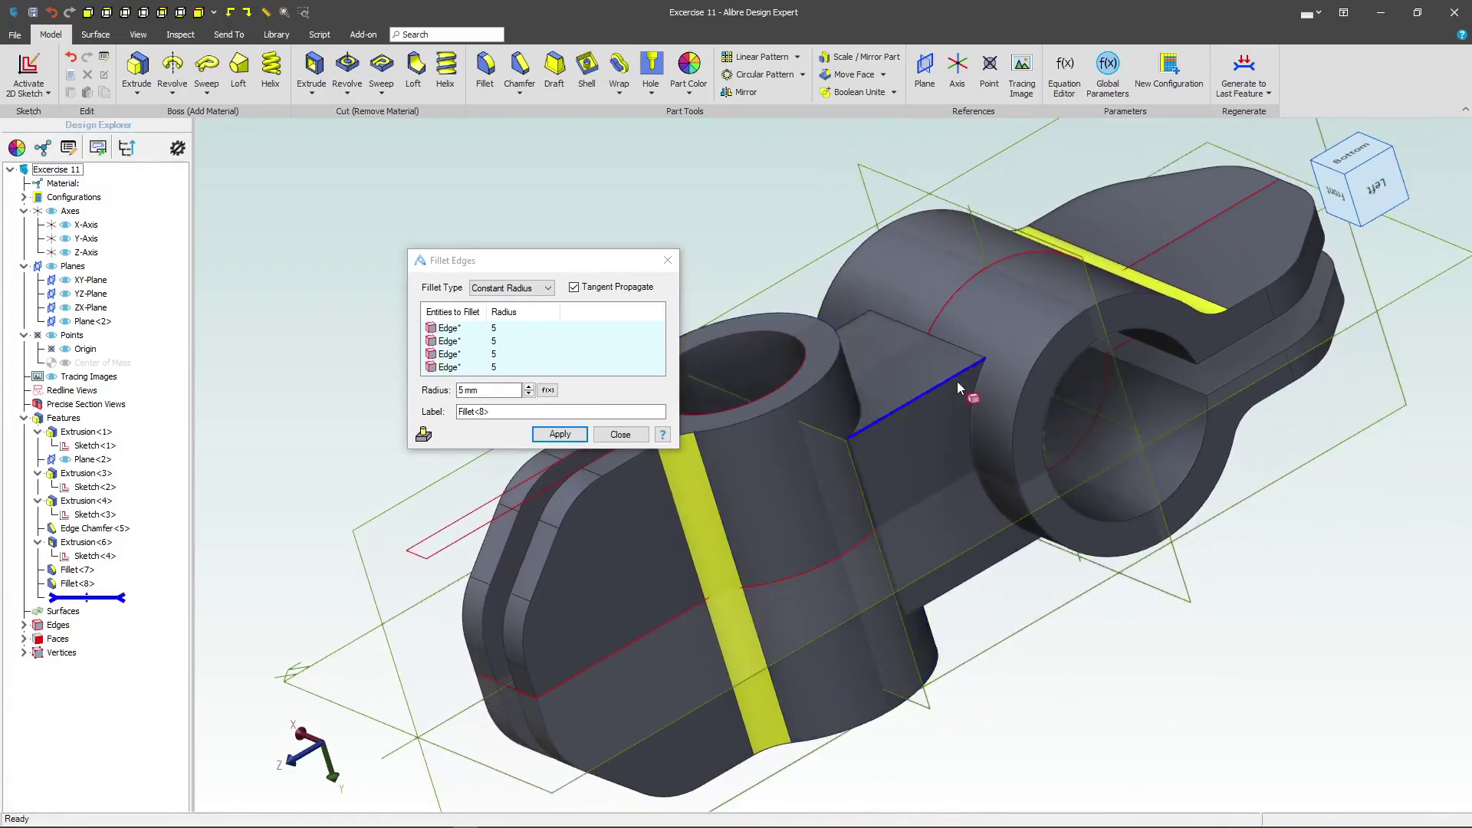
pyautogui.click(951, 381)
pyautogui.moveTo(958, 382)
pyautogui.mouseDown(button='middle')
pyautogui.moveTo(1000, 376)
pyautogui.moveTo(964, 386)
pyautogui.mouseUp(button='middle')
pyautogui.click(855, 493)
pyautogui.moveTo(855, 493); pyautogui.dragTo(797, 436, button='middle')
pyautogui.click(743, 559)
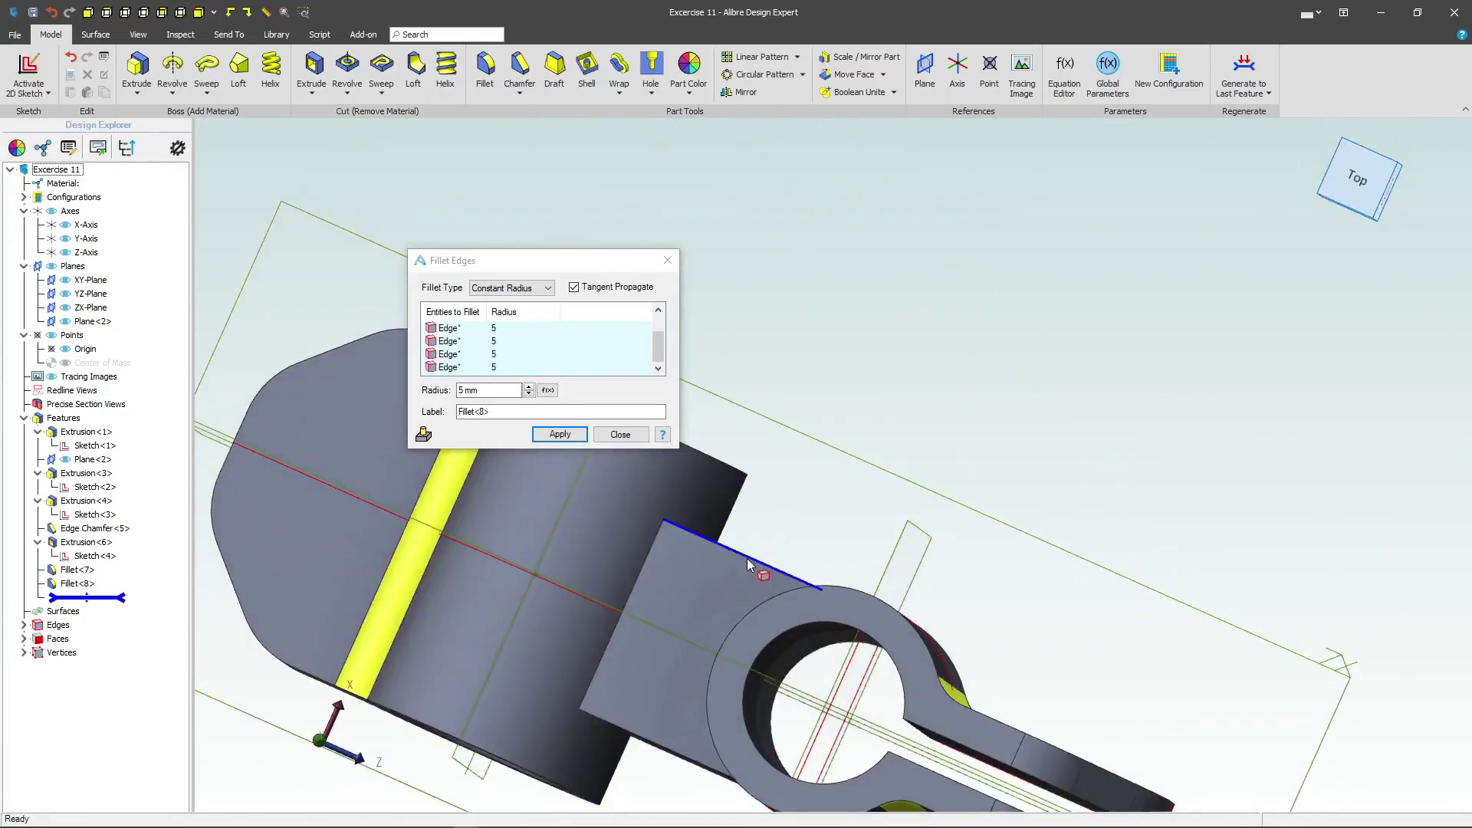
pyautogui.click(620, 728)
pyautogui.moveTo(620, 729); pyautogui.dragTo(669, 661, button='middle')
pyautogui.scroll(-3, 668, 661)
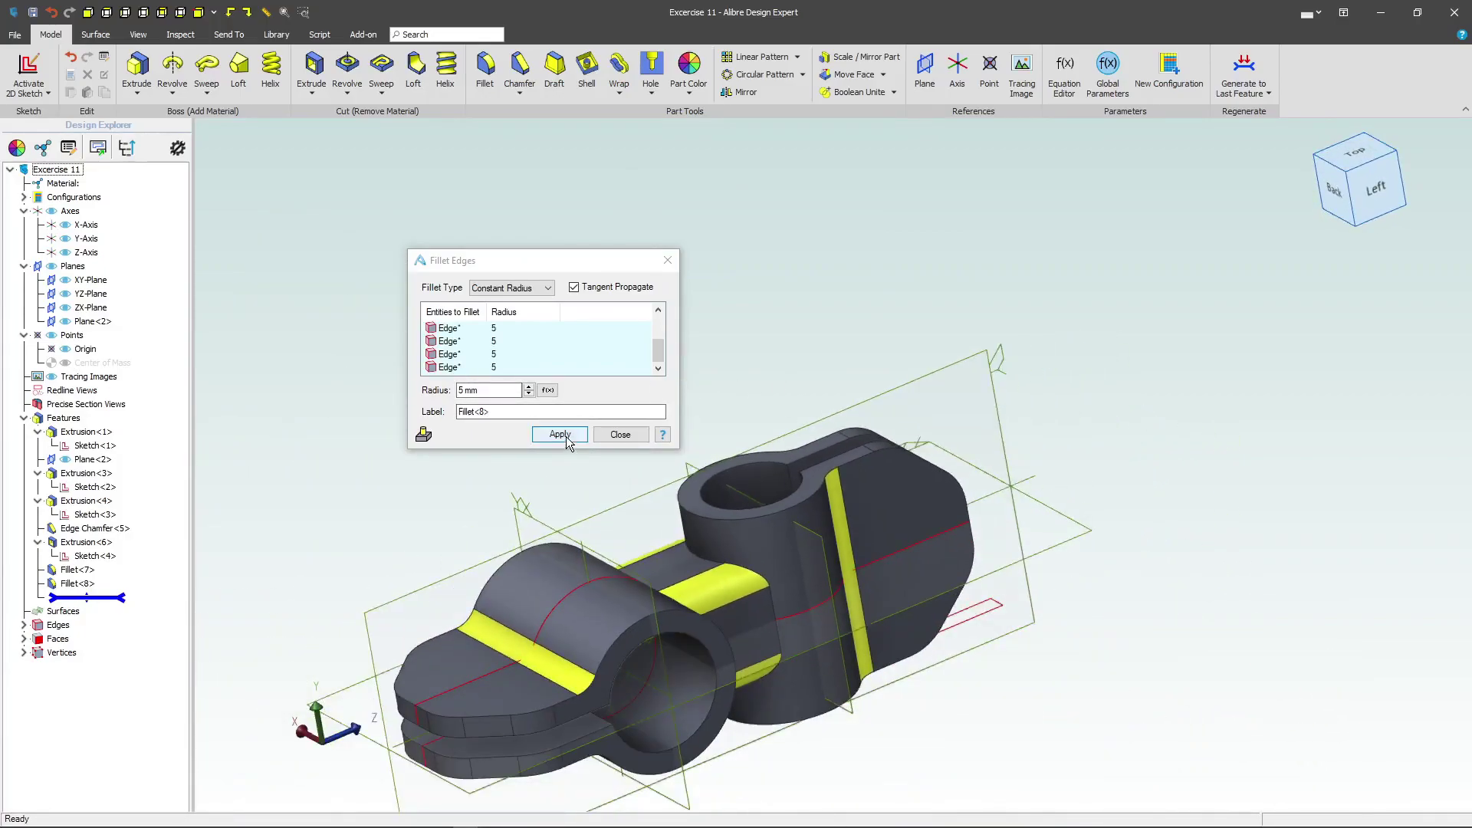
# - Apply the body fillets, then fillet the two curved boss-junction edges at 5 mm
pyautogui.click(561, 434)
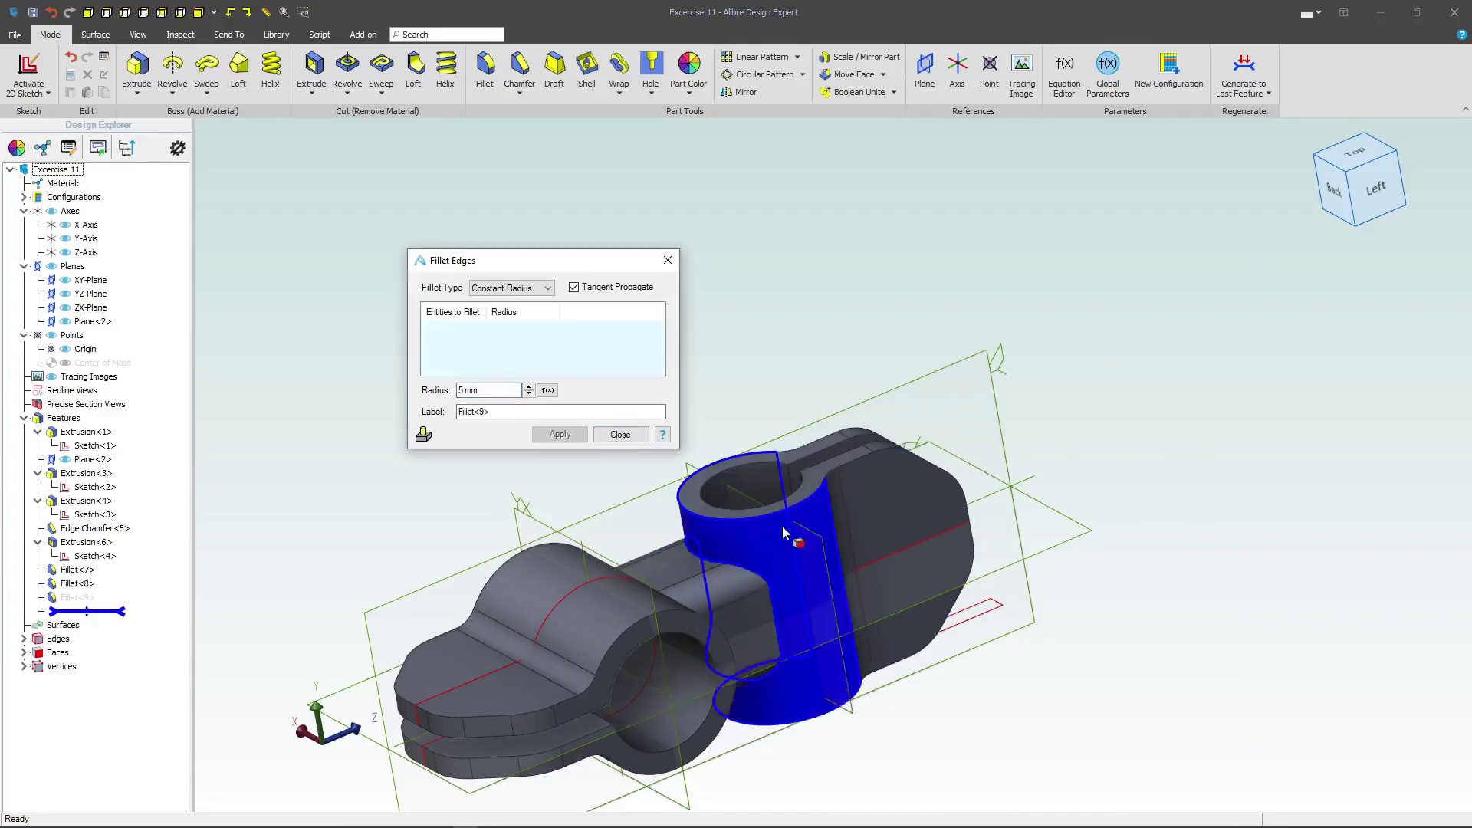
pyautogui.click(564, 372)
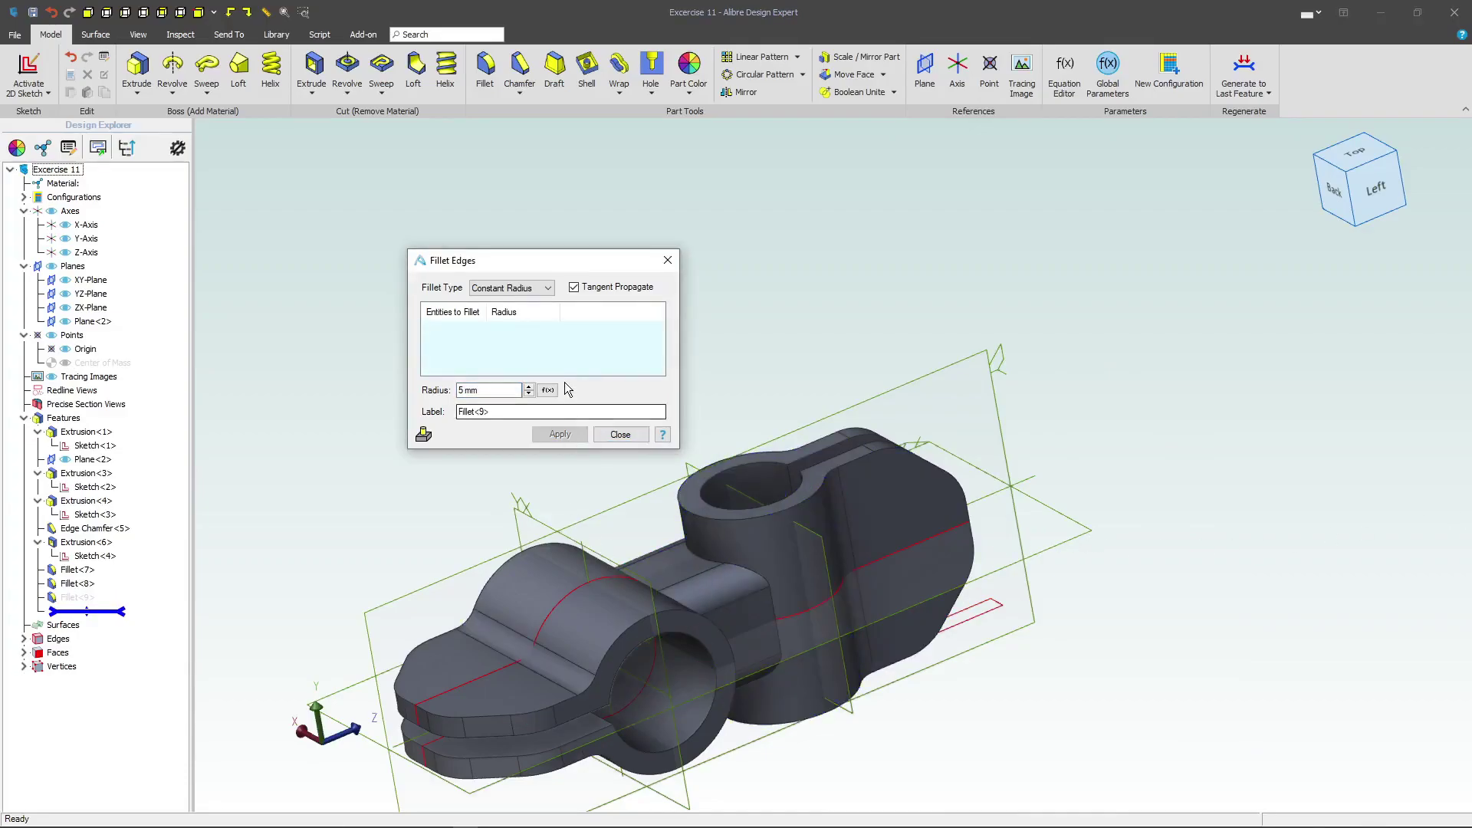
pyautogui.click(727, 562)
pyautogui.moveTo(693, 569); pyautogui.dragTo(643, 589, button='right')
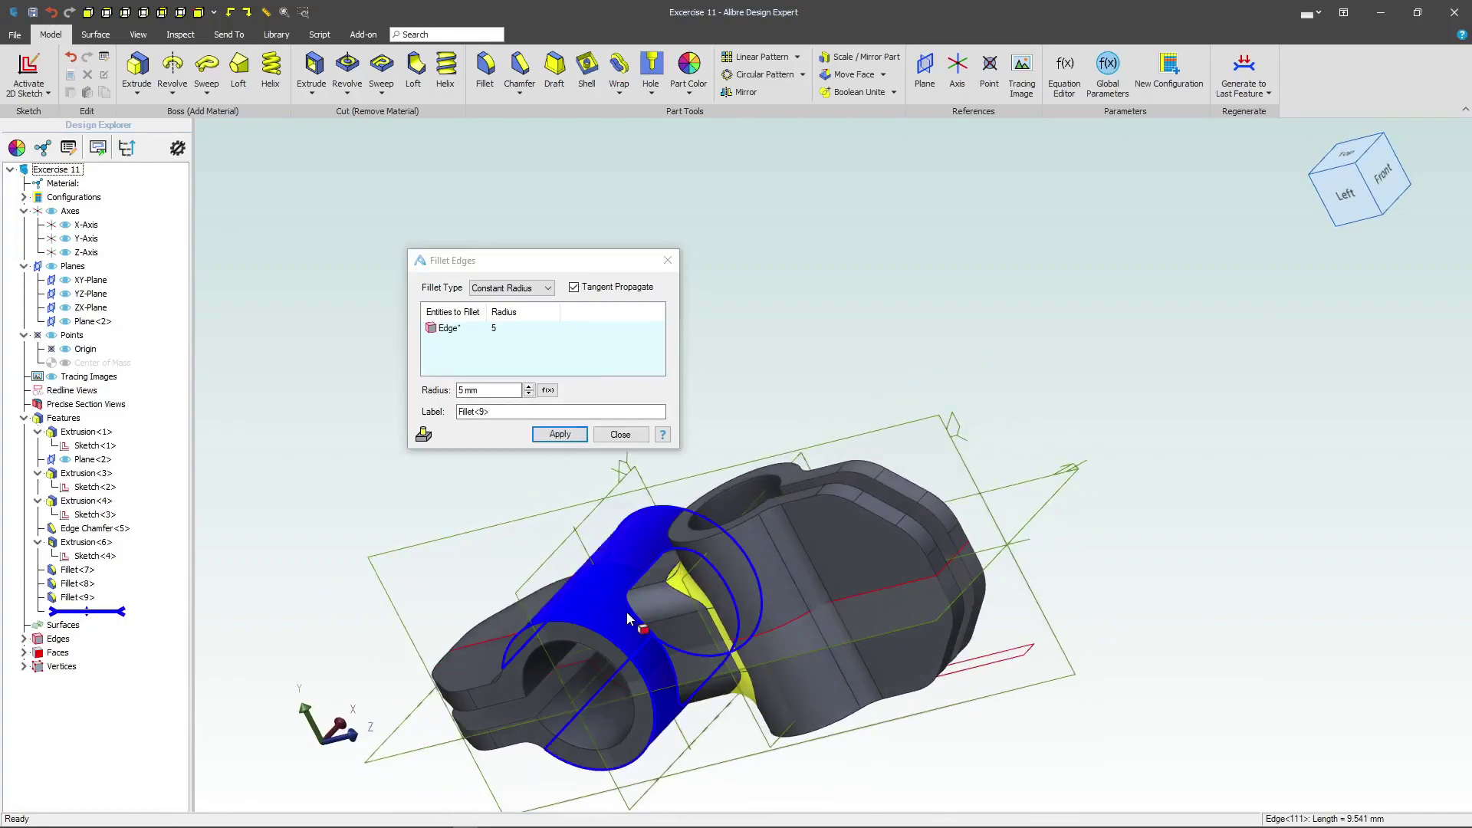
pyautogui.click(635, 617)
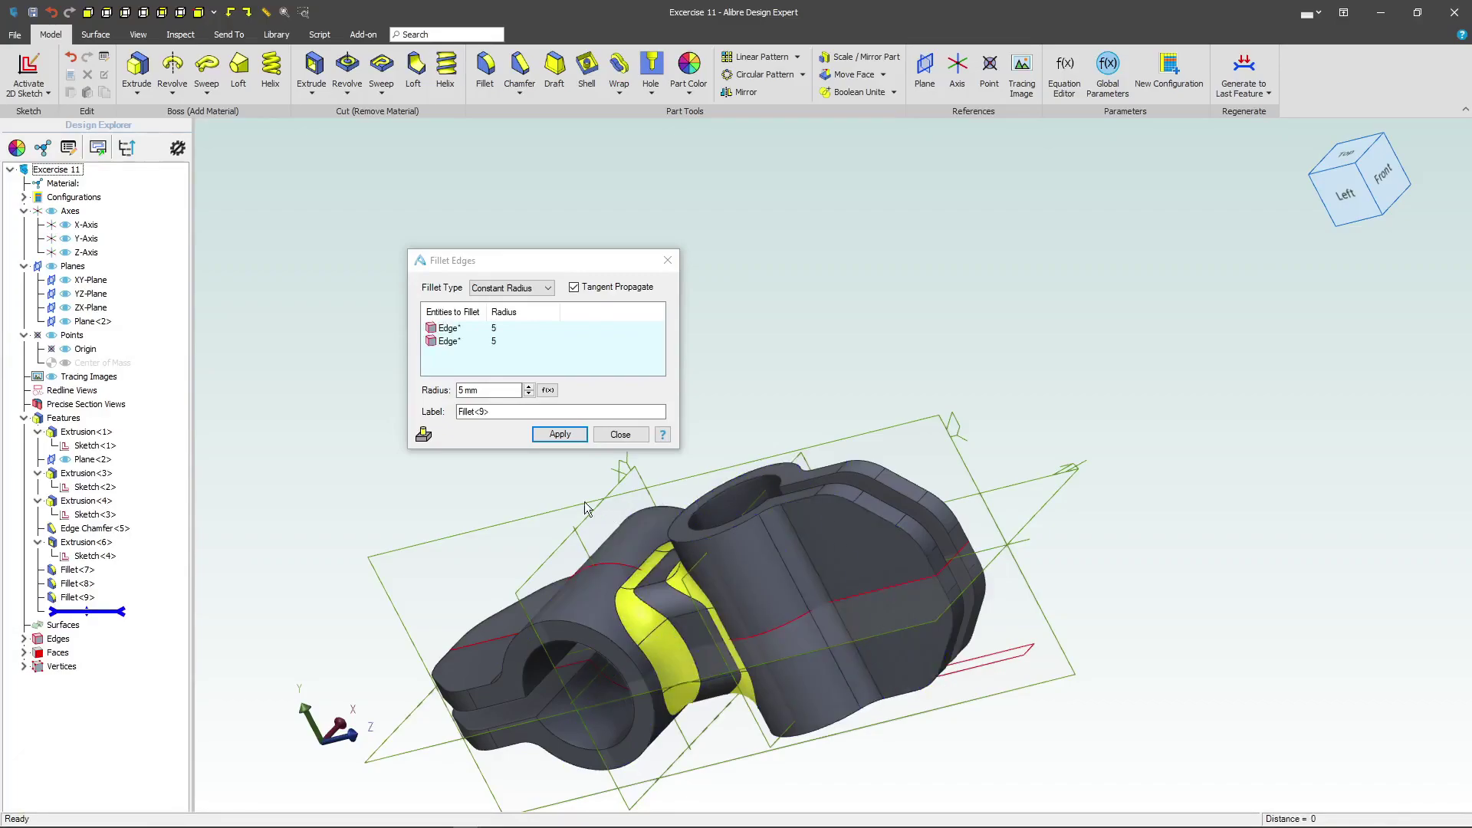
pyautogui.click(560, 434)
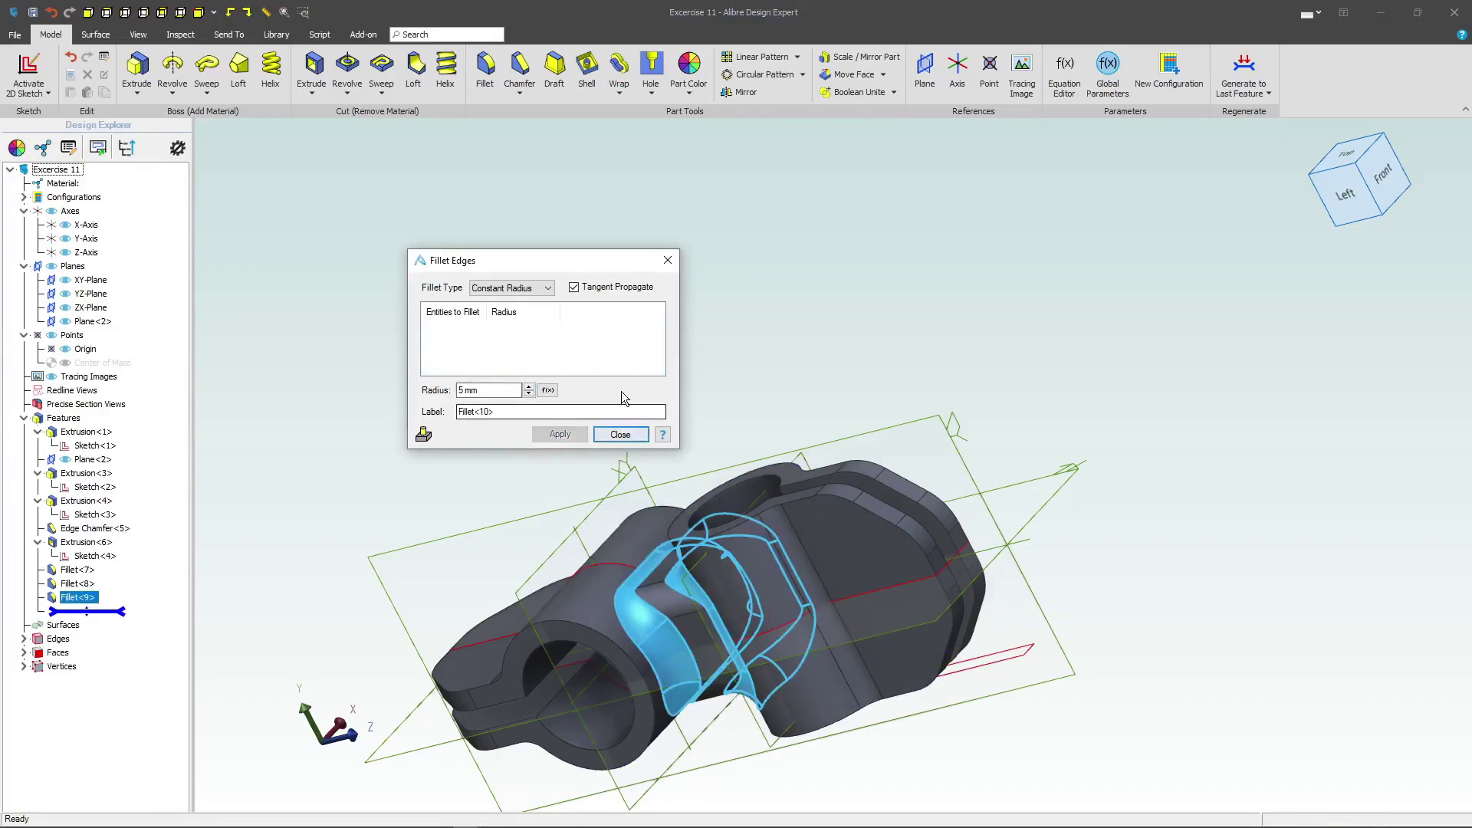
# - Close the fillet tool and view the chamfered tab face straight on
pyautogui.click(620, 434)
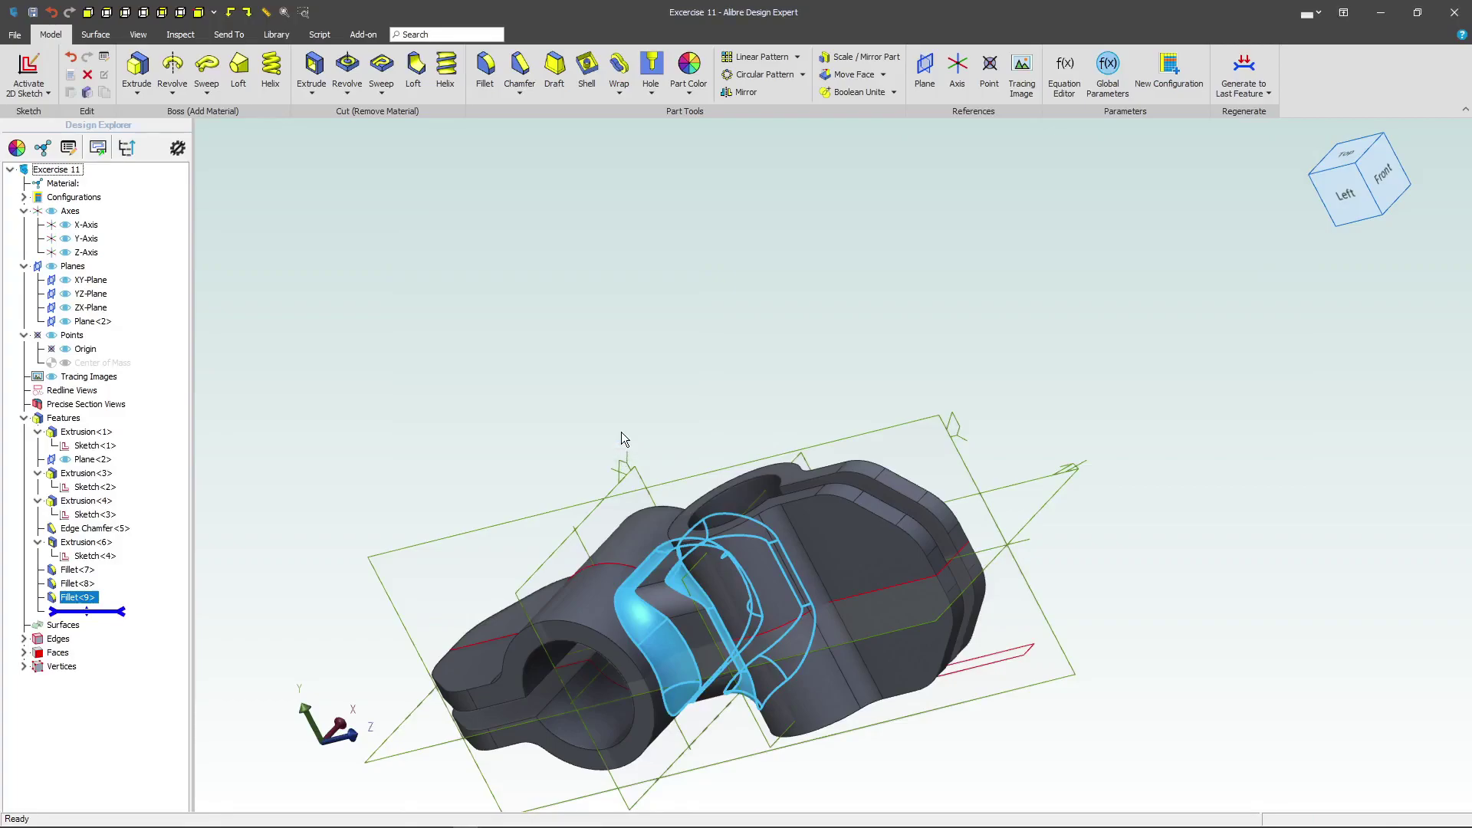
pyautogui.click(656, 393)
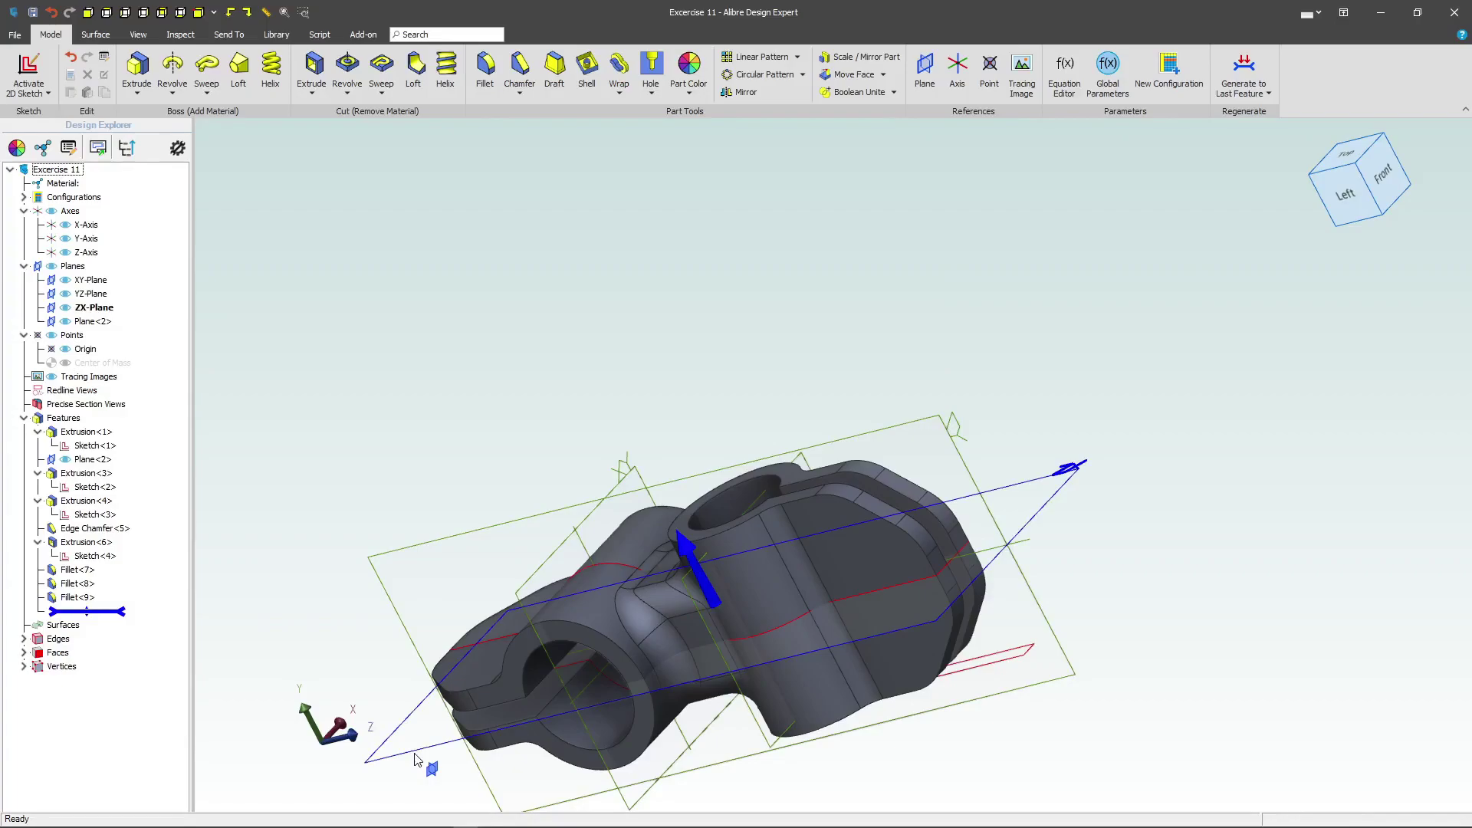
pyautogui.click(467, 656)
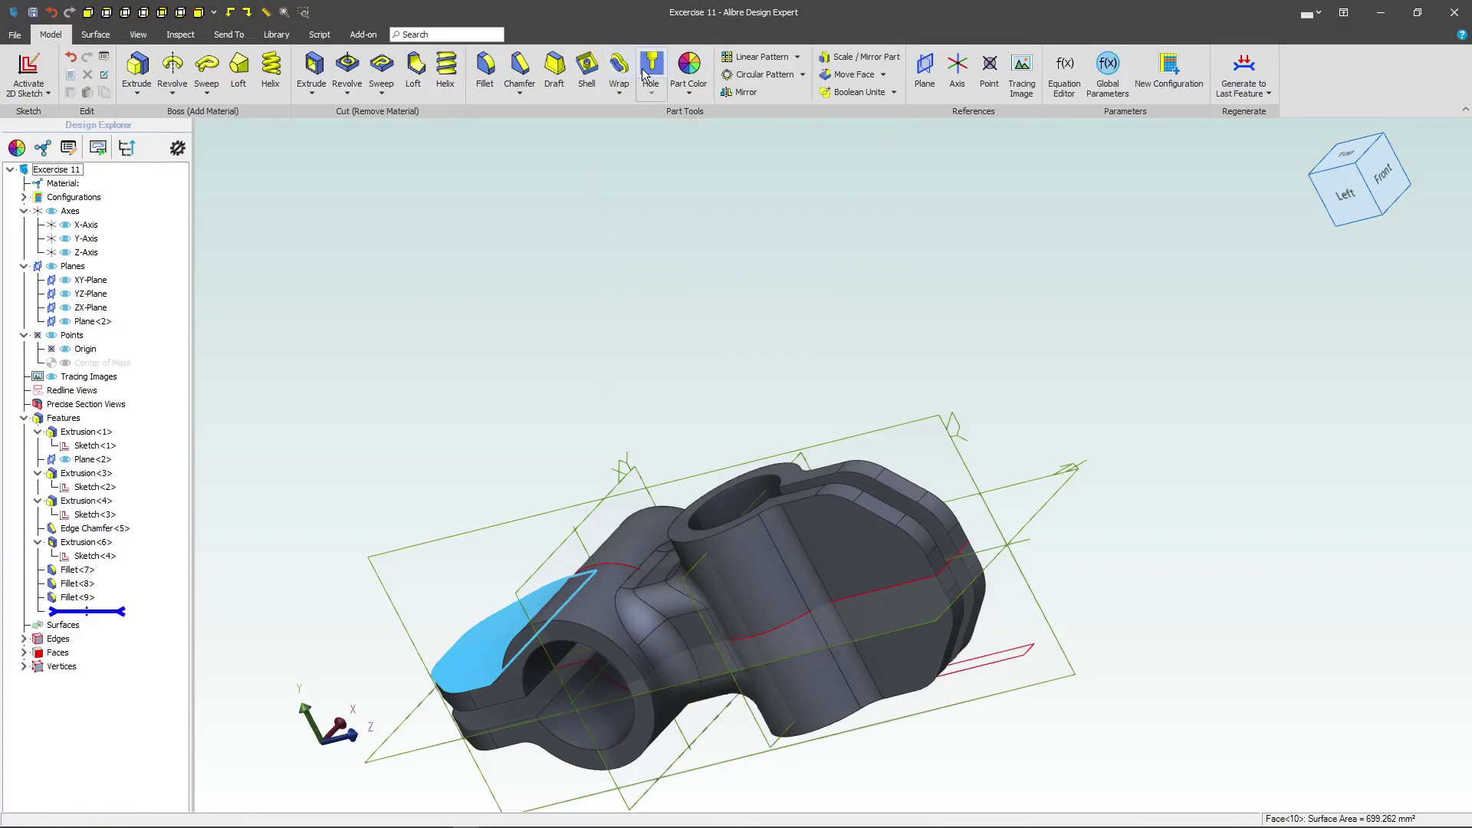
pyautogui.press('F7')
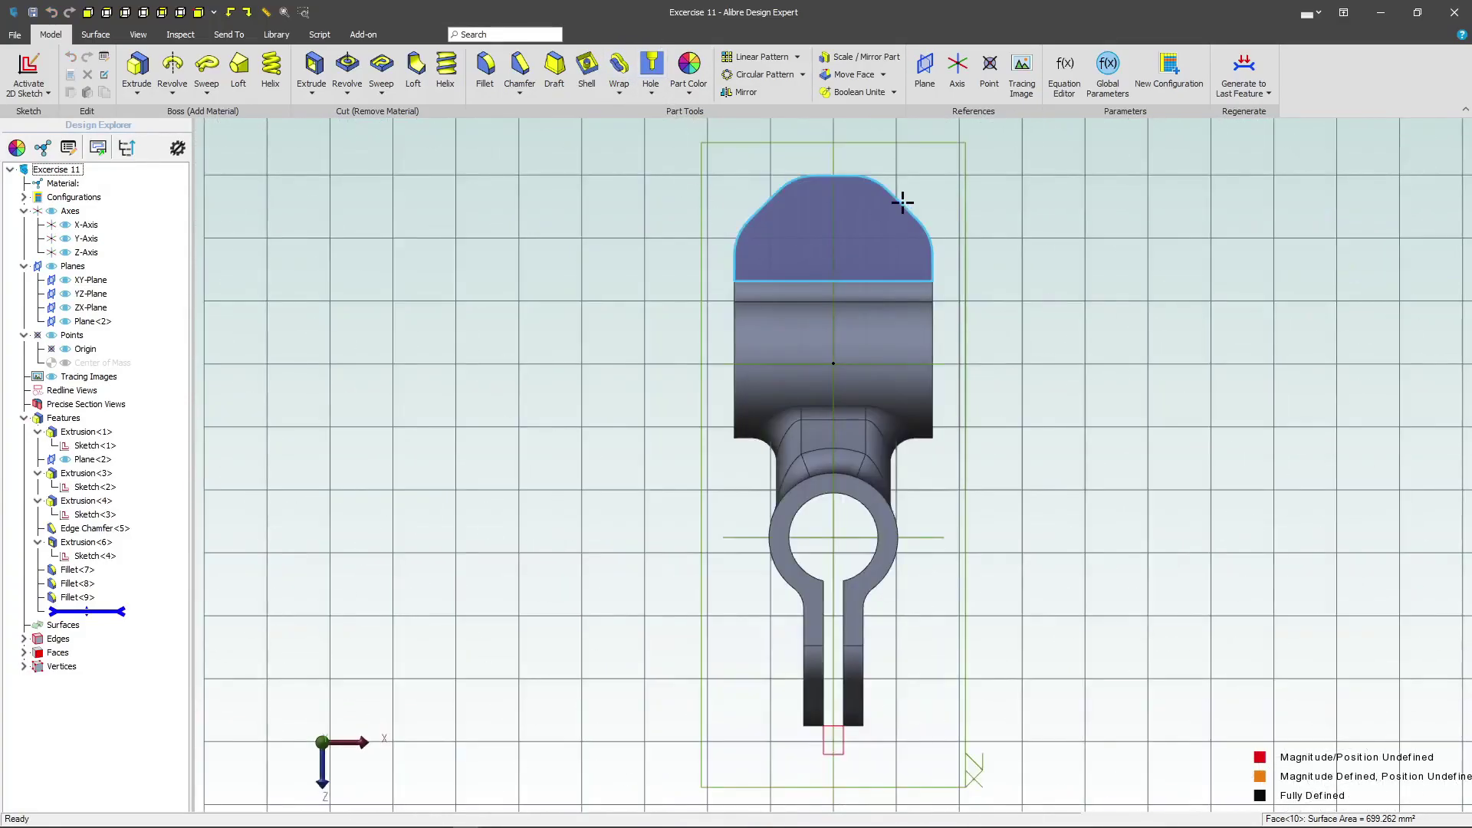
# - Place an 8 mm hole on the tab, aligned vertically with the origin
pyautogui.press('h')
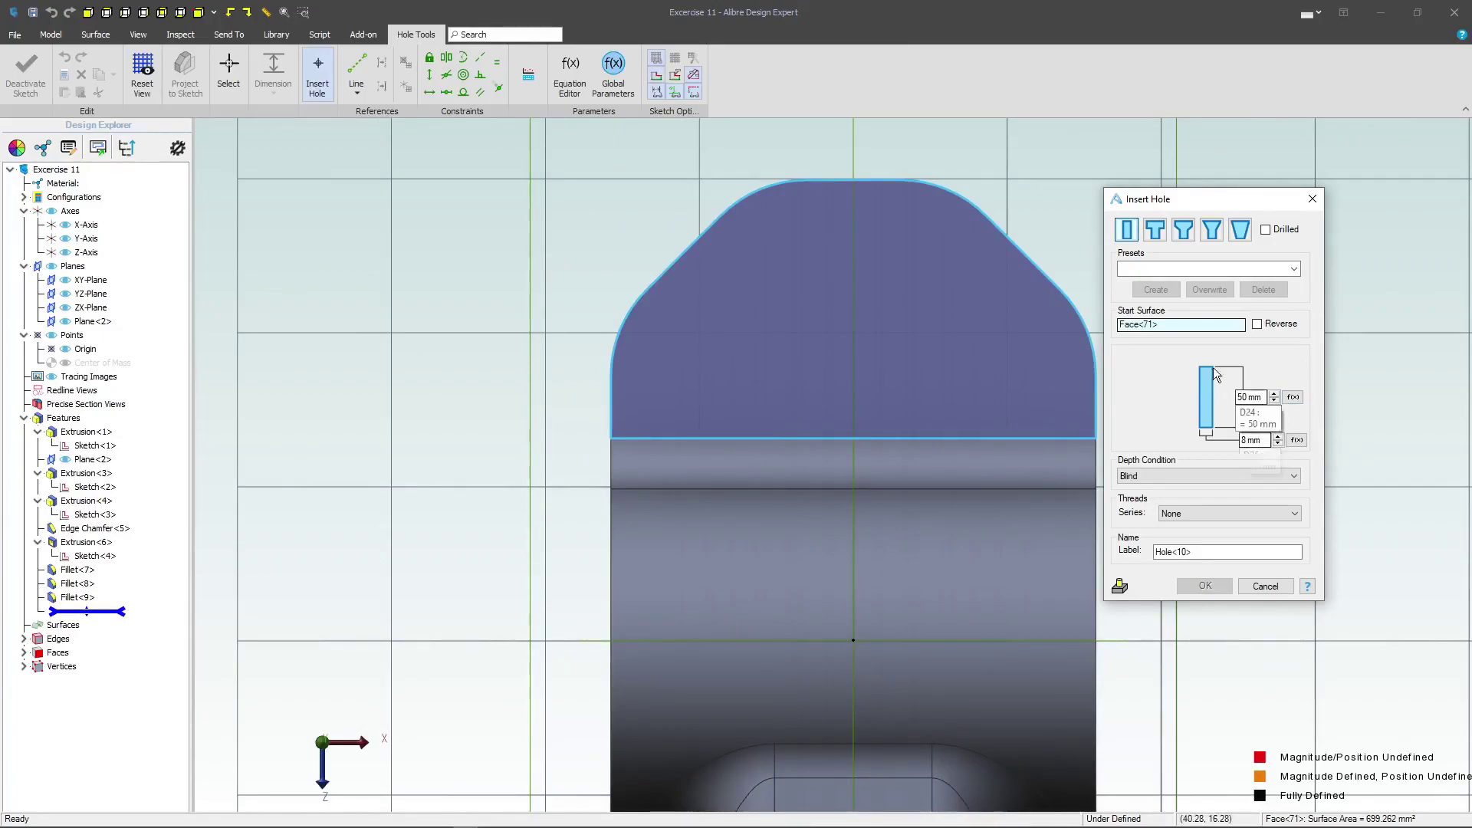
pyautogui.click(810, 290)
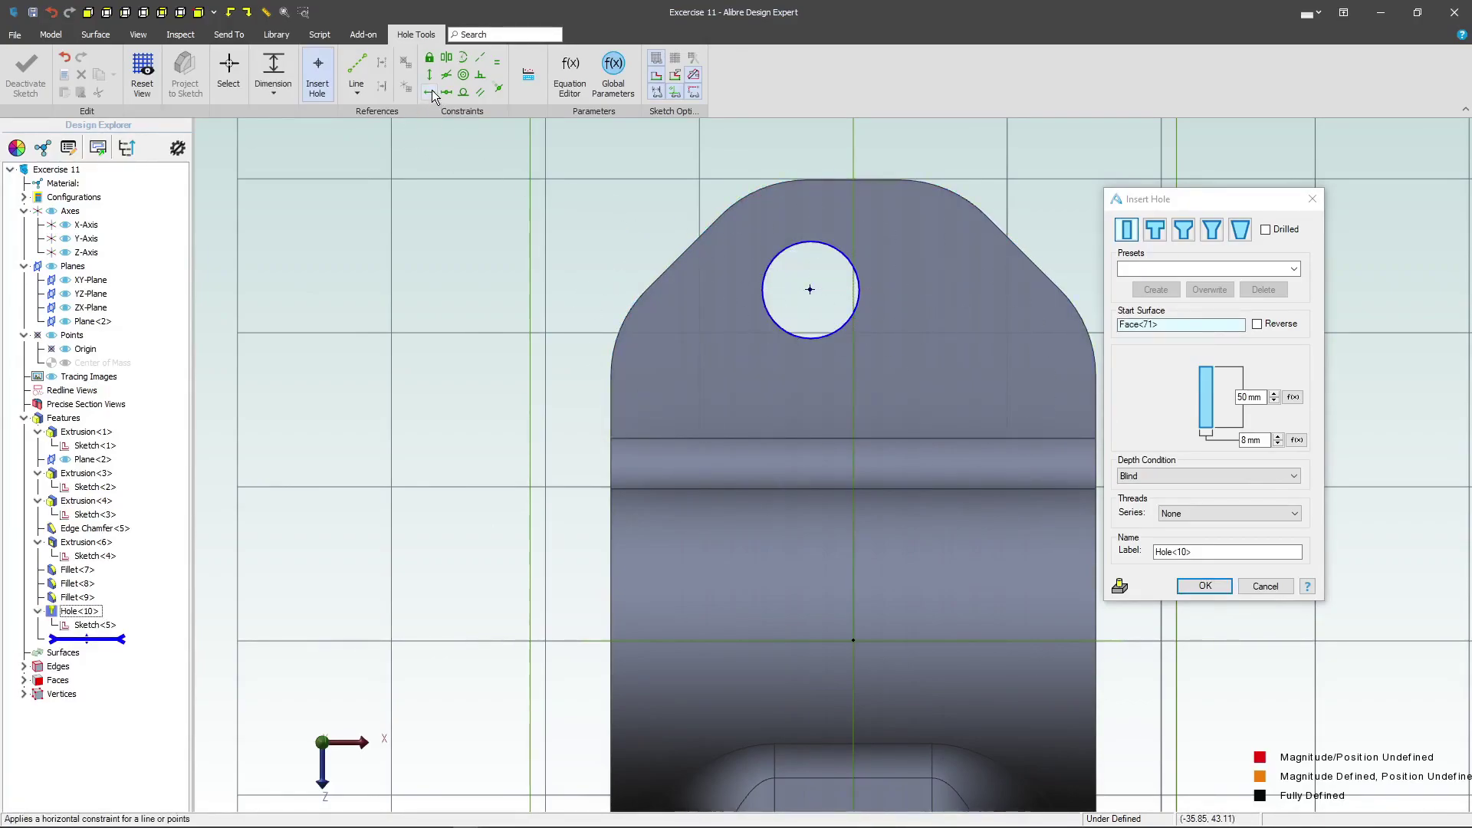
pyautogui.click(805, 288)
pyautogui.click(853, 641)
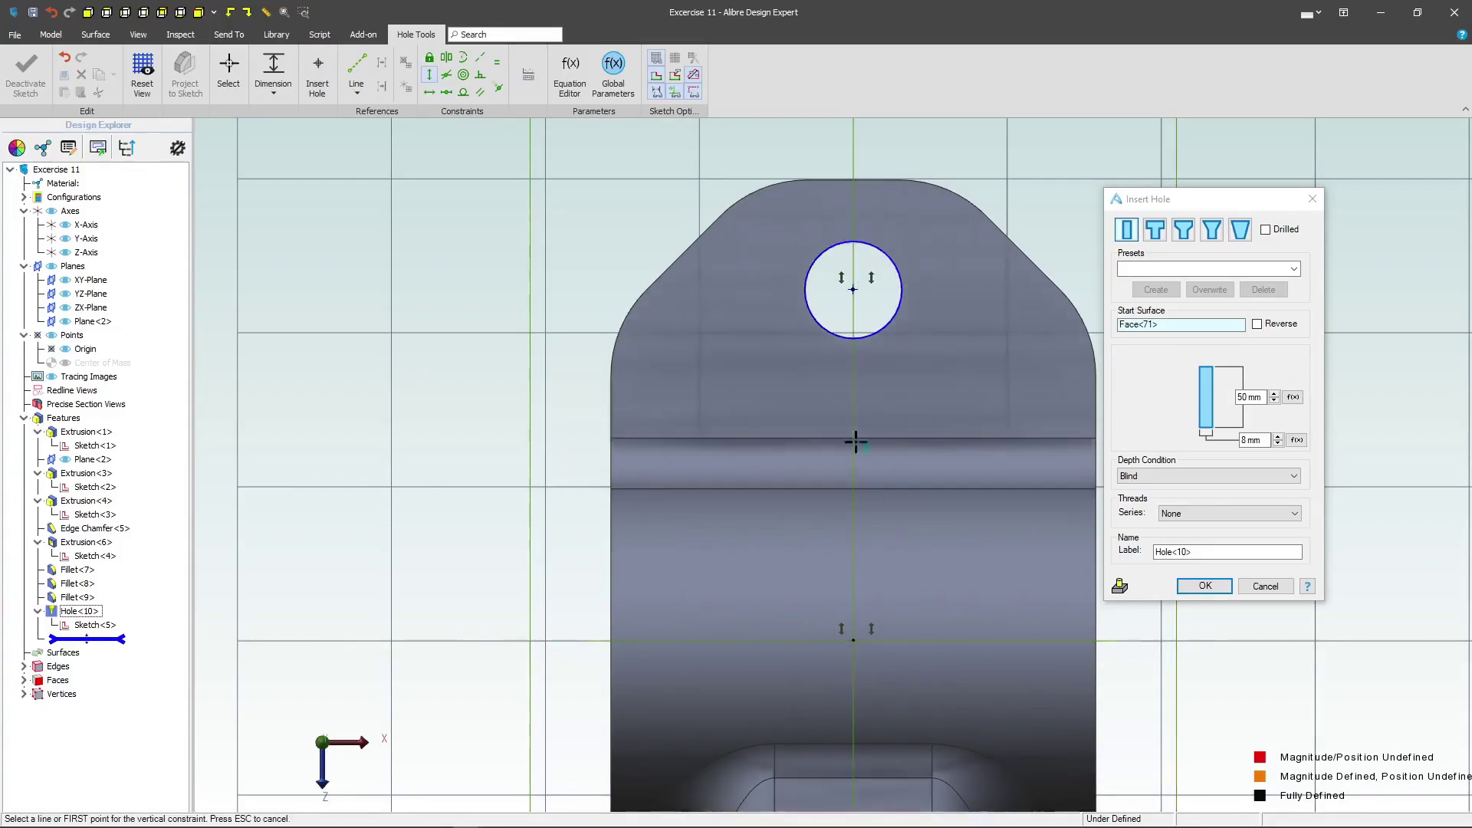
# - Dimension the hole centre 10 mm below the tab's top edge and finish the hole
pyautogui.click(281, 68)
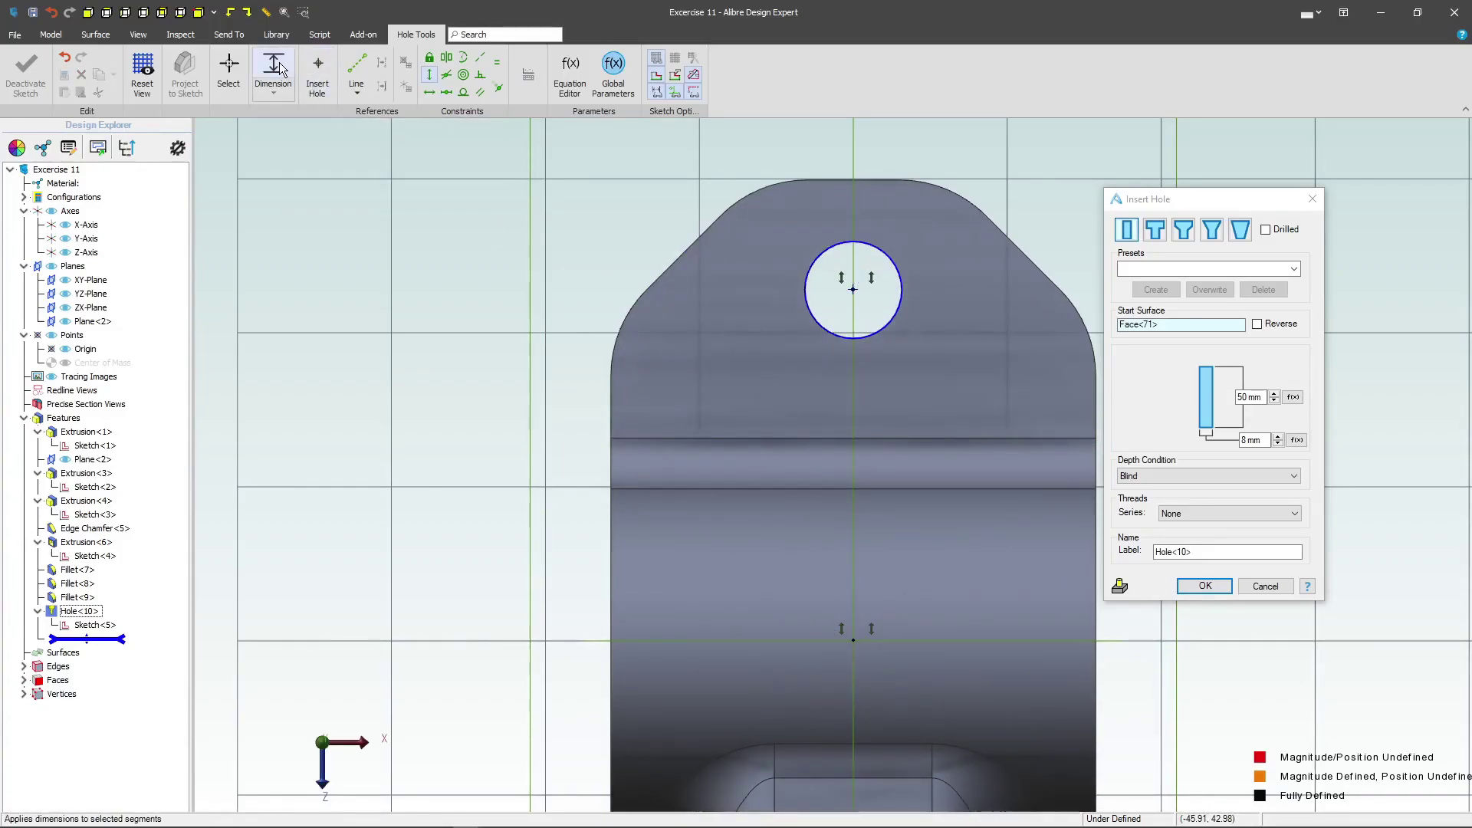
pyautogui.click(865, 179)
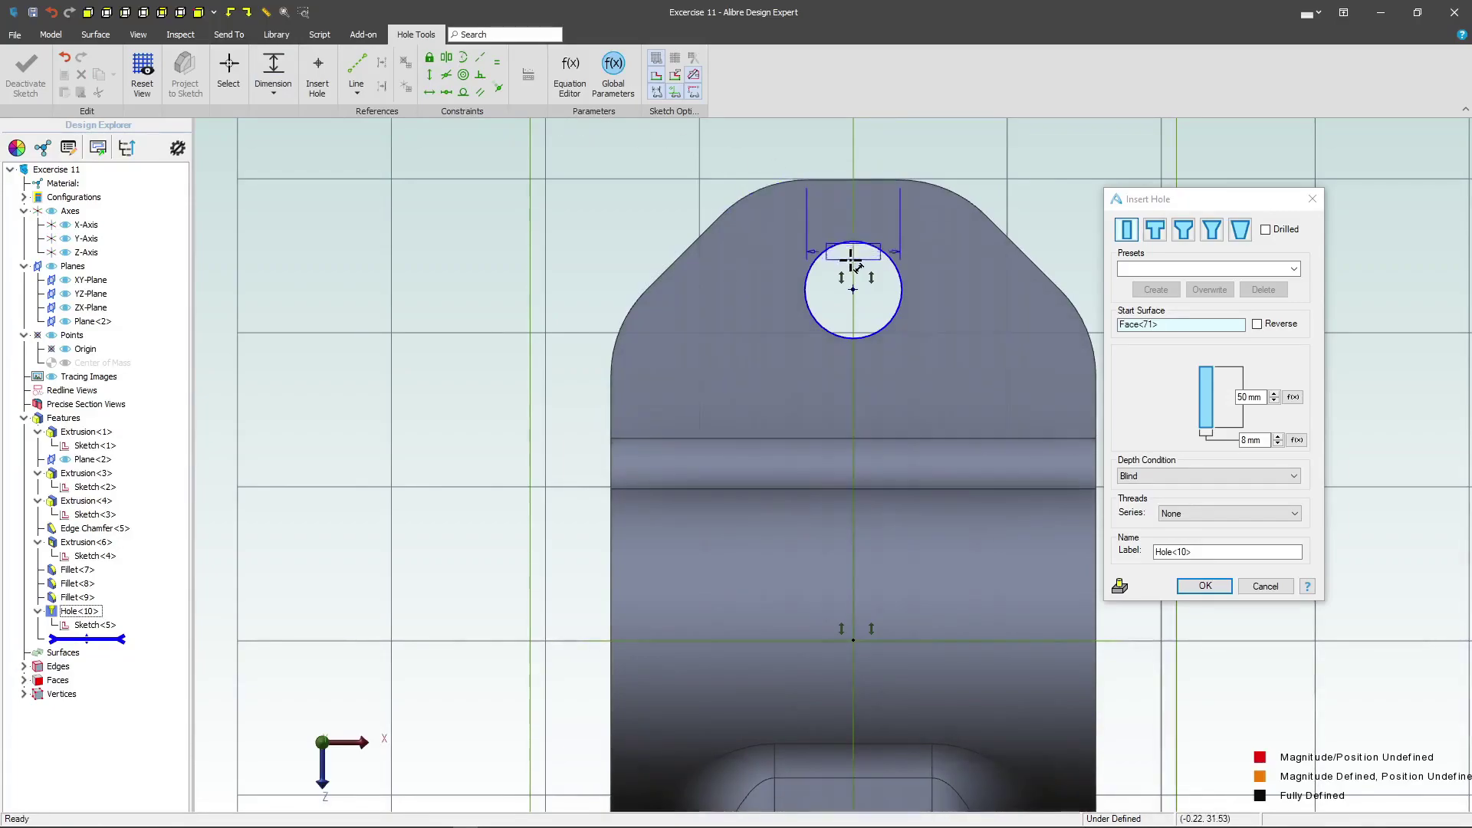
pyautogui.click(854, 290)
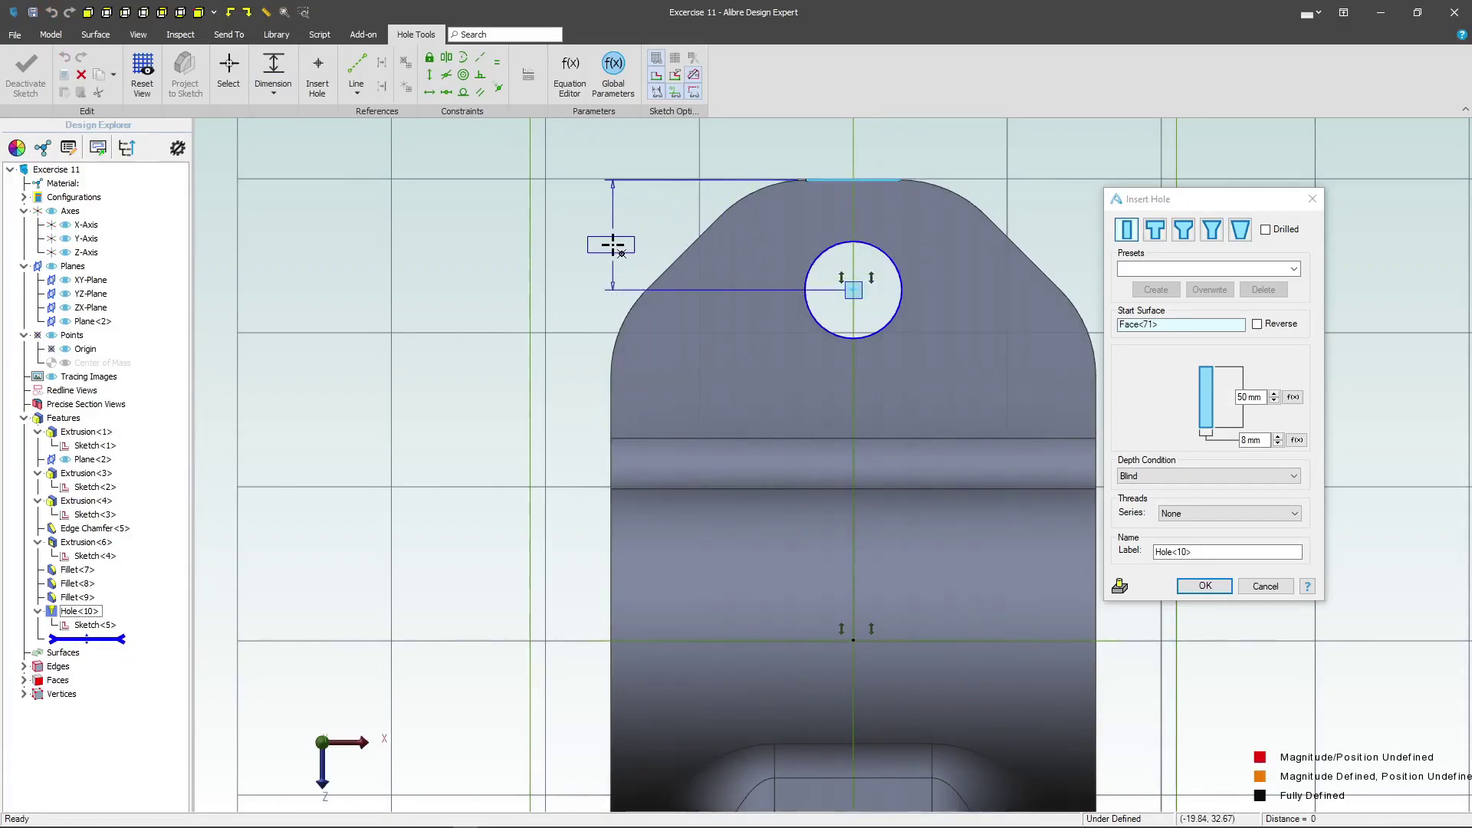
pyautogui.click(634, 230)
pyautogui.write('10')
pyautogui.press('Return')
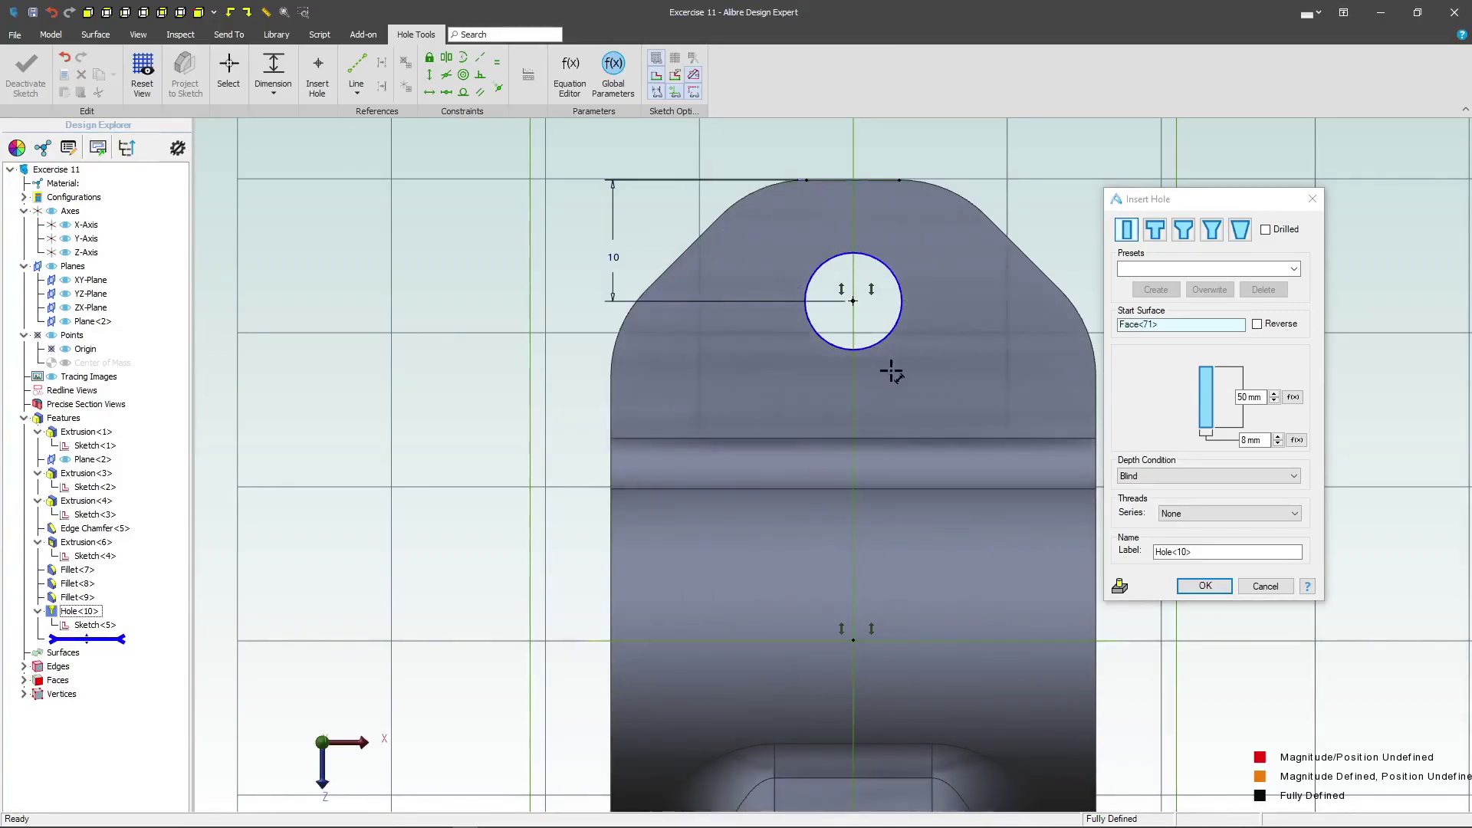
pyautogui.click(1207, 589)
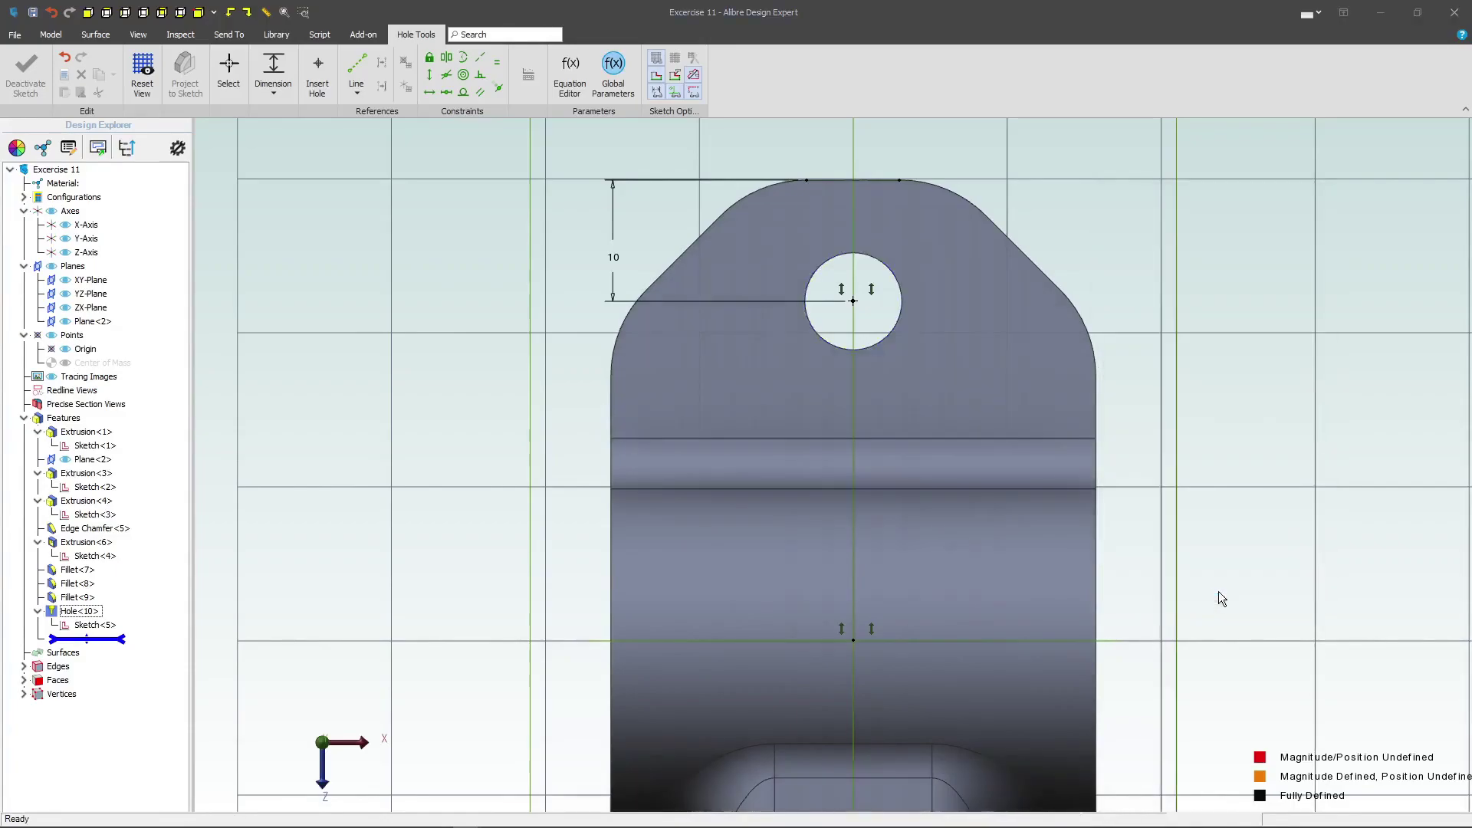
pyautogui.moveTo(963, 382); pyautogui.dragTo(973, 754, button='middle')
# - Select the opposite end tab face, view it straight on, and place a second hole
pyautogui.click(904, 779)
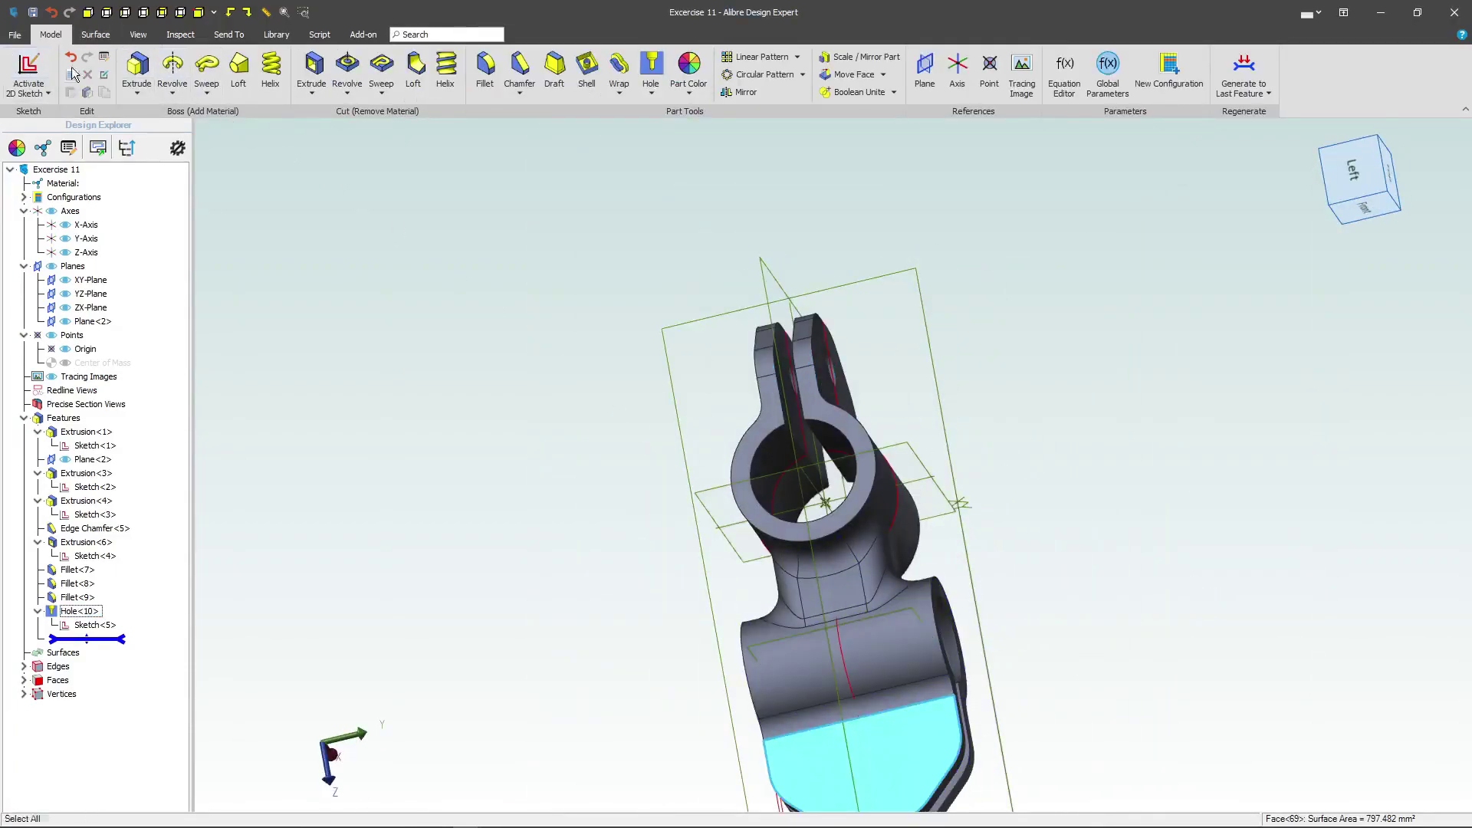
pyautogui.hotkey('ctrl', 'shift', 'l')
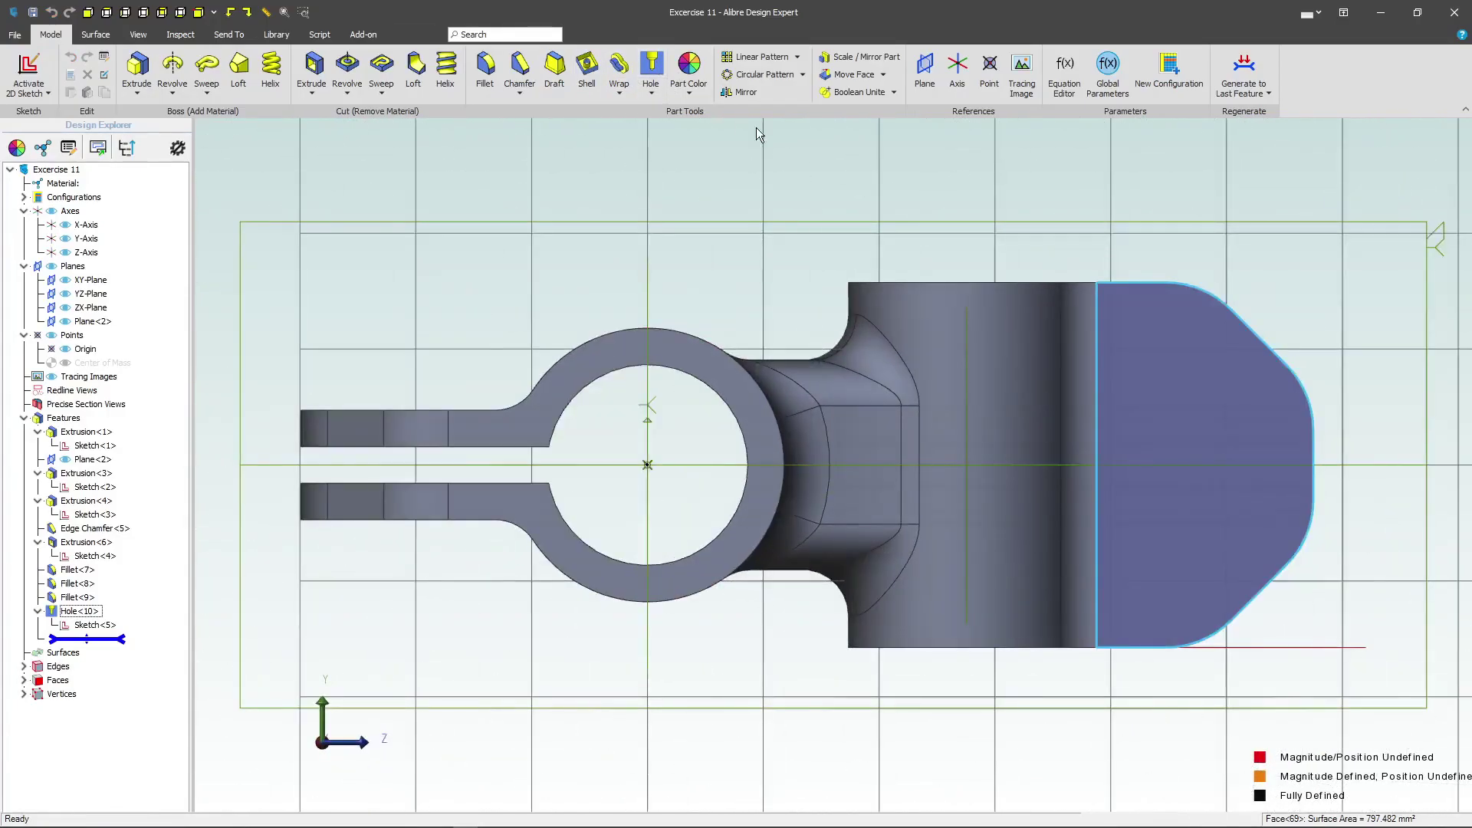
pyautogui.click(650, 68)
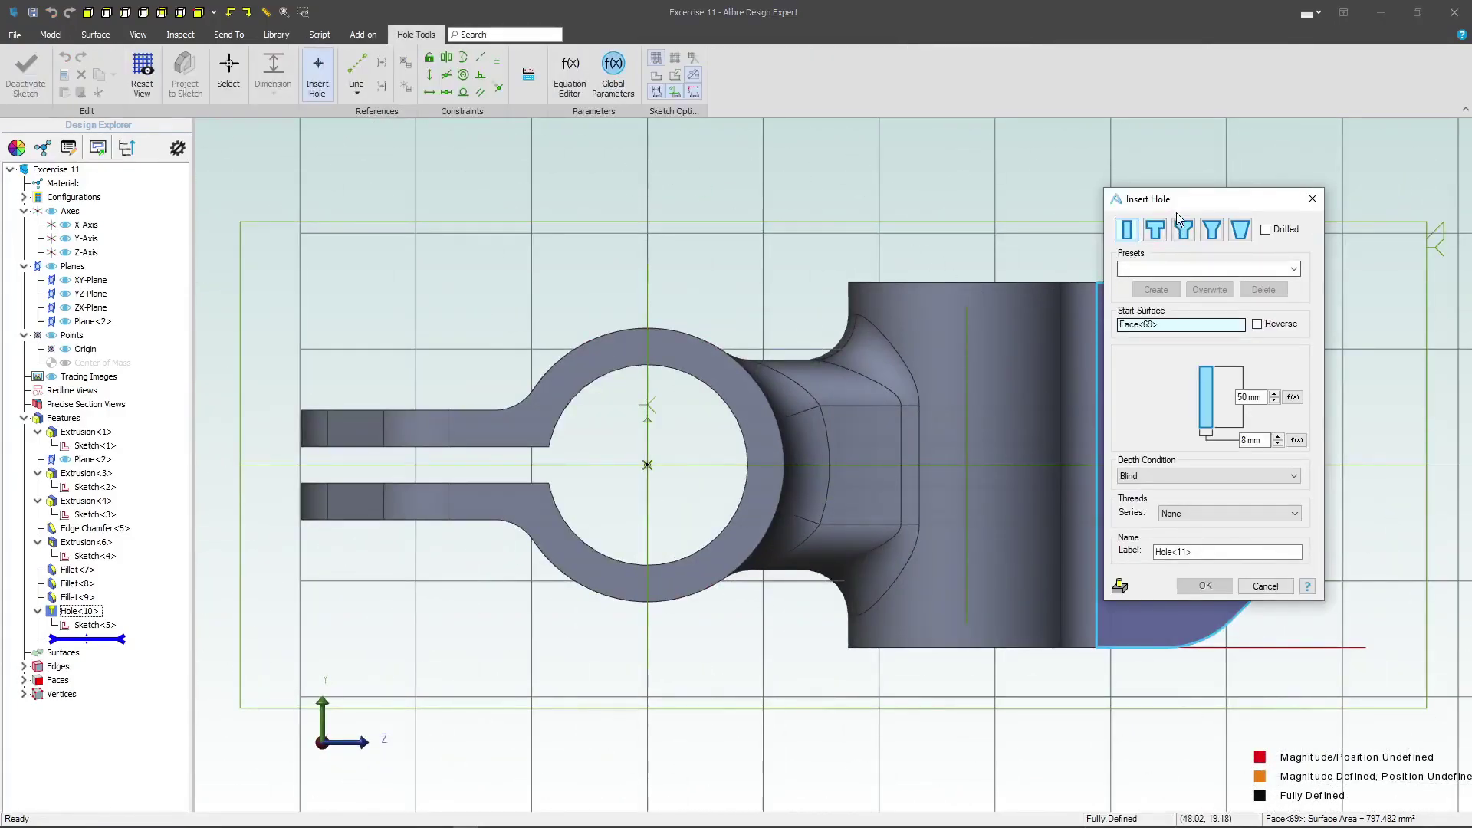
pyautogui.moveTo(1185, 201); pyautogui.dragTo(615, 179)
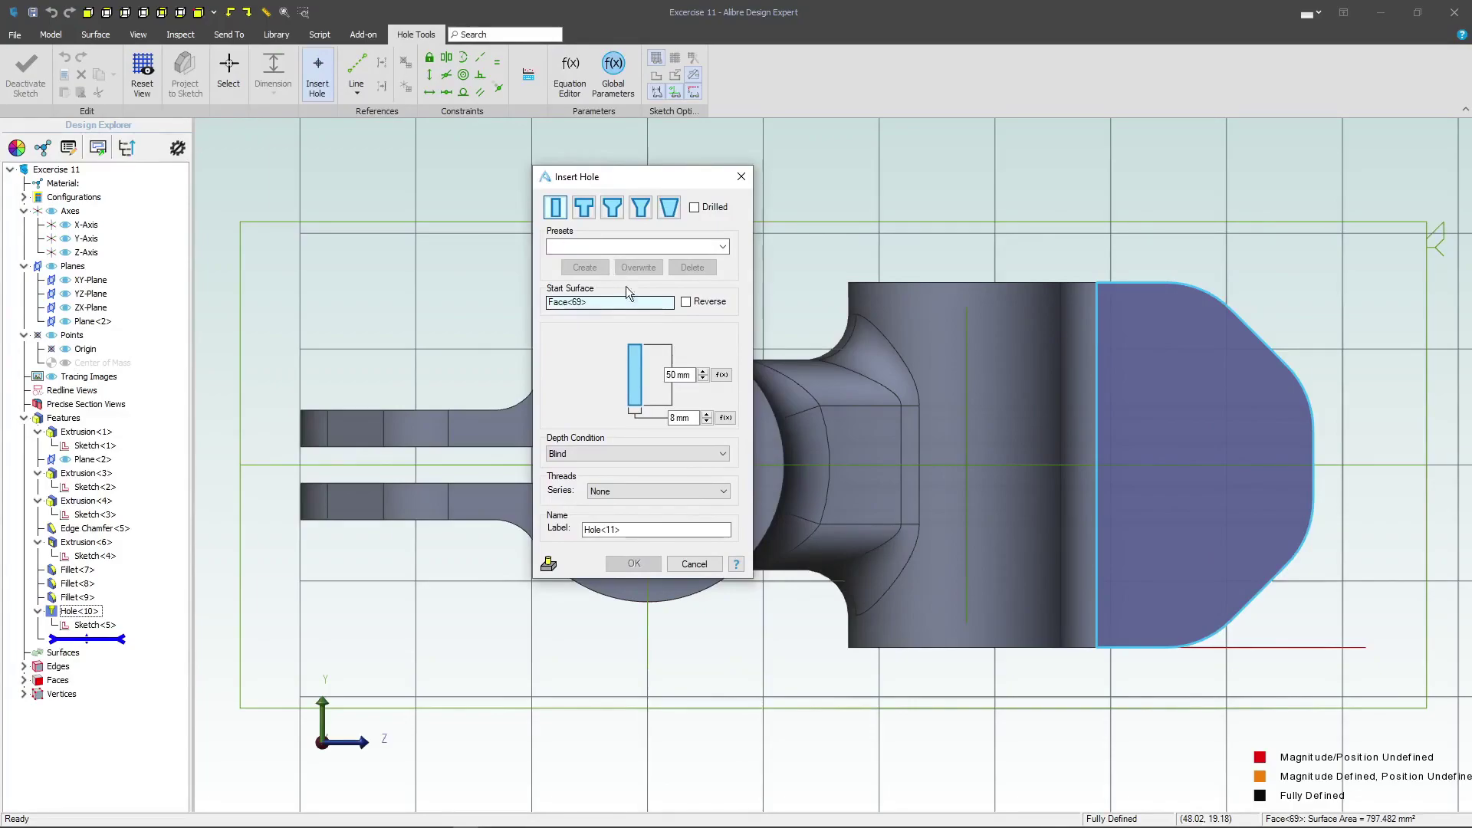
pyautogui.click(1222, 441)
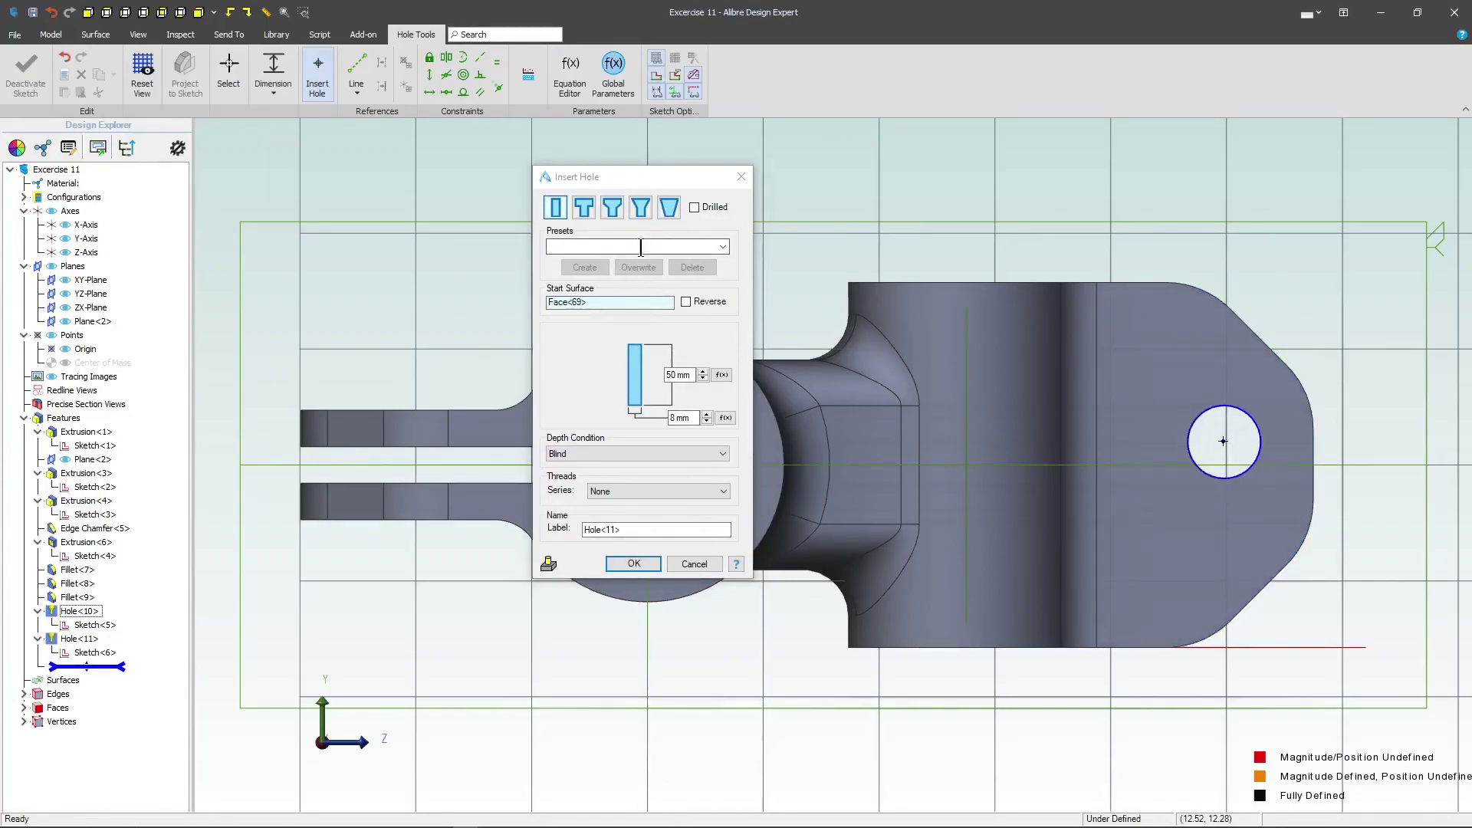
# - Dimension the hole 10 mm from the tab end, level it with the ring centre, and finish
pyautogui.click(1314, 460)
pyautogui.click(1279, 315)
pyautogui.write('10')
pyautogui.press('Return')
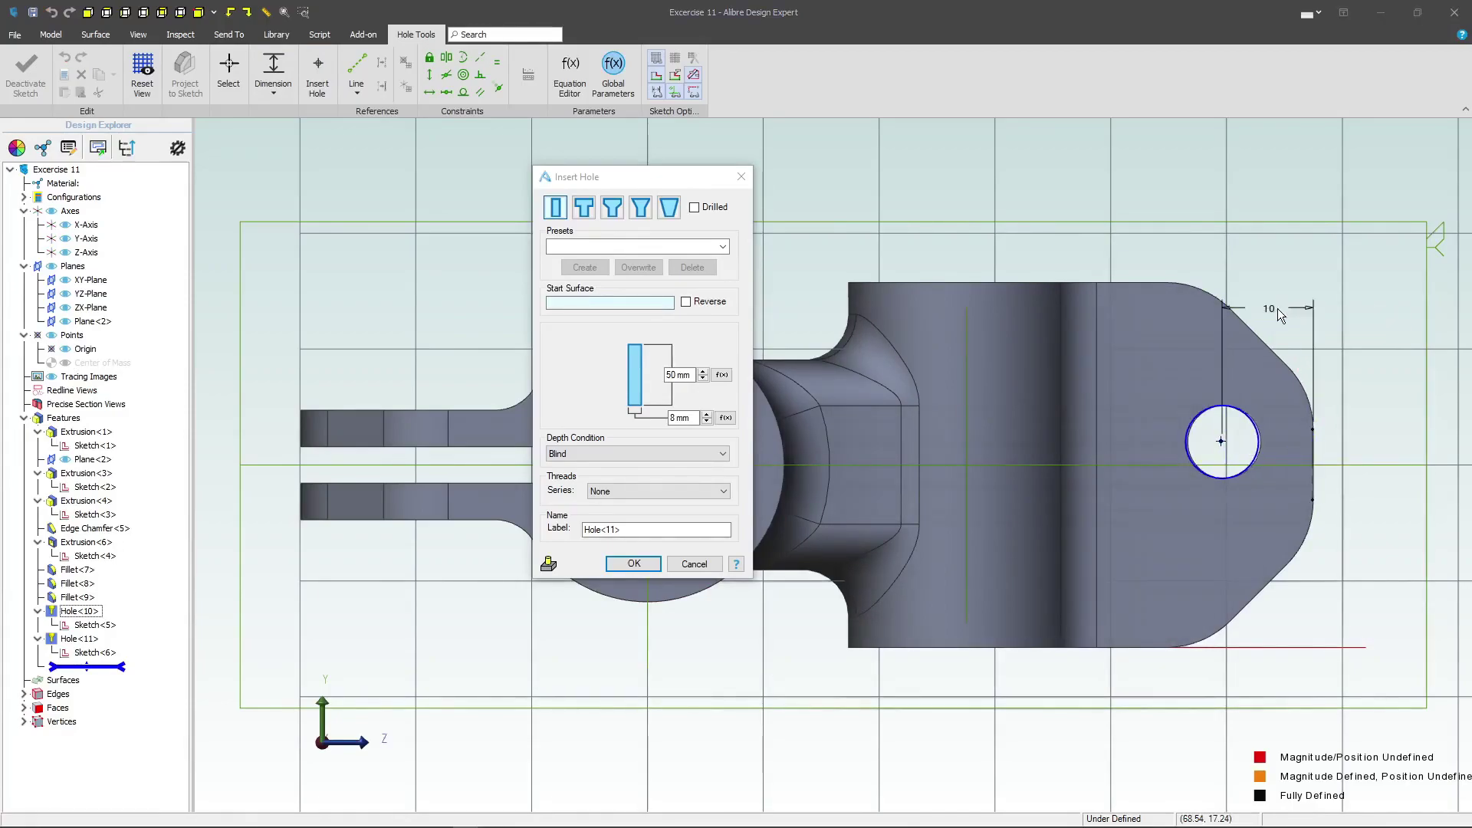
pyautogui.click(430, 91)
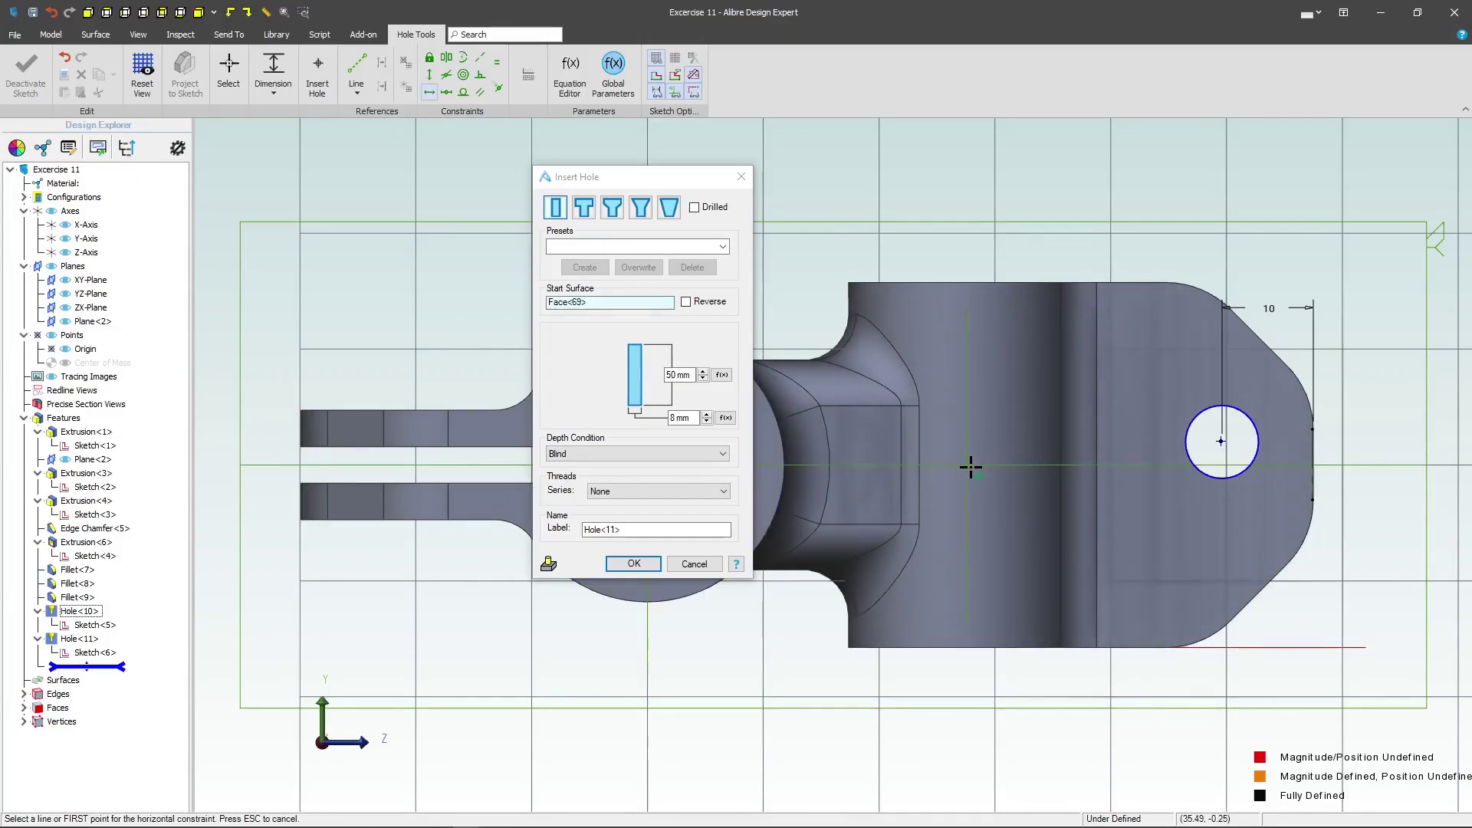
pyautogui.click(1221, 442)
pyautogui.scroll(-3, 1226, 441)
pyautogui.click(872, 457)
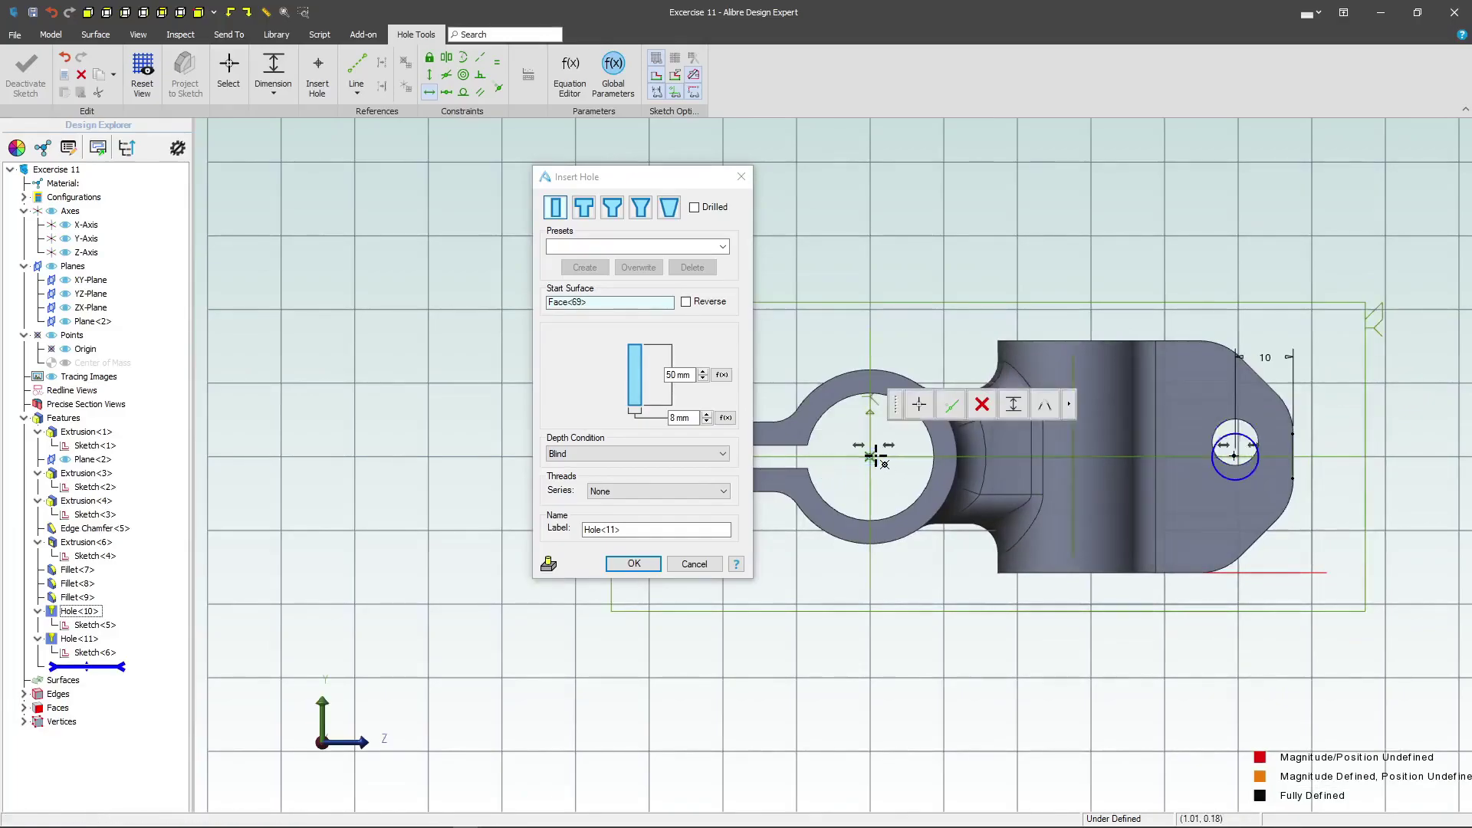
pyautogui.click(633, 564)
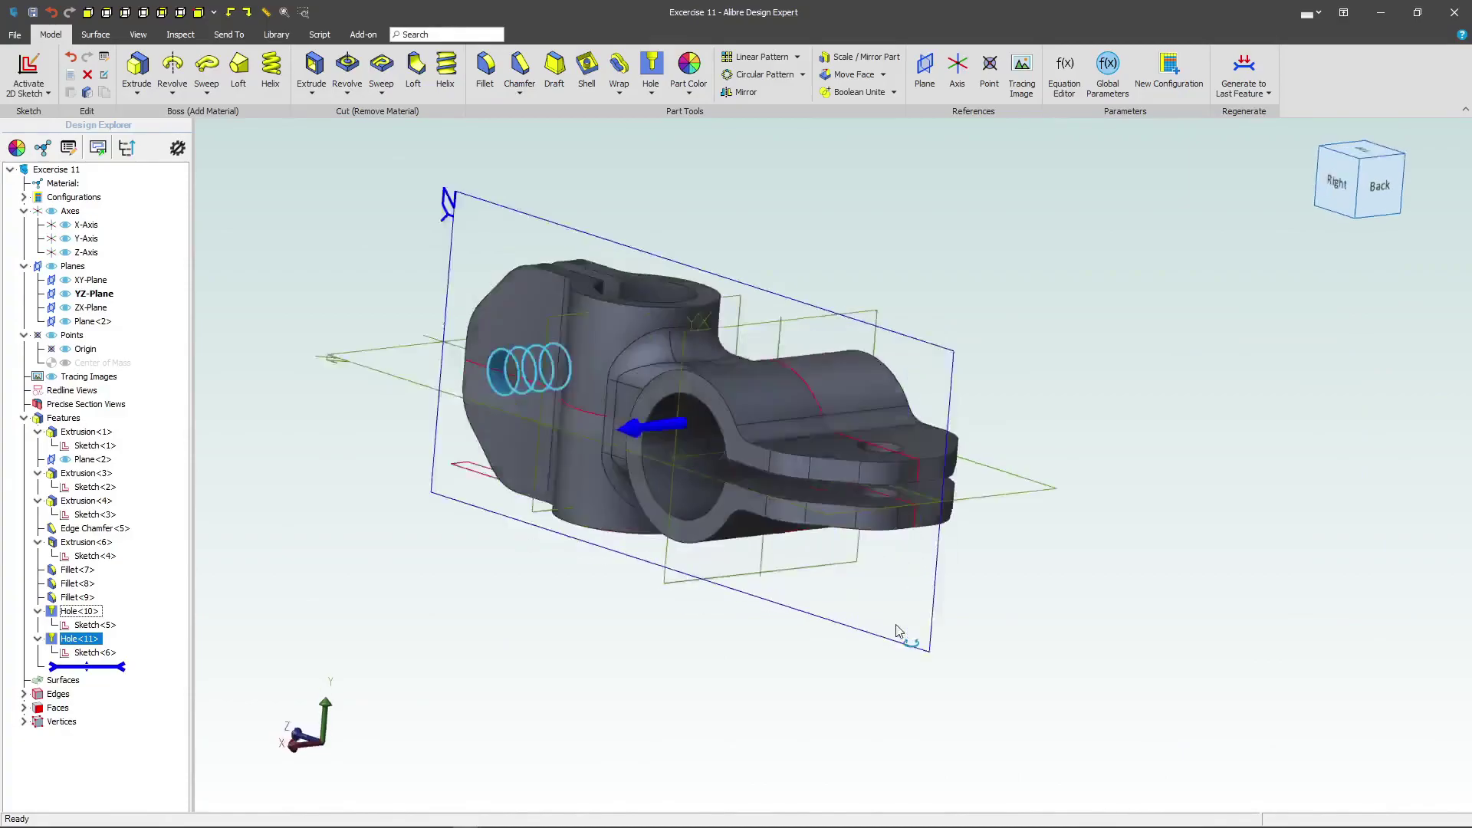
# - Switch to the top-corner isometric view and zoom in on both tab holes
pyautogui.click(1358, 184)
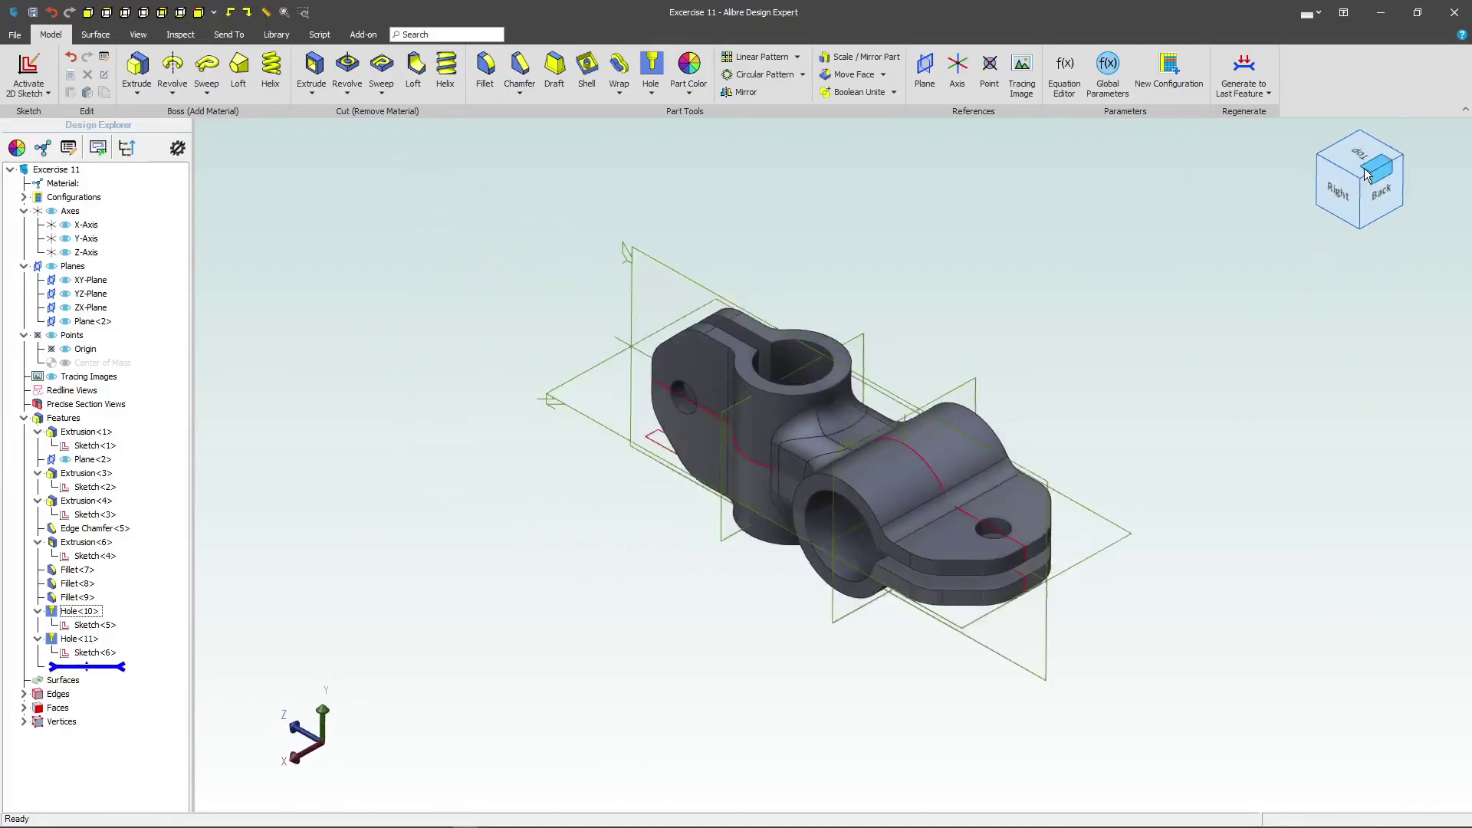
pyautogui.scroll(3, 1078, 705)
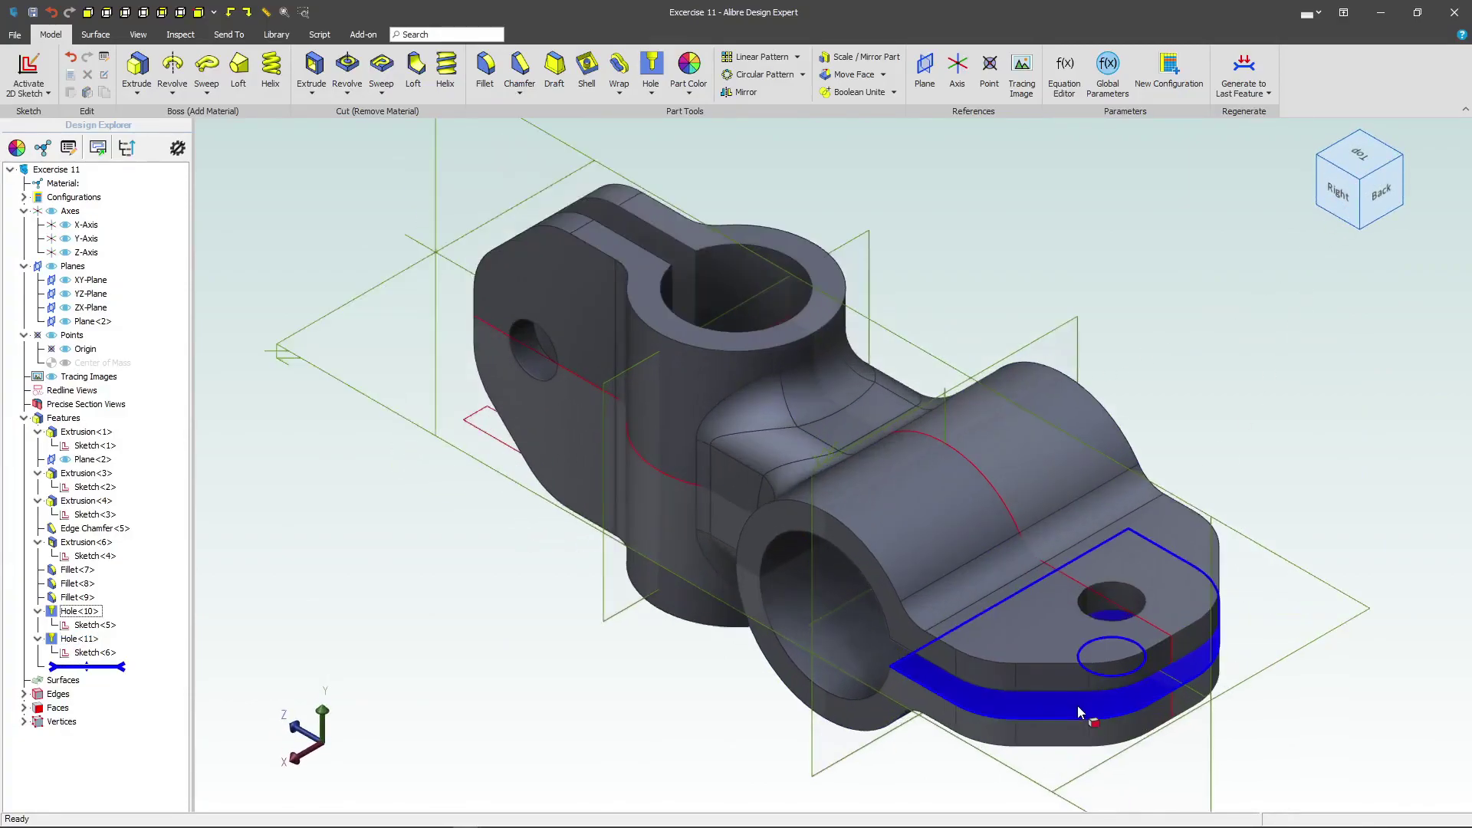